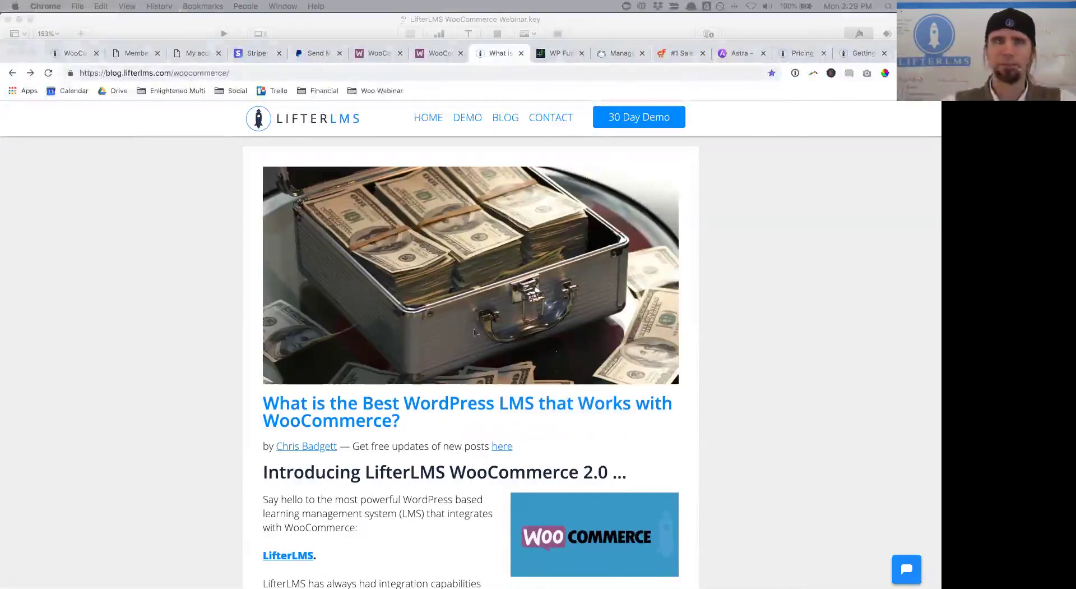
Step: Switch to the Memberships tab and open the site's Courses catalog
{"action": "left_click", "coordinate": [134, 53]}
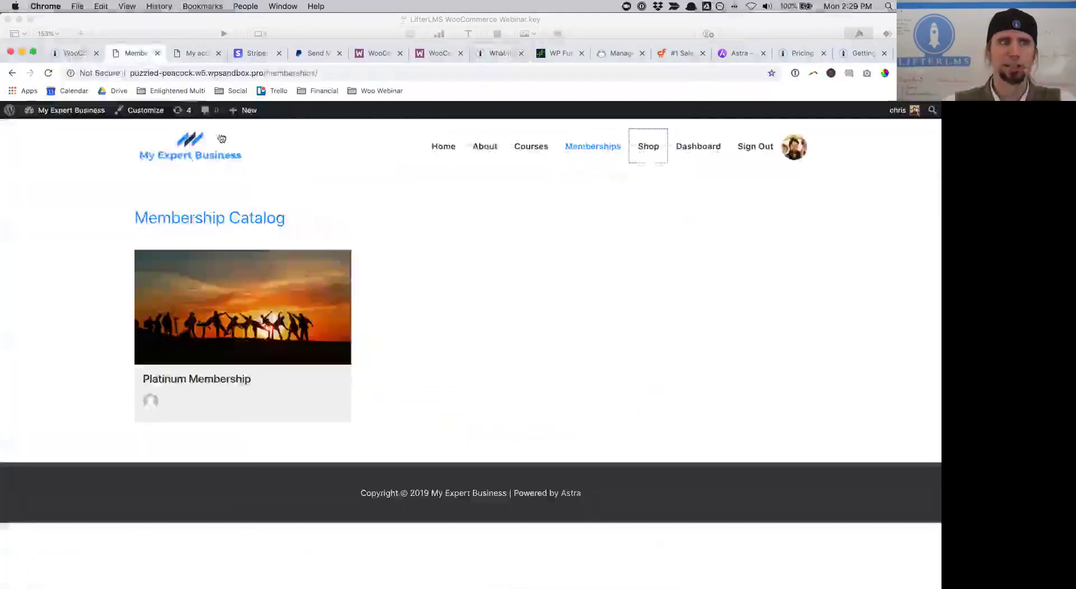
{"action": "left_click", "coordinate": [523, 146]}
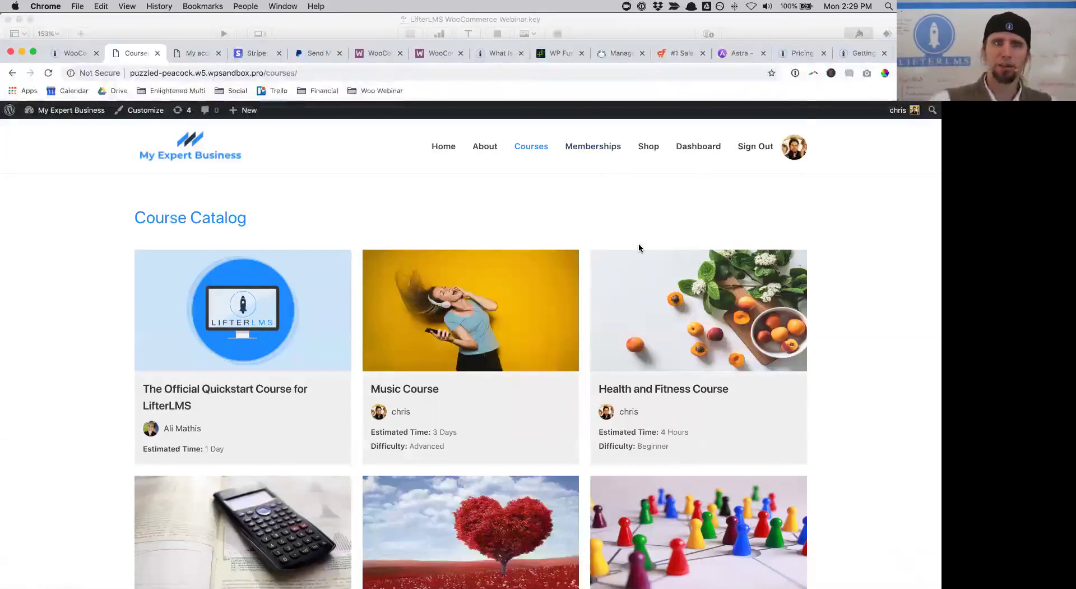
{"action": "scroll", "coordinate": [639, 247], "scroll_direction": "down", "scroll_amount": 5}
{"action": "left_click", "coordinate": [417, 220]}
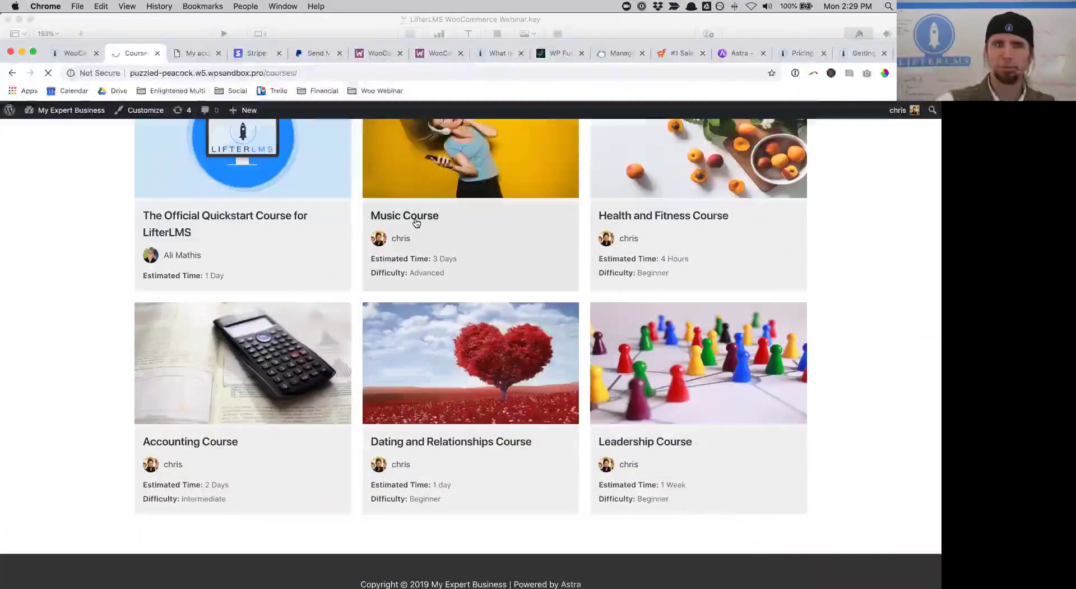
{"action": "scroll", "coordinate": [536, 432], "scroll_direction": "down", "scroll_amount": 6}
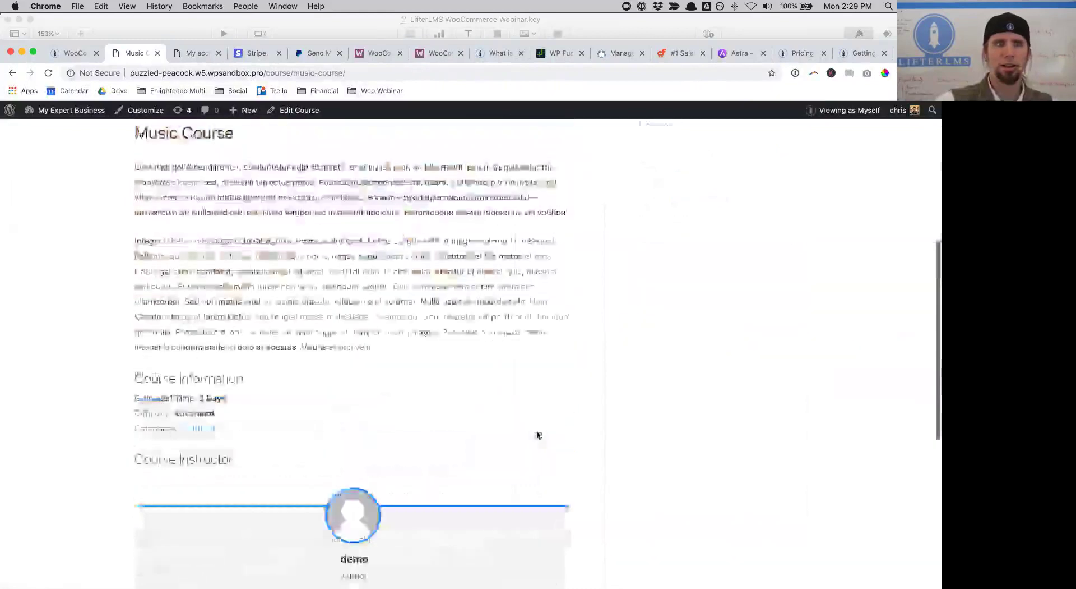
{"action": "scroll", "coordinate": [536, 435], "scroll_direction": "down", "scroll_amount": 5}
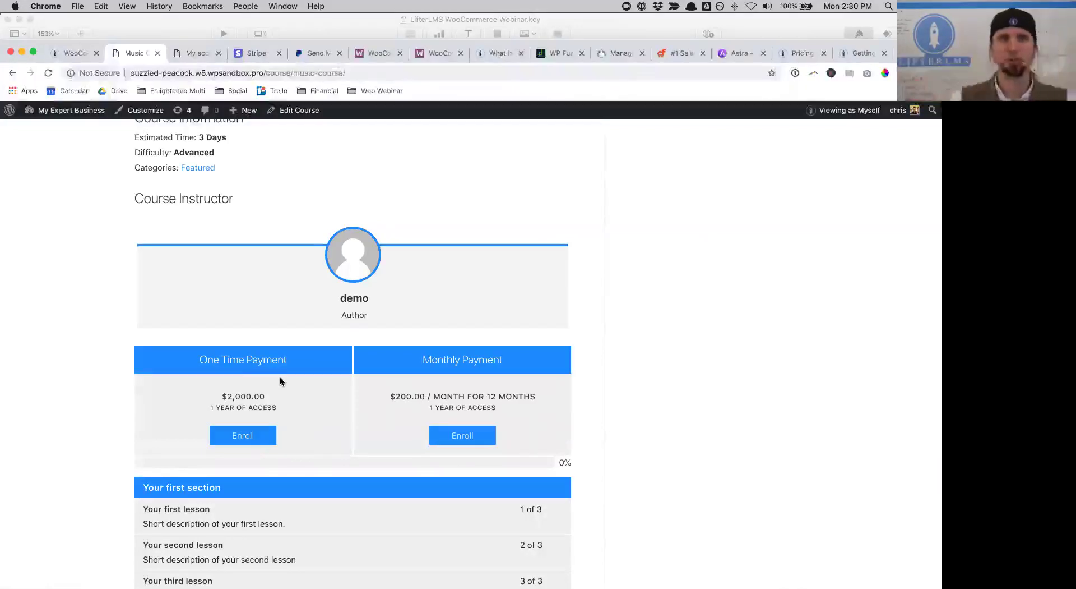
{"action": "scroll", "coordinate": [280, 381], "scroll_direction": "up", "scroll_amount": 10}
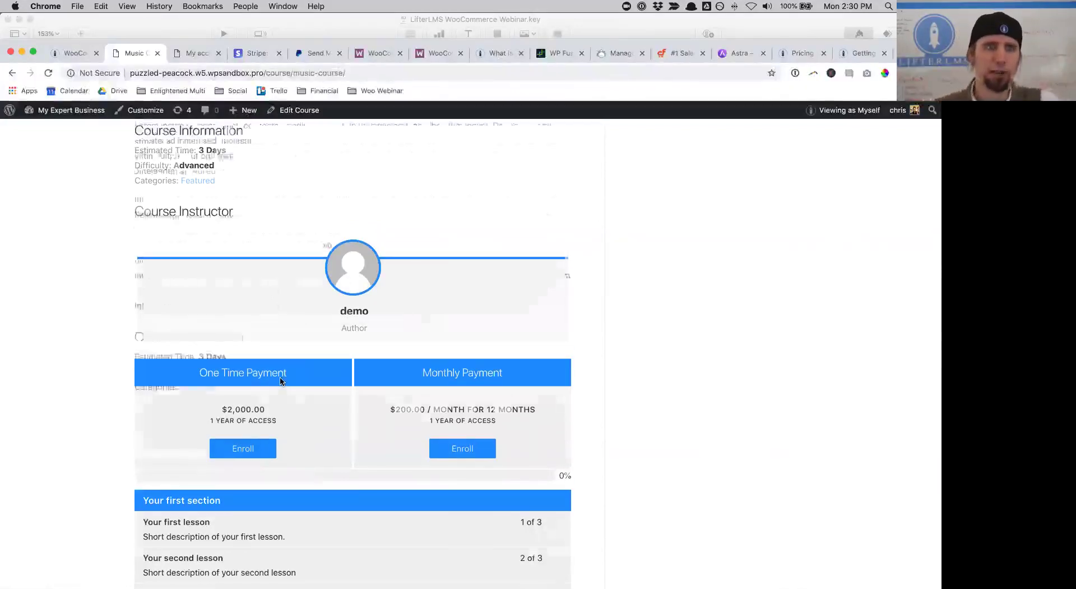
{"action": "left_click", "coordinate": [14, 73]}
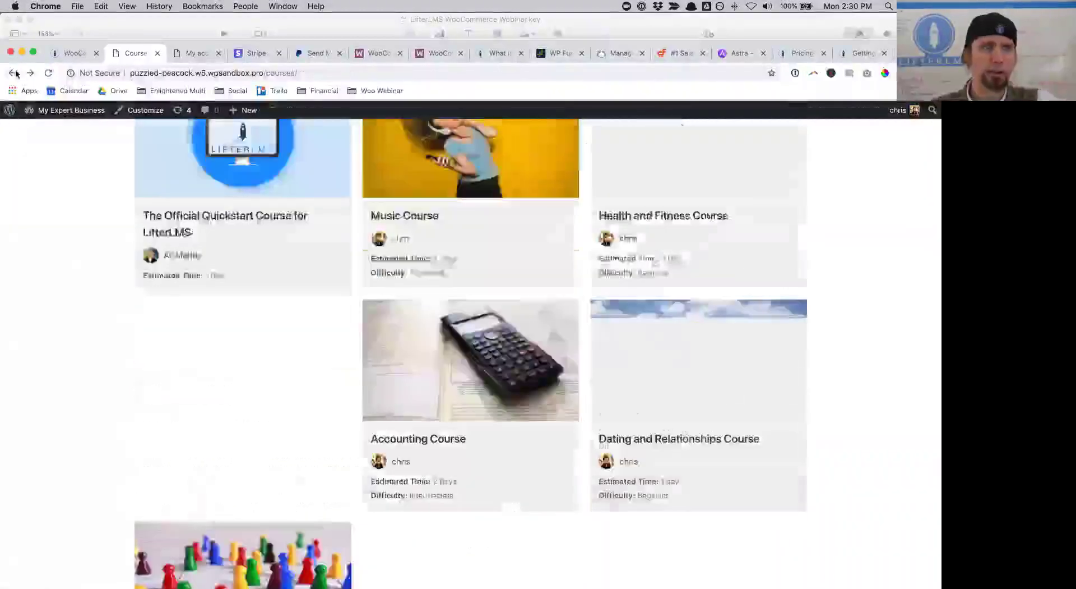
{"action": "scroll", "coordinate": [392, 387], "scroll_direction": "down", "scroll_amount": 6}
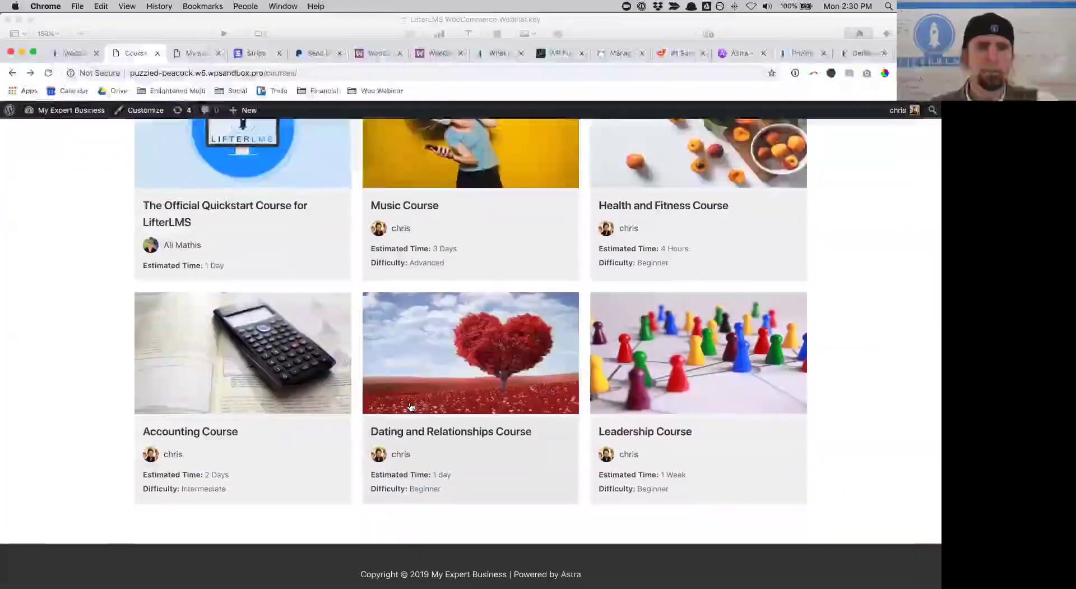
Step: Open the Leadership Course page and highlight its $200.00 per month price
{"action": "left_click", "coordinate": [674, 440]}
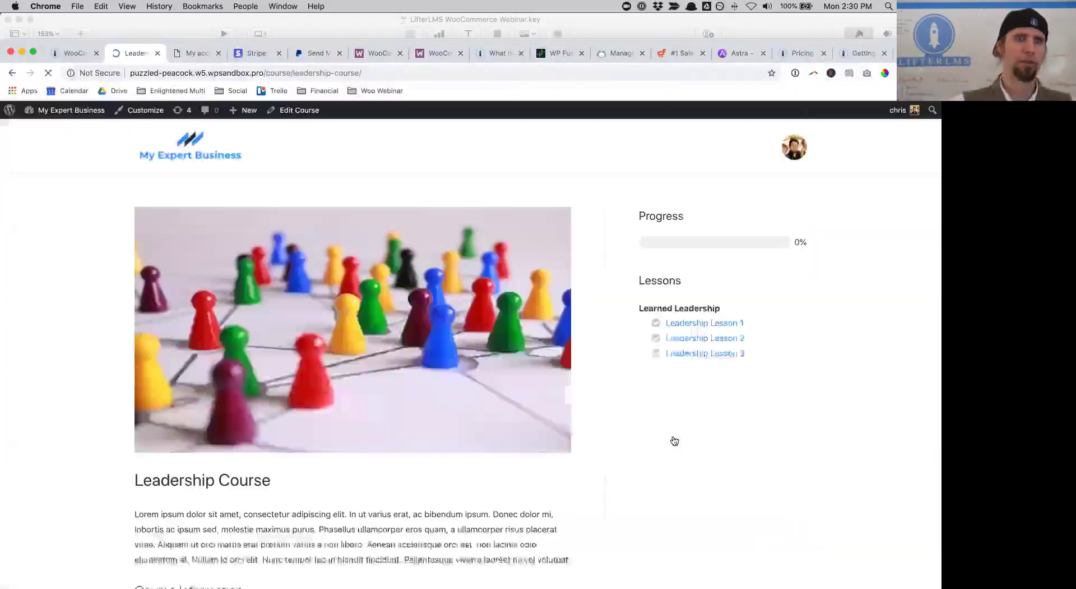
{"action": "scroll", "coordinate": [674, 441], "scroll_direction": "down", "scroll_amount": 6}
{"action": "scroll", "coordinate": [583, 425], "scroll_direction": "down", "scroll_amount": 5}
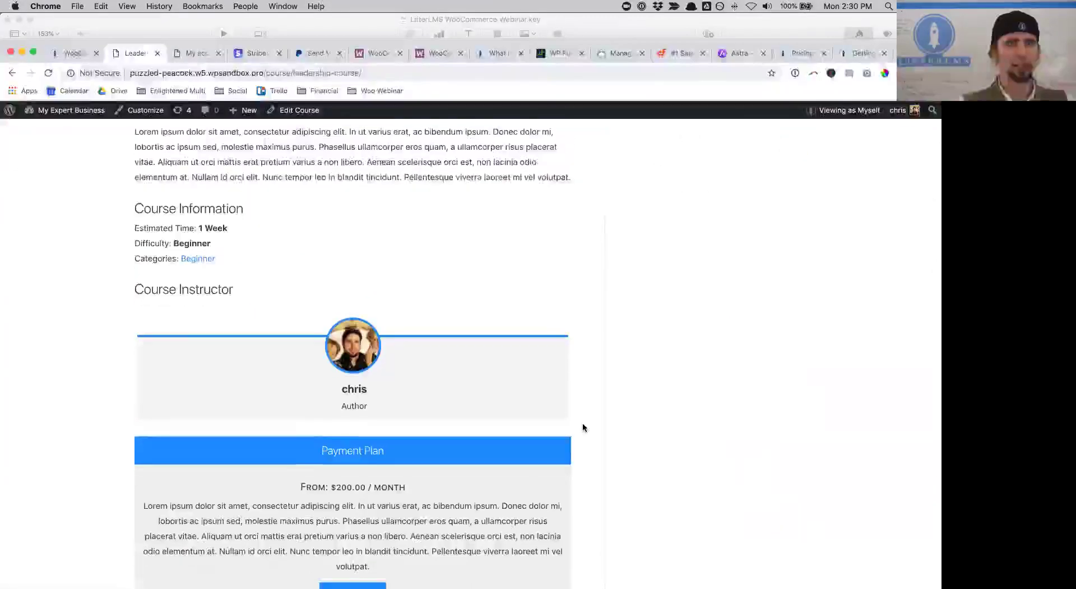
{"action": "left_click_drag", "start_coordinate": [295, 365], "coordinate": [405, 379]}
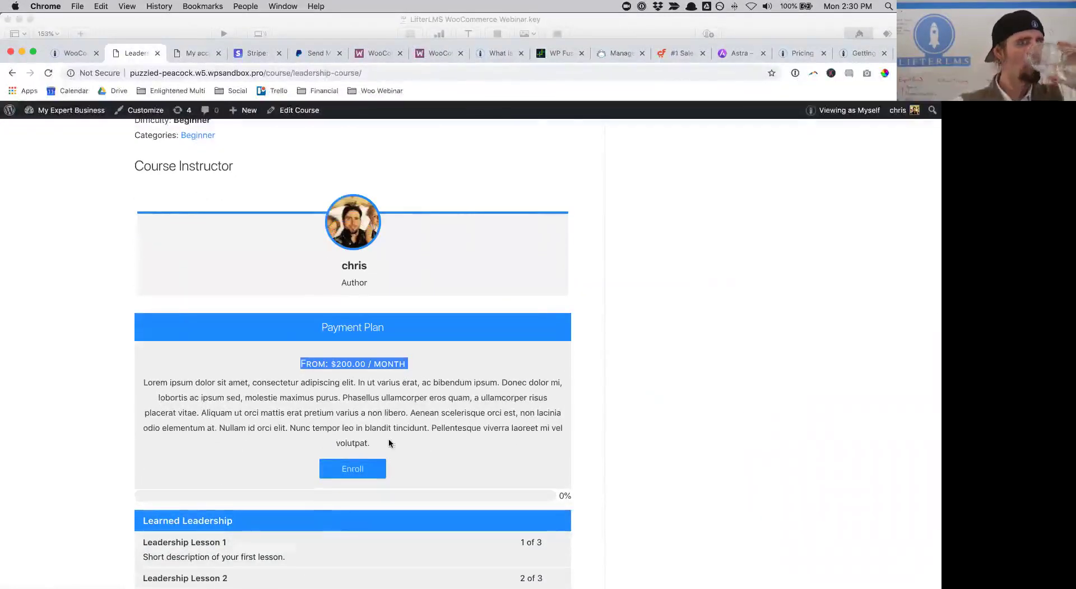
Step: Go to the course's sign-up page and review the Monthly and Annual payment plan choices
{"action": "left_click", "coordinate": [359, 471]}
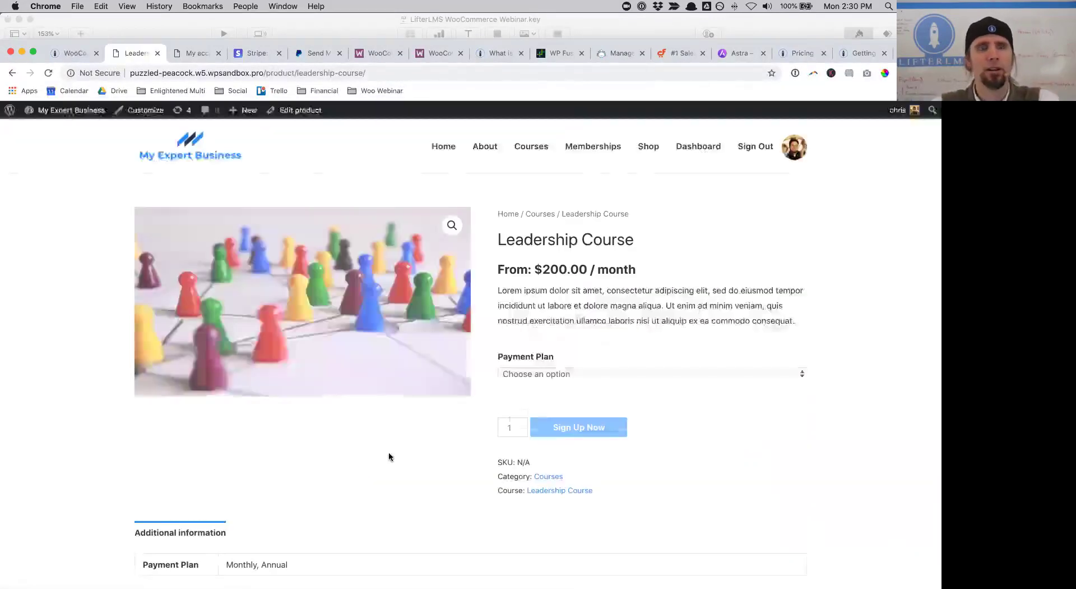
{"action": "left_click", "coordinate": [568, 373]}
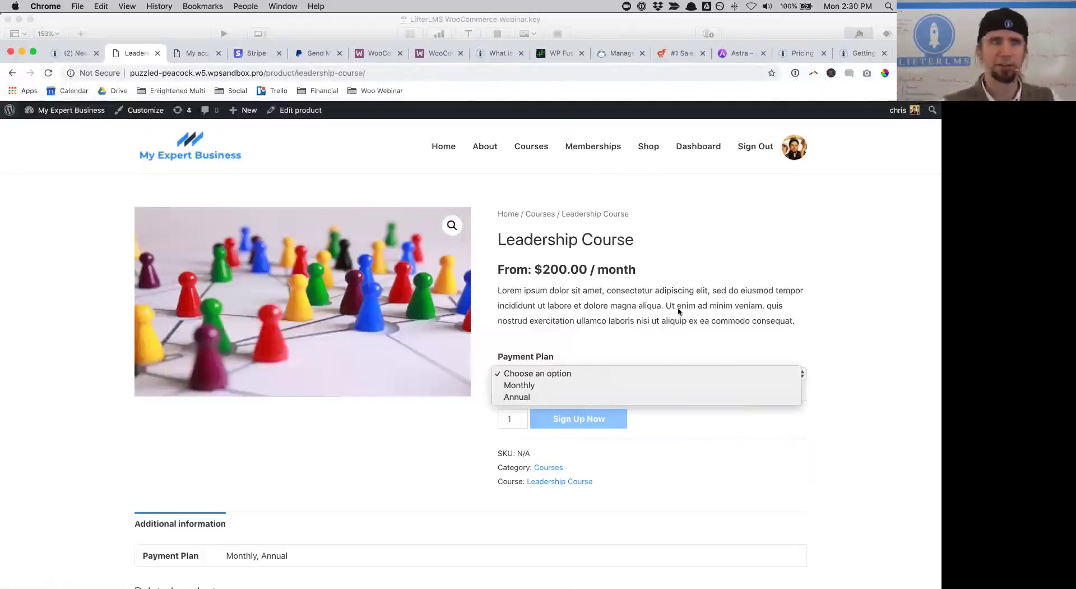
{"action": "left_click", "coordinate": [531, 153]}
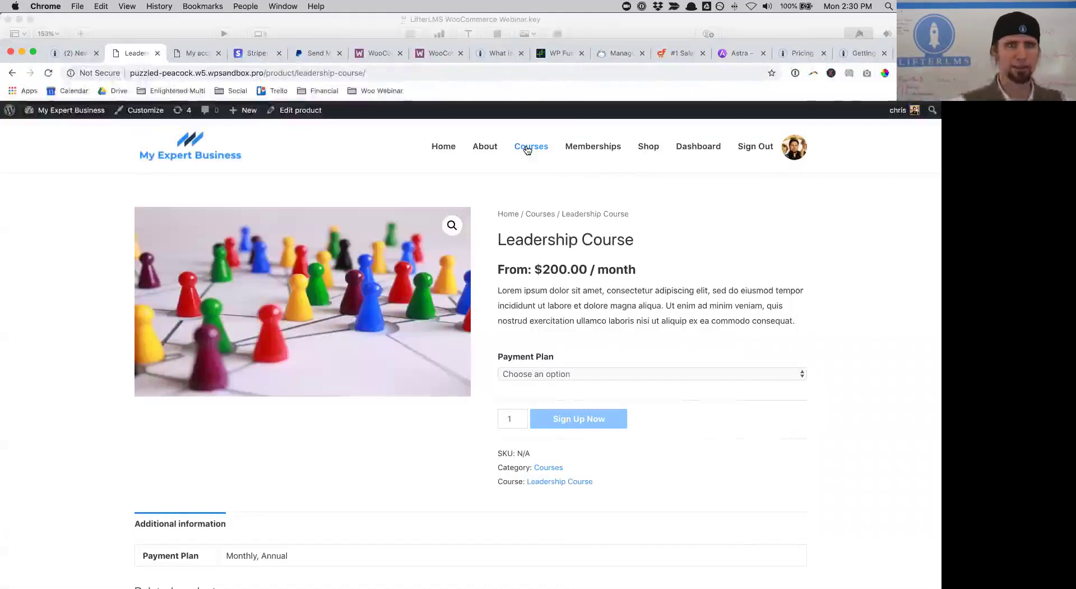
Step: Return to the Course Catalog, browse it, and sign out of the site
{"action": "left_click", "coordinate": [527, 147]}
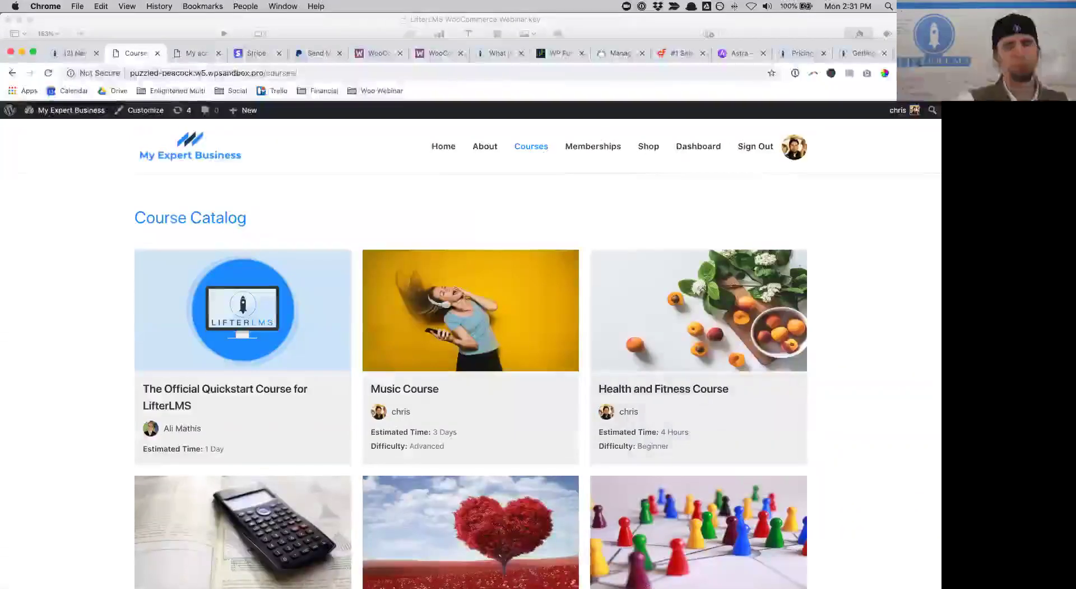
{"action": "scroll", "coordinate": [859, 506], "scroll_direction": "down", "scroll_amount": 3}
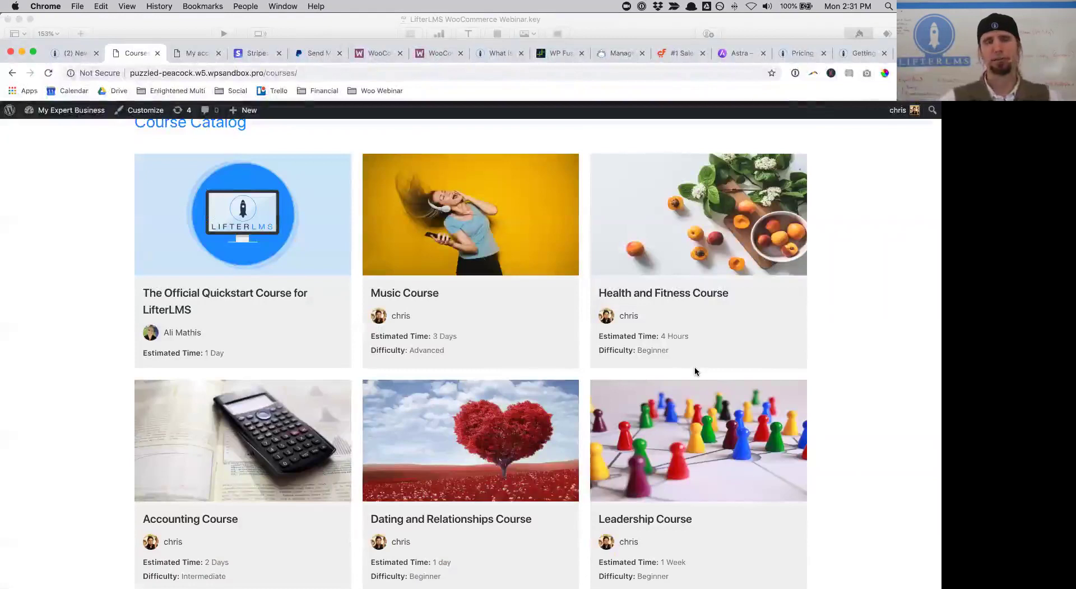
{"action": "scroll", "coordinate": [695, 372], "scroll_direction": "up", "scroll_amount": 3}
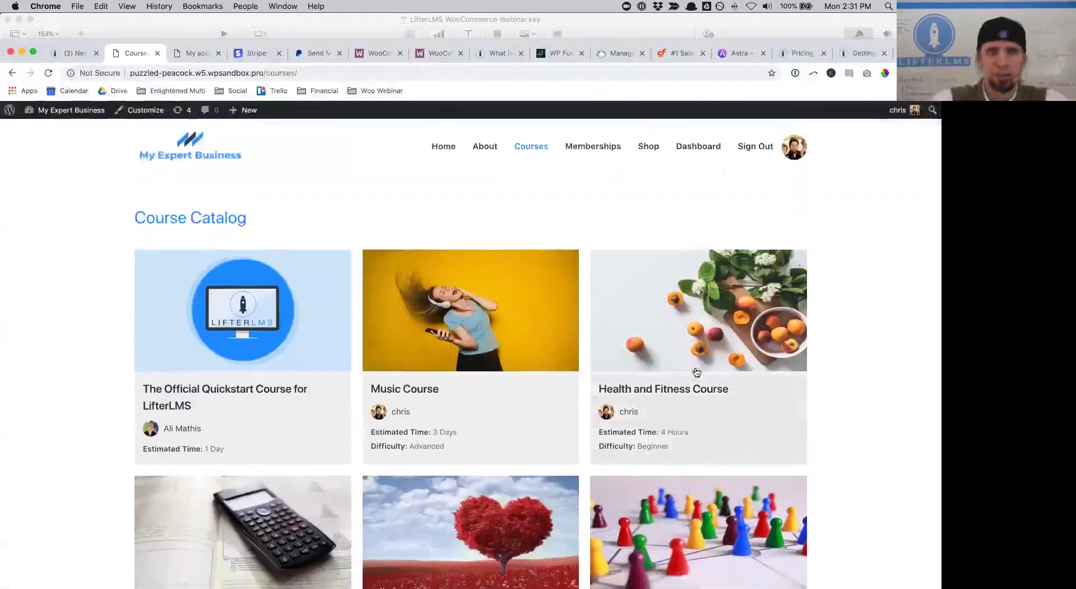
{"action": "scroll", "coordinate": [697, 371], "scroll_direction": "down", "scroll_amount": 5}
{"action": "scroll", "coordinate": [696, 372], "scroll_direction": "up", "scroll_amount": 5}
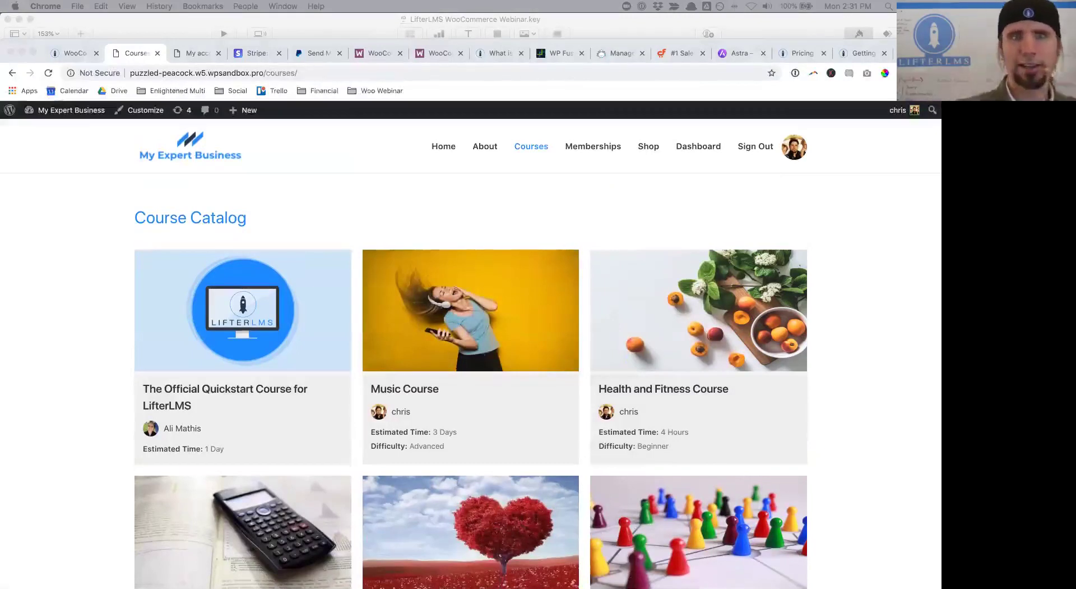
{"action": "left_click", "coordinate": [756, 145]}
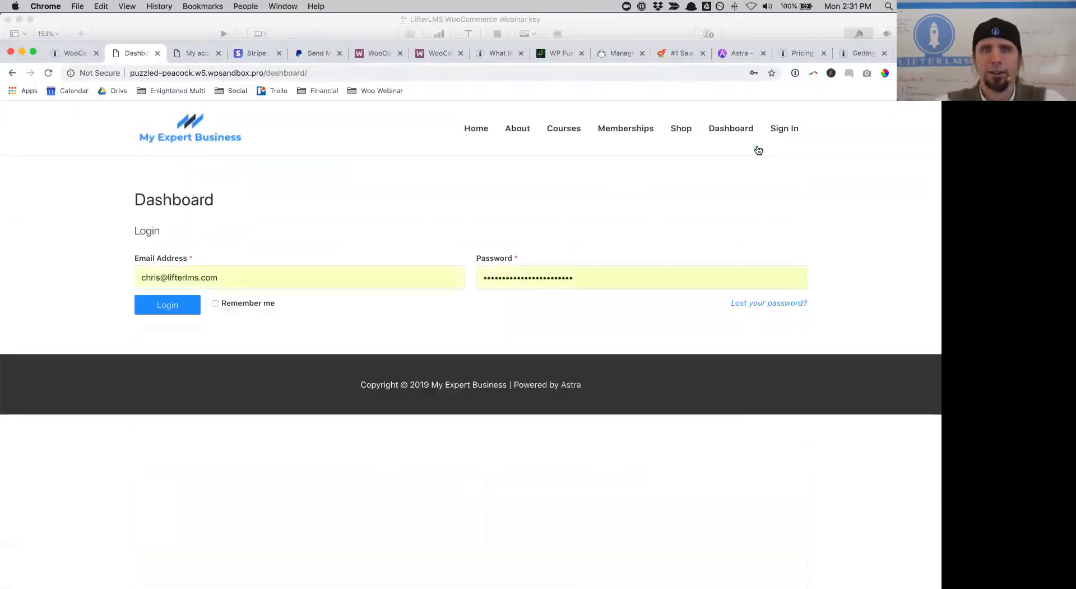
Step: Log in as the demo student using credentials filled from 1Password
{"action": "left_click", "coordinate": [794, 74]}
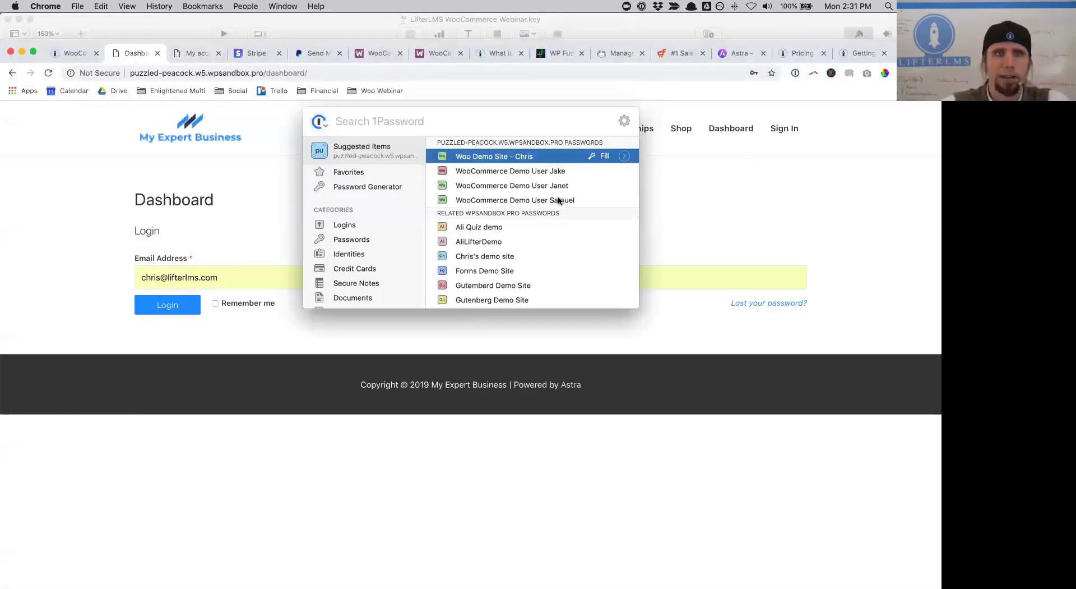
{"action": "left_click", "coordinate": [559, 200]}
{"action": "left_click", "coordinate": [185, 308]}
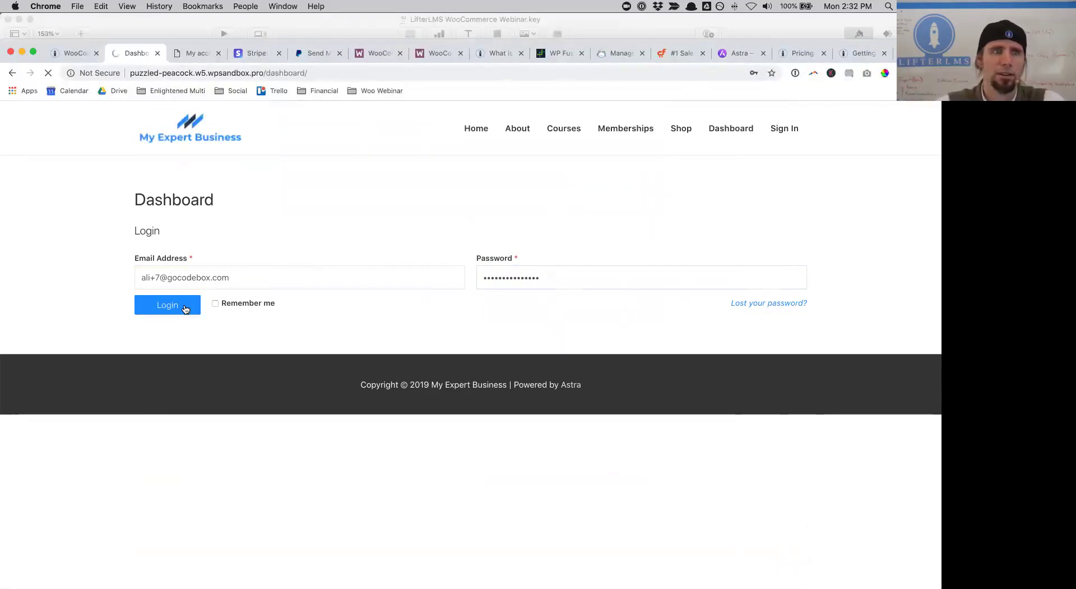
{"action": "scroll", "coordinate": [692, 251], "scroll_direction": "down", "scroll_amount": 2}
{"action": "scroll", "coordinate": [691, 251], "scroll_direction": "up", "scroll_amount": 2}
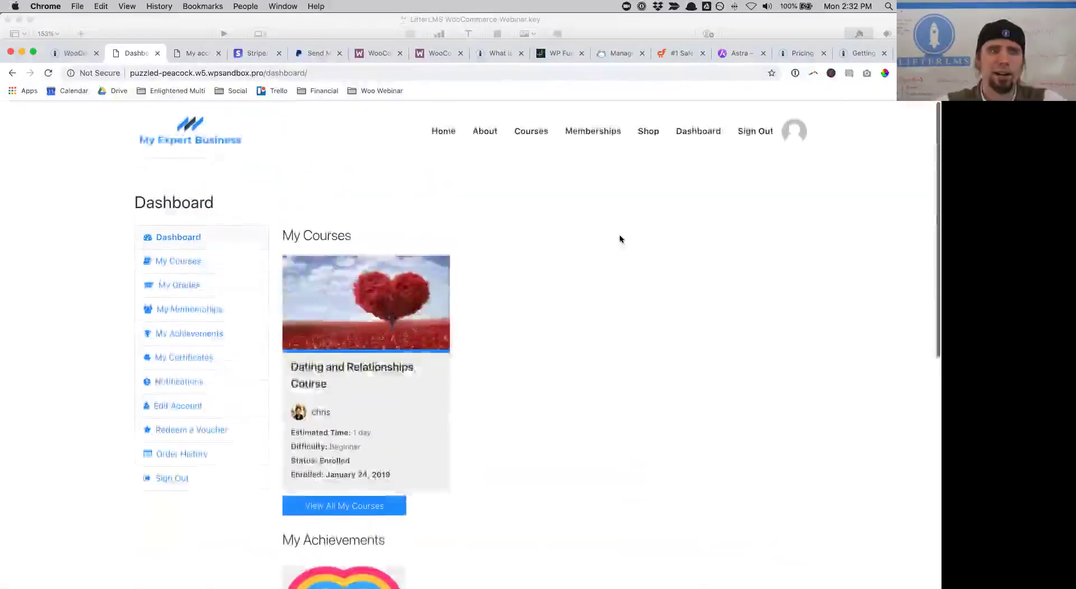
Step: View the student's enrolled courses and their order history showing one $2,000.00 order
{"action": "left_click", "coordinate": [694, 128]}
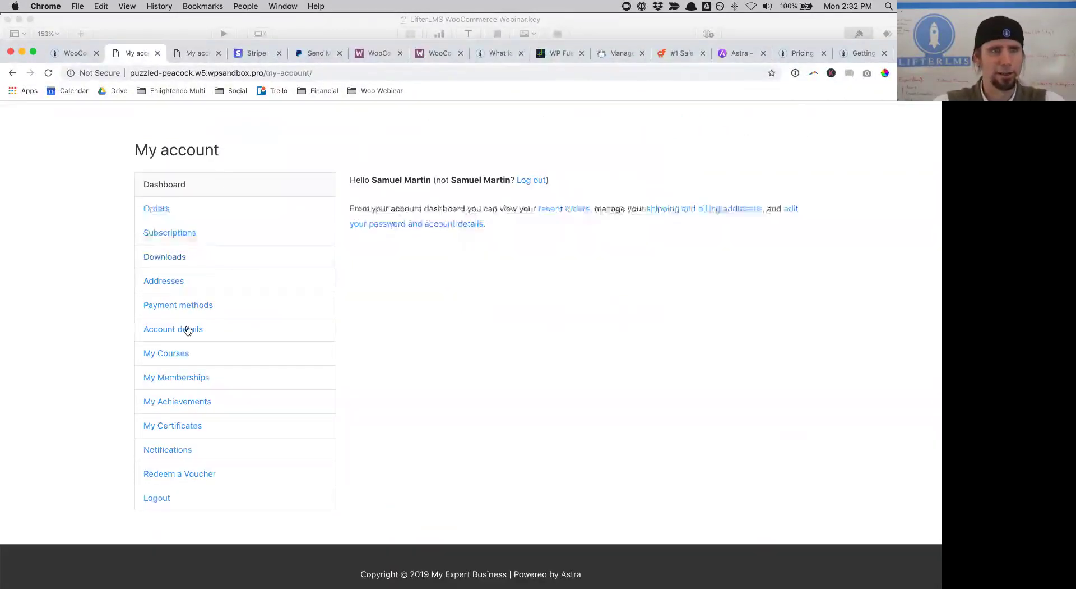
{"action": "left_click", "coordinate": [175, 352]}
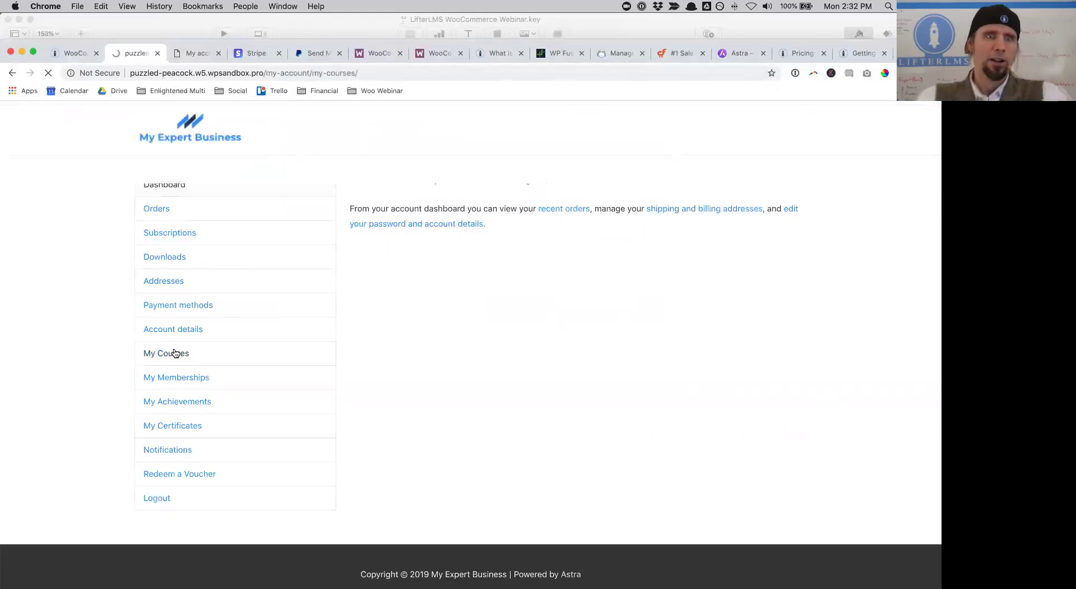
{"action": "scroll", "coordinate": [610, 219], "scroll_direction": "down", "scroll_amount": 2}
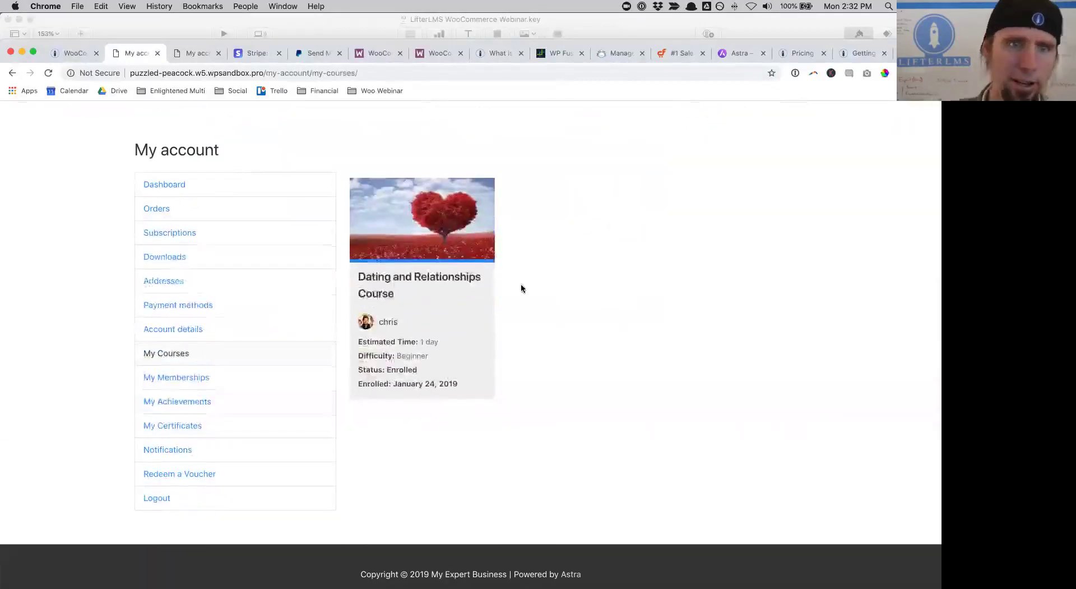
{"action": "scroll", "coordinate": [521, 288], "scroll_direction": "up", "scroll_amount": 2}
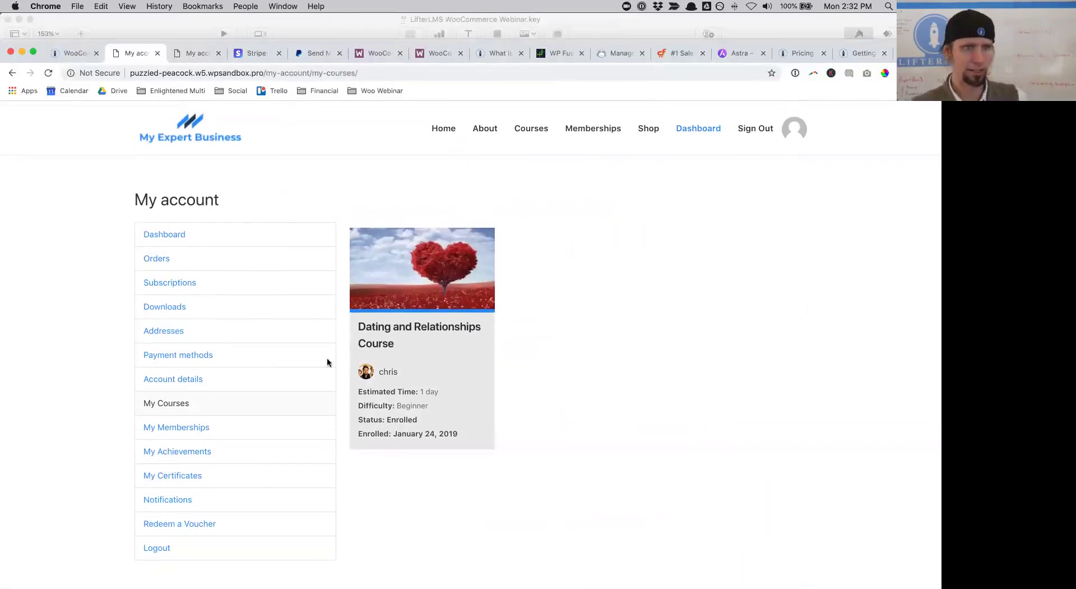
{"action": "left_click", "coordinate": [167, 255]}
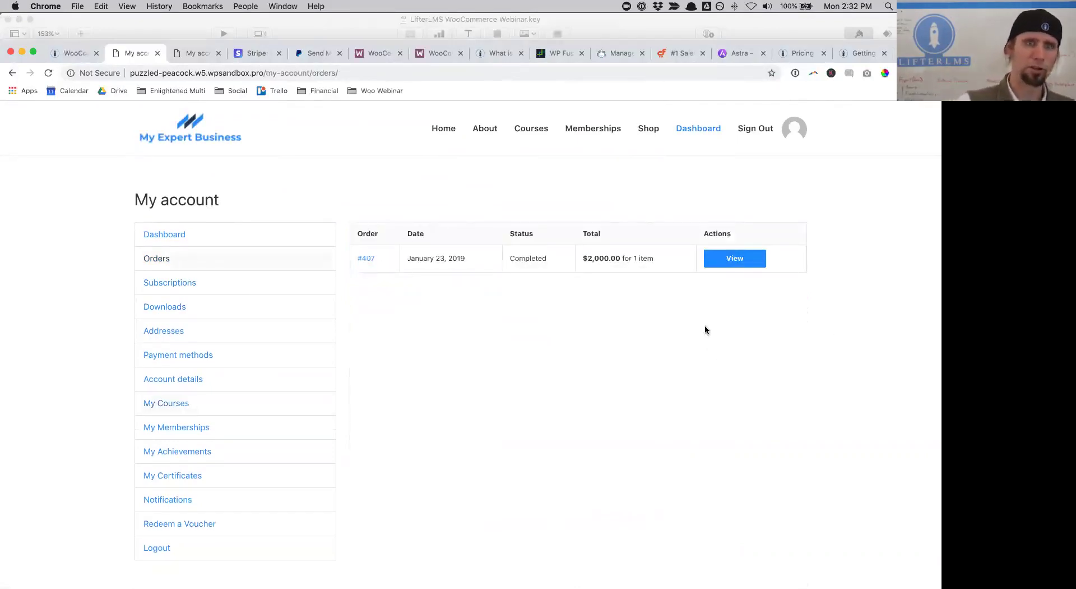
Step: Open the completed $2,000.00 order's details
{"action": "left_click", "coordinate": [361, 259]}
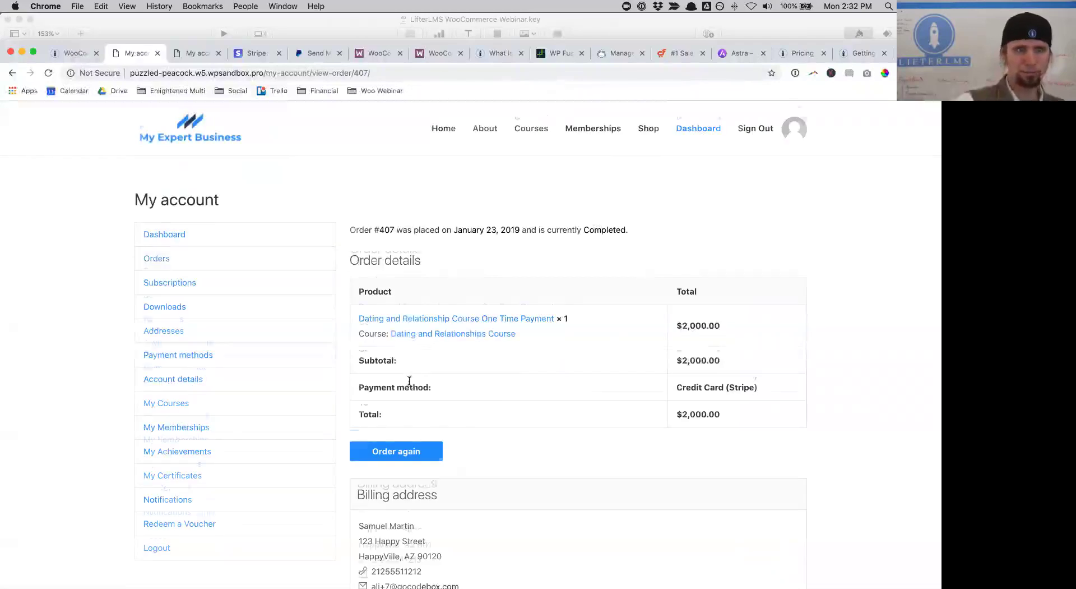
{"action": "scroll", "coordinate": [412, 380], "scroll_direction": "down", "scroll_amount": 4}
{"action": "scroll", "coordinate": [409, 380], "scroll_direction": "up", "scroll_amount": 2}
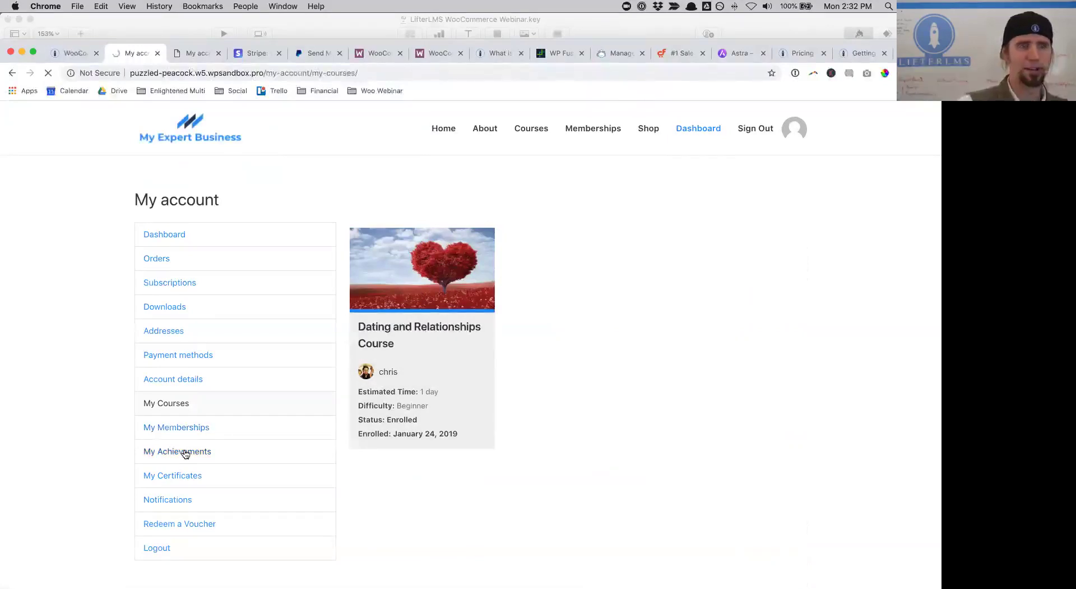
Step: Review the student's achievements and notifications, then sign out of the account
{"action": "left_click", "coordinate": [414, 300]}
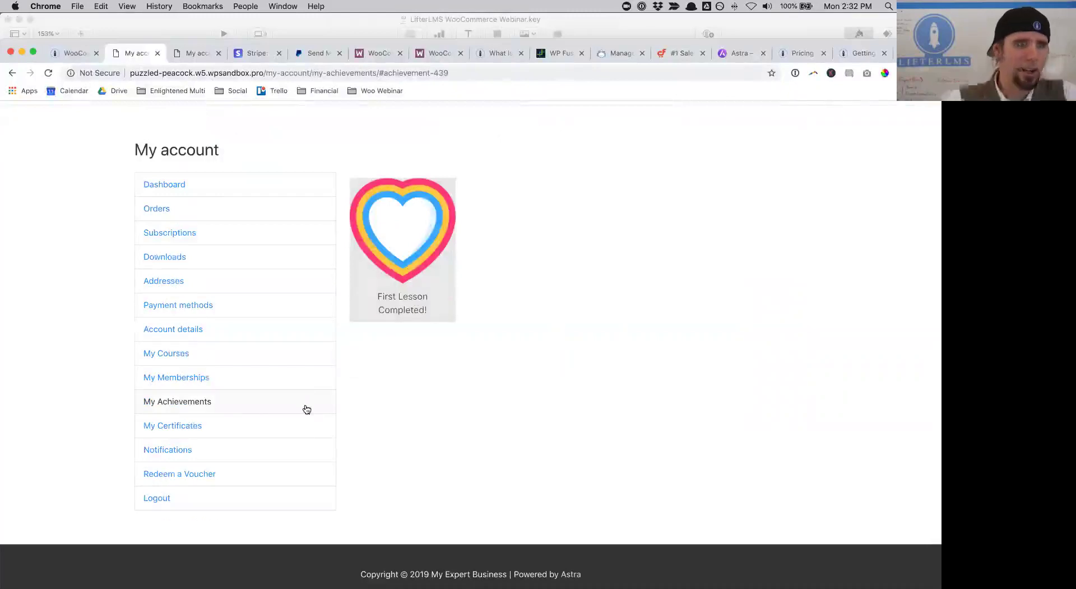
{"action": "left_click", "coordinate": [185, 453]}
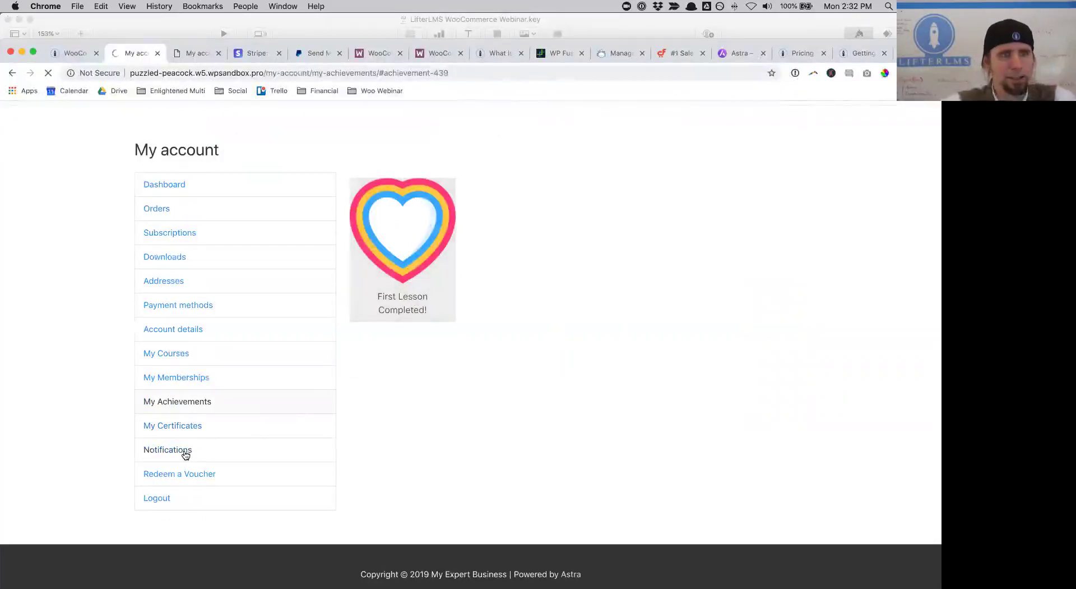
{"action": "scroll", "coordinate": [323, 418], "scroll_direction": "down", "scroll_amount": 5}
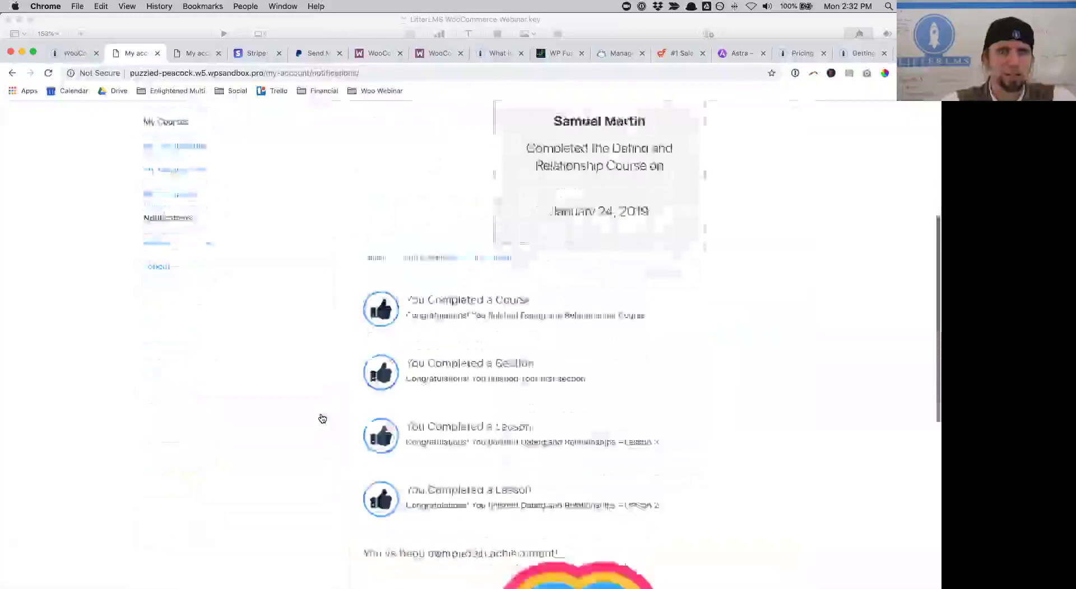
{"action": "scroll", "coordinate": [323, 419], "scroll_direction": "down", "scroll_amount": 5}
{"action": "scroll", "coordinate": [321, 417], "scroll_direction": "up", "scroll_amount": 10}
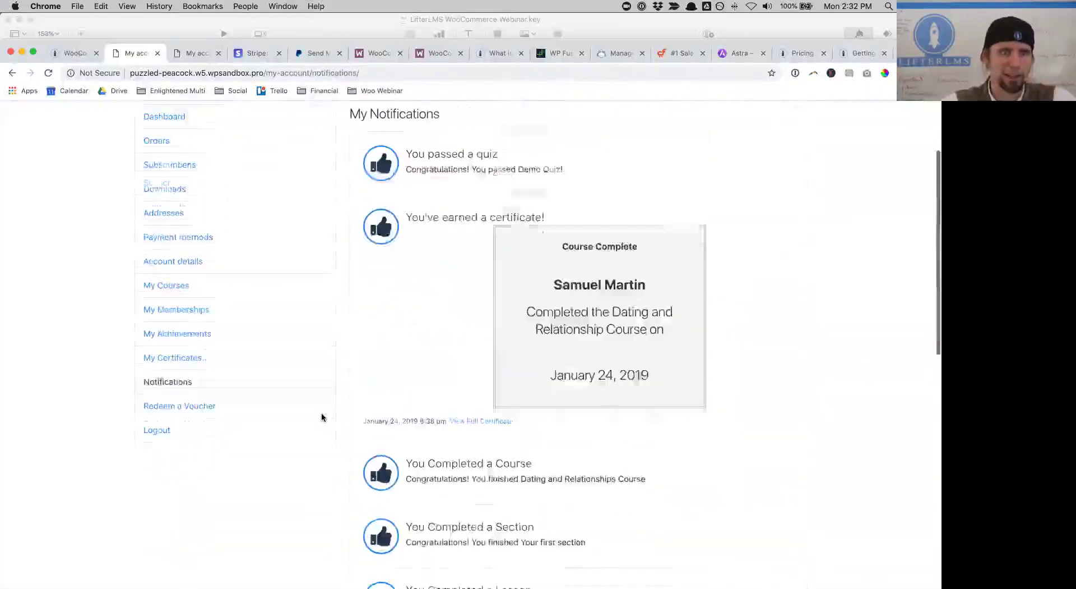
{"action": "scroll", "coordinate": [184, 365], "scroll_direction": "up", "scroll_amount": 3}
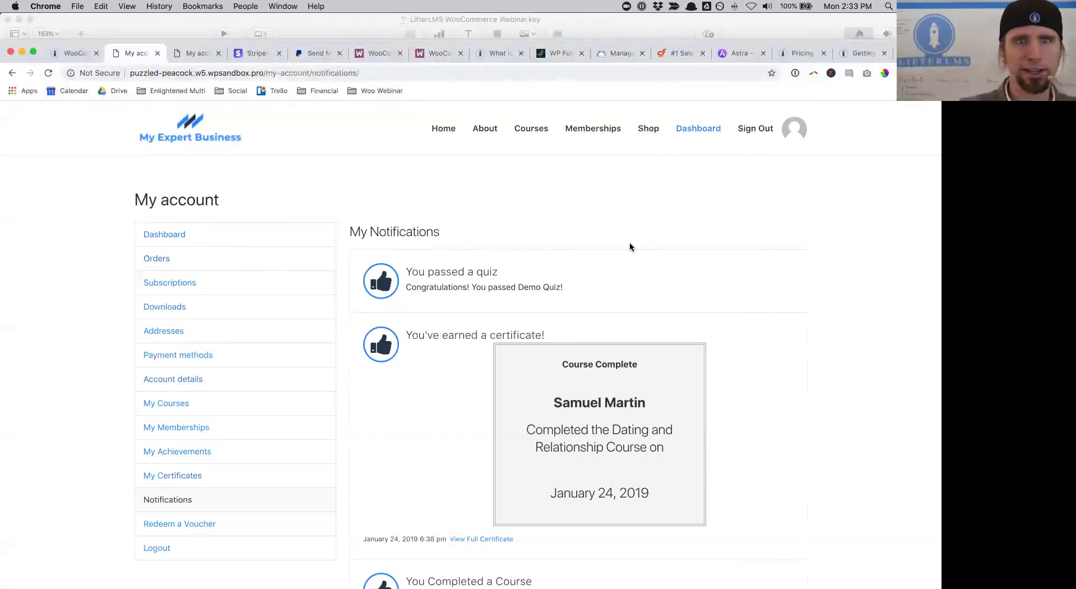
{"action": "left_click", "coordinate": [756, 128]}
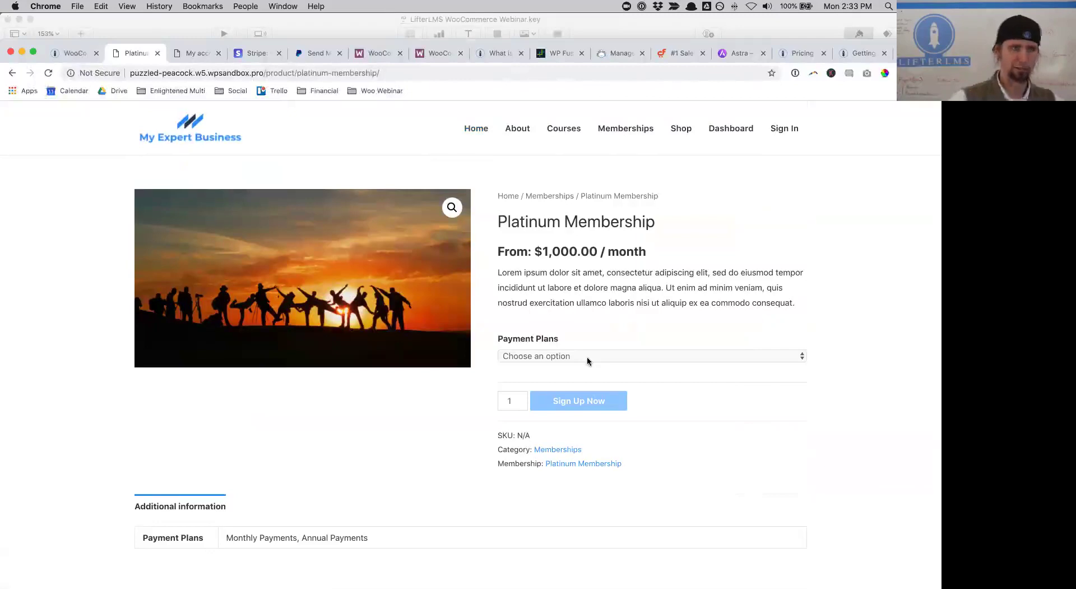
Step: Sign up for Platinum Membership on the Annual Payments plan at $10,000.00/year
{"action": "left_click", "coordinate": [587, 357]}
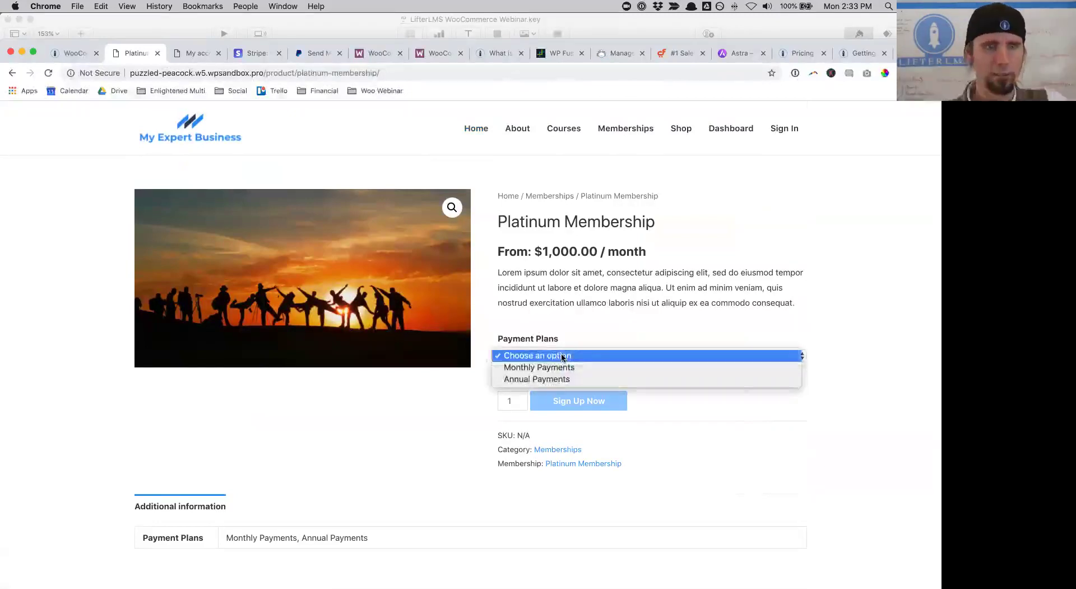
{"action": "left_click", "coordinate": [566, 380]}
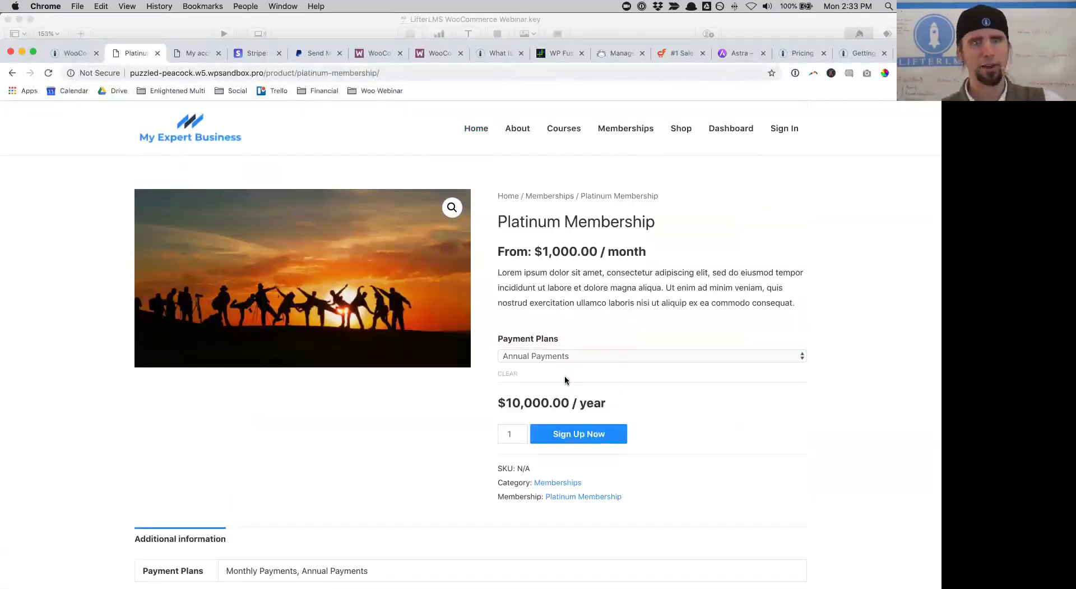
{"action": "left_click", "coordinate": [584, 434]}
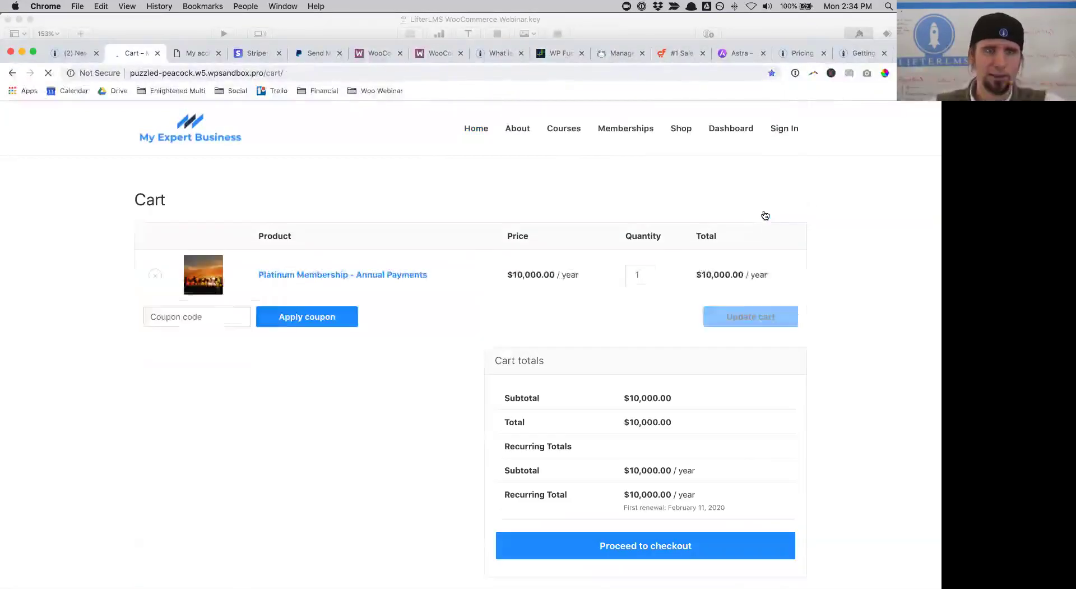
Step: Proceed from the cart to checkout and reveal the coupon code entry area
{"action": "scroll", "coordinate": [766, 215], "scroll_direction": "down", "scroll_amount": 3}
{"action": "scroll", "coordinate": [765, 215], "scroll_direction": "up", "scroll_amount": 3}
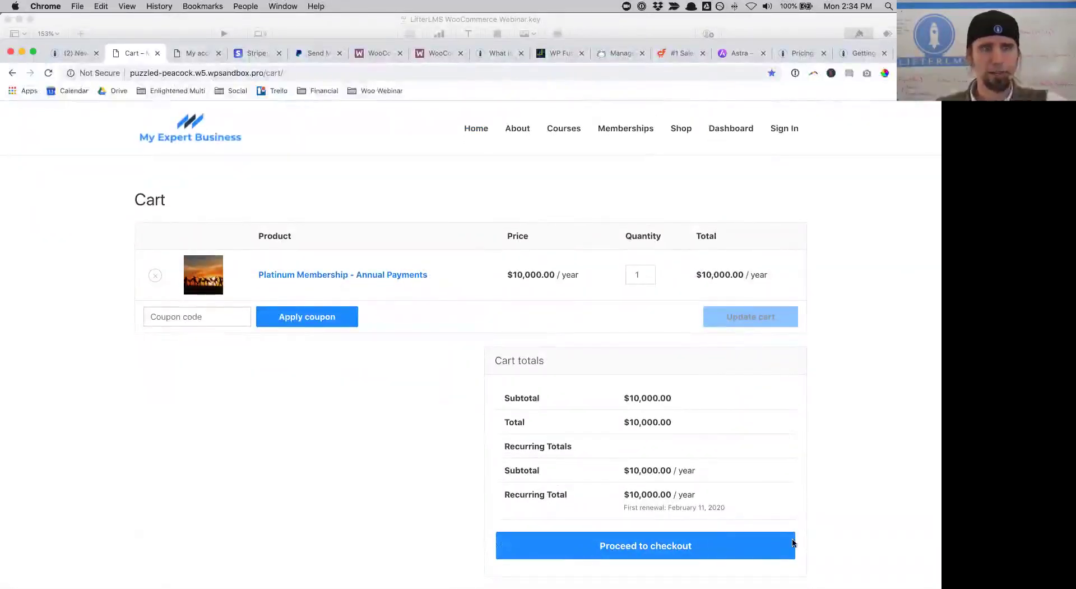
{"action": "left_click", "coordinate": [693, 542]}
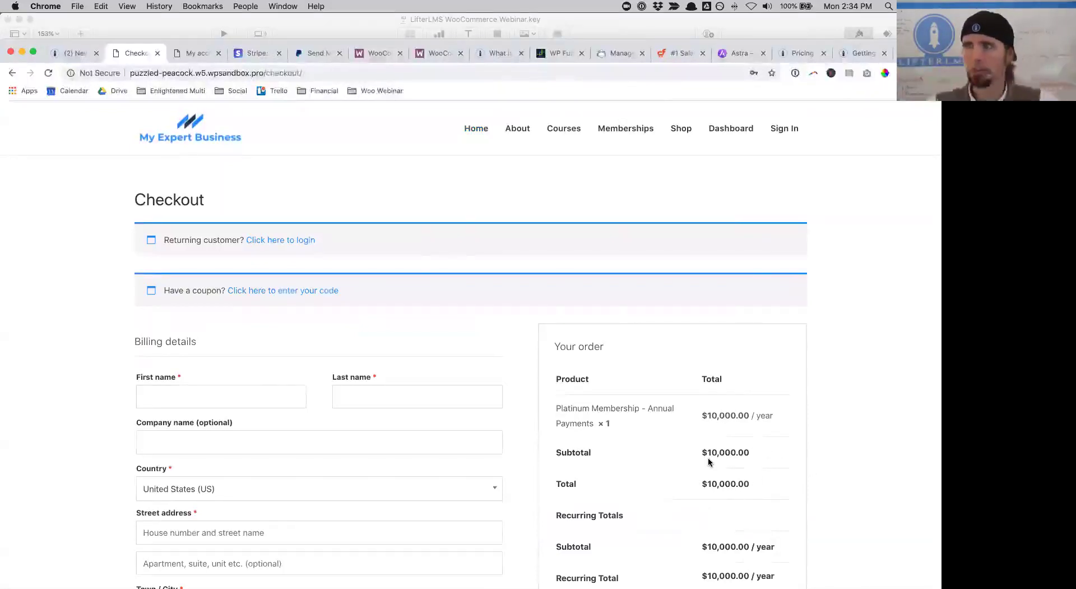
{"action": "scroll", "coordinate": [708, 457], "scroll_direction": "down", "scroll_amount": 3}
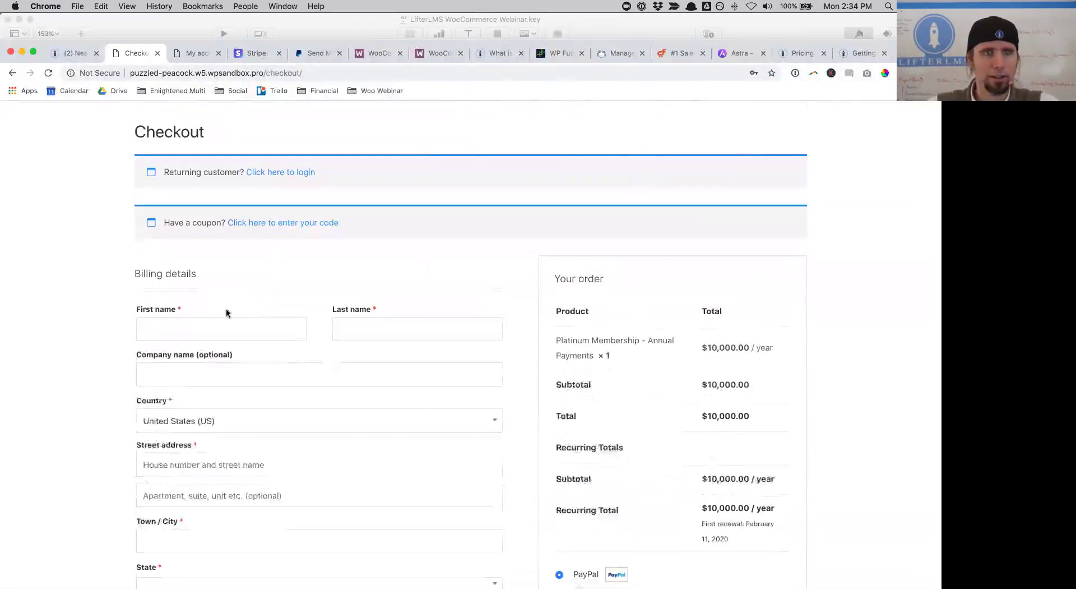
{"action": "scroll", "coordinate": [412, 348], "scroll_direction": "down", "scroll_amount": 10}
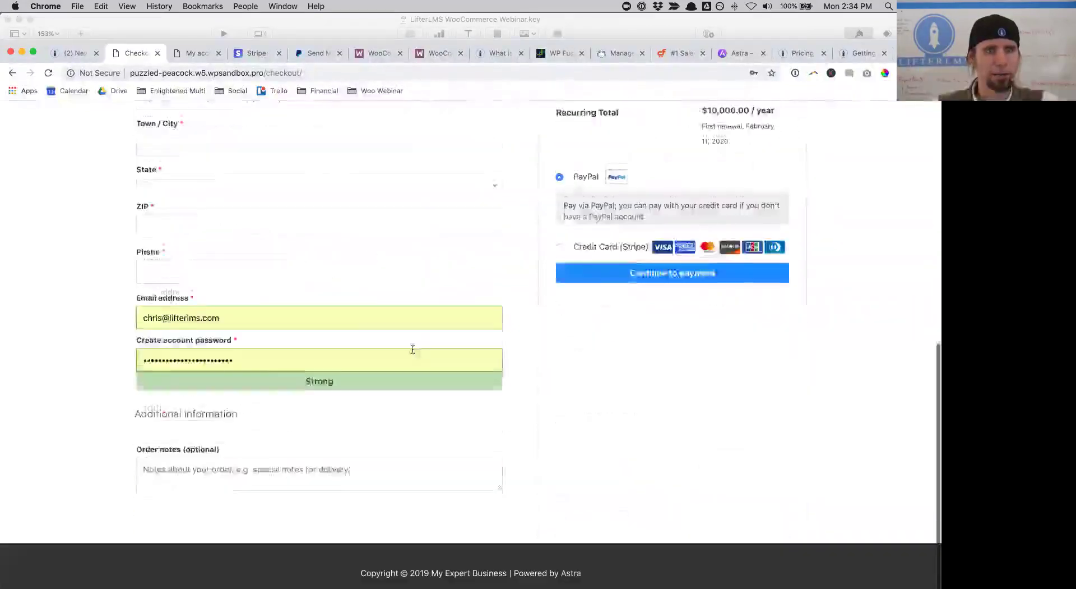
{"action": "scroll", "coordinate": [412, 347], "scroll_direction": "up", "scroll_amount": 15}
{"action": "left_click", "coordinate": [289, 291]}
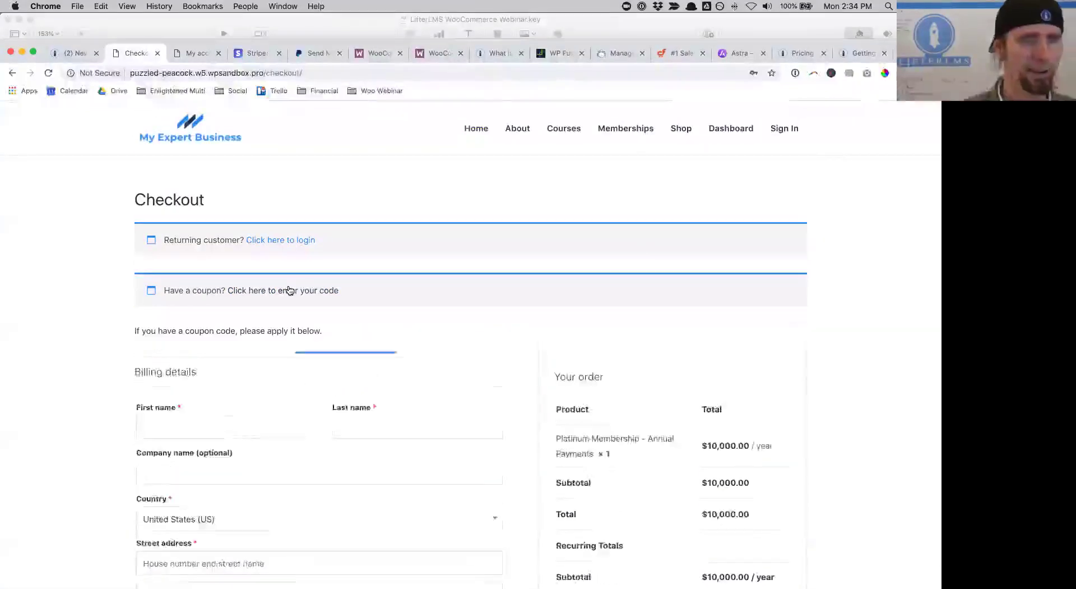
Step: Enter the customer's billing first and last name
{"action": "left_click", "coordinate": [199, 460]}
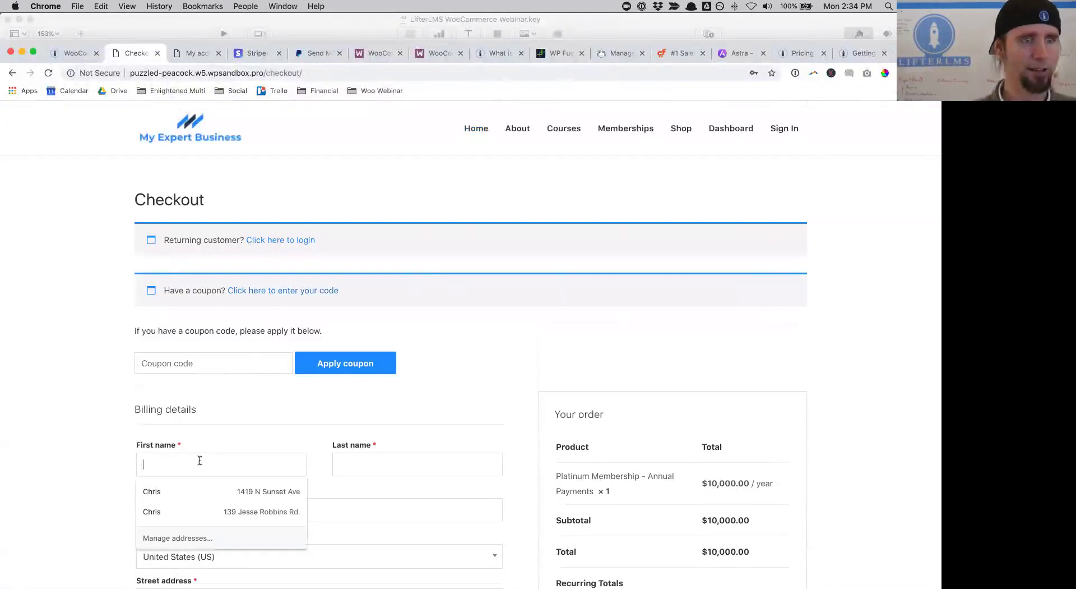
{"action": "type", "text": "Lacy"}
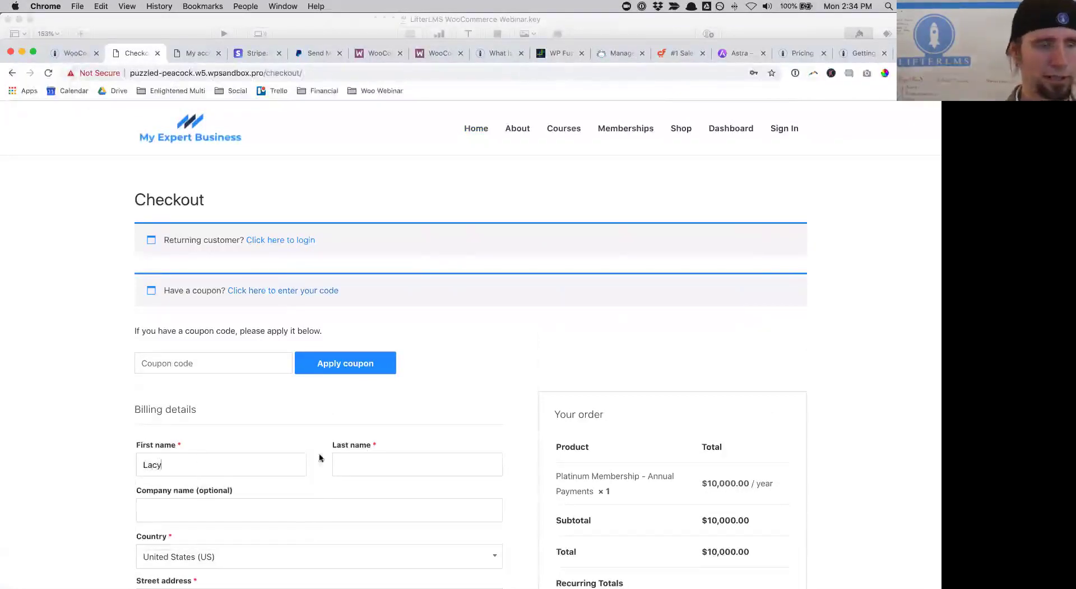
{"action": "left_click", "coordinate": [386, 454]}
{"action": "type", "text": "Lacy+"}
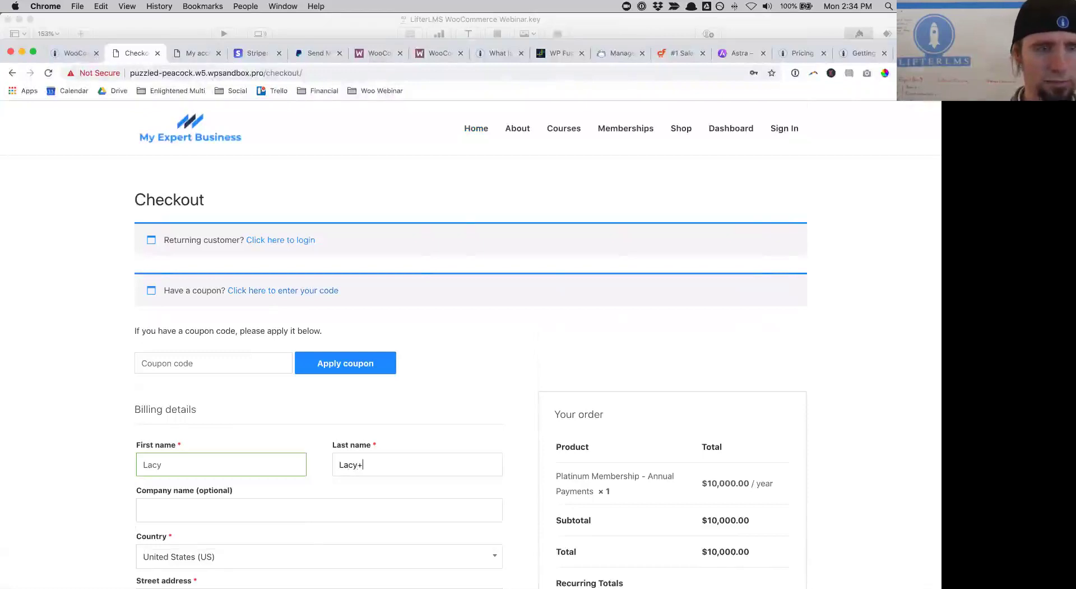
{"action": "key", "text": "BackSpace"}
{"action": "key", "text": "BackSpace"}
{"action": "type", "text": "TESTING"}
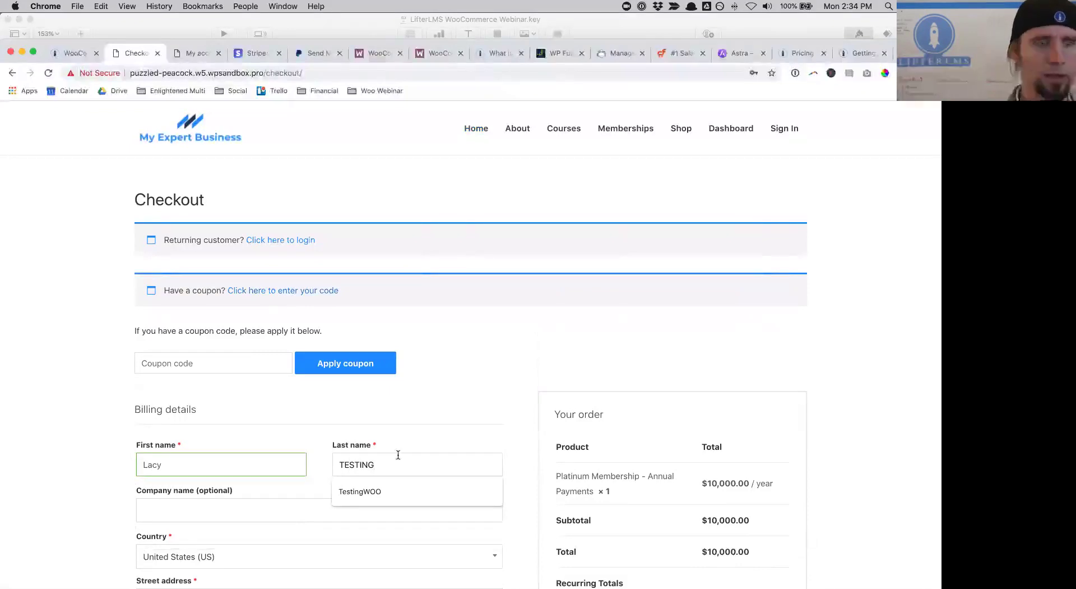
{"action": "left_click", "coordinate": [382, 488]}
Step: Fill in the billing street address and town from autofill suggestions
{"action": "scroll", "coordinate": [282, 503], "scroll_direction": "down", "scroll_amount": 2}
{"action": "scroll", "coordinate": [281, 503], "scroll_direction": "down", "scroll_amount": 3}
{"action": "left_click", "coordinate": [214, 414]}
{"action": "type", "text": "123"}
{"action": "left_click", "coordinate": [191, 444]}
{"action": "left_click", "coordinate": [188, 489]}
{"action": "type", "text": "Bever"}
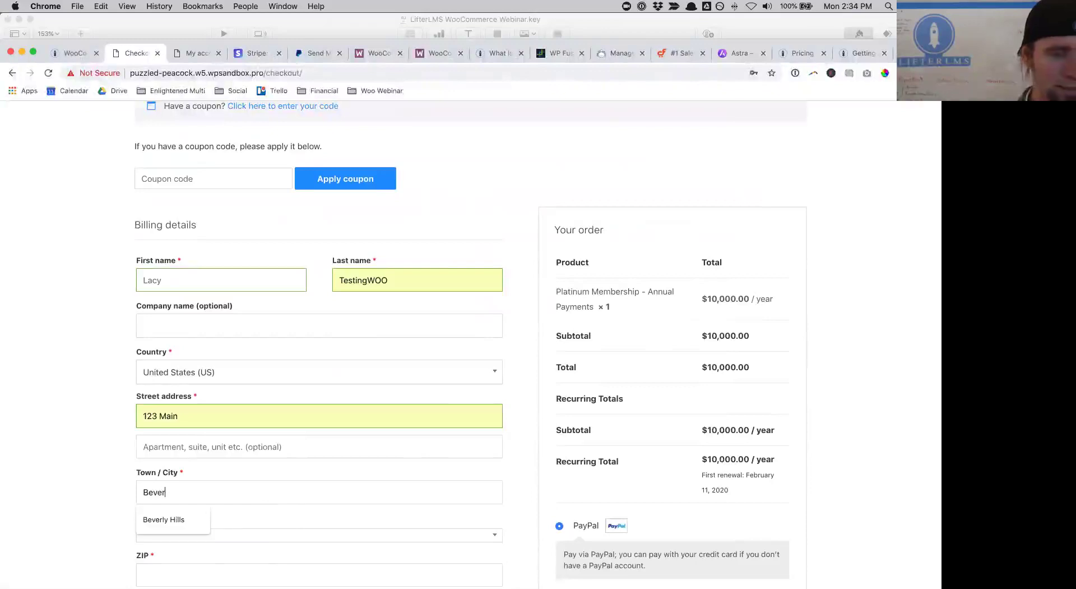
{"action": "type", "text": "ly"}
{"action": "key", "text": "Down"}
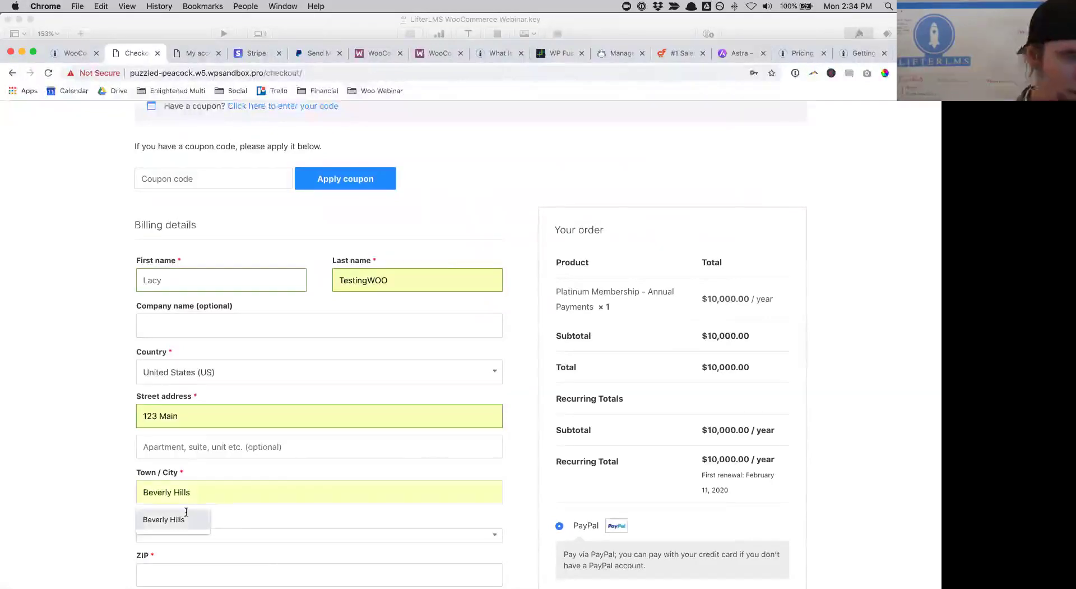
{"action": "key", "text": "Return"}
Step: Set the billing state, ZIP code and phone number
{"action": "scroll", "coordinate": [246, 507], "scroll_direction": "down", "scroll_amount": 2}
{"action": "left_click", "coordinate": [163, 395]}
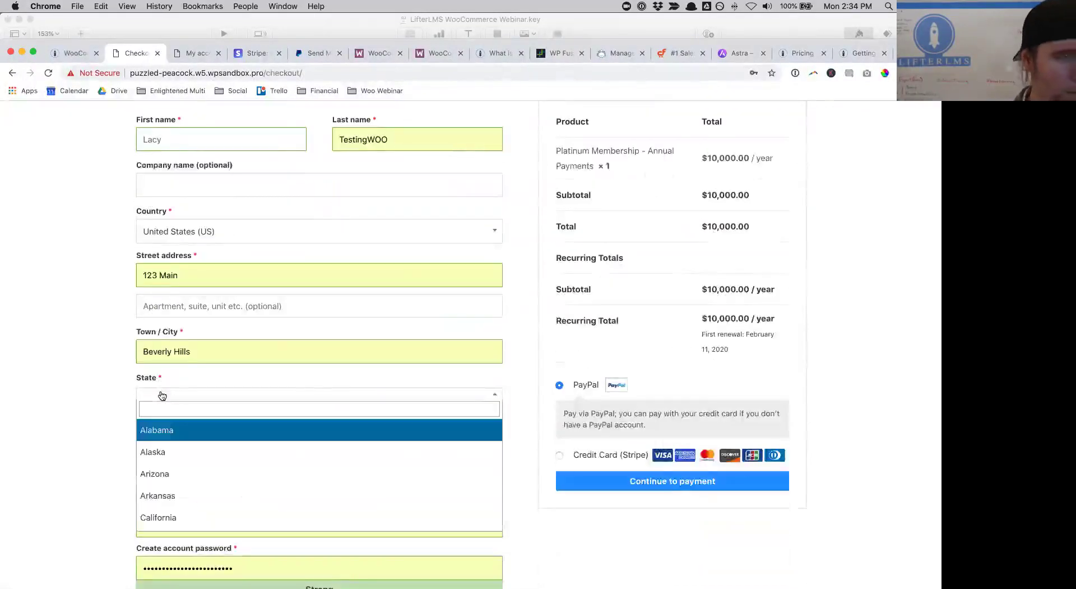
{"action": "left_click", "coordinate": [168, 517]}
{"action": "left_click", "coordinate": [211, 438]}
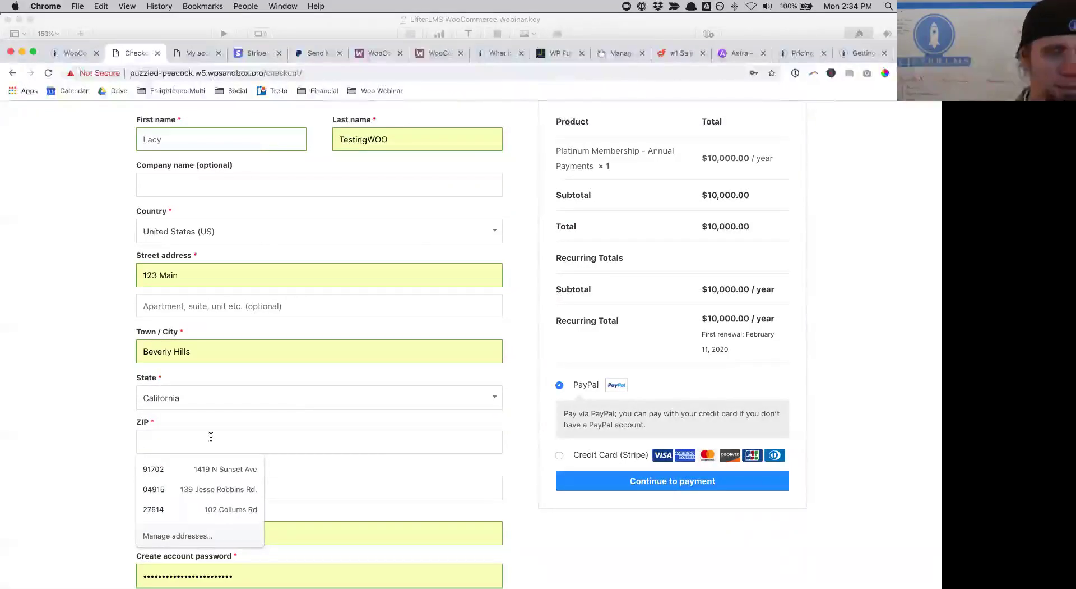
{"action": "type", "text": "90210"}
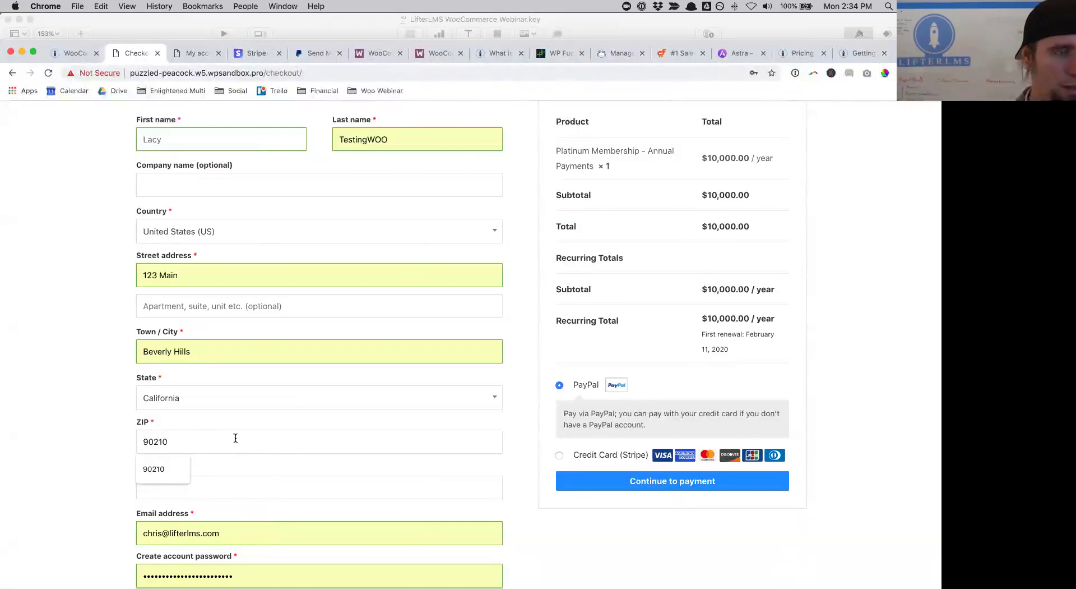
{"action": "left_click", "coordinate": [86, 442]}
{"action": "left_click", "coordinate": [165, 486]}
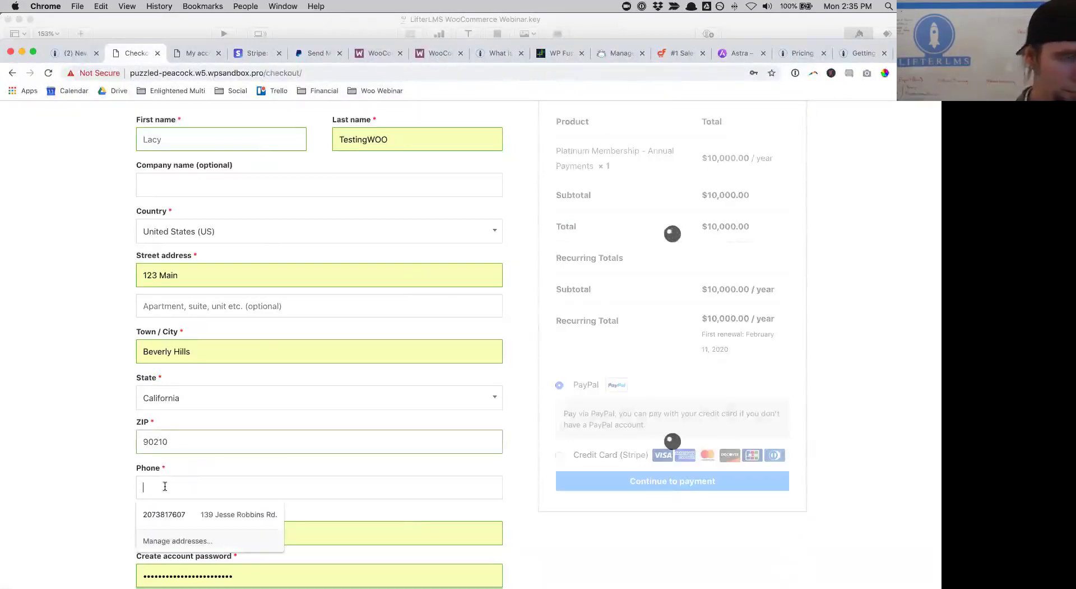
{"action": "type", "text": "555555555"}
Step: Replace the prefilled e-mail with the customer's test e-mail address and review the checkout form
{"action": "left_click_drag", "start_coordinate": [161, 531], "coordinate": [101, 521]}
{"action": "type", "text": "lacy+"}
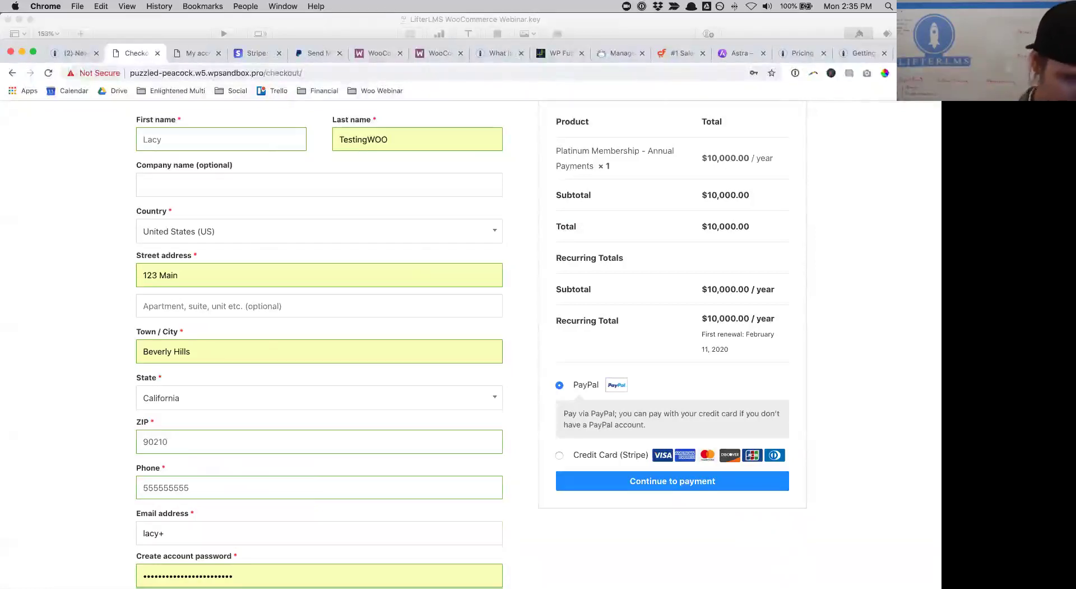
{"action": "key", "text": "BackSpace"}
{"action": "key", "text": "BackSpace"}
{"action": "key", "text": "BackSpace"}
{"action": "key", "text": "BackSpace"}
{"action": "key", "text": "BackSpace"}
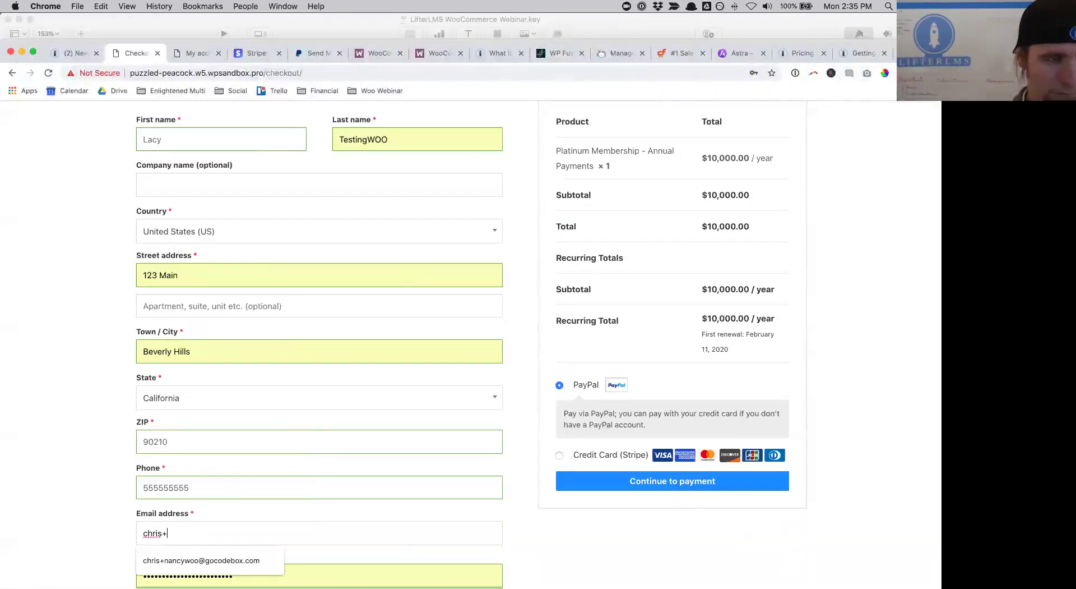
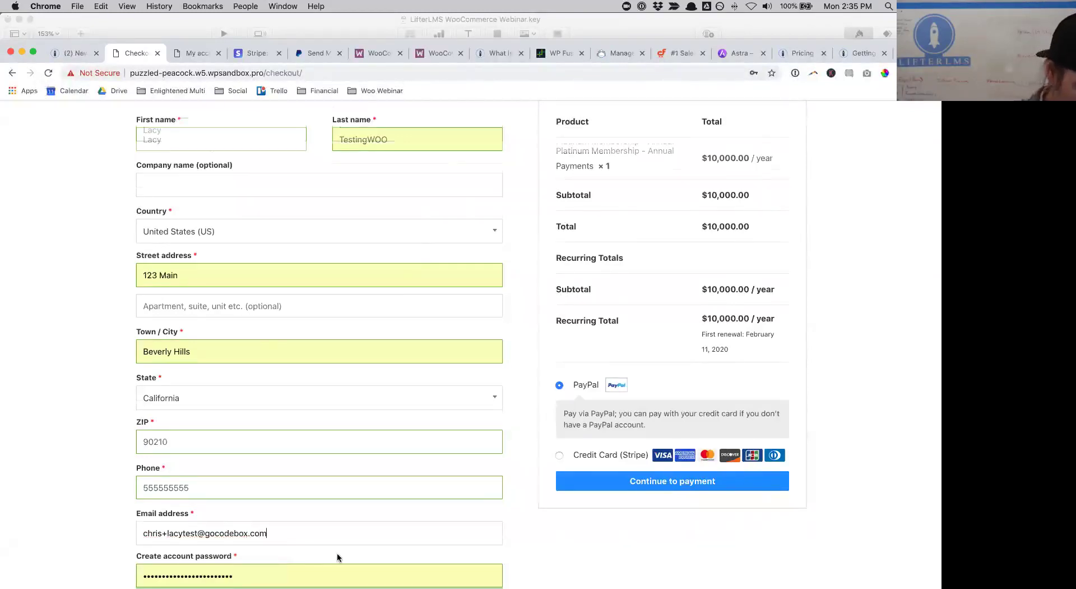
{"action": "key", "text": "Tab"}
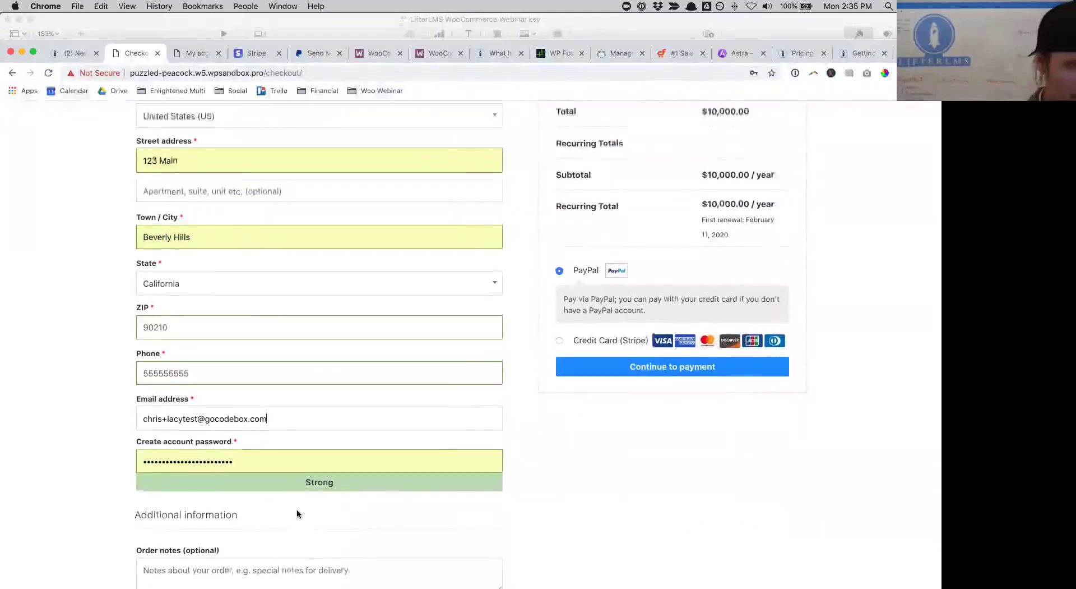
{"action": "scroll", "coordinate": [297, 509], "scroll_direction": "up", "scroll_amount": 1}
{"action": "scroll", "coordinate": [297, 509], "scroll_direction": "up", "scroll_amount": 5}
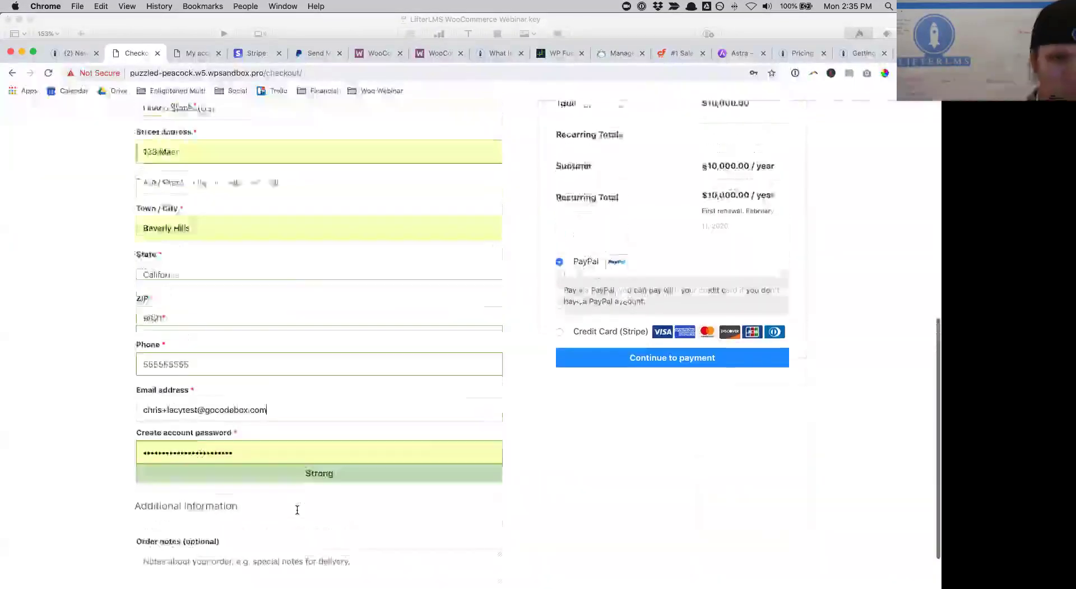
{"action": "scroll", "coordinate": [297, 509], "scroll_direction": "up", "scroll_amount": 1}
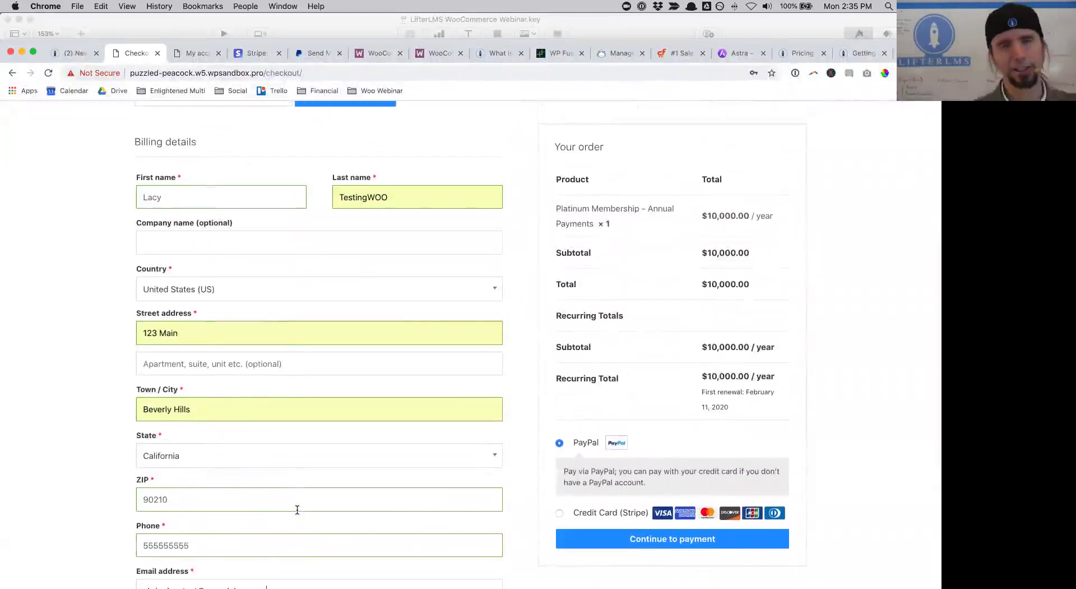
{"action": "scroll", "coordinate": [297, 509], "scroll_direction": "up", "scroll_amount": 10}
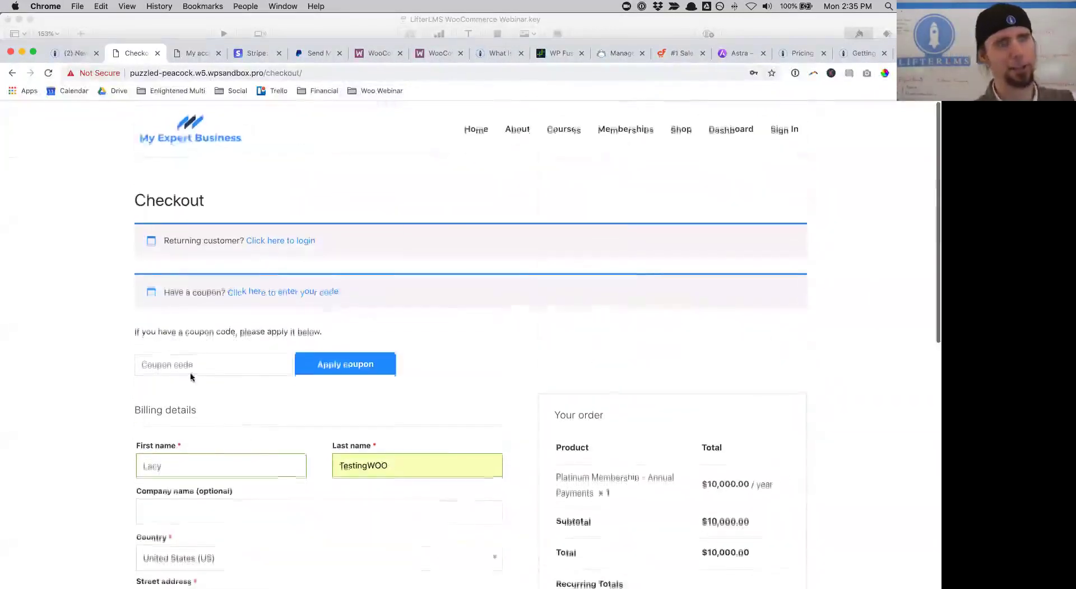
{"action": "scroll", "coordinate": [584, 505], "scroll_direction": "down", "scroll_amount": 10}
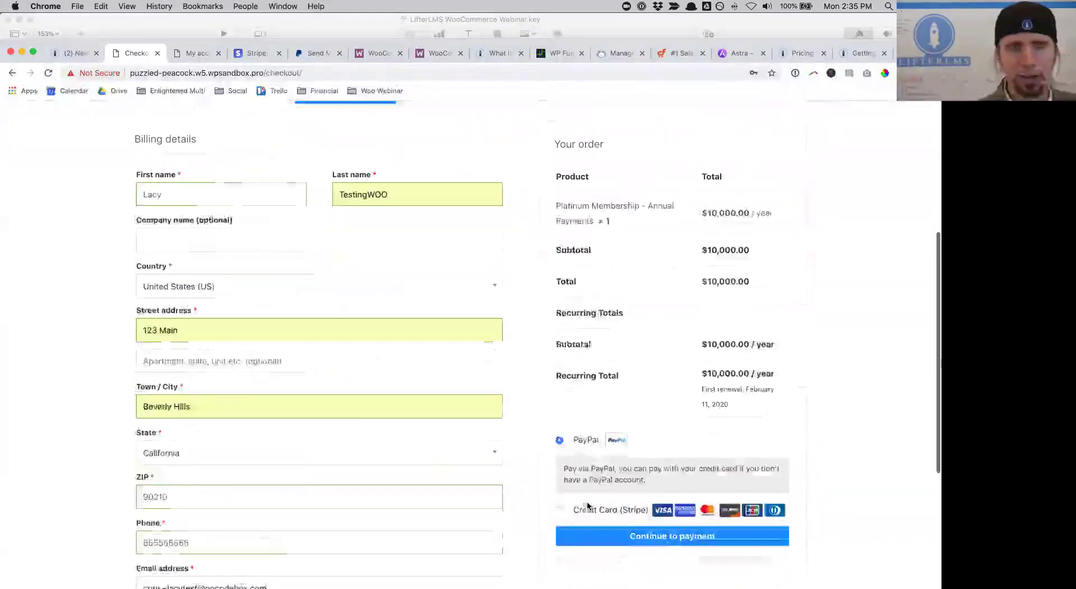
{"action": "scroll", "coordinate": [587, 500], "scroll_direction": "up", "scroll_amount": 10}
Step: Apply the 'free' coupon so the Platinum Membership order totals $0.00
{"action": "left_click", "coordinate": [307, 290]}
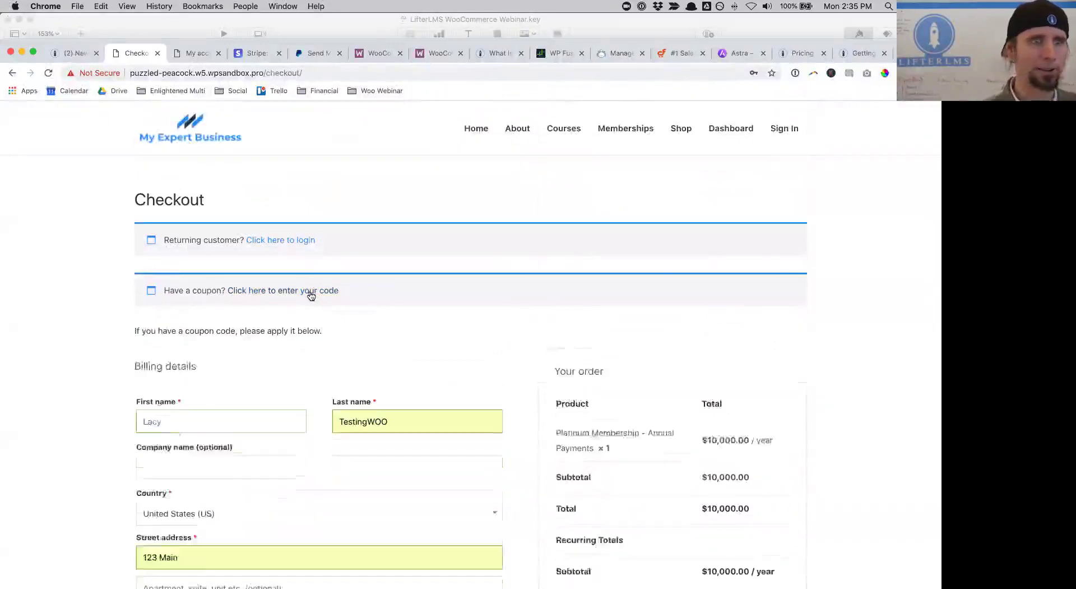
{"action": "left_click", "coordinate": [308, 290]}
{"action": "left_click", "coordinate": [208, 363]}
{"action": "type", "text": "free"}
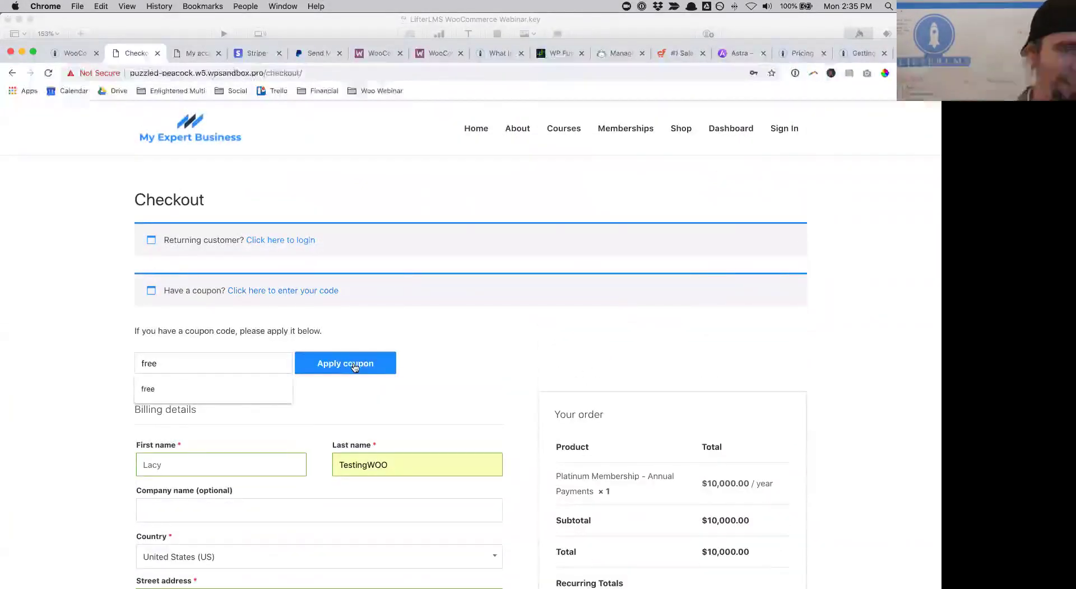
{"action": "left_click", "coordinate": [359, 362]}
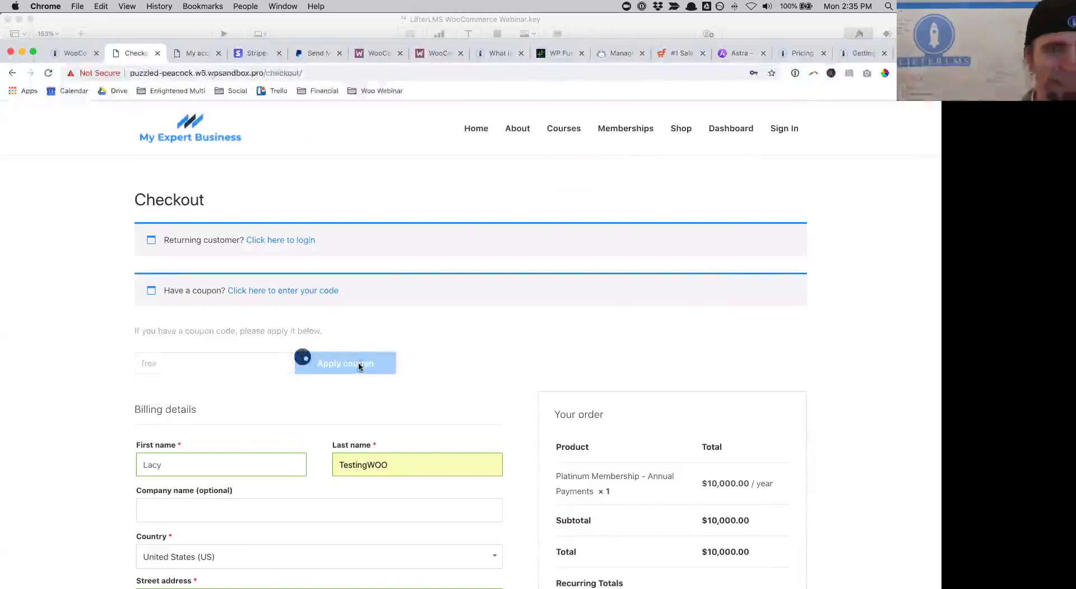
{"action": "scroll", "coordinate": [674, 456], "scroll_direction": "down", "scroll_amount": 10}
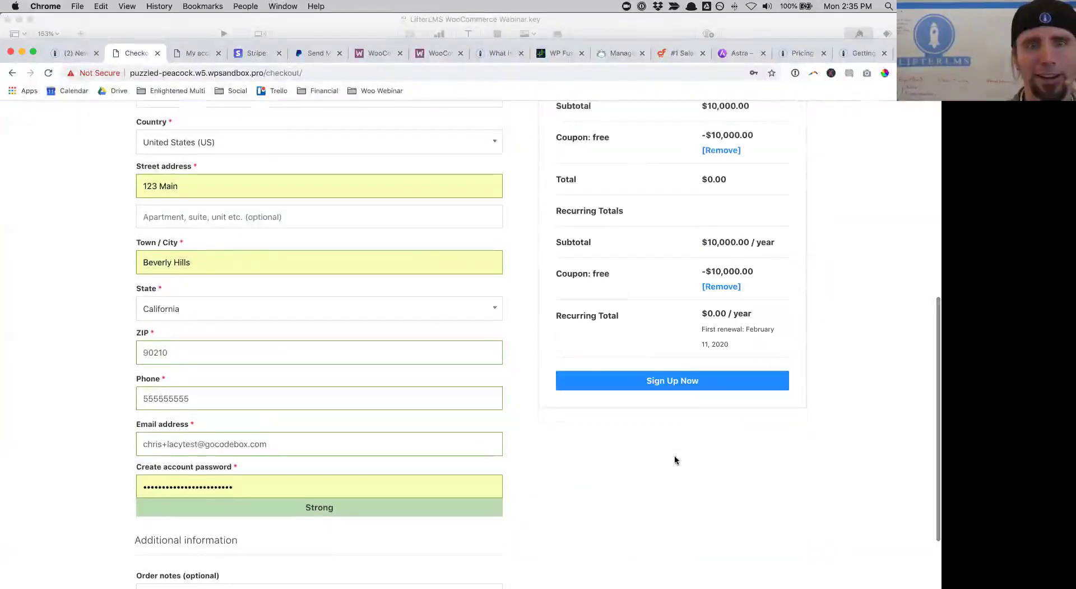
{"action": "scroll", "coordinate": [814, 377], "scroll_direction": "down", "scroll_amount": 5}
{"action": "scroll", "coordinate": [814, 377], "scroll_direction": "up", "scroll_amount": 3}
{"action": "scroll", "coordinate": [812, 371], "scroll_direction": "up", "scroll_amount": 5}
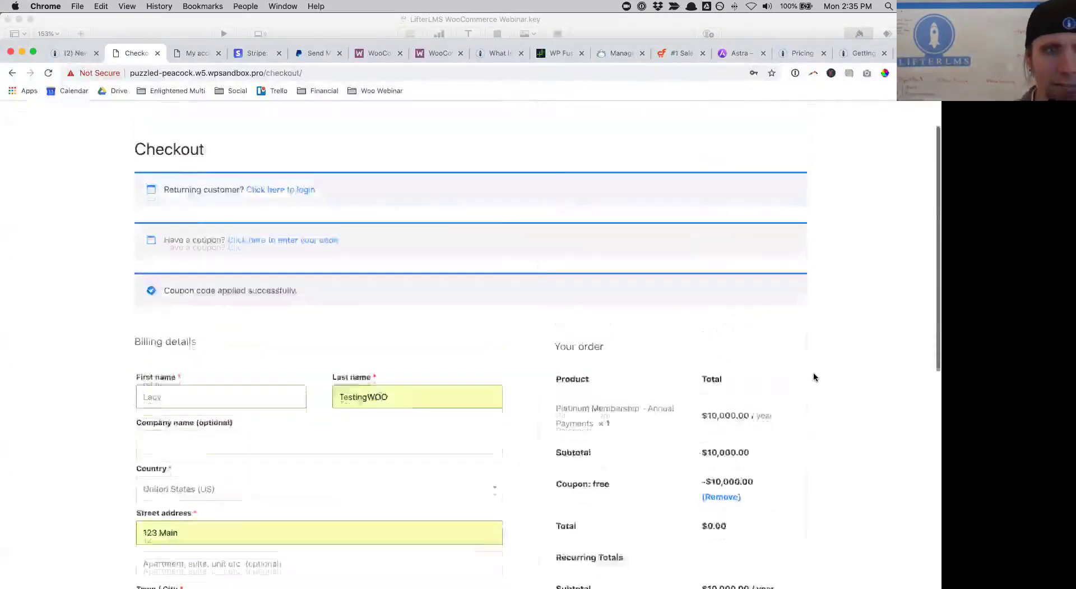
{"action": "scroll", "coordinate": [694, 271], "scroll_direction": "down", "scroll_amount": 10}
Step: Place the sign-up order, decline saving the password, and close the five enrollment notifications
{"action": "left_click", "coordinate": [673, 256]}
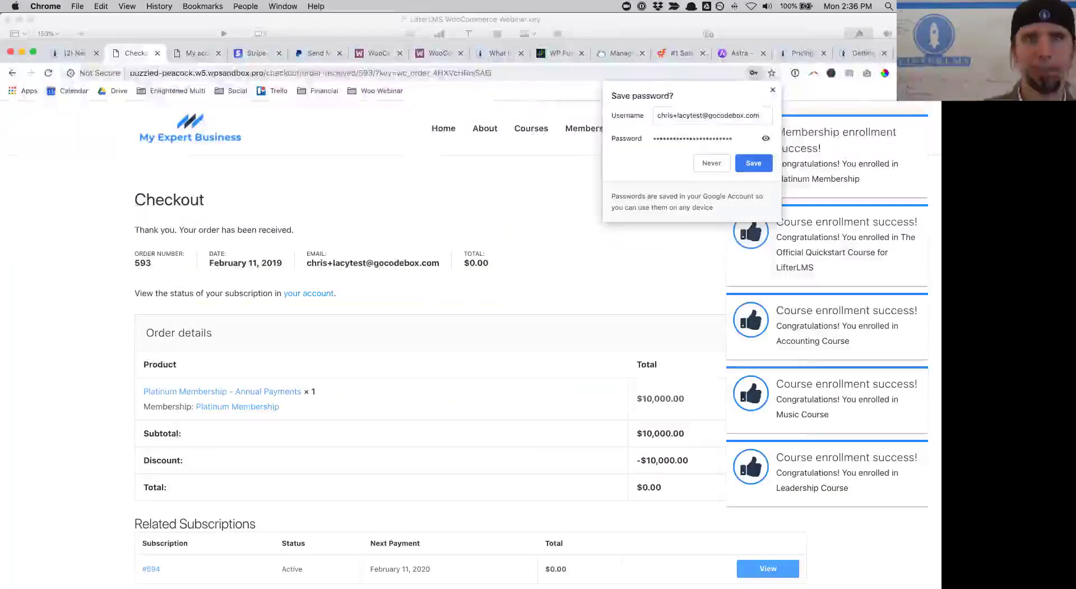
{"action": "left_click", "coordinate": [773, 90]}
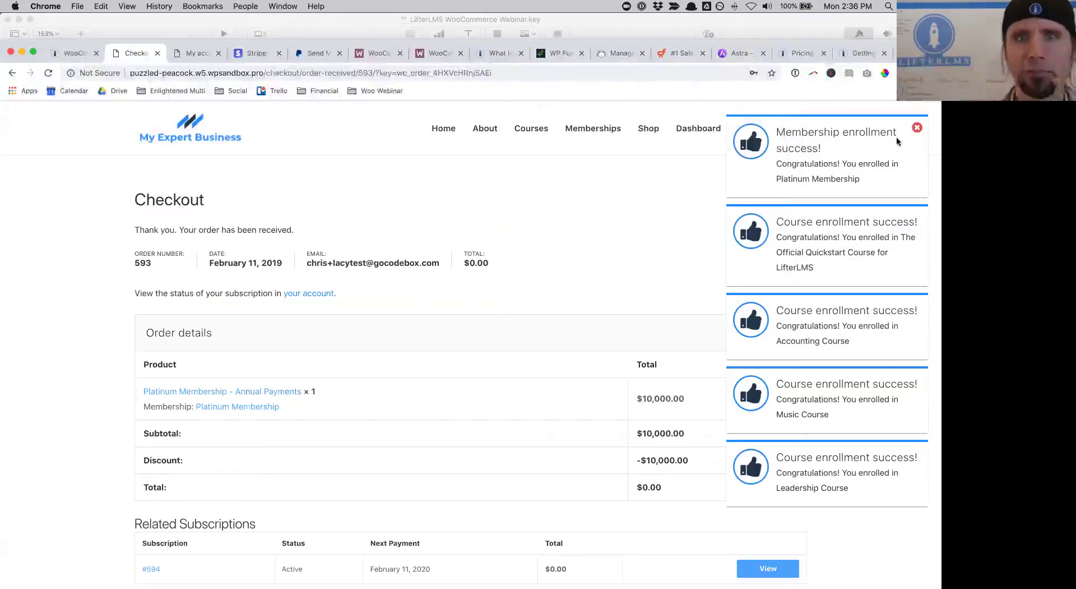
{"action": "left_click", "coordinate": [917, 128]}
{"action": "left_click", "coordinate": [916, 132]}
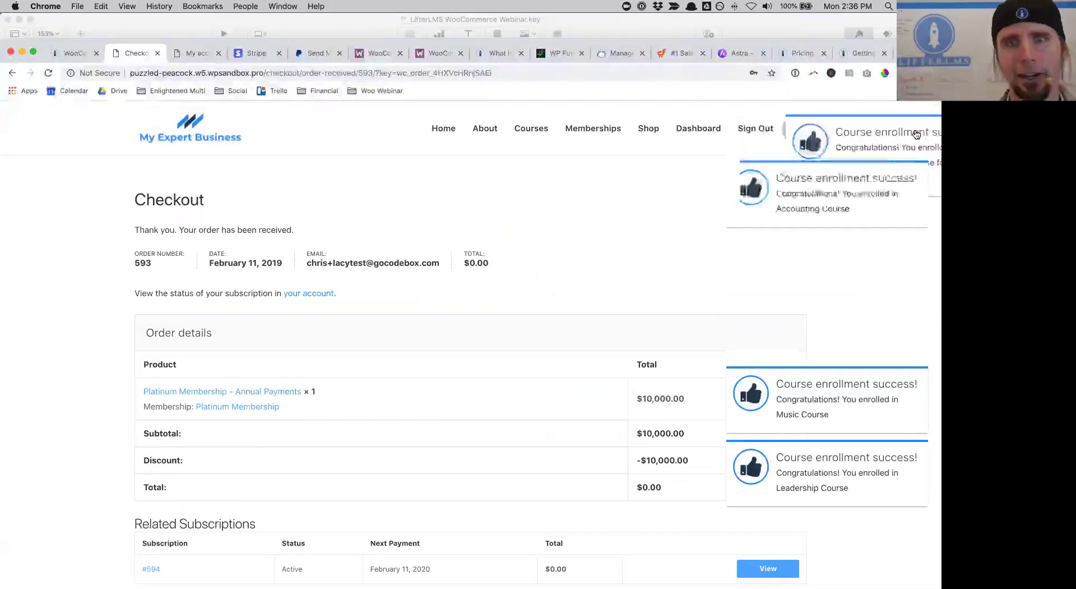
{"action": "left_click", "coordinate": [916, 132]}
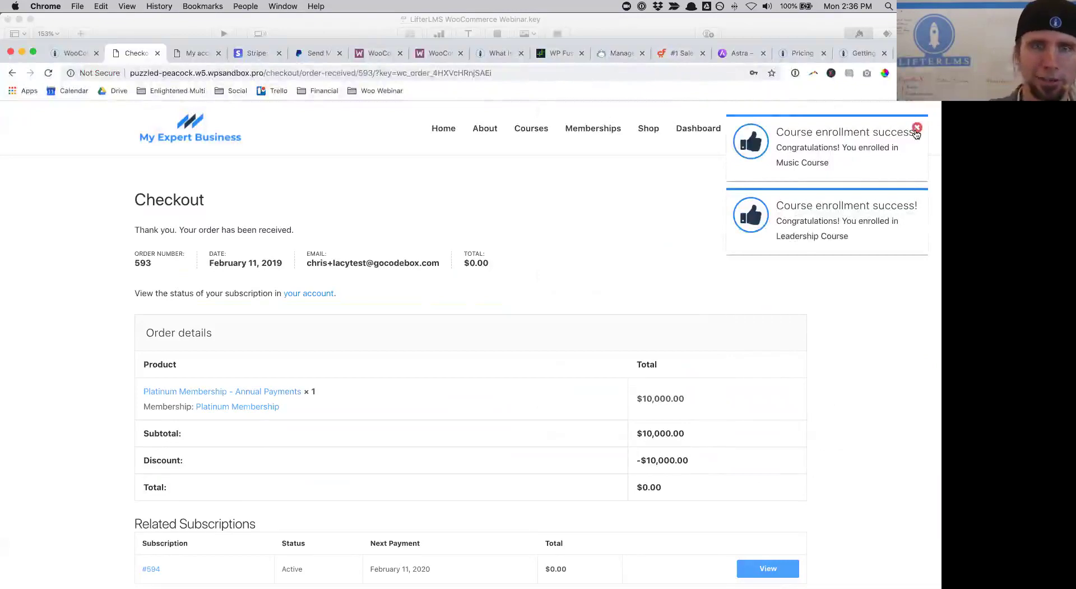
{"action": "left_click", "coordinate": [917, 130]}
{"action": "left_click", "coordinate": [917, 132]}
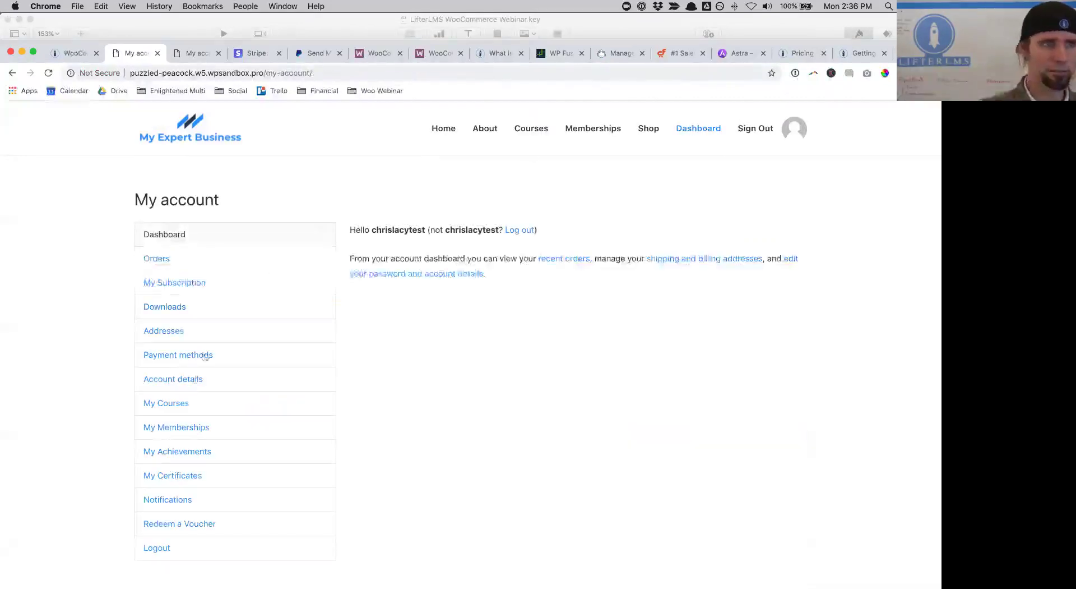
Step: Review the new account's enrolled courses and memberships
{"action": "left_click", "coordinate": [171, 404]}
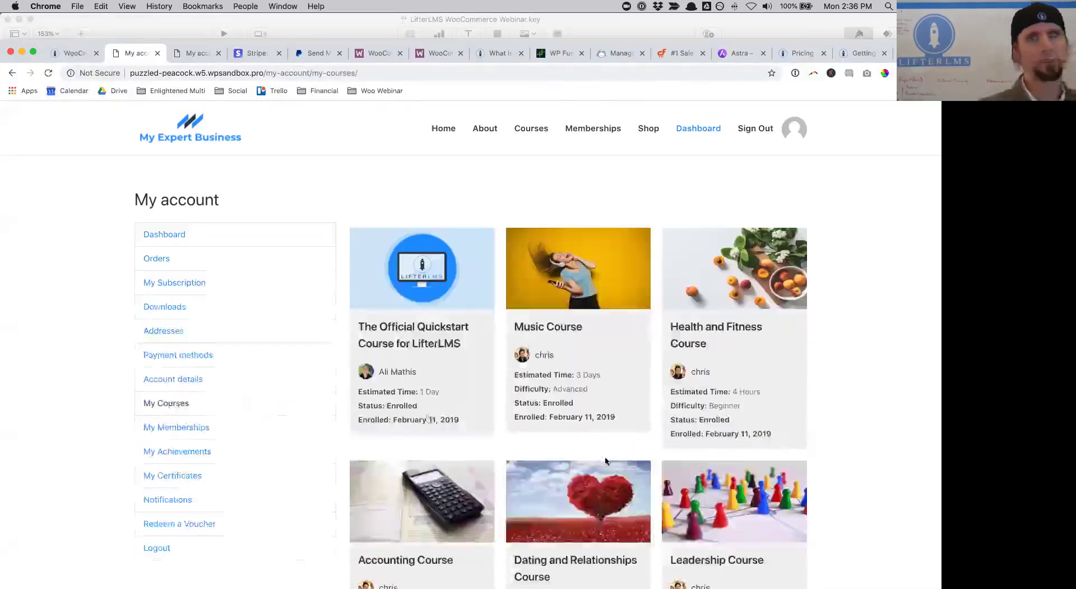
{"action": "scroll", "coordinate": [605, 459], "scroll_direction": "down", "scroll_amount": 3}
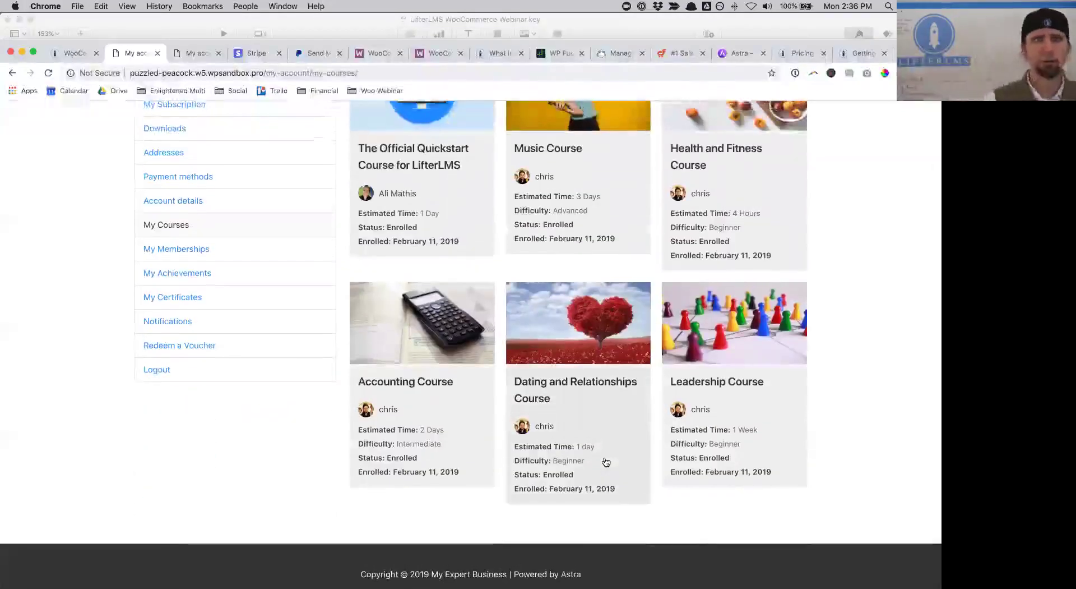
{"action": "scroll", "coordinate": [605, 461], "scroll_direction": "up", "scroll_amount": 3}
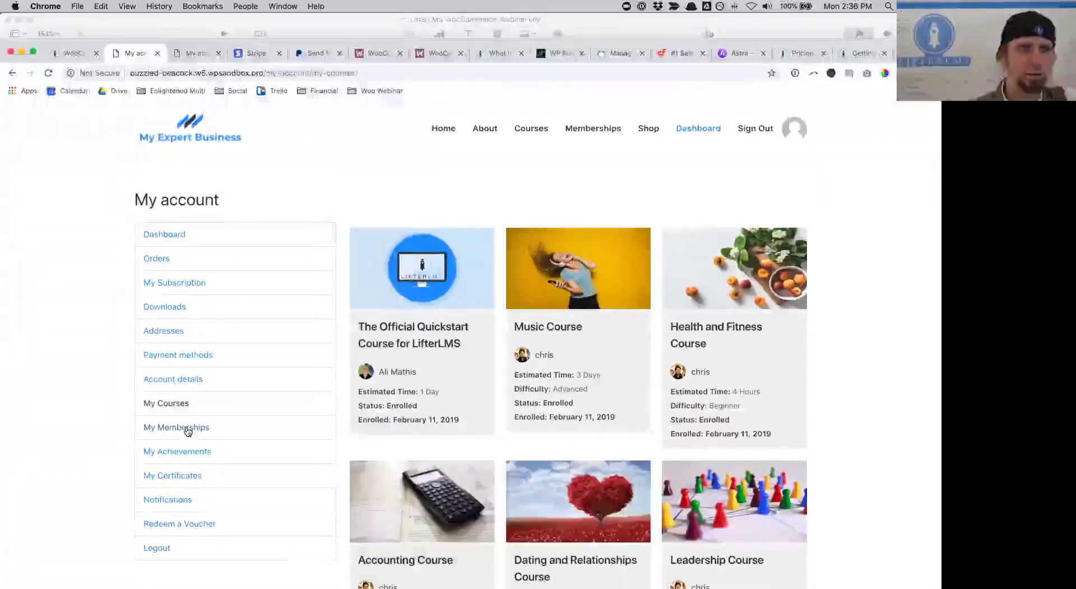
{"action": "left_click", "coordinate": [189, 435]}
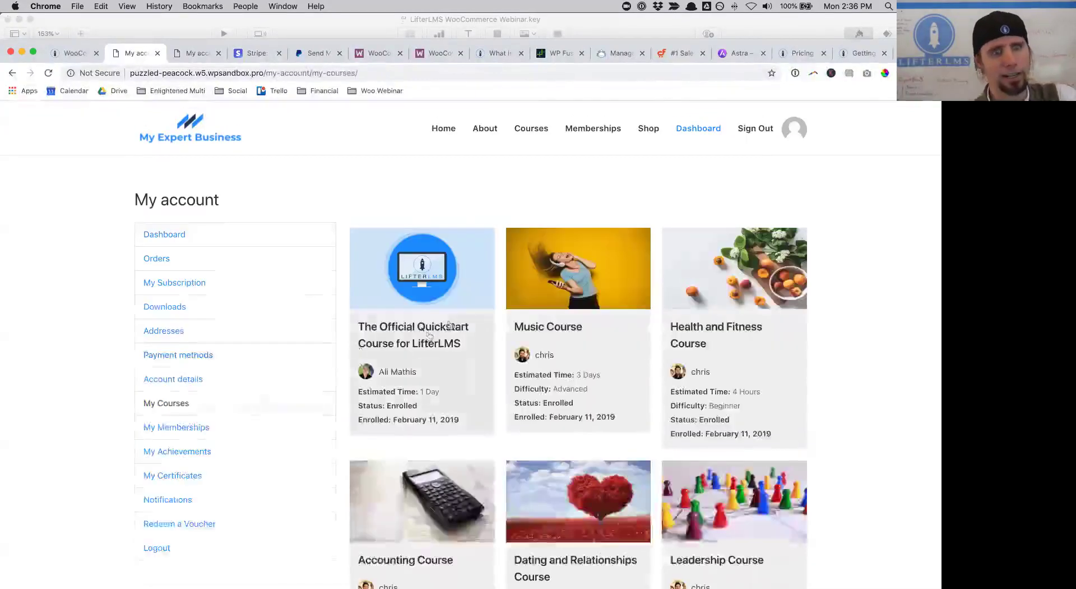
Step: Open The Official Quickstart Course and mark the Why LifterLMS lesson complete
{"action": "left_click", "coordinate": [448, 325]}
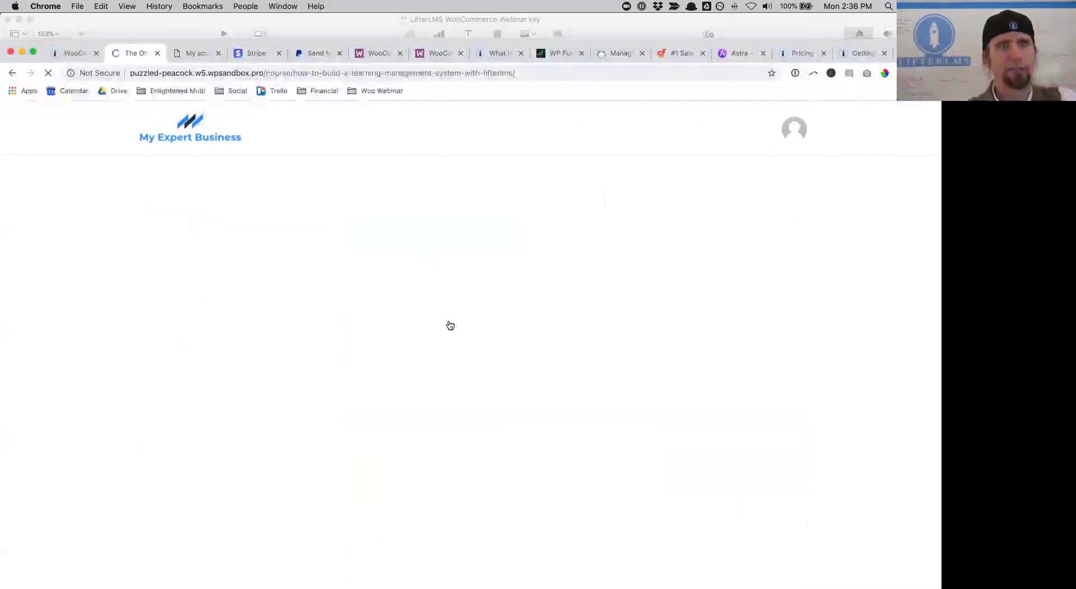
{"action": "scroll", "coordinate": [466, 363], "scroll_direction": "down", "scroll_amount": 7}
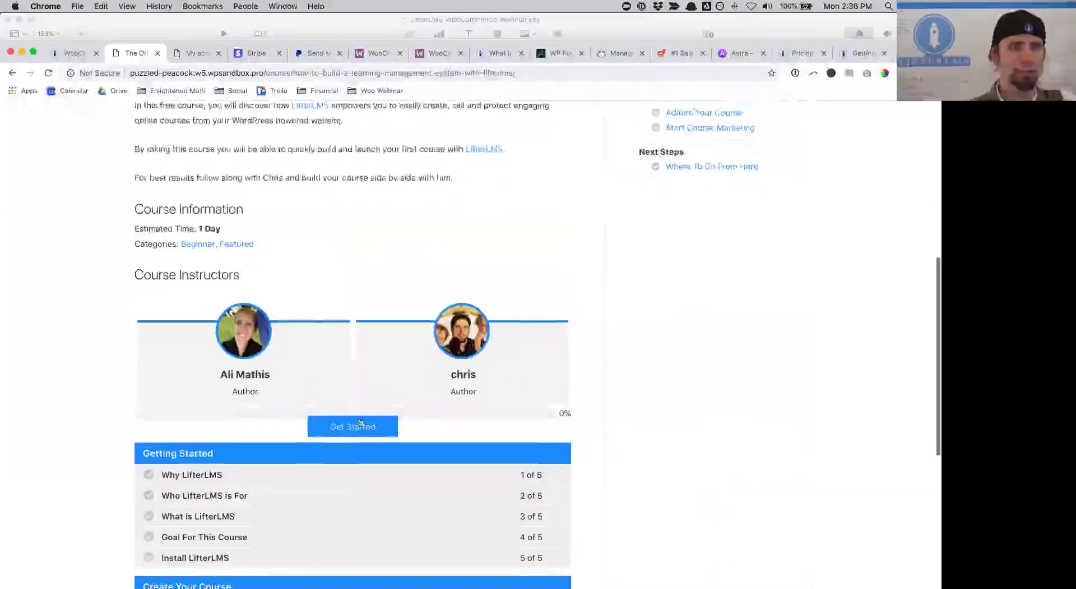
{"action": "left_click", "coordinate": [346, 431]}
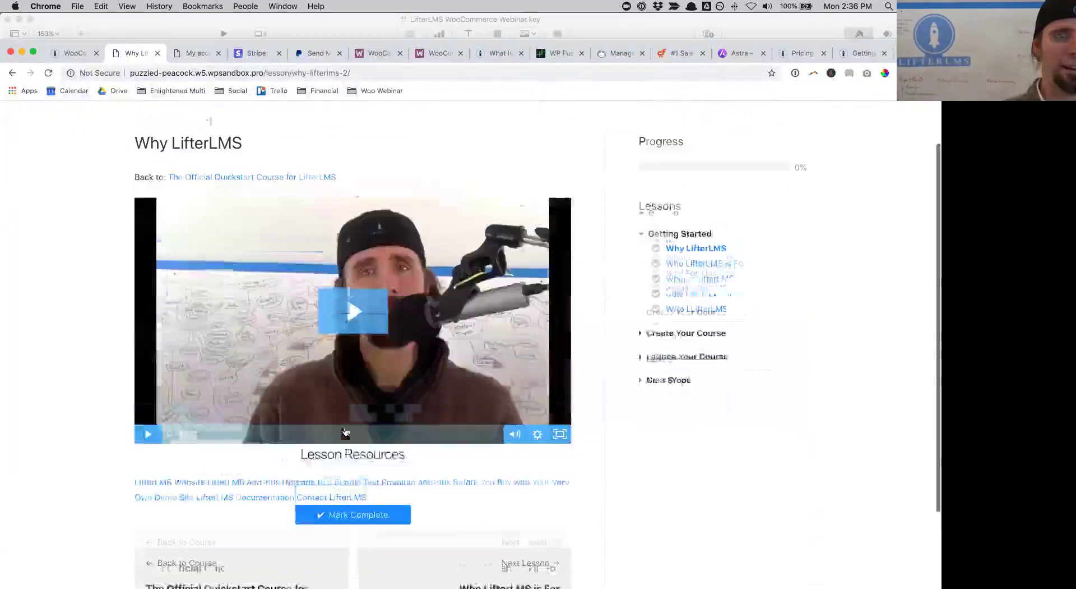
{"action": "scroll", "coordinate": [346, 449], "scroll_direction": "down", "scroll_amount": 1}
{"action": "left_click", "coordinate": [347, 490]}
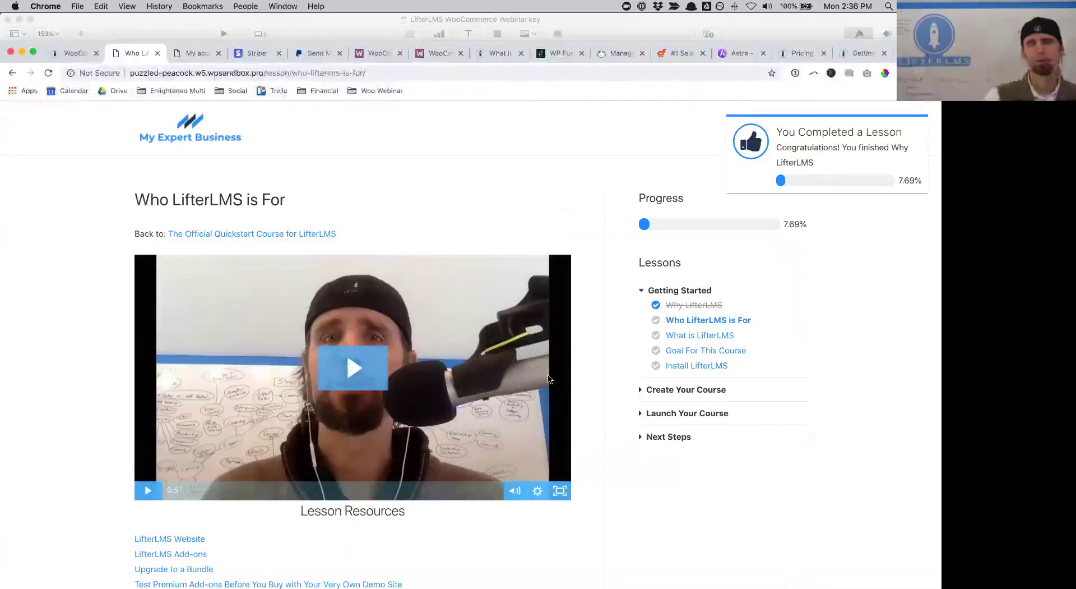
{"action": "mouse_move", "coordinate": [918, 128]}
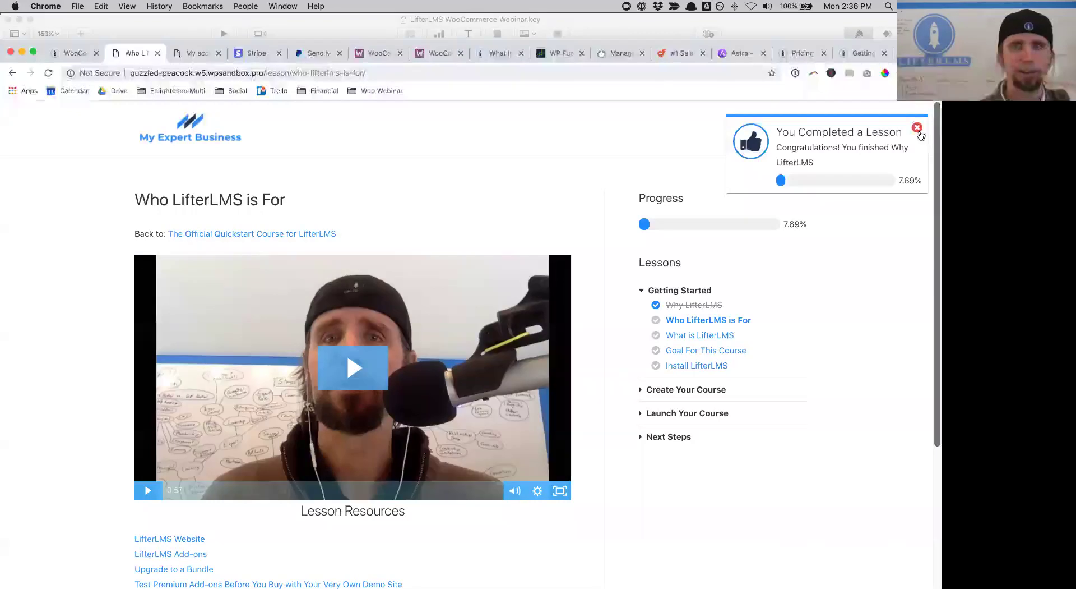
{"action": "left_click", "coordinate": [919, 131]}
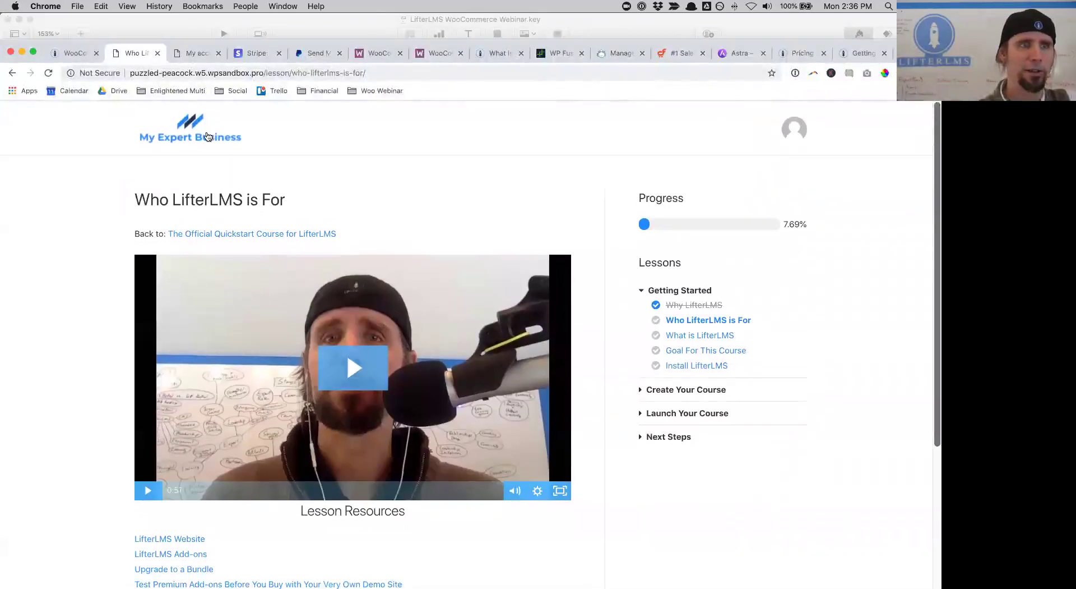
Step: Return to the site's home page via the logo
{"action": "left_click", "coordinate": [208, 137]}
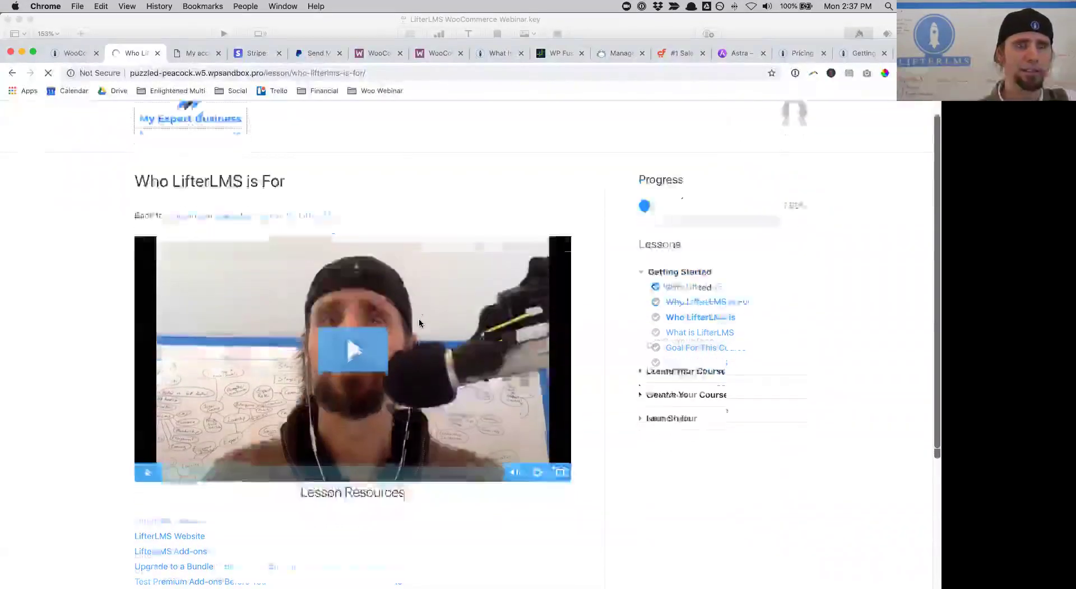
{"action": "scroll", "coordinate": [419, 323], "scroll_direction": "down", "scroll_amount": 5}
{"action": "scroll", "coordinate": [420, 324], "scroll_direction": "up", "scroll_amount": 5}
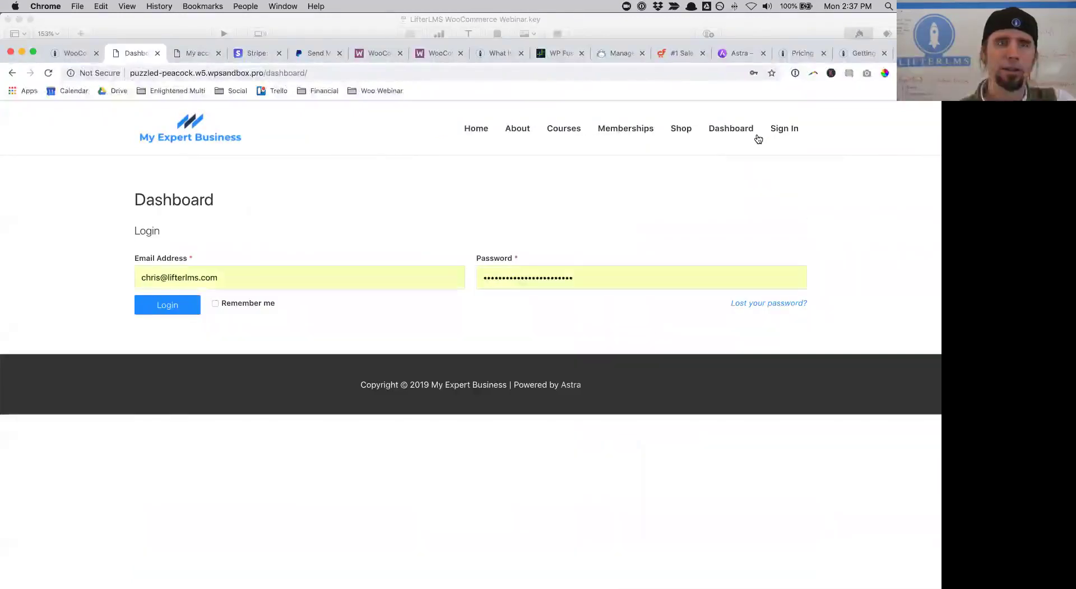
Step: Open the Course Catalog and browse the Quickstart, Music, and Health and Fitness courses
{"action": "left_click", "coordinate": [560, 129]}
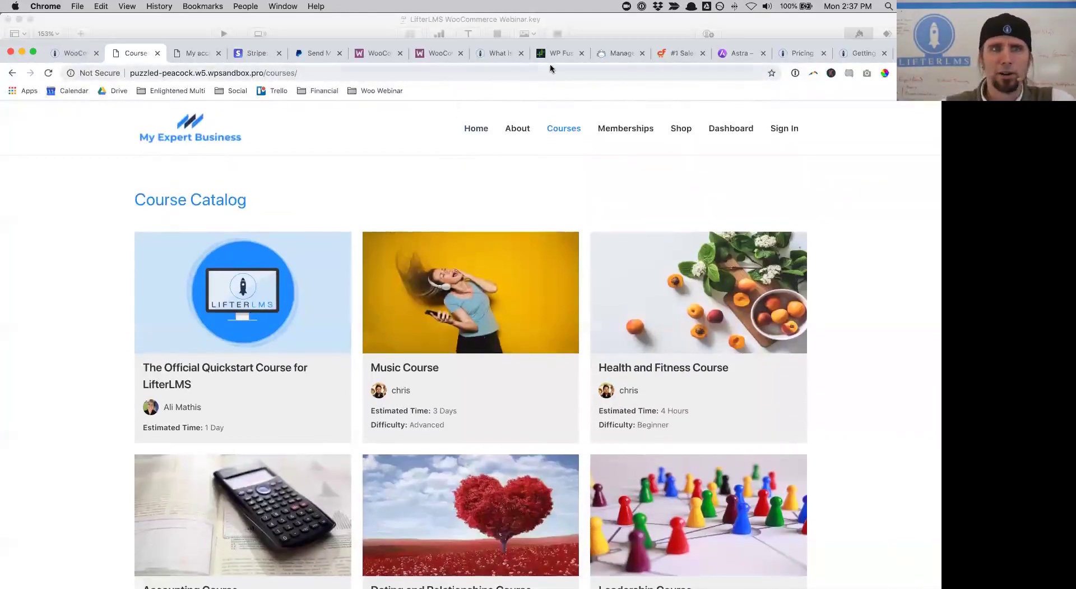
{"action": "scroll", "coordinate": [557, 210], "scroll_direction": "down", "scroll_amount": 3}
{"action": "scroll", "coordinate": [557, 210], "scroll_direction": "up", "scroll_amount": 3}
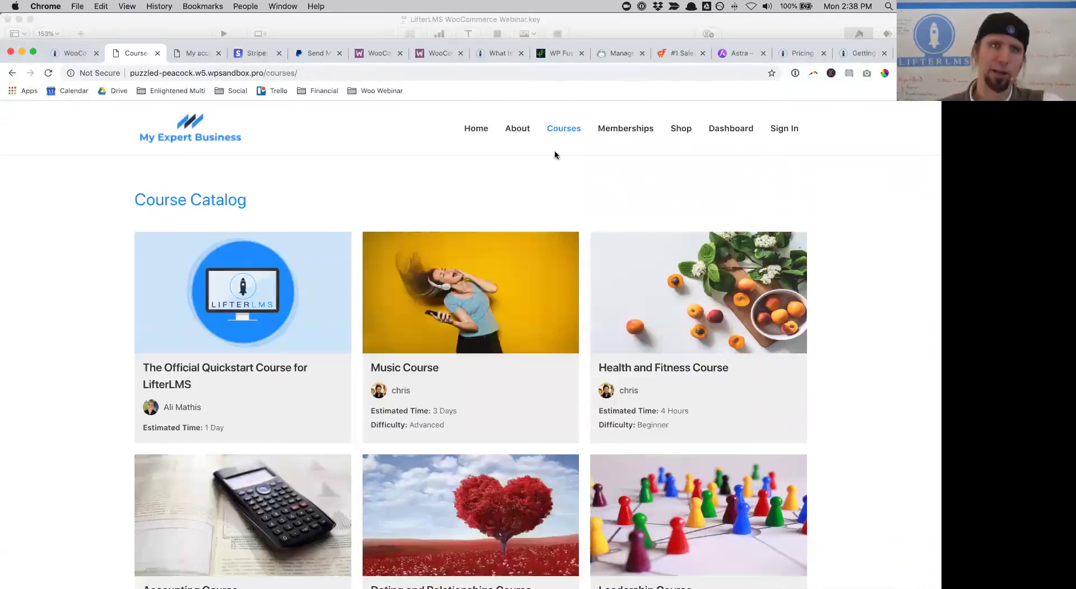
Step: On the wpfusion.com tab, scroll down to the Supported CRMs grid and back up to the introduction
{"action": "left_click", "coordinate": [557, 52]}
{"action": "scroll", "coordinate": [533, 245], "scroll_direction": "down", "scroll_amount": 5}
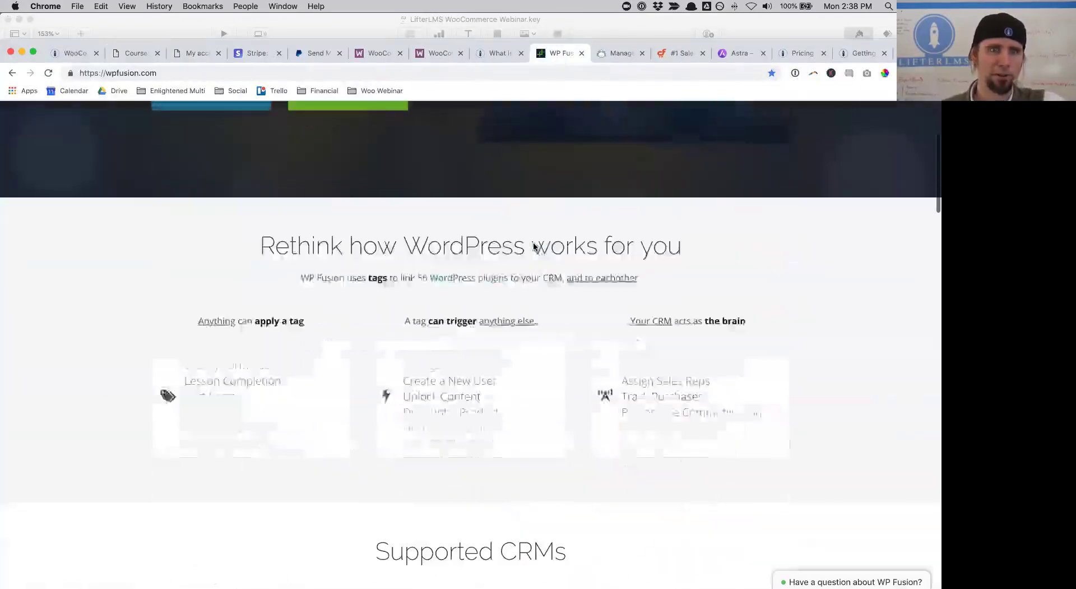
{"action": "scroll", "coordinate": [464, 404], "scroll_direction": "down", "scroll_amount": 6}
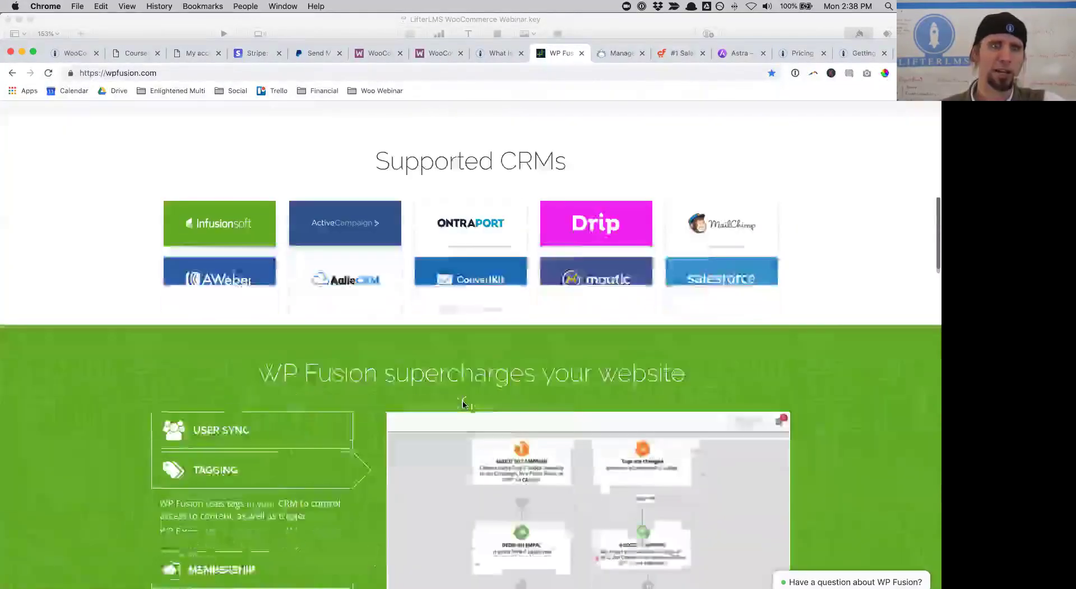
{"action": "scroll", "coordinate": [469, 415], "scroll_direction": "up", "scroll_amount": 1}
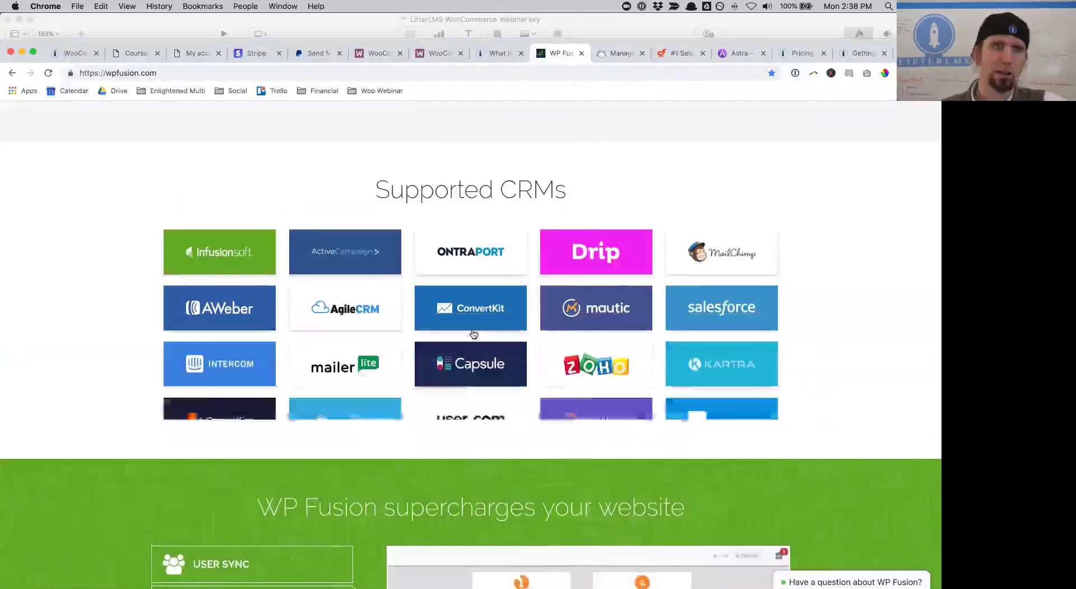
{"action": "scroll", "coordinate": [474, 334], "scroll_direction": "down", "scroll_amount": 3}
{"action": "scroll", "coordinate": [414, 451], "scroll_direction": "up", "scroll_amount": 3}
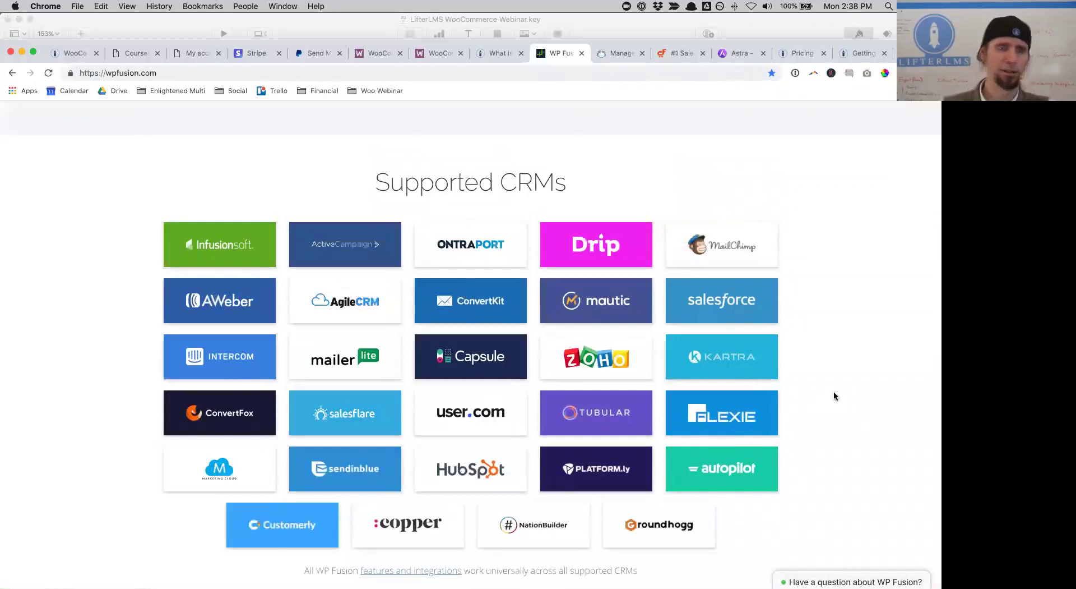
{"action": "scroll", "coordinate": [833, 392], "scroll_direction": "down", "scroll_amount": 2}
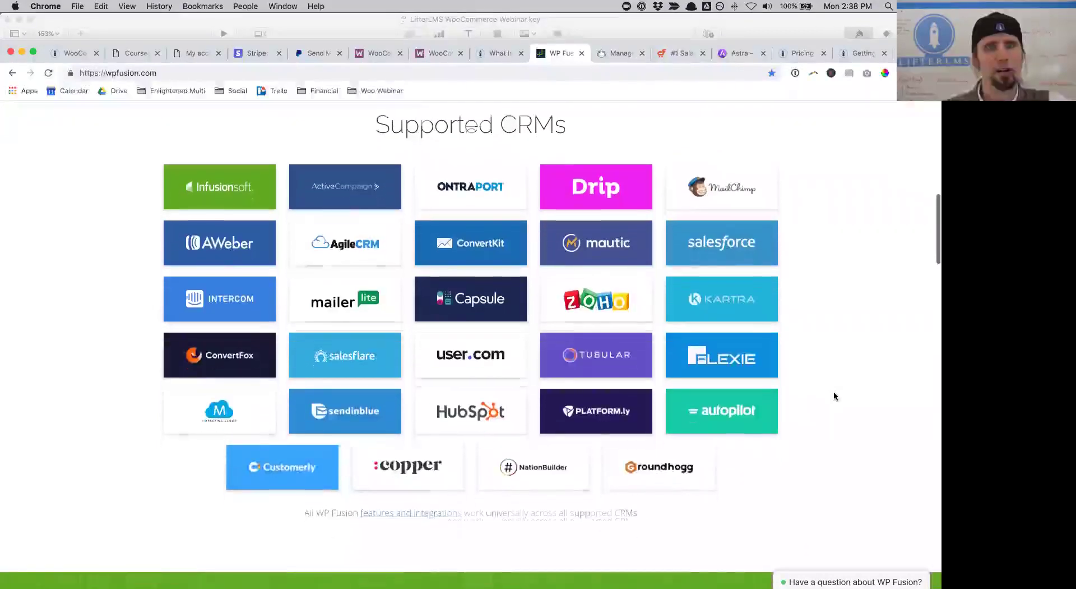
{"action": "scroll", "coordinate": [834, 393], "scroll_direction": "up", "scroll_amount": 1}
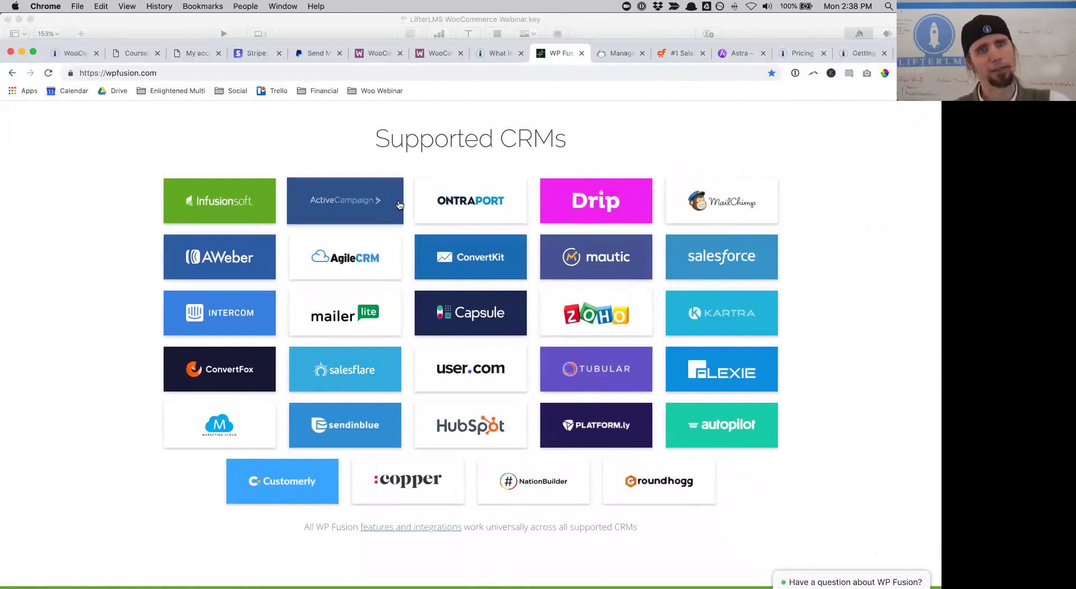
{"action": "scroll", "coordinate": [691, 413], "scroll_direction": "down", "scroll_amount": 4}
{"action": "scroll", "coordinate": [691, 413], "scroll_direction": "up", "scroll_amount": 5}
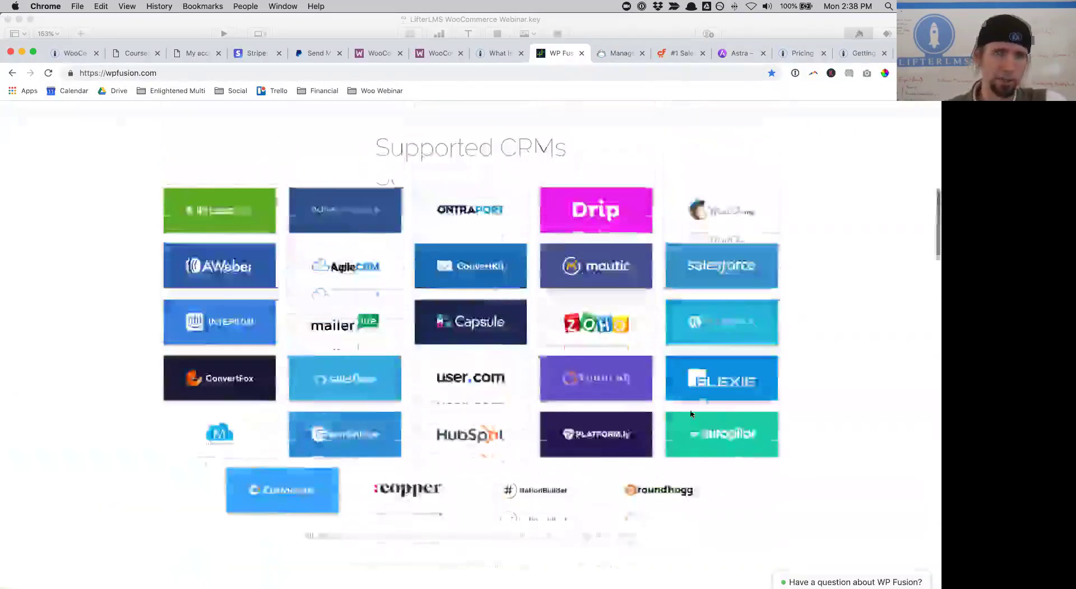
{"action": "scroll", "coordinate": [691, 413], "scroll_direction": "down", "scroll_amount": 3}
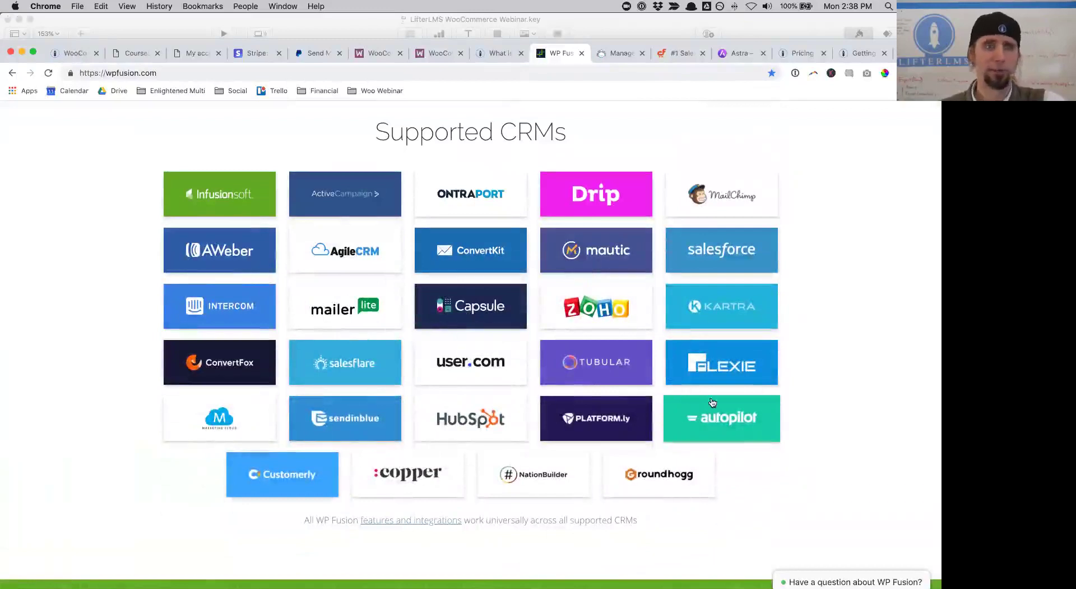
{"action": "scroll", "coordinate": [842, 311], "scroll_direction": "up", "scroll_amount": 15}
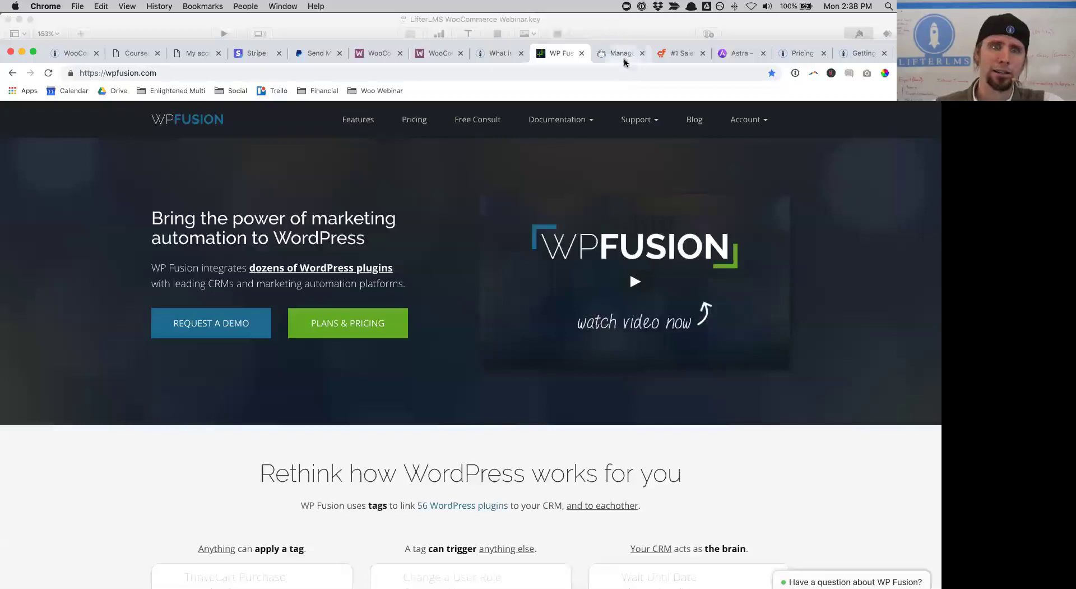
Step: Show Liquid Web's Managed WooCommerce Hosting page, close its live chat popup, and scroll through the plans from $39/mo
{"action": "left_click", "coordinate": [621, 52]}
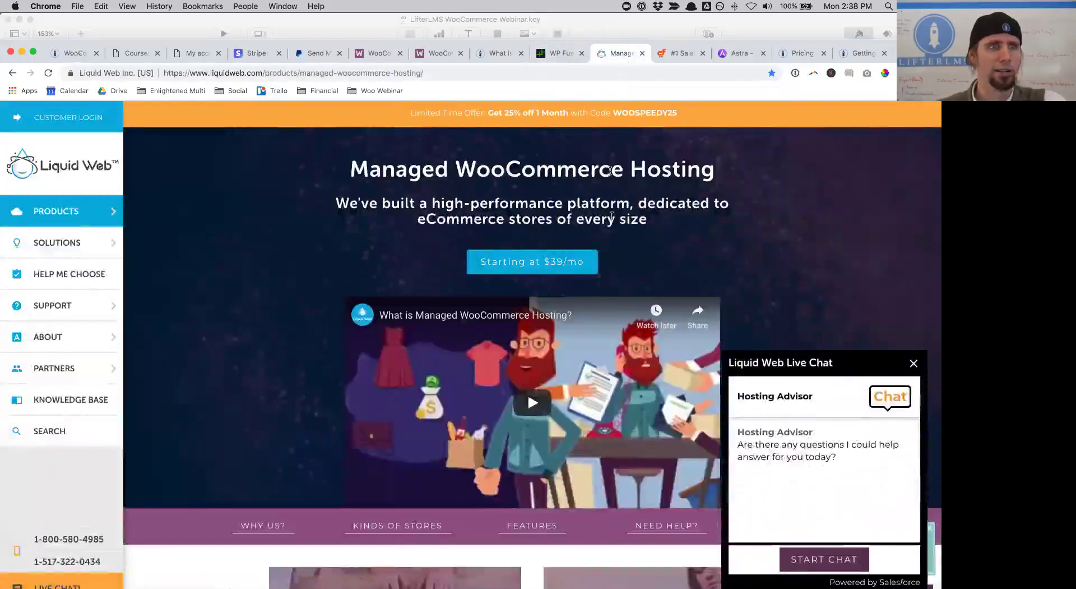
{"action": "scroll", "coordinate": [591, 422], "scroll_direction": "down", "scroll_amount": 1}
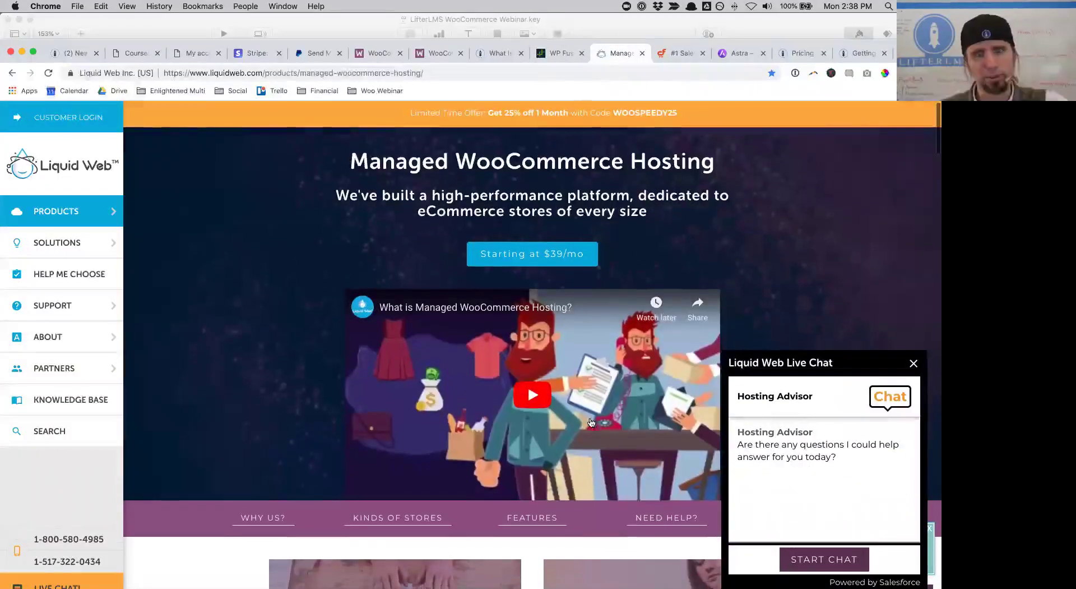
{"action": "left_click", "coordinate": [914, 365]}
{"action": "scroll", "coordinate": [838, 349], "scroll_direction": "down", "scroll_amount": 2}
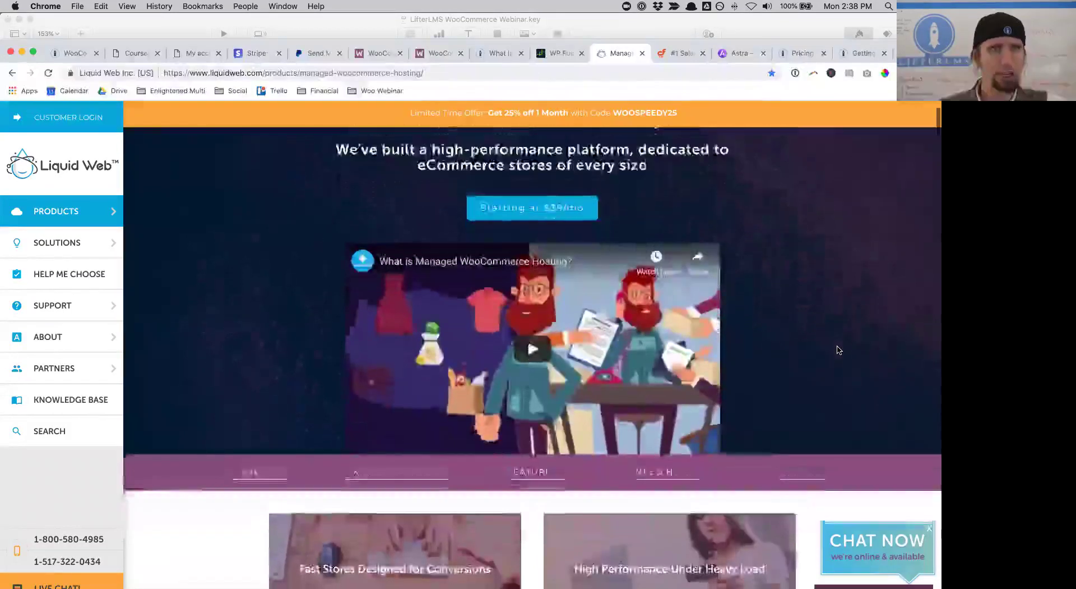
{"action": "scroll", "coordinate": [838, 349], "scroll_direction": "up", "scroll_amount": 2}
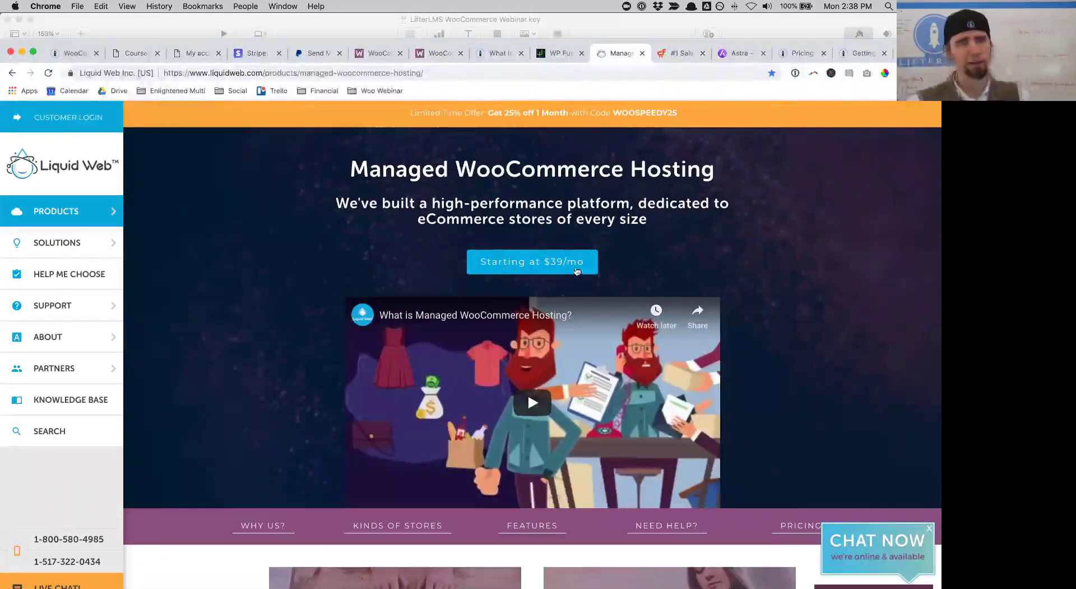
{"action": "scroll", "coordinate": [735, 409], "scroll_direction": "down", "scroll_amount": 3}
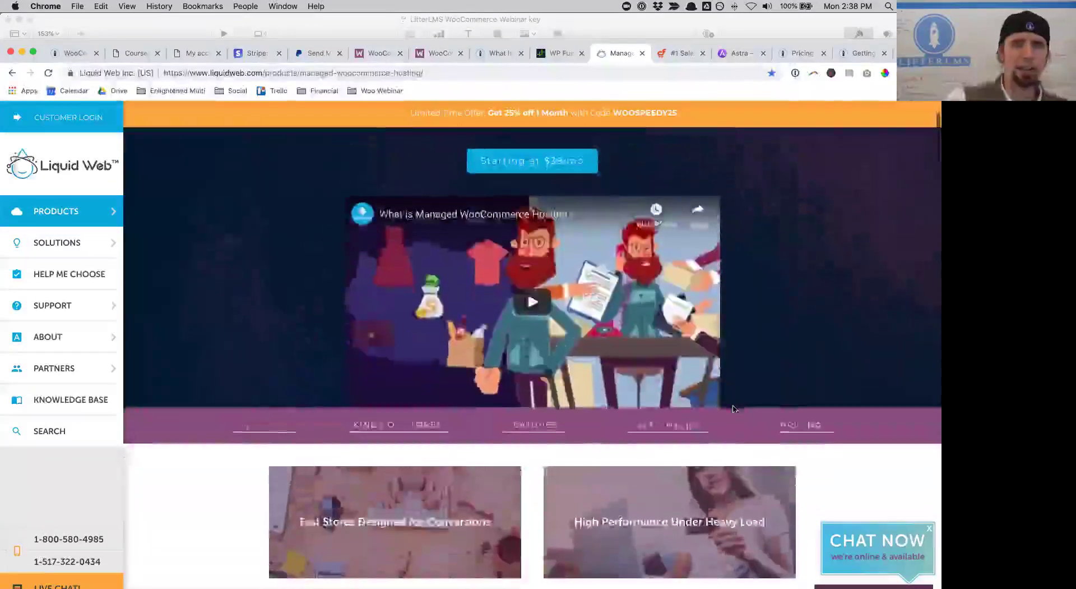
{"action": "scroll", "coordinate": [735, 408], "scroll_direction": "down", "scroll_amount": 5}
{"action": "scroll", "coordinate": [734, 408], "scroll_direction": "up", "scroll_amount": 6}
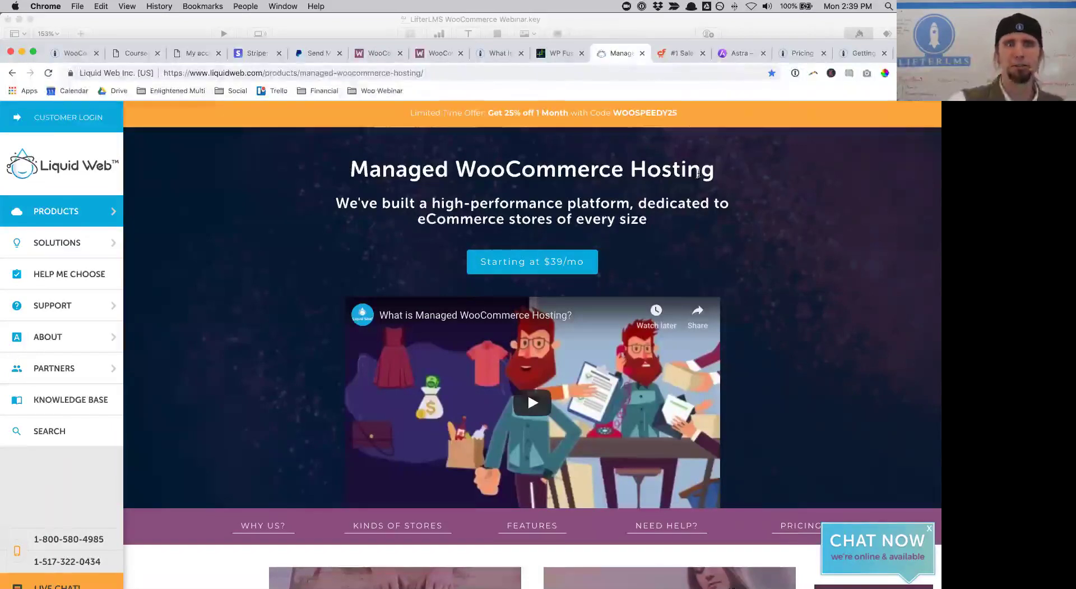
Step: Show cartflows.com, 'The #1 Sales Funnel Builder For WordPress', and scroll through its hero and testimonials
{"action": "left_click", "coordinate": [672, 53]}
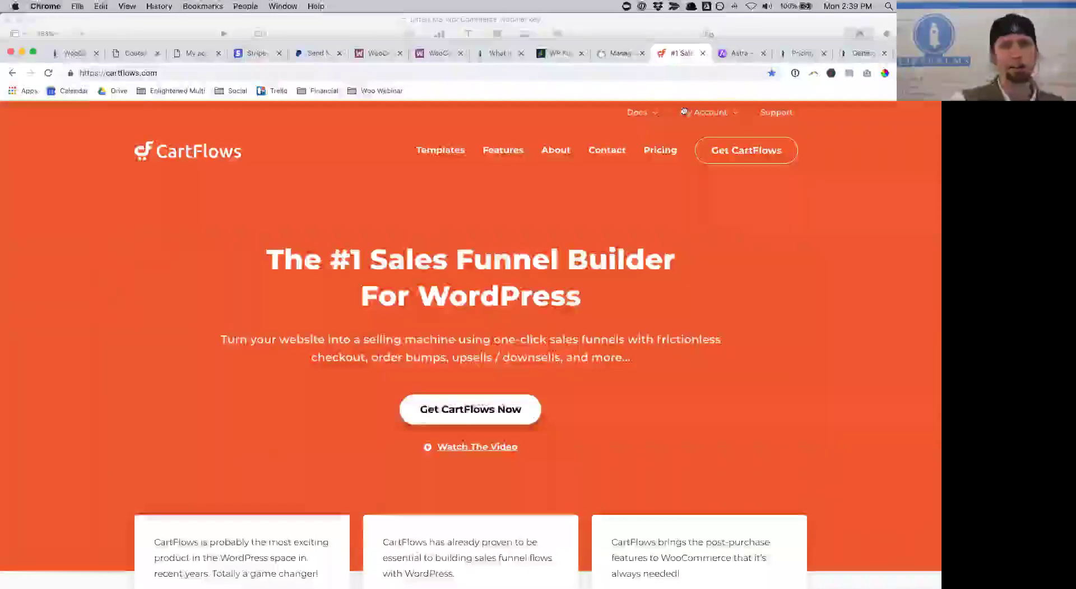
{"action": "scroll", "coordinate": [738, 379], "scroll_direction": "down", "scroll_amount": 1}
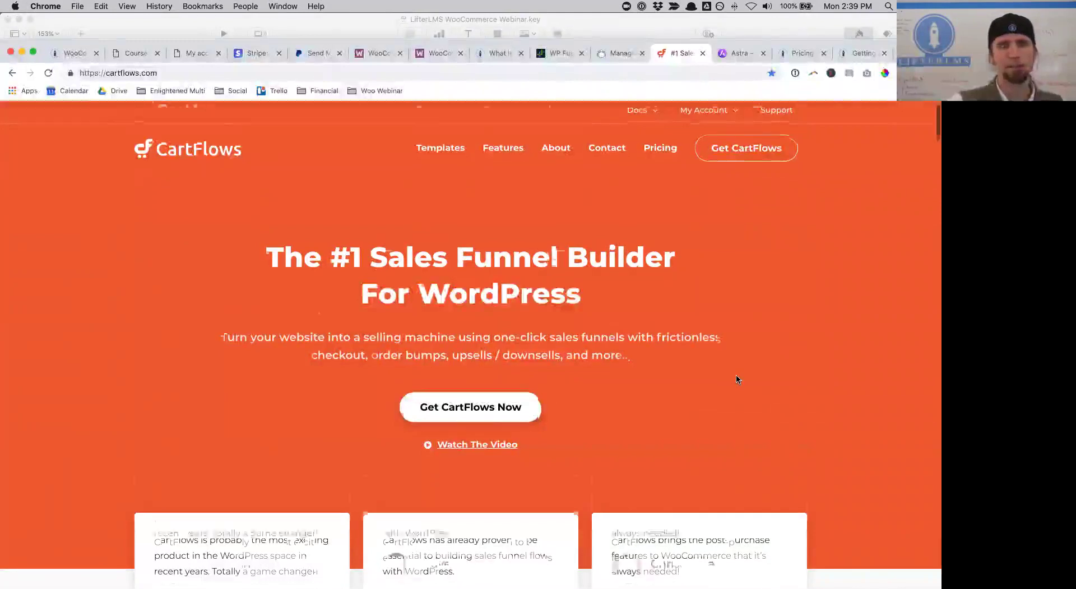
{"action": "scroll", "coordinate": [738, 378], "scroll_direction": "down", "scroll_amount": 3}
{"action": "scroll", "coordinate": [738, 379], "scroll_direction": "up", "scroll_amount": 3}
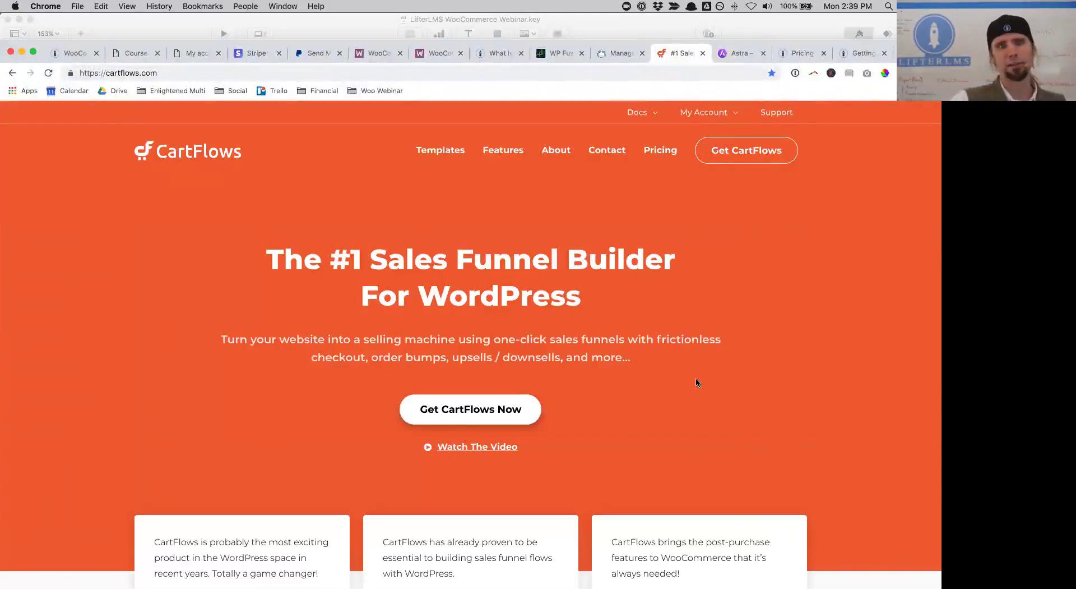
{"action": "scroll", "coordinate": [697, 380], "scroll_direction": "down", "scroll_amount": 2}
{"action": "scroll", "coordinate": [697, 379], "scroll_direction": "up", "scroll_amount": 2}
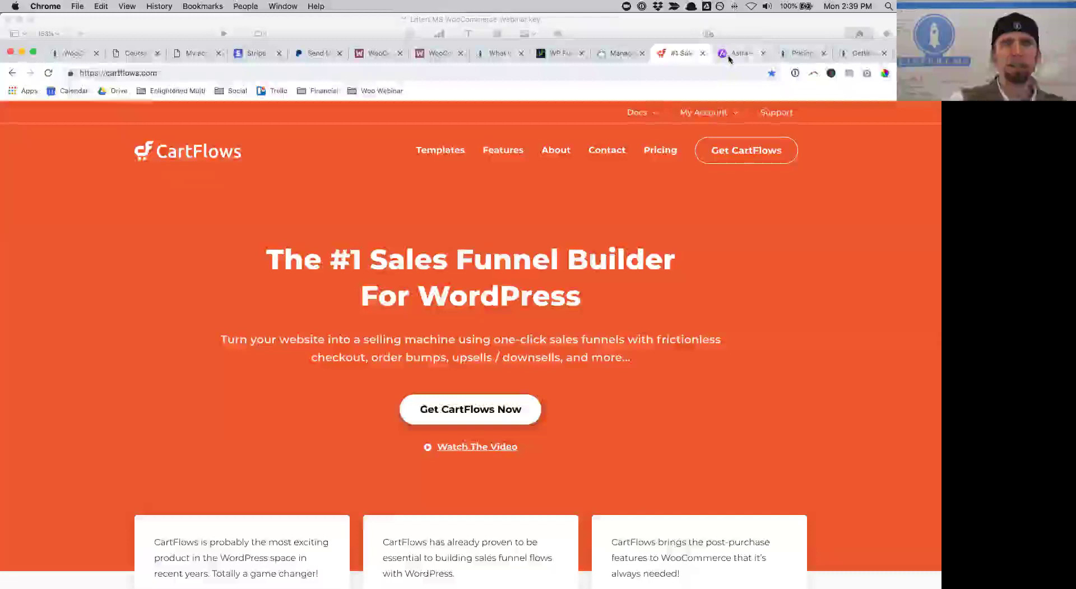
Step: Show the wpastra.com homepage headlined 'Perfect Theme For Any Website' and briefly scroll it
{"action": "left_click", "coordinate": [729, 59]}
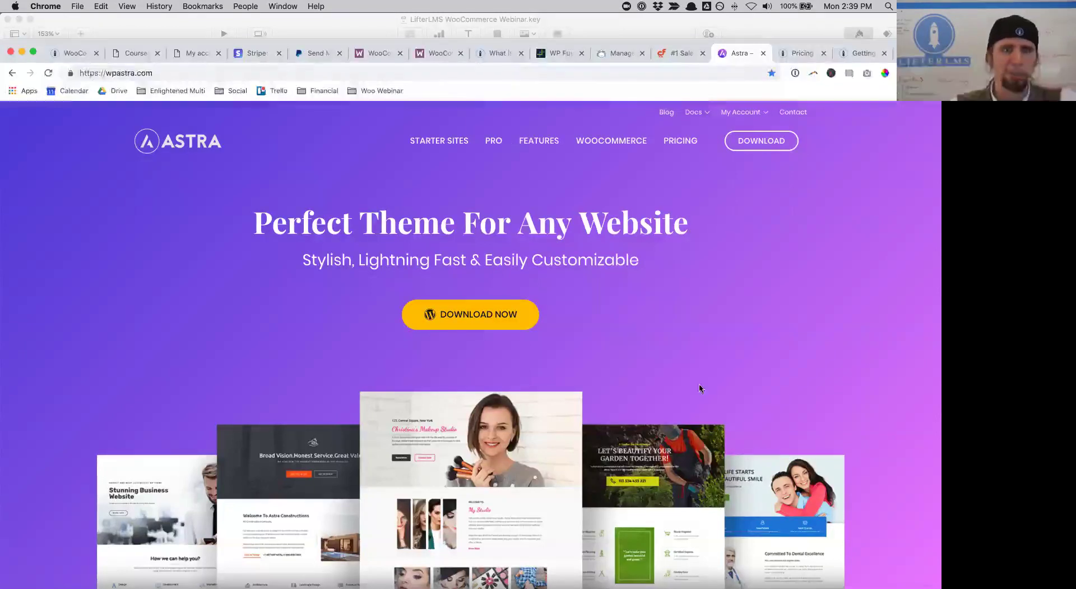
{"action": "scroll", "coordinate": [705, 409], "scroll_direction": "down", "scroll_amount": 2}
{"action": "scroll", "coordinate": [705, 409], "scroll_direction": "up", "scroll_amount": 2}
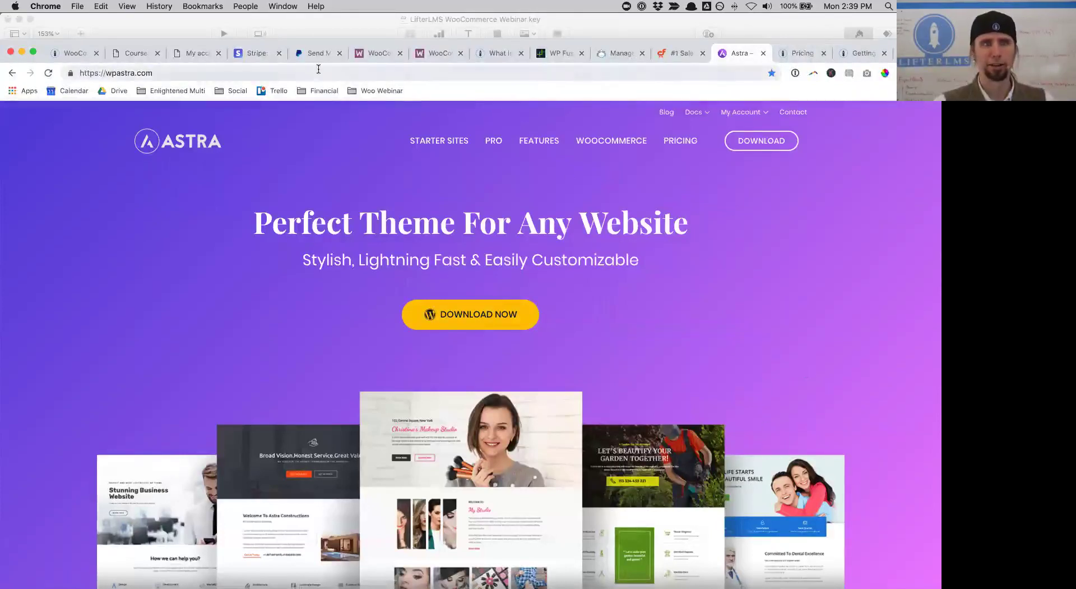
Step: From the demo site's Courses tab, sign in with the pre-filled credentials to reach the wp-admin Dashboard
{"action": "left_click", "coordinate": [133, 54]}
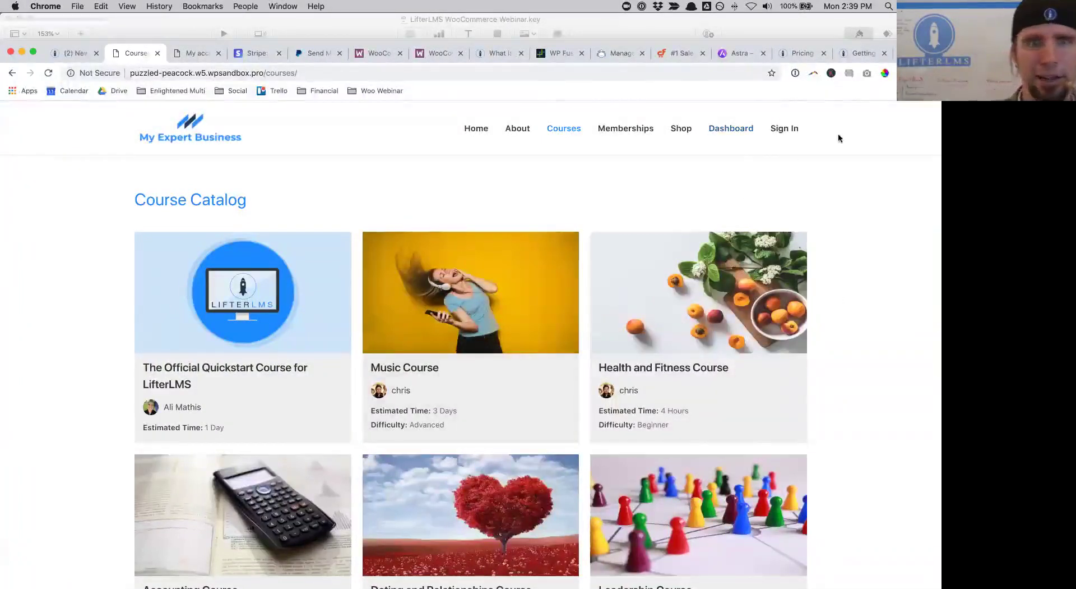
{"action": "left_click", "coordinate": [778, 130]}
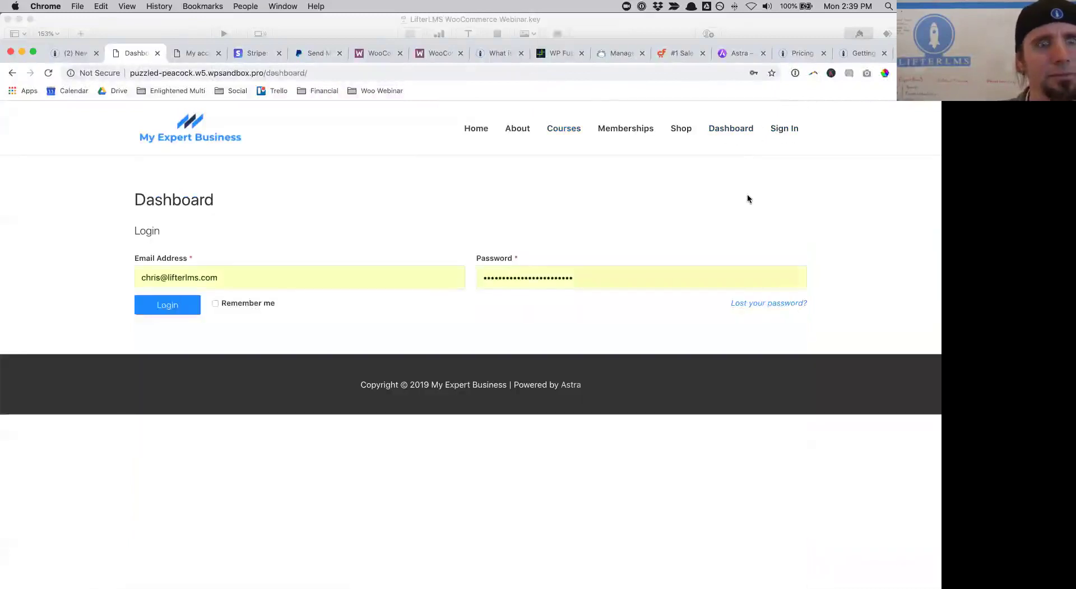
{"action": "left_click", "coordinate": [187, 306]}
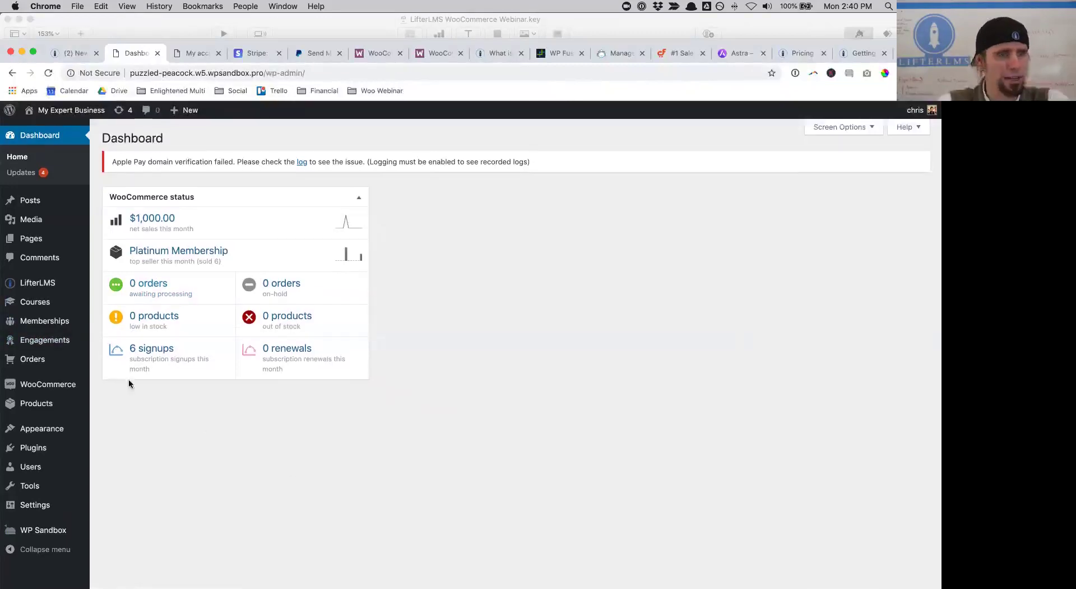
Step: Open the Music Course's edit screen from the admin Courses list
{"action": "mouse_move", "coordinate": [43, 309]}
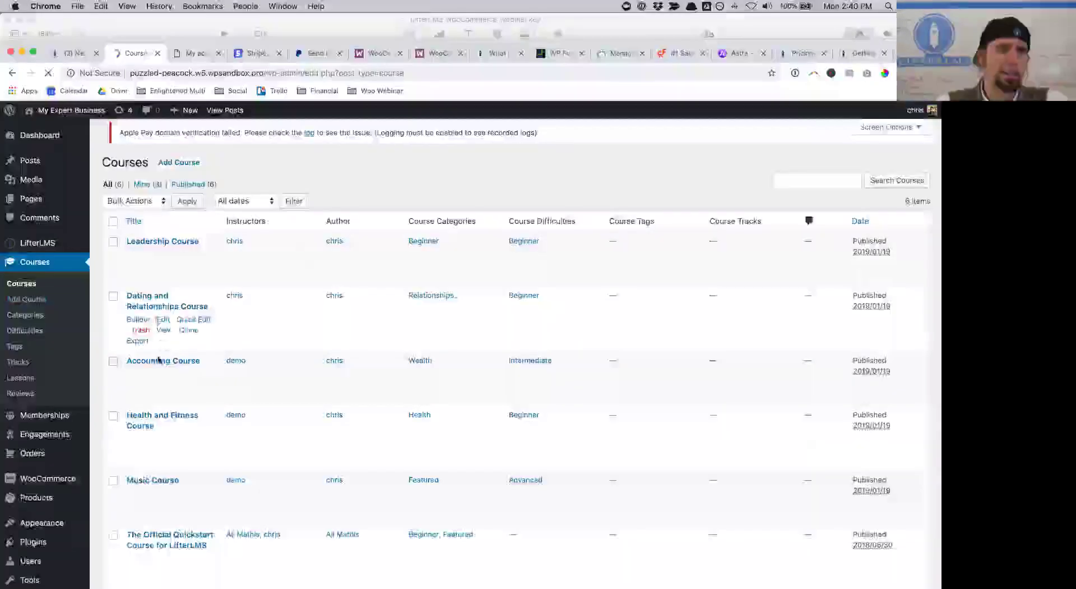
{"action": "scroll", "coordinate": [145, 459], "scroll_direction": "down", "scroll_amount": 1}
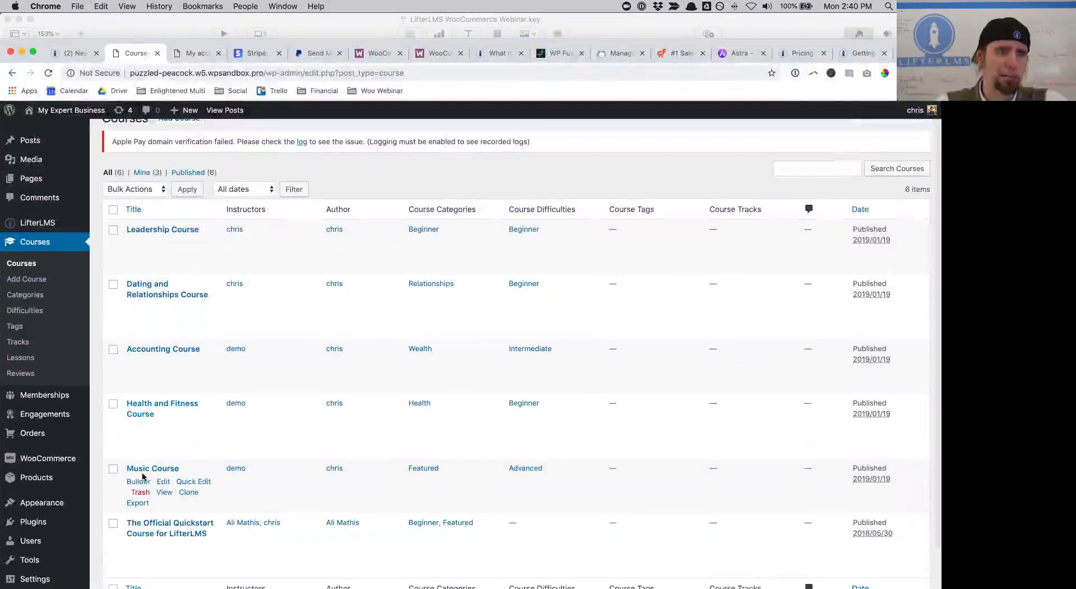
{"action": "left_click", "coordinate": [144, 471]}
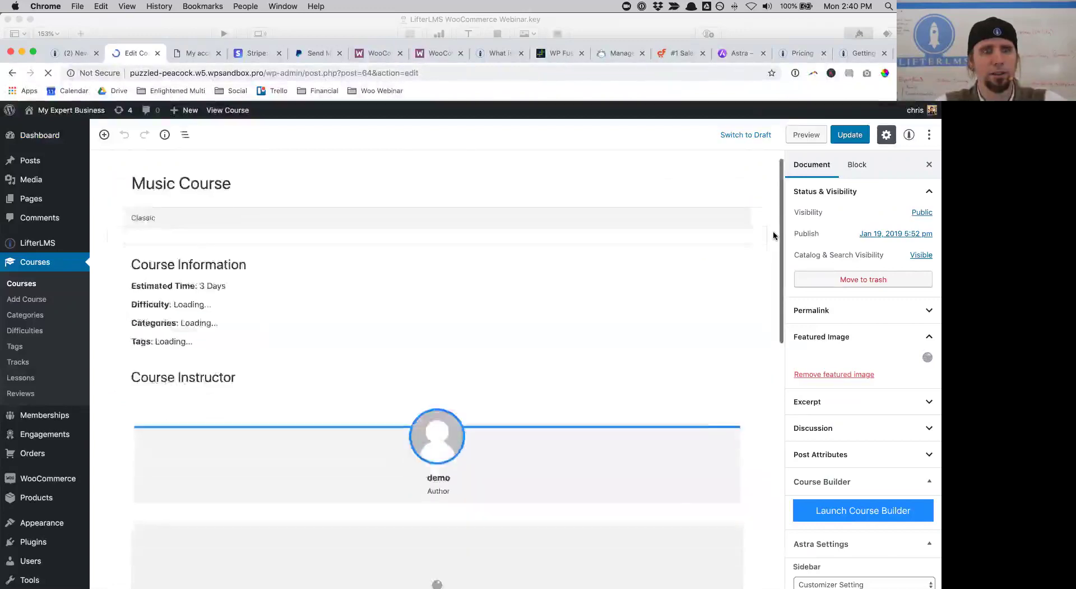
Step: Scroll to the Music Course's access plans and expand the One Time Payment plan
{"action": "scroll", "coordinate": [772, 235], "scroll_direction": "down", "scroll_amount": 10}
{"action": "scroll", "coordinate": [774, 235], "scroll_direction": "down", "scroll_amount": 5}
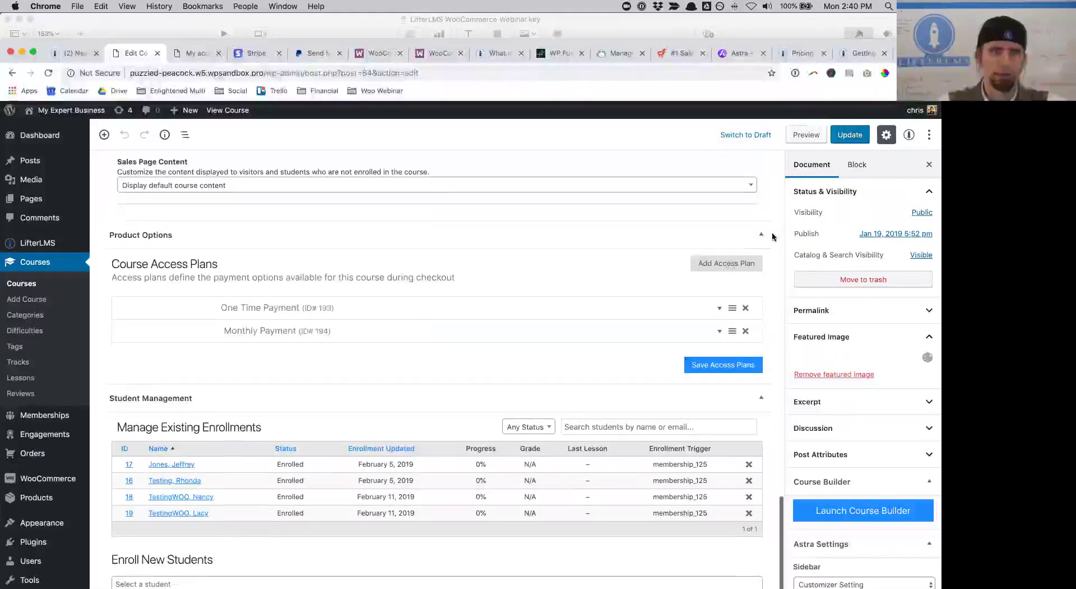
{"action": "mouse_move", "coordinate": [306, 332]}
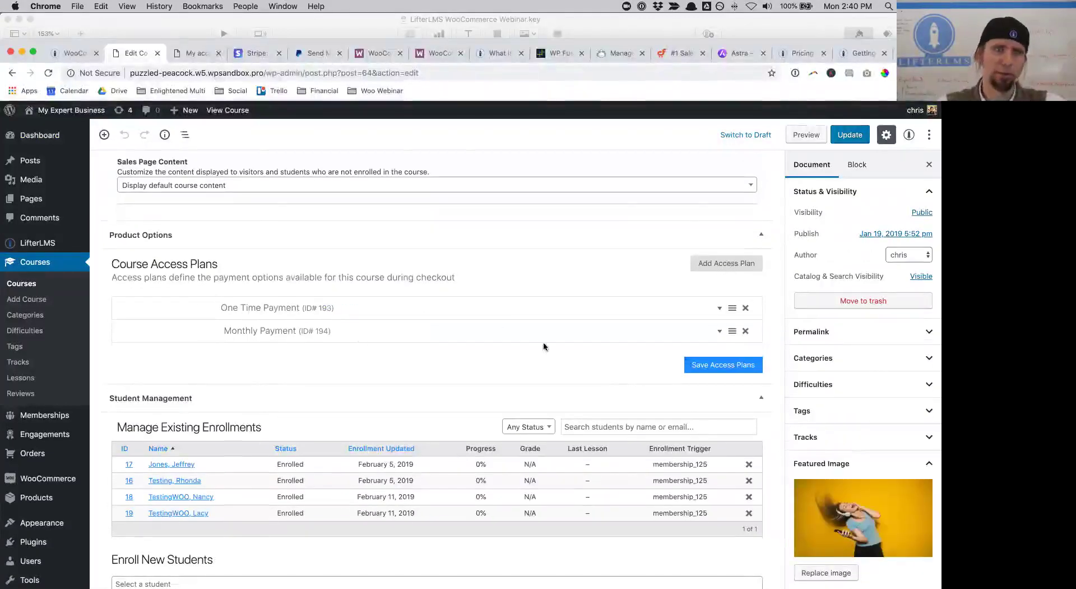
{"action": "left_click", "coordinate": [720, 309]}
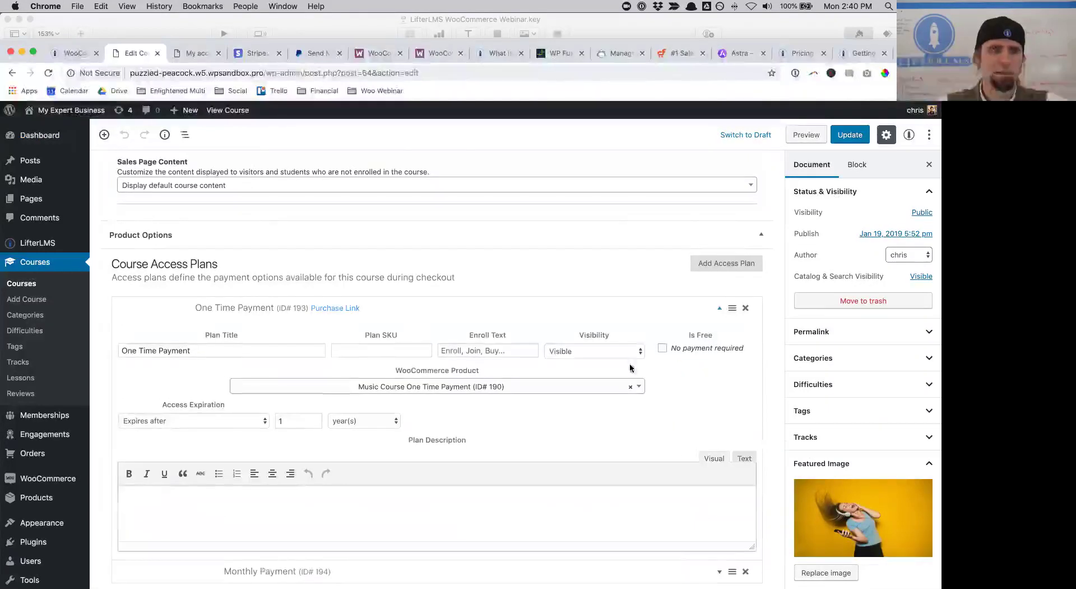
{"action": "scroll", "coordinate": [603, 412], "scroll_direction": "down", "scroll_amount": 2}
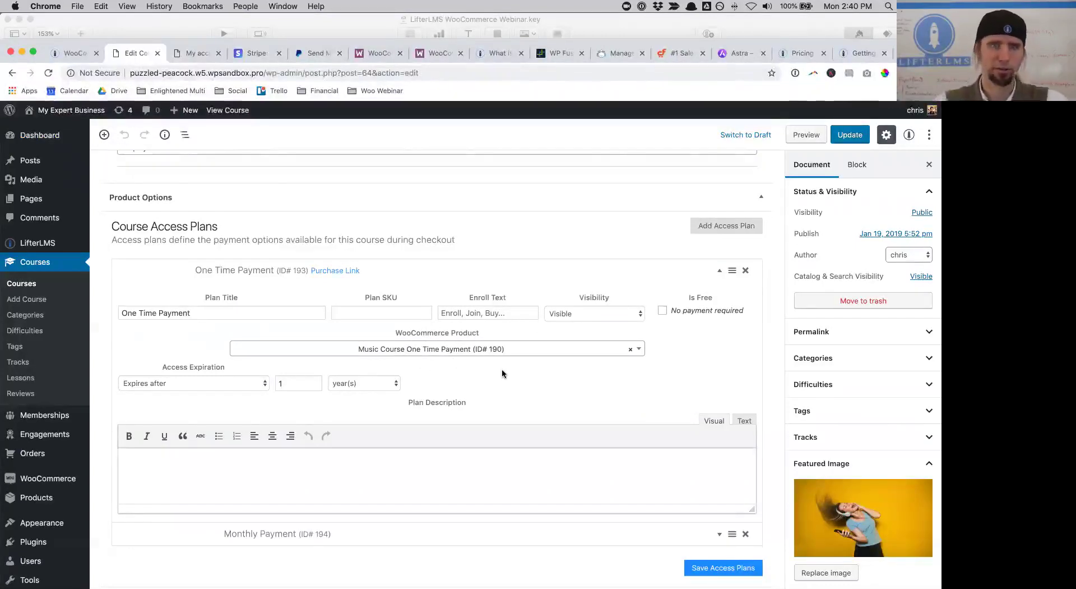
Step: Collapse One Time Payment and expand Monthly Payment, showing its WooCommerce product Music Course Monthly Payment
{"action": "left_click", "coordinate": [718, 274]}
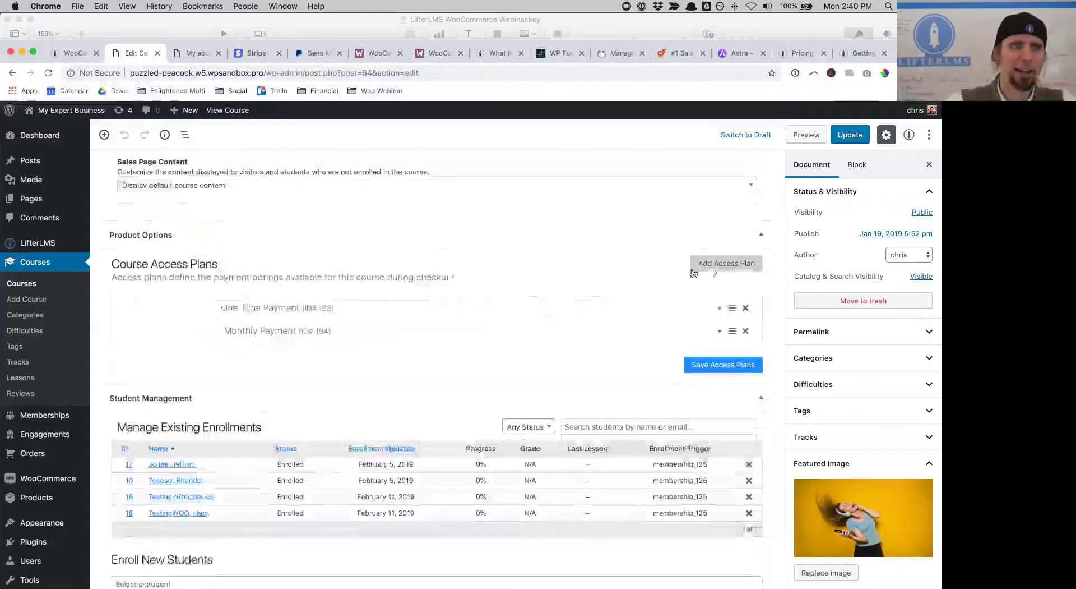
{"action": "left_click", "coordinate": [400, 336]}
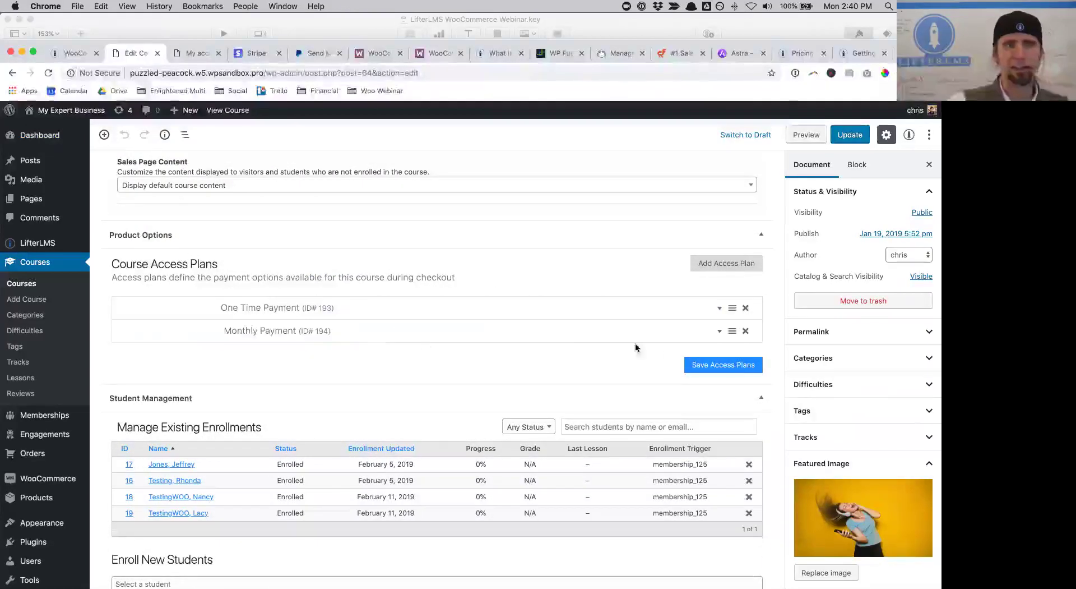
{"action": "left_click", "coordinate": [720, 332]}
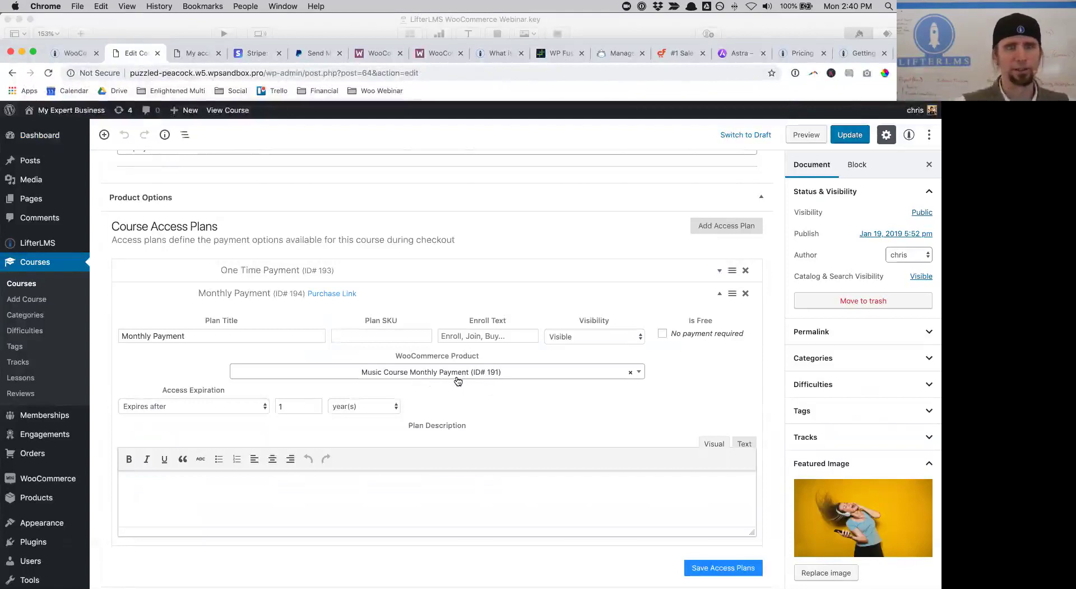
{"action": "scroll", "coordinate": [480, 380], "scroll_direction": "up", "scroll_amount": 3}
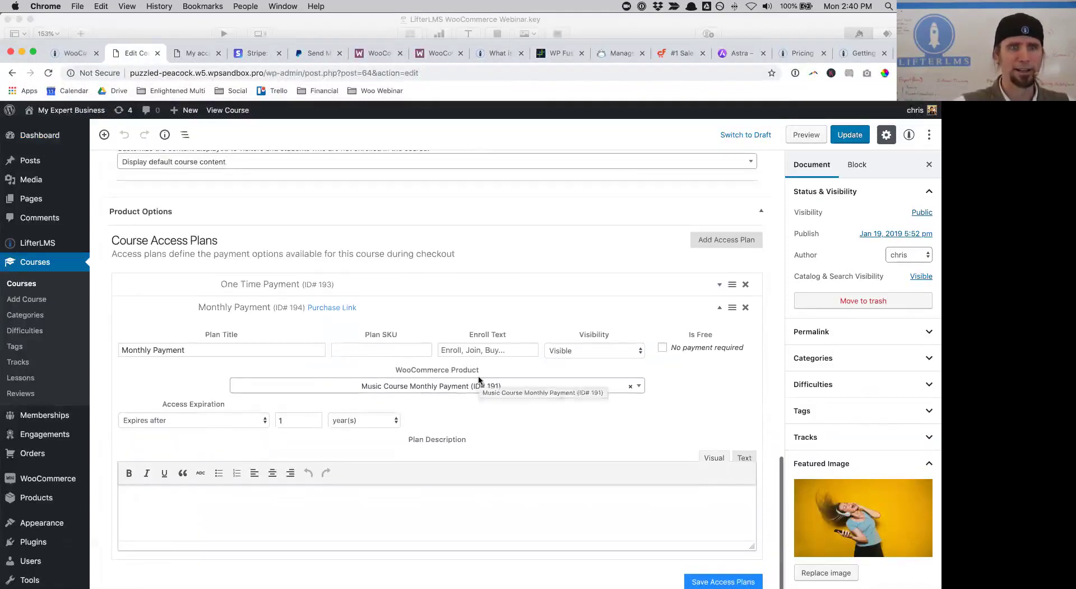
{"action": "mouse_move", "coordinate": [46, 424]}
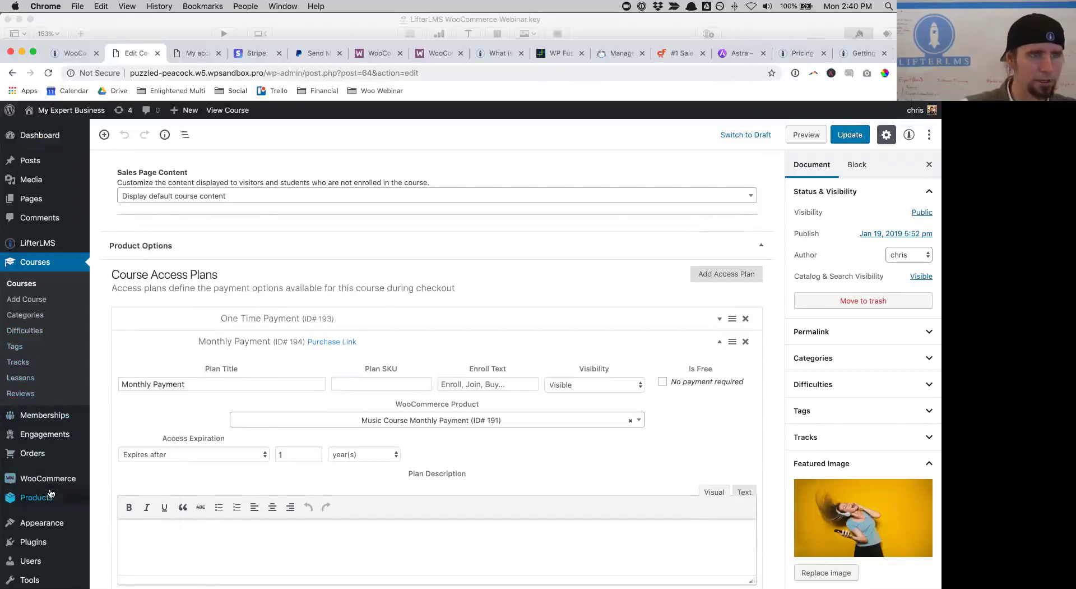
{"action": "mouse_move", "coordinate": [48, 500]}
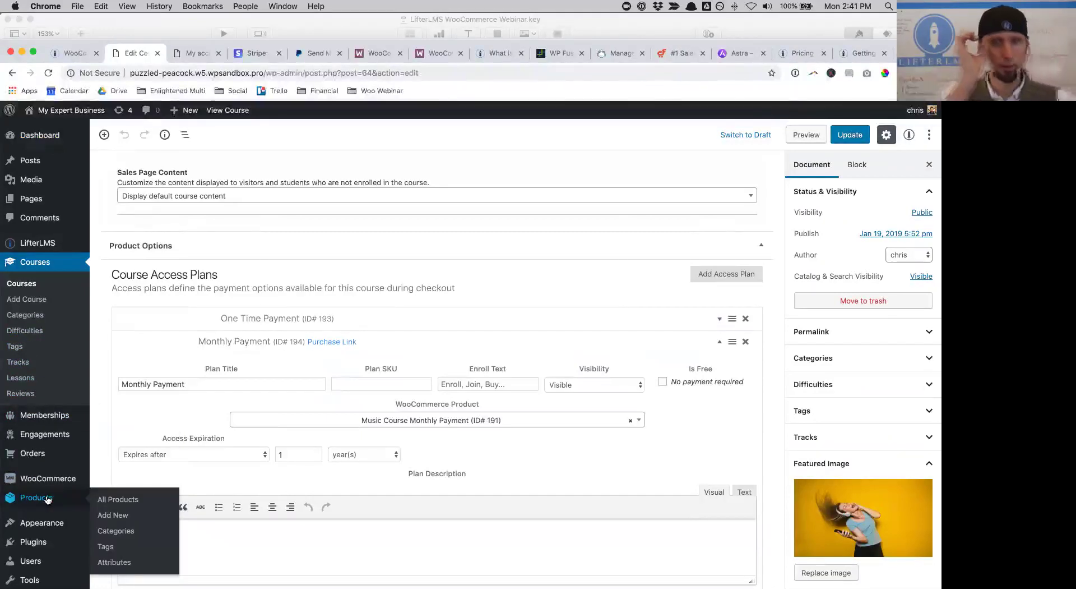
Step: Open Products > All Products and scroll to the Music Course One Time and Monthly Payment products
{"action": "left_click", "coordinate": [95, 499]}
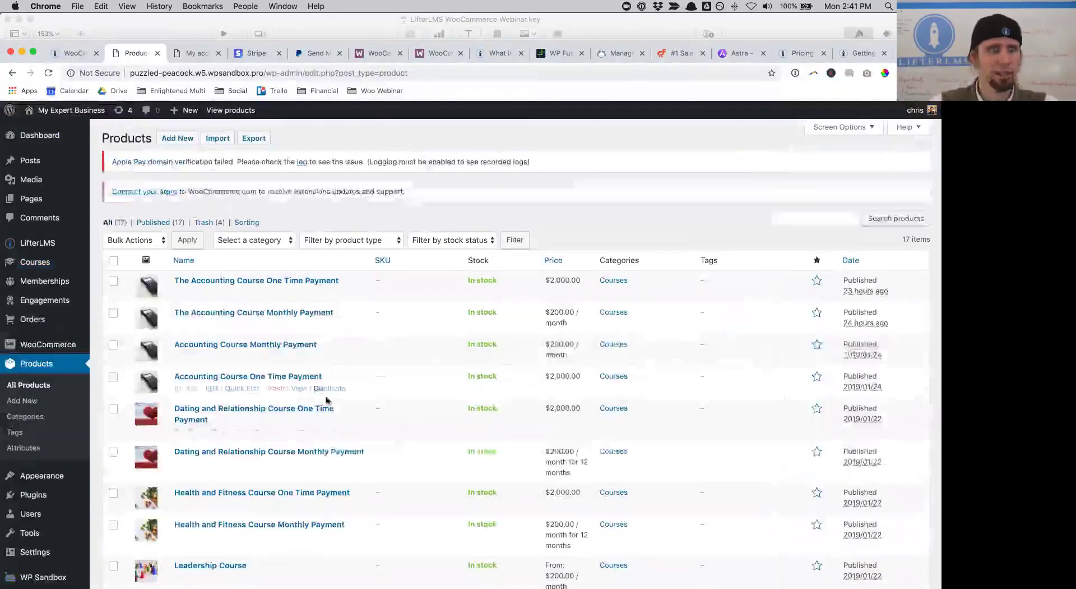
{"action": "scroll", "coordinate": [326, 400], "scroll_direction": "down", "scroll_amount": 5}
{"action": "scroll", "coordinate": [327, 400], "scroll_direction": "down", "scroll_amount": 4}
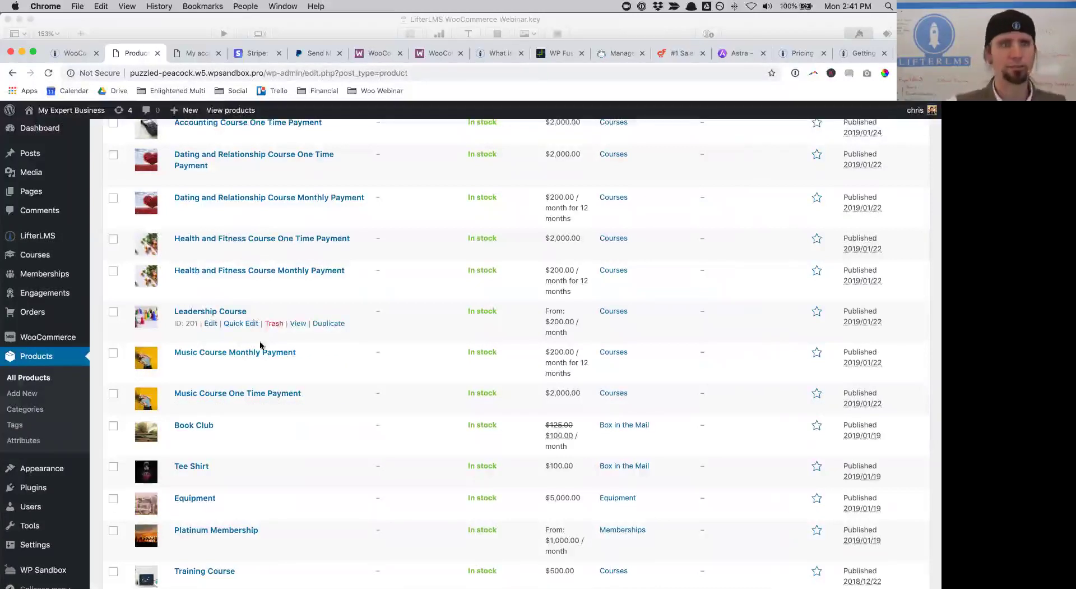
{"action": "left_click", "coordinate": [211, 364]}
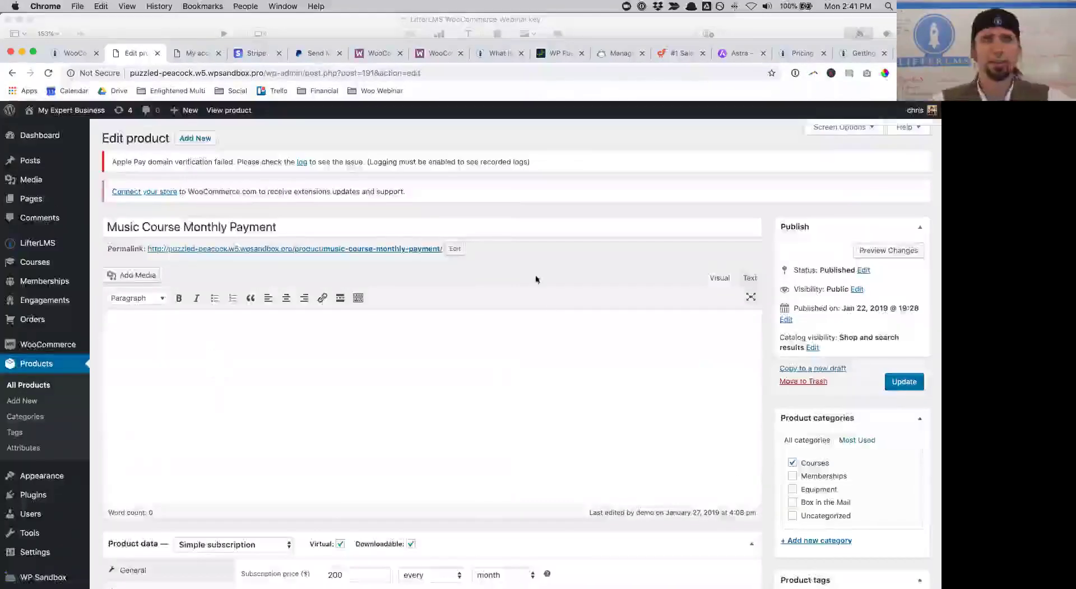
{"action": "scroll", "coordinate": [510, 373], "scroll_direction": "down", "scroll_amount": 15}
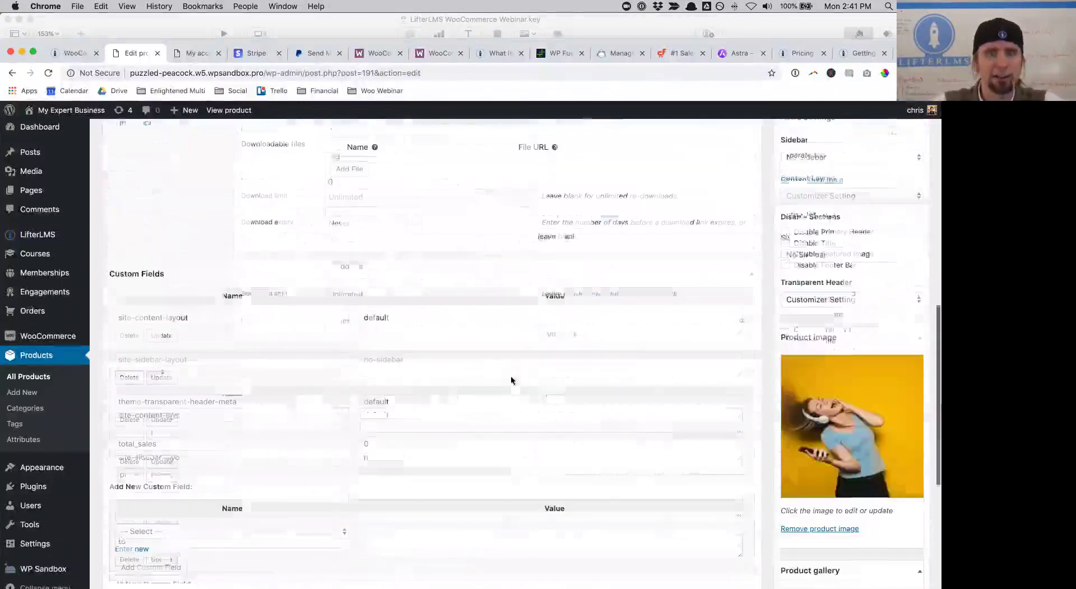
{"action": "scroll", "coordinate": [591, 350], "scroll_direction": "up", "scroll_amount": 4}
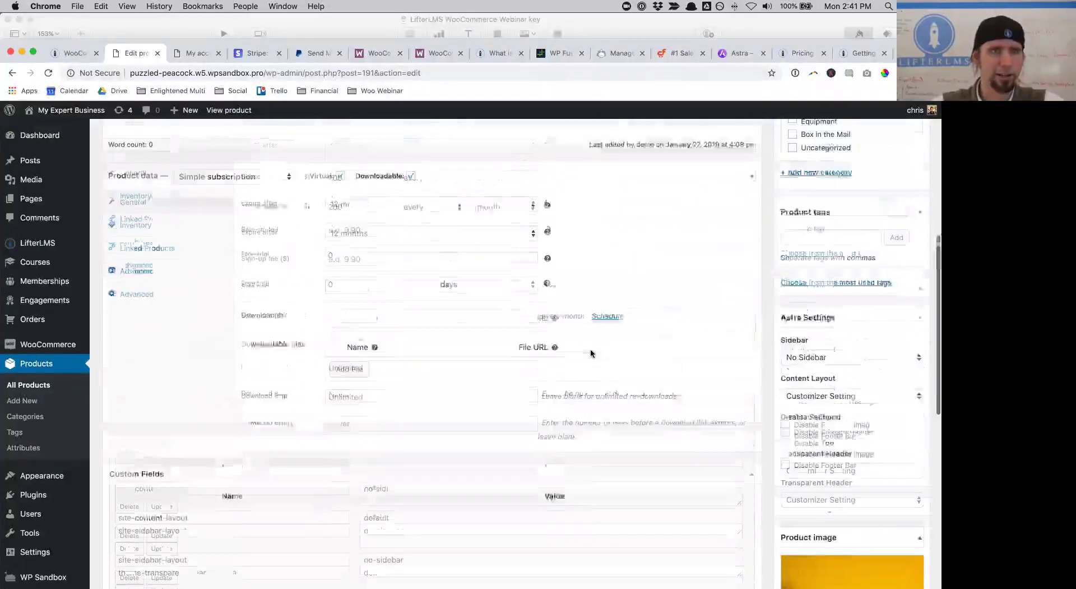
{"action": "scroll", "coordinate": [590, 353], "scroll_direction": "up", "scroll_amount": 1}
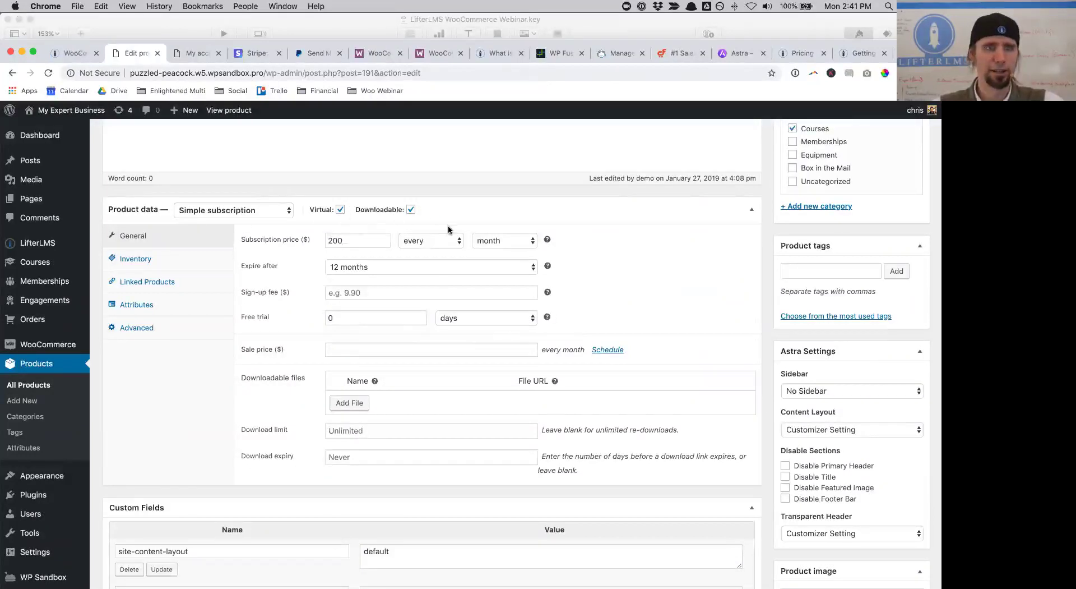
{"action": "mouse_move", "coordinate": [360, 214]}
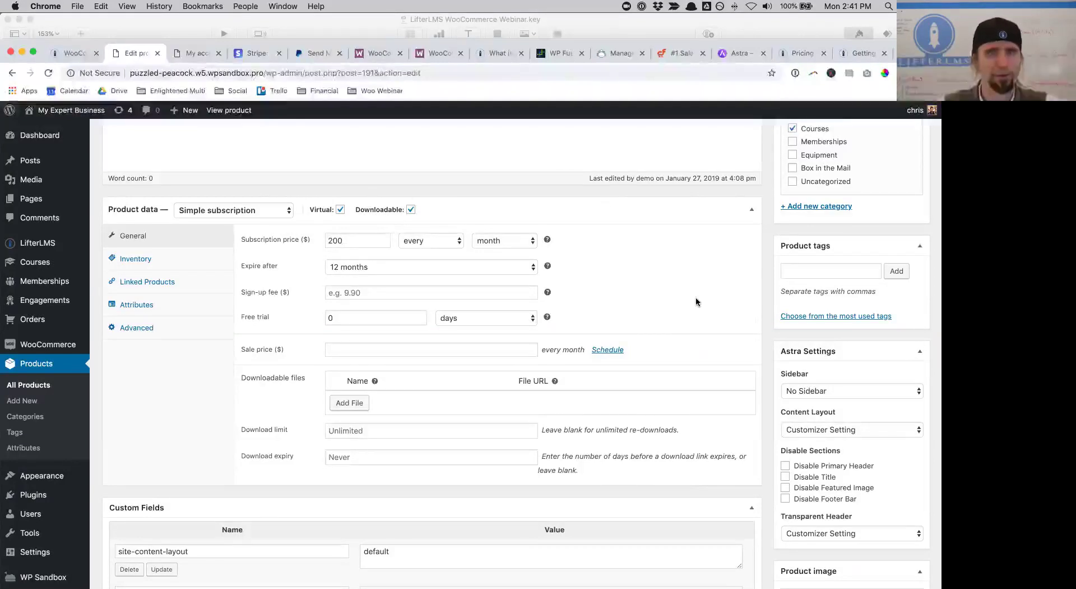
{"action": "scroll", "coordinate": [697, 302], "scroll_direction": "down", "scroll_amount": 5}
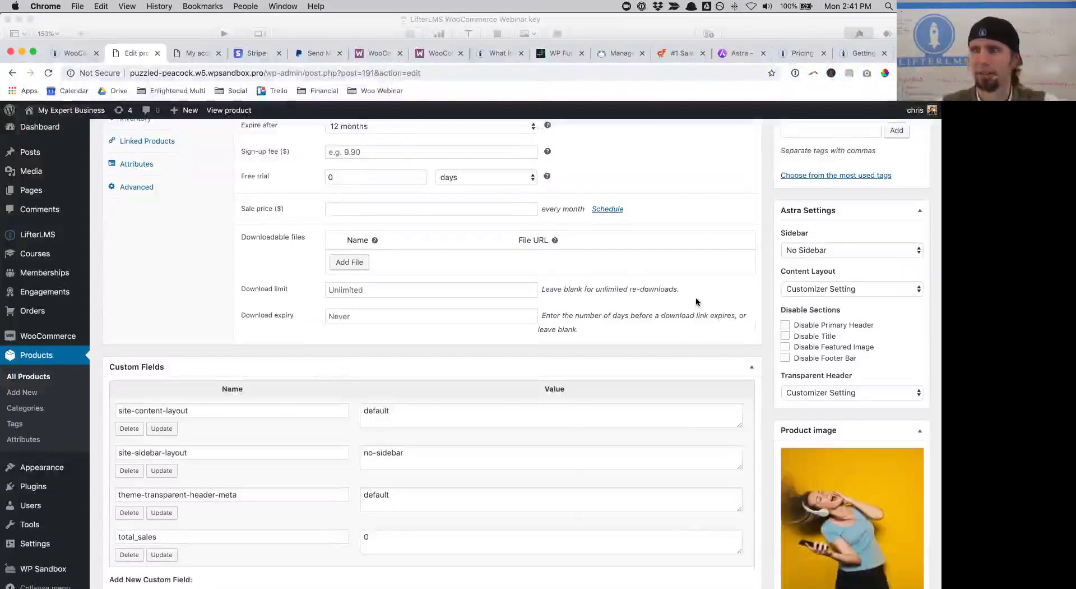
{"action": "scroll", "coordinate": [696, 302], "scroll_direction": "up", "scroll_amount": 1}
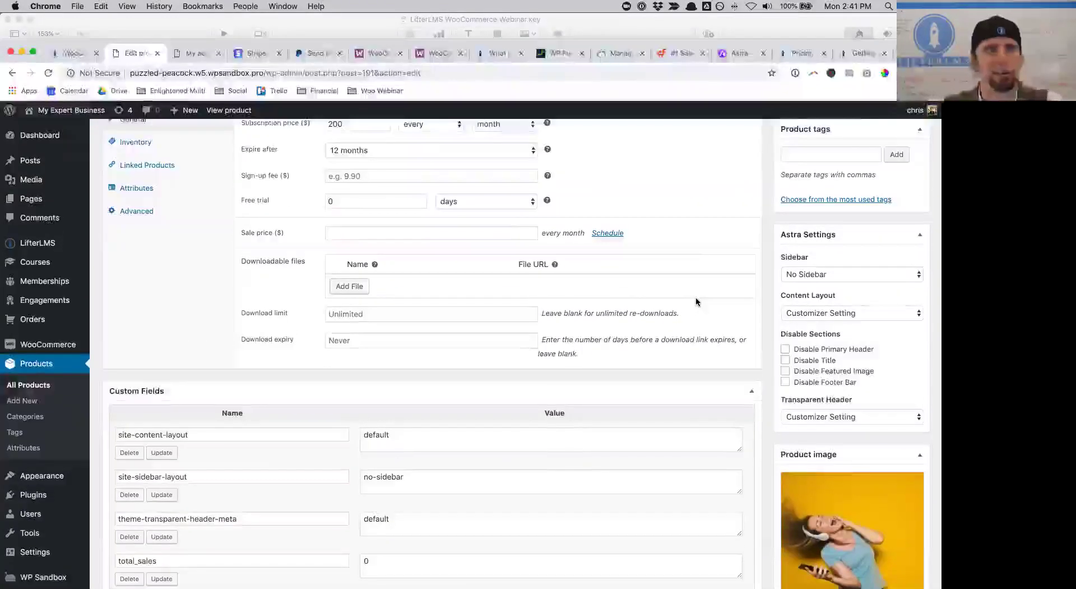
{"action": "scroll", "coordinate": [553, 218], "scroll_direction": "up", "scroll_amount": 4}
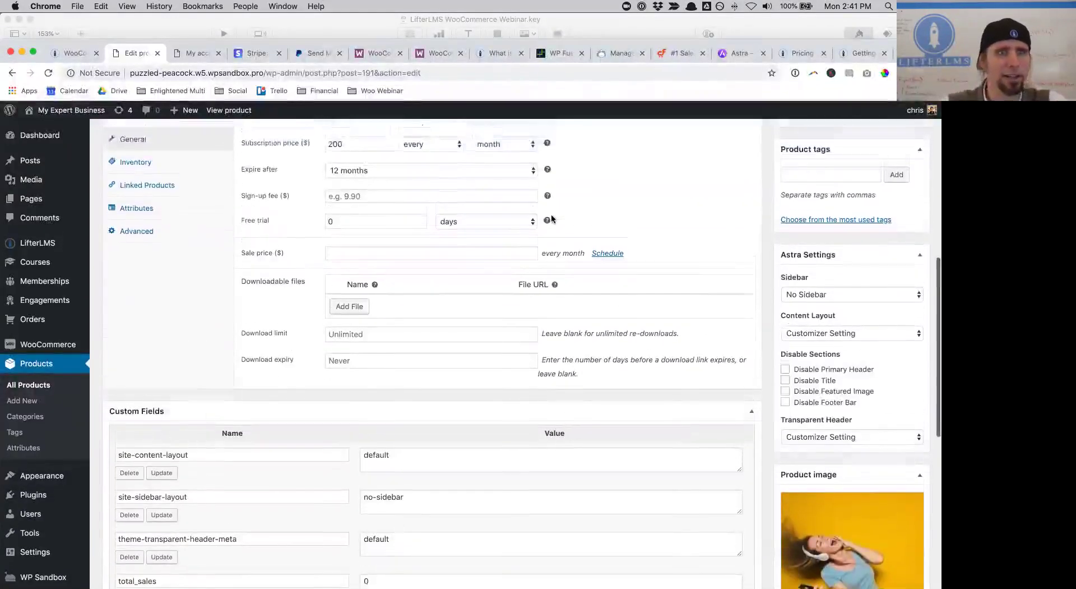
{"action": "left_click", "coordinate": [28, 386]}
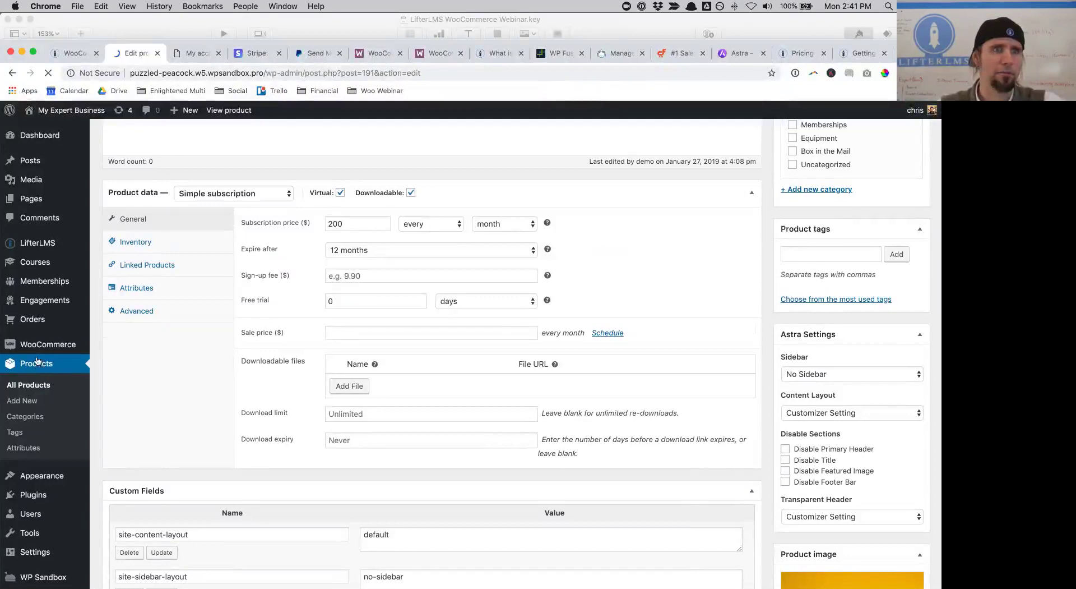
{"action": "scroll", "coordinate": [285, 396], "scroll_direction": "down", "scroll_amount": 6}
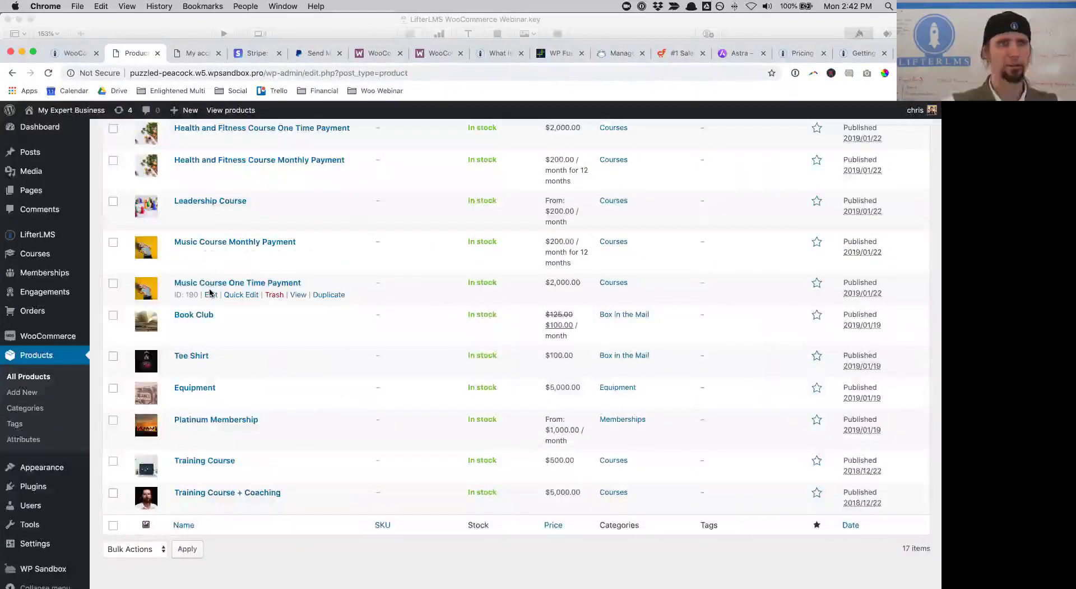
Step: Open the Music Course One Time Payment product and review its Regular price of 2000
{"action": "left_click", "coordinate": [211, 296]}
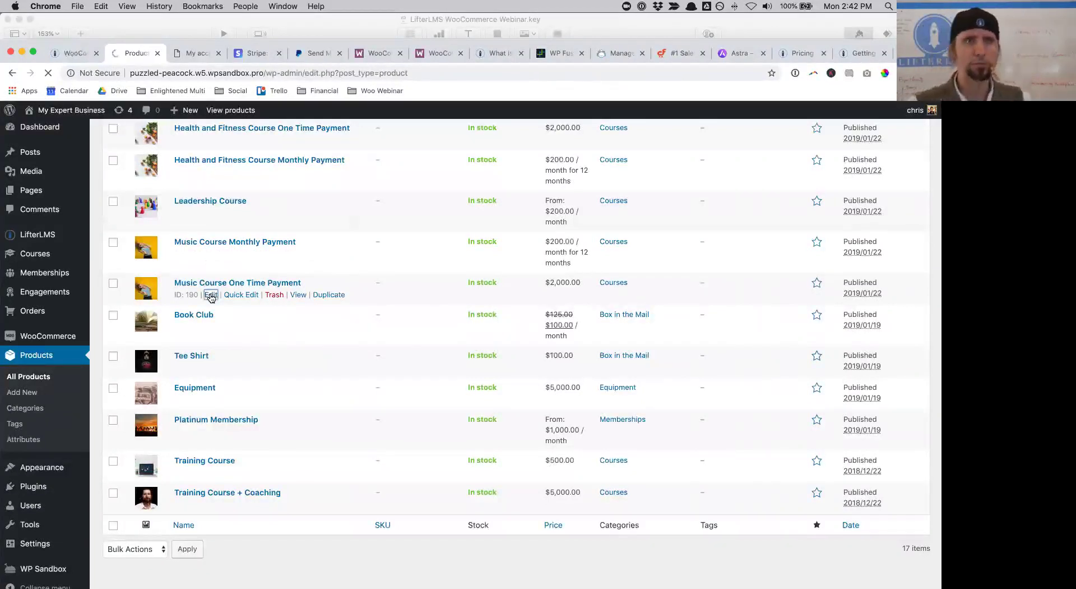
{"action": "scroll", "coordinate": [212, 297], "scroll_direction": "down", "scroll_amount": 5}
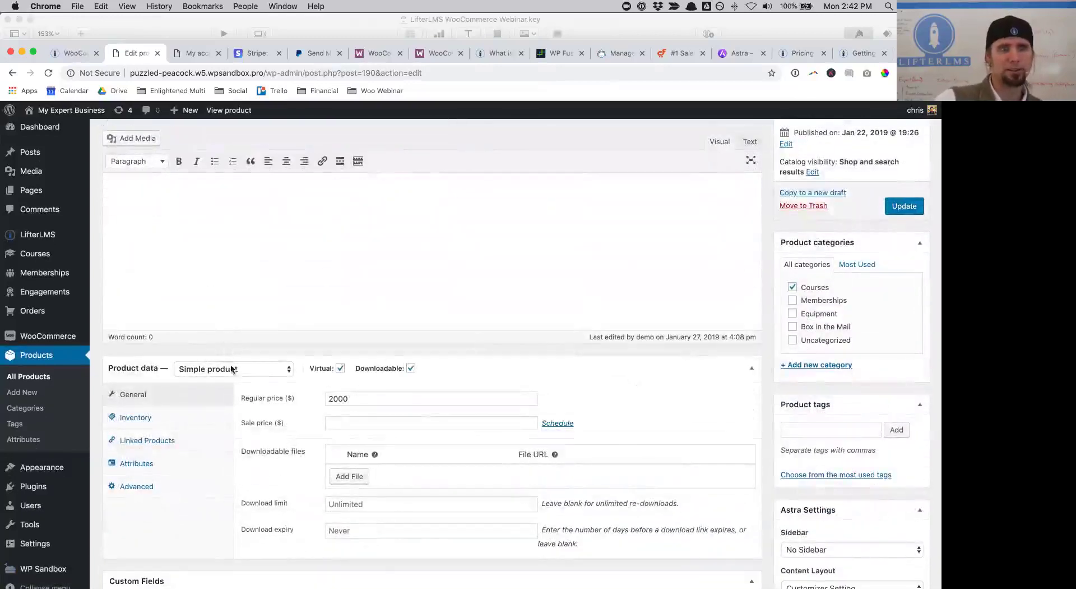
{"action": "left_click", "coordinate": [410, 368]}
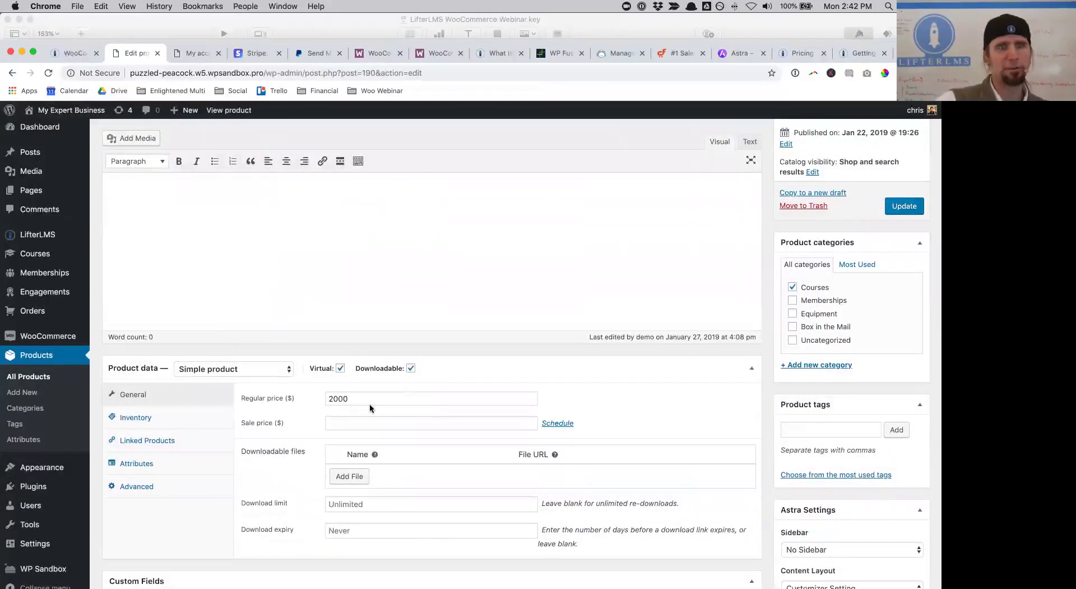
{"action": "scroll", "coordinate": [369, 405], "scroll_direction": "up", "scroll_amount": 2}
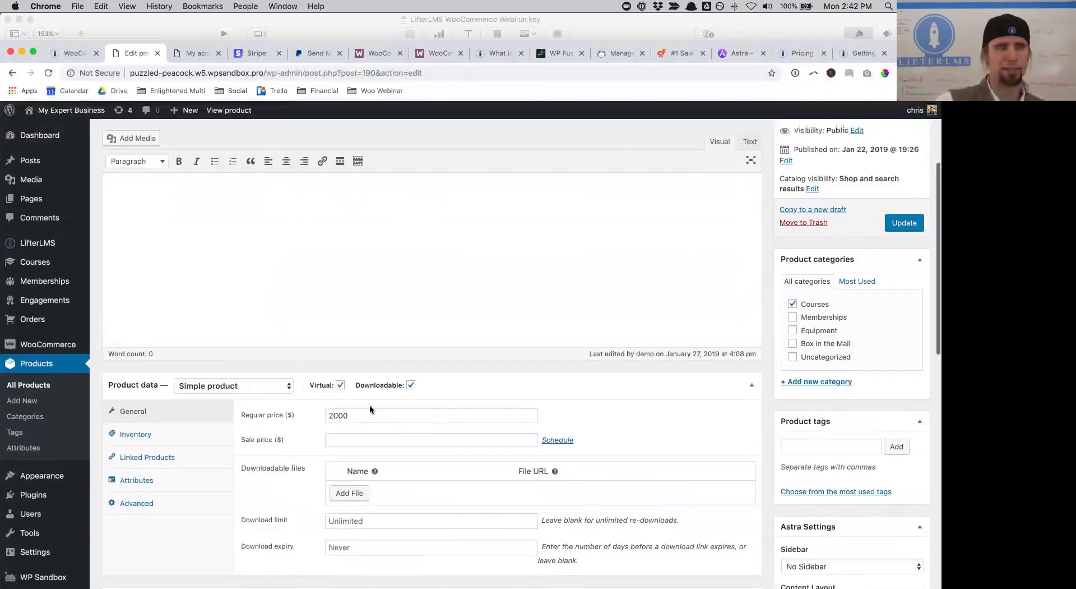
{"action": "scroll", "coordinate": [368, 408], "scroll_direction": "up", "scroll_amount": 5}
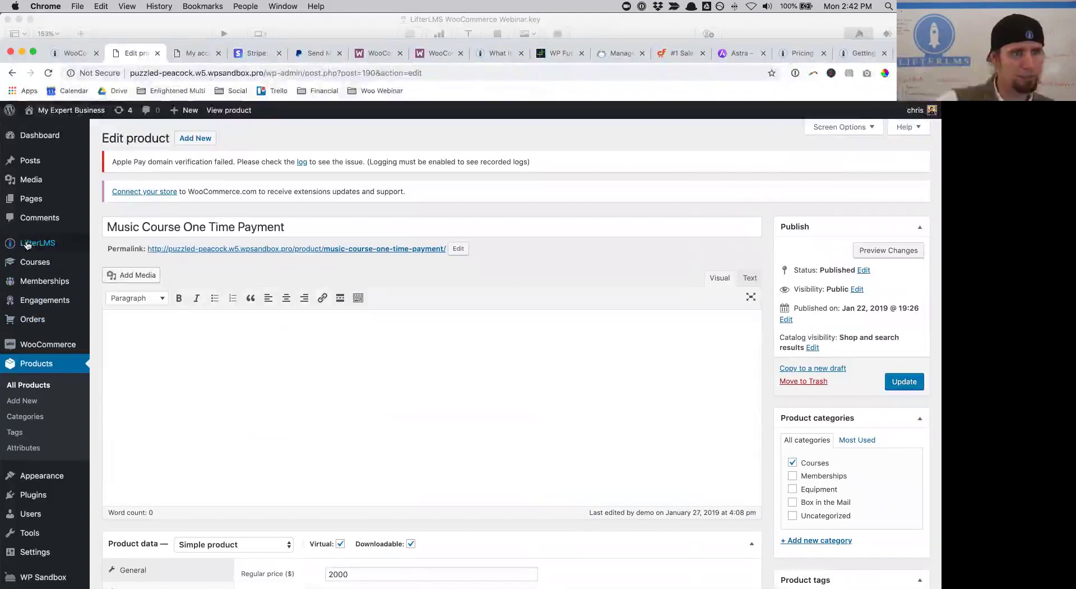
Step: Open the Leadership Course for editing from the Courses list
{"action": "left_click", "coordinate": [35, 262]}
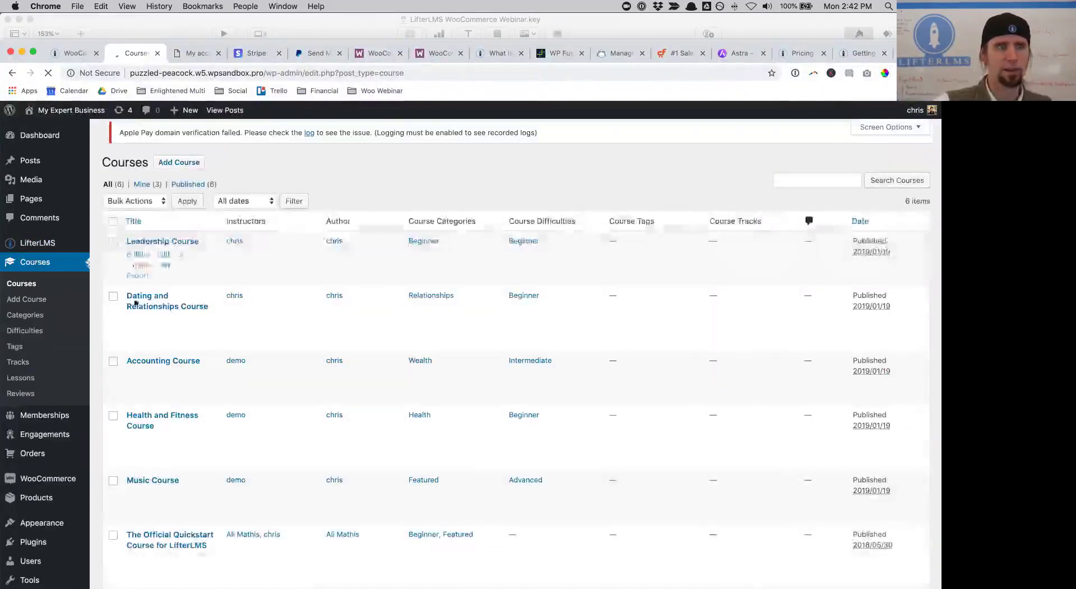
{"action": "scroll", "coordinate": [163, 408], "scroll_direction": "down", "scroll_amount": 1}
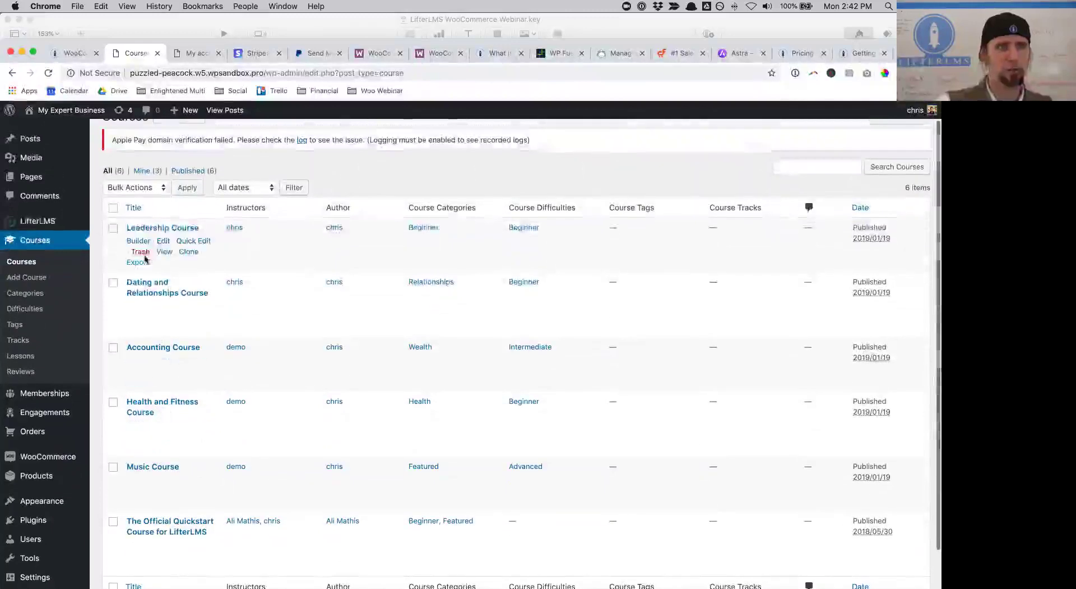
{"action": "left_click", "coordinate": [162, 241]}
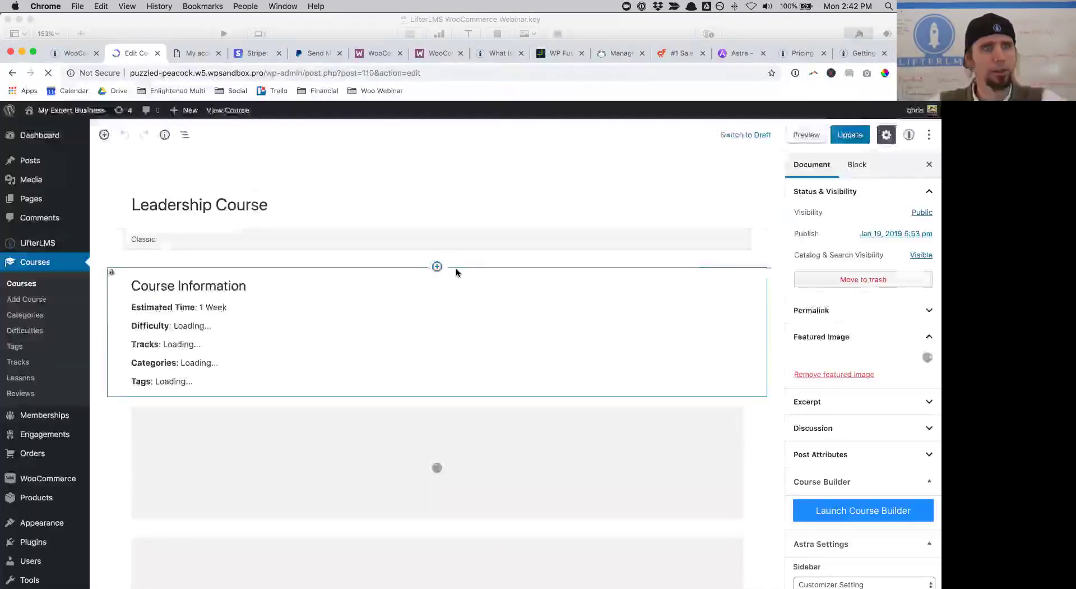
Step: Expand the Payment Plan access plan, showing its link to WooCommerce product Leadership Course (ID# 201)
{"action": "scroll", "coordinate": [456, 273], "scroll_direction": "down", "scroll_amount": 10}
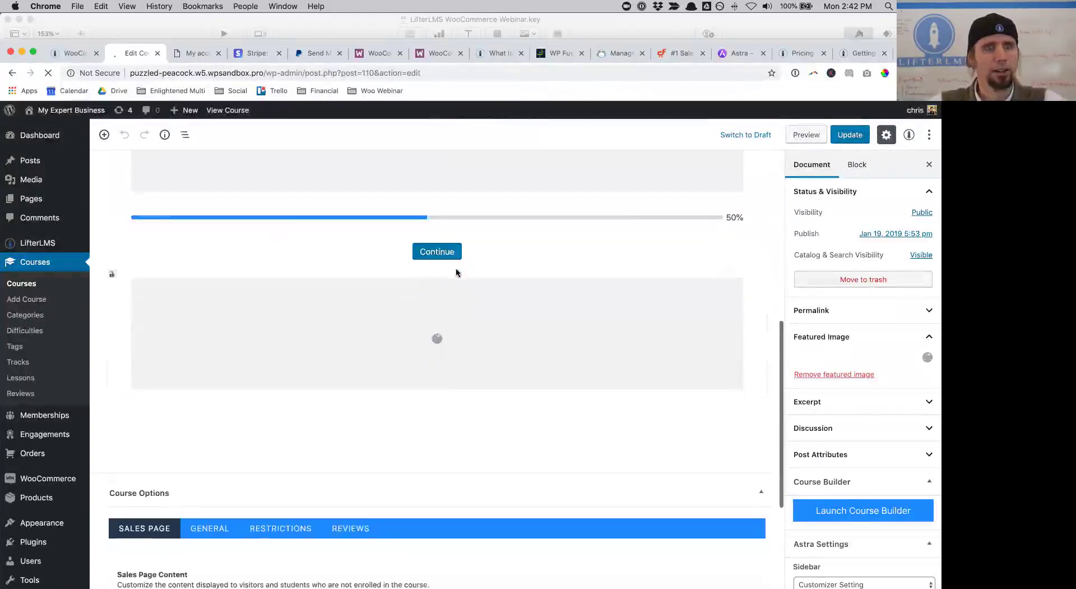
{"action": "scroll", "coordinate": [456, 273], "scroll_direction": "down", "scroll_amount": 3}
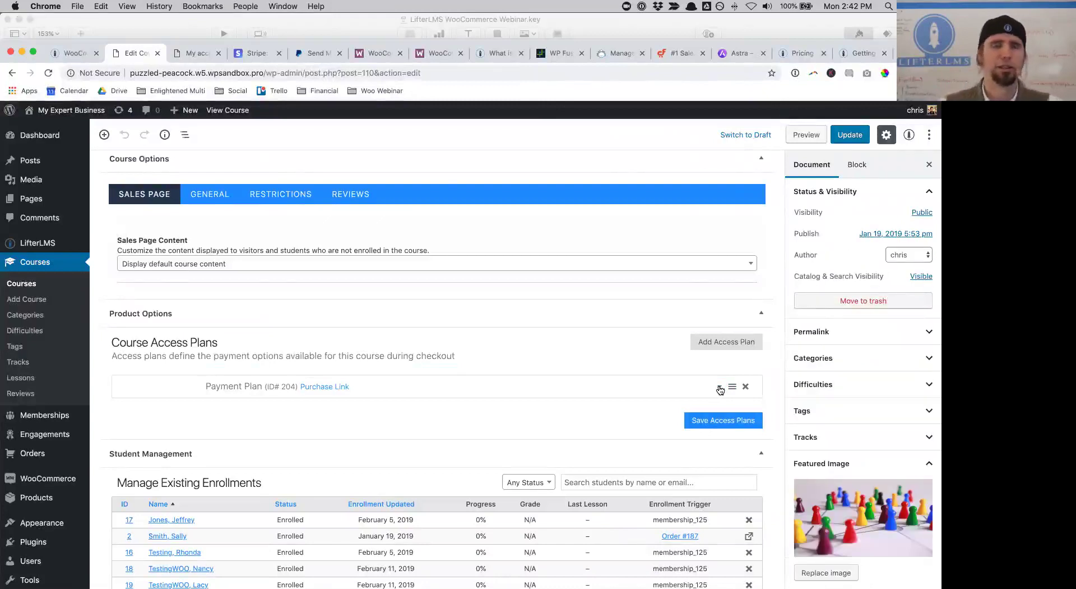
{"action": "left_click", "coordinate": [721, 388]}
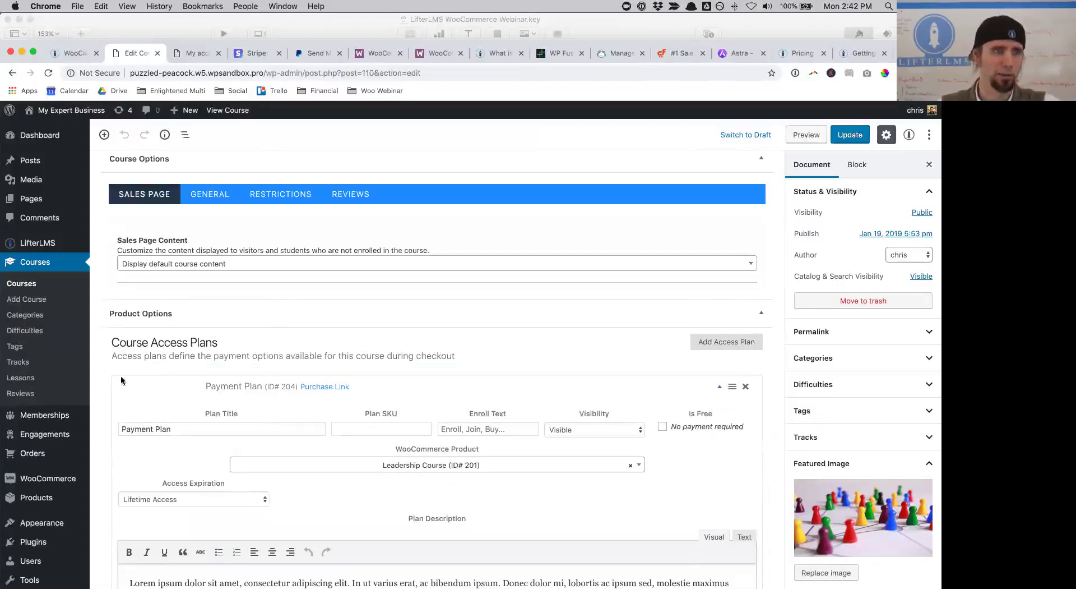
{"action": "mouse_move", "coordinate": [42, 496]}
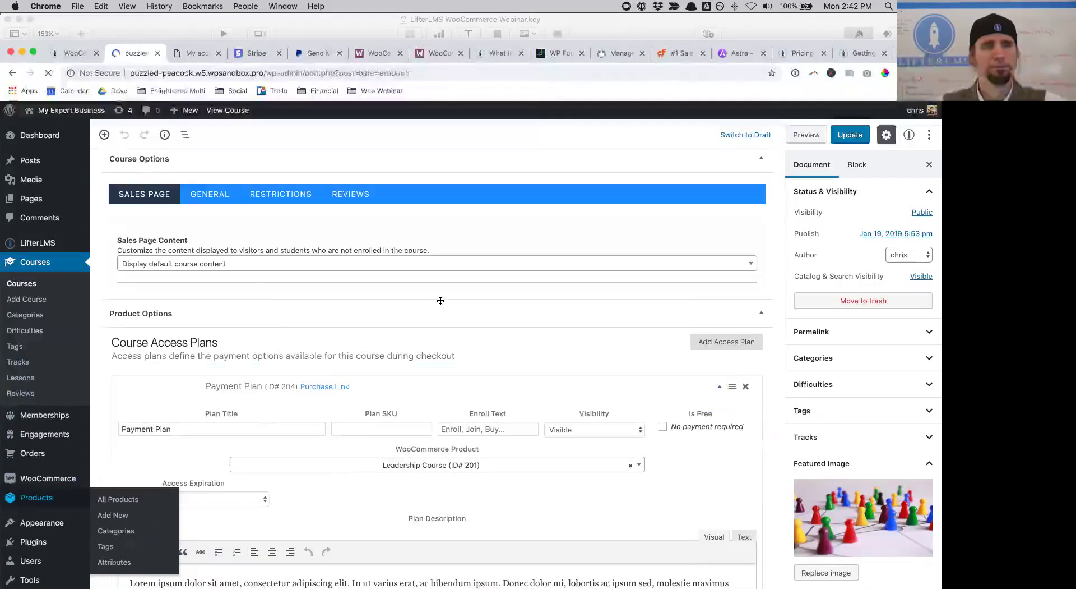
Step: Open the Leadership Course product for editing and show its Variations tab
{"action": "scroll", "coordinate": [440, 300], "scroll_direction": "down", "scroll_amount": 10}
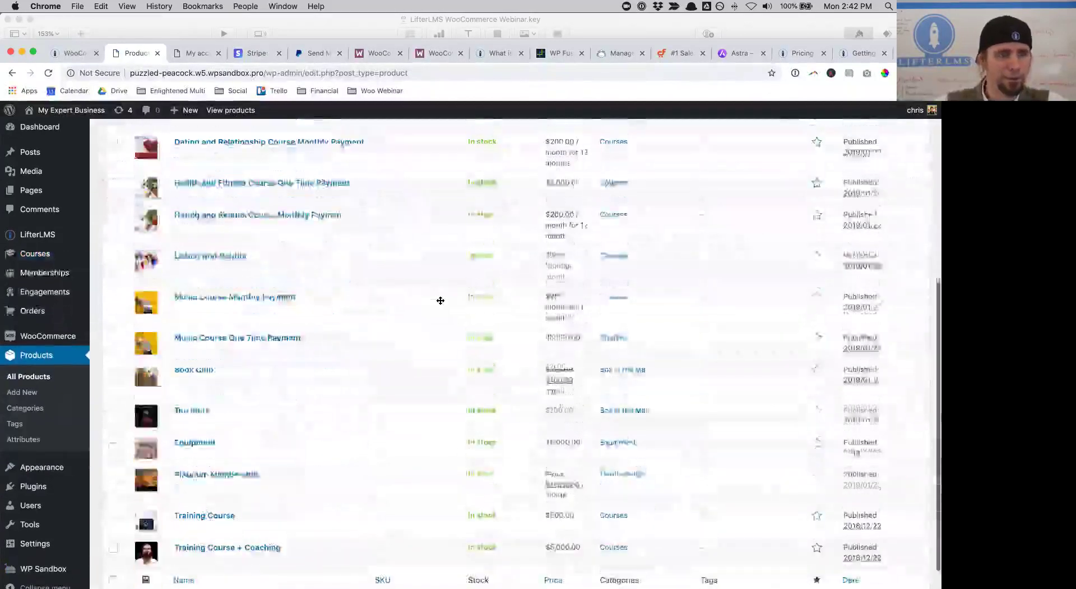
{"action": "scroll", "coordinate": [441, 300], "scroll_direction": "up", "scroll_amount": 3}
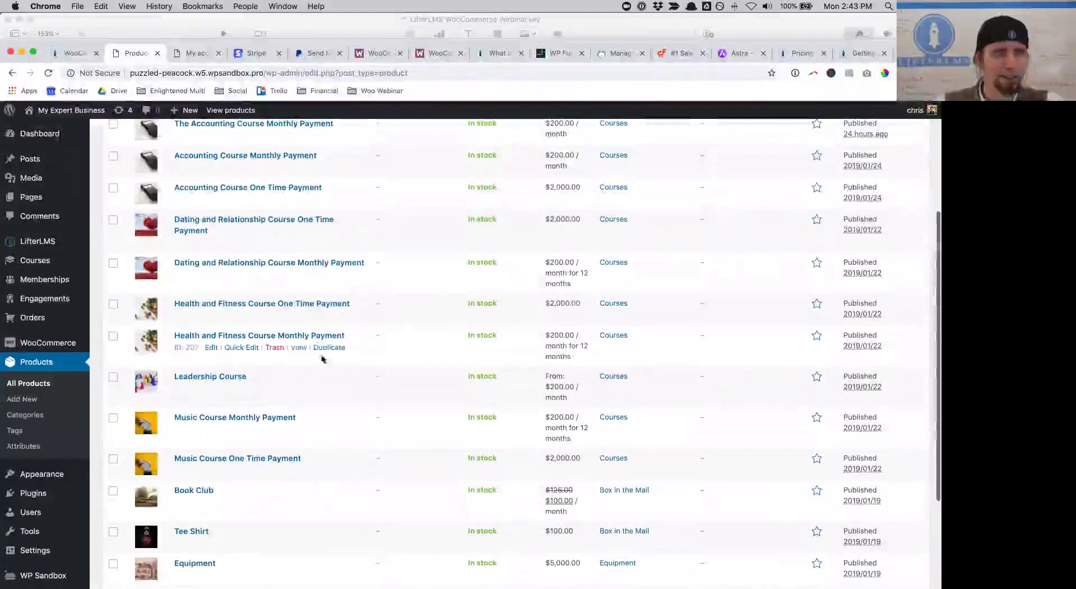
{"action": "left_click", "coordinate": [210, 389]}
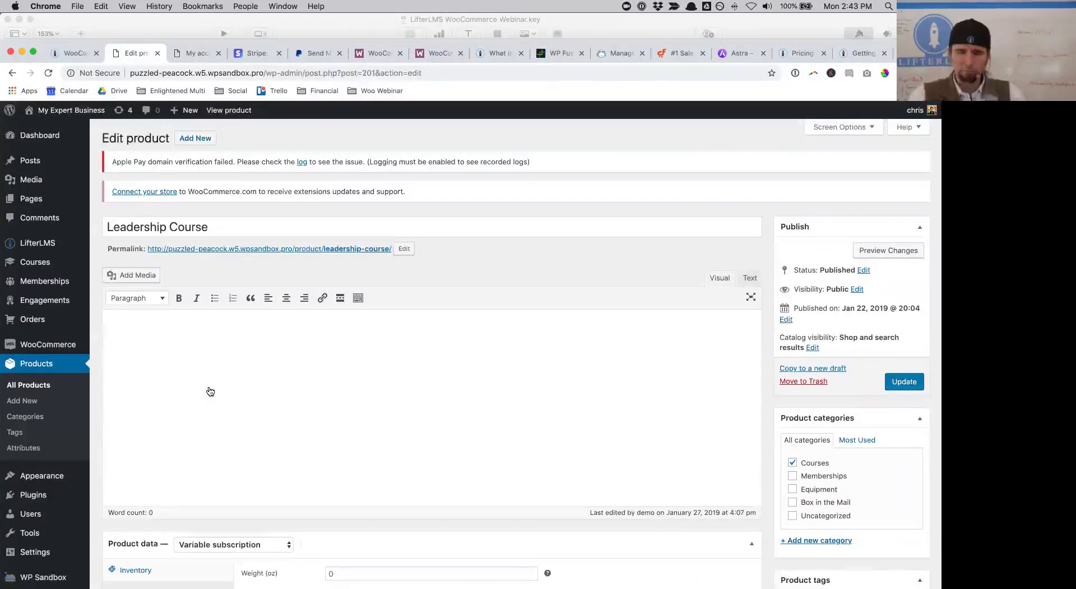
{"action": "scroll", "coordinate": [211, 391], "scroll_direction": "down", "scroll_amount": 5}
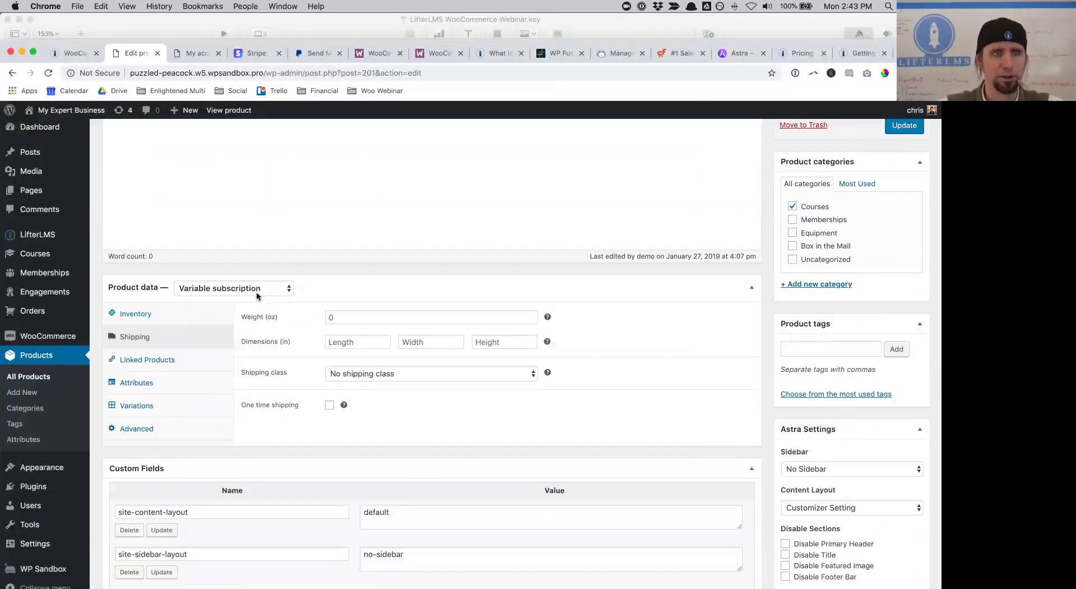
{"action": "left_click", "coordinate": [138, 406]}
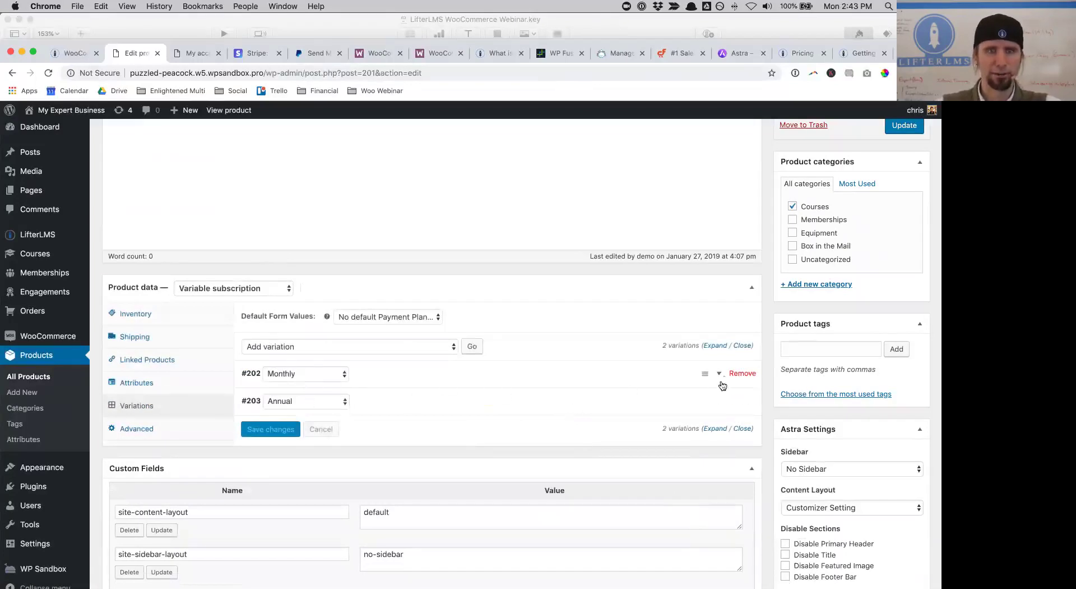
Step: Expand the #202 Monthly and #203 Annual variations to reveal their prices
{"action": "left_click", "coordinate": [720, 379]}
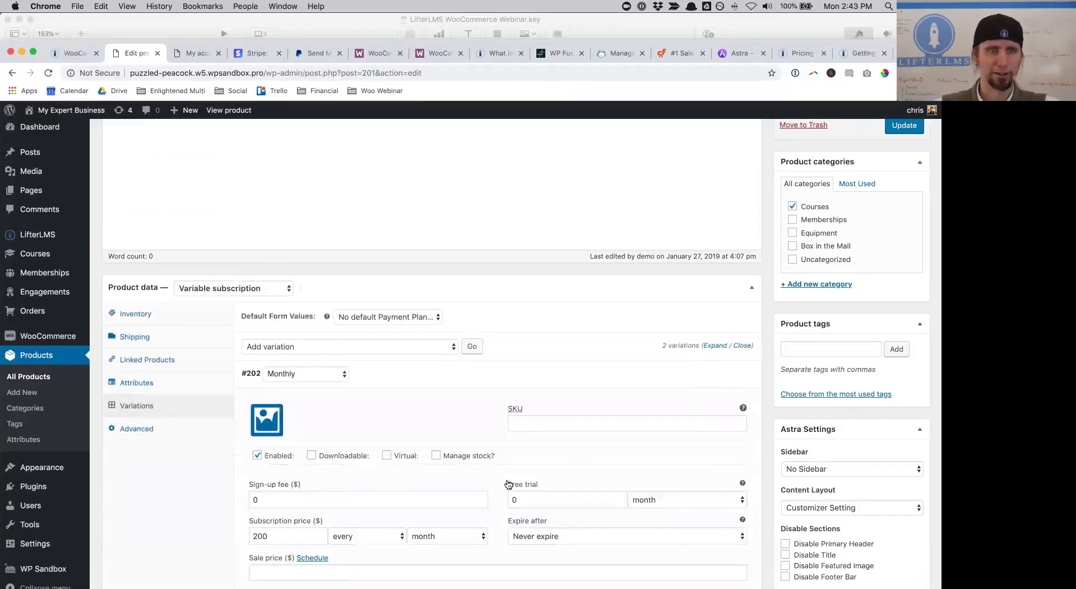
{"action": "scroll", "coordinate": [509, 483], "scroll_direction": "down", "scroll_amount": 2}
{"action": "scroll", "coordinate": [509, 483], "scroll_direction": "down", "scroll_amount": 7}
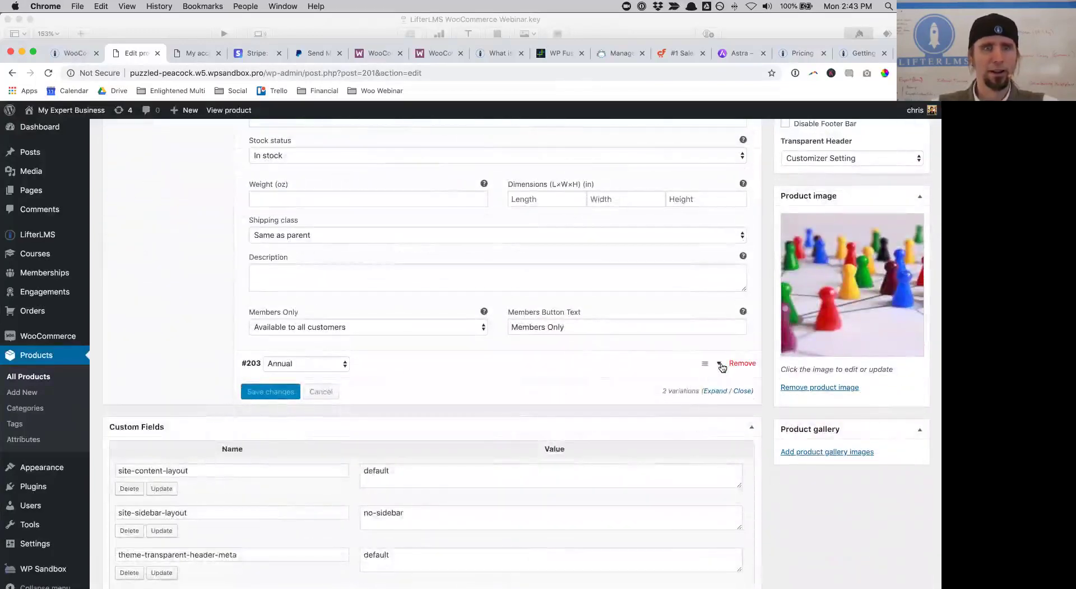
{"action": "left_click", "coordinate": [720, 365]}
{"action": "scroll", "coordinate": [556, 424], "scroll_direction": "down", "scroll_amount": 4}
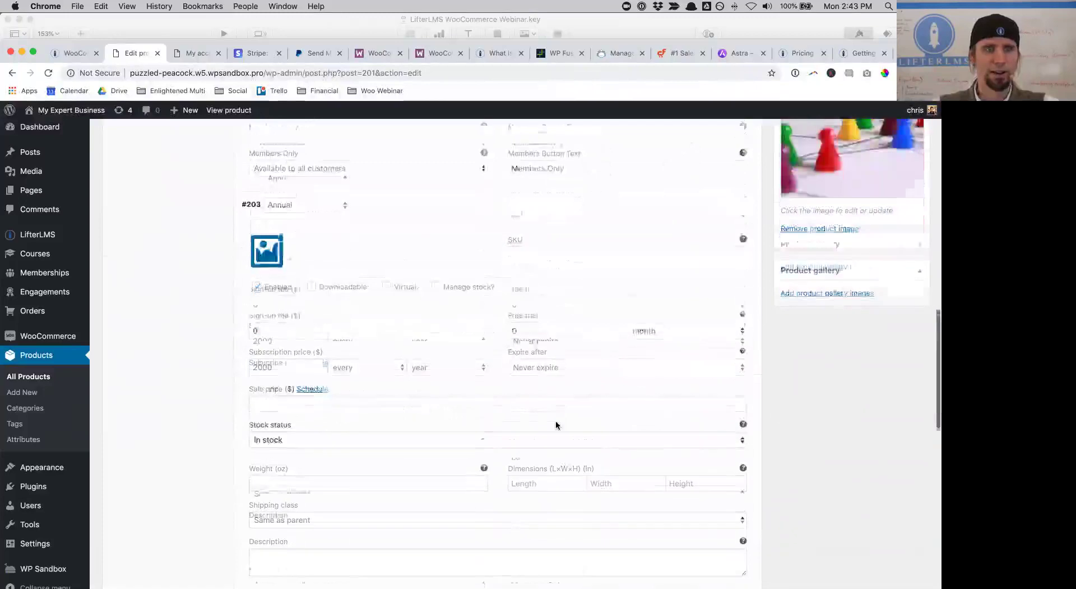
{"action": "scroll", "coordinate": [556, 422], "scroll_direction": "up", "scroll_amount": 12}
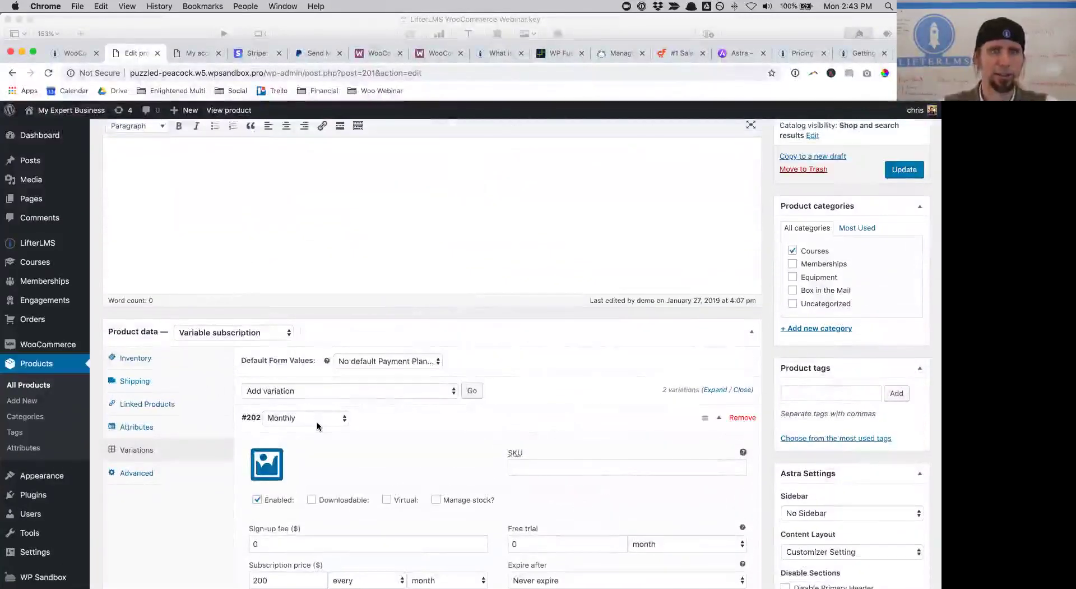
{"action": "scroll", "coordinate": [317, 425], "scroll_direction": "up", "scroll_amount": 2}
{"action": "scroll", "coordinate": [317, 425], "scroll_direction": "up", "scroll_amount": 4}
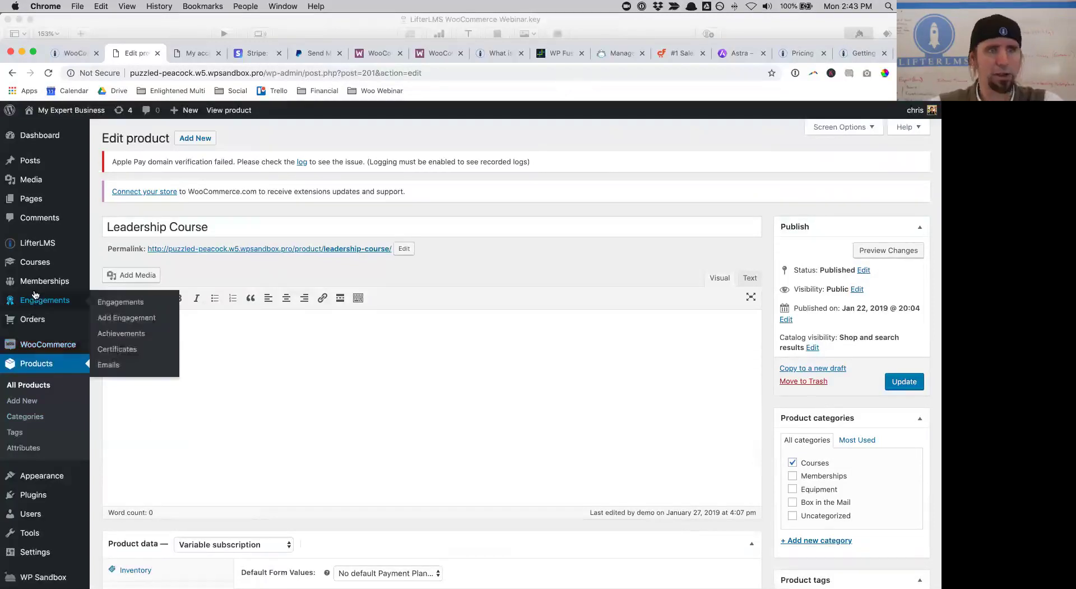
Step: Open the Platinum Membership from Memberships and show its Auto Enrollment courses
{"action": "mouse_move", "coordinate": [35, 292]}
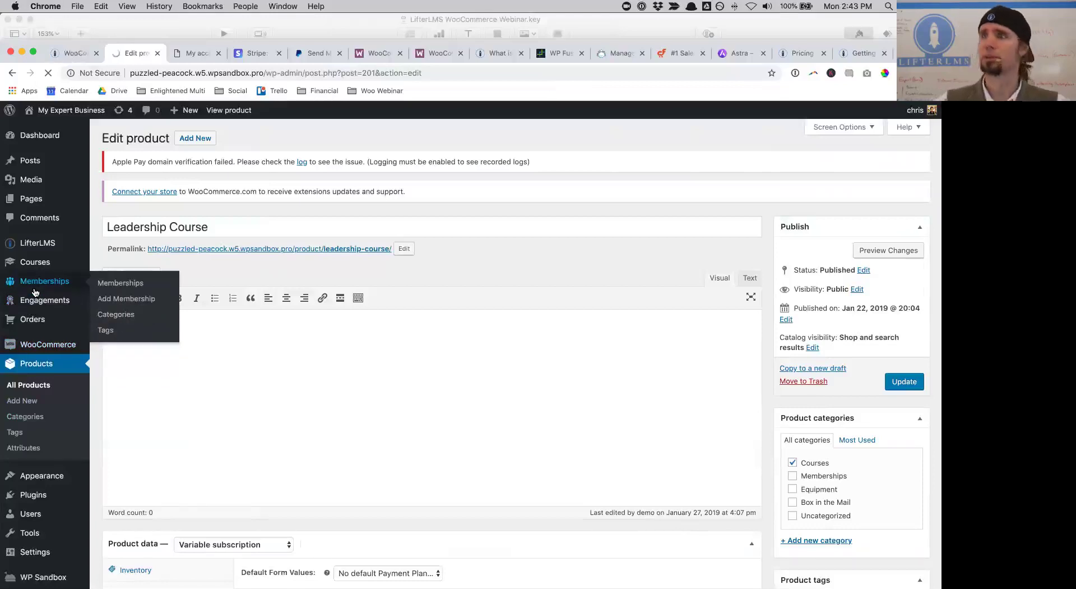
{"action": "left_click", "coordinate": [34, 292]}
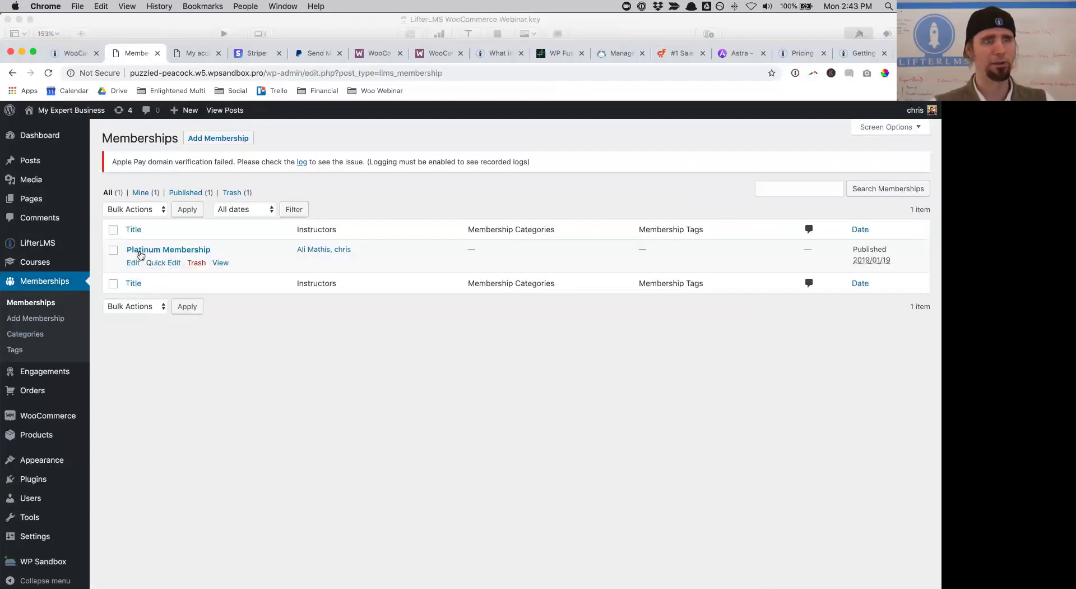
{"action": "left_click", "coordinate": [137, 264]}
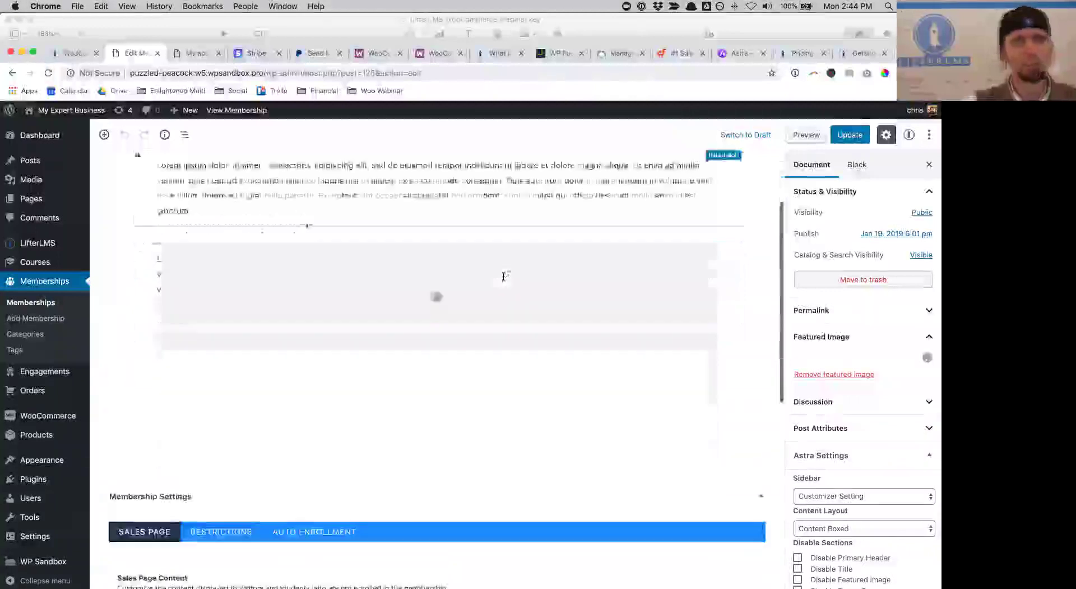
{"action": "scroll", "coordinate": [503, 275], "scroll_direction": "down", "scroll_amount": 8}
{"action": "scroll", "coordinate": [504, 280], "scroll_direction": "down", "scroll_amount": 2}
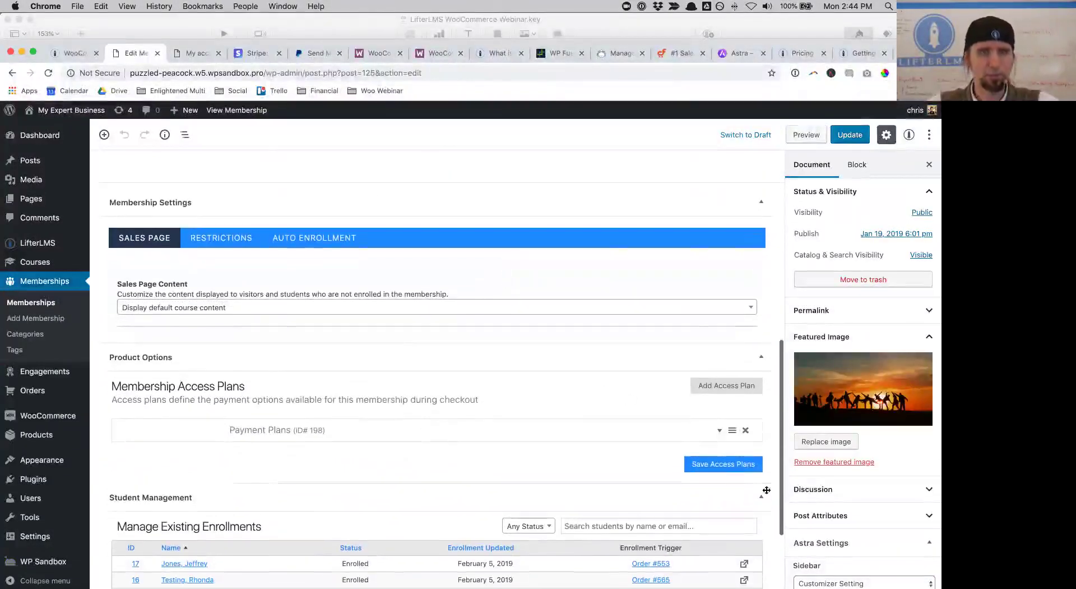
{"action": "left_click", "coordinate": [315, 241]}
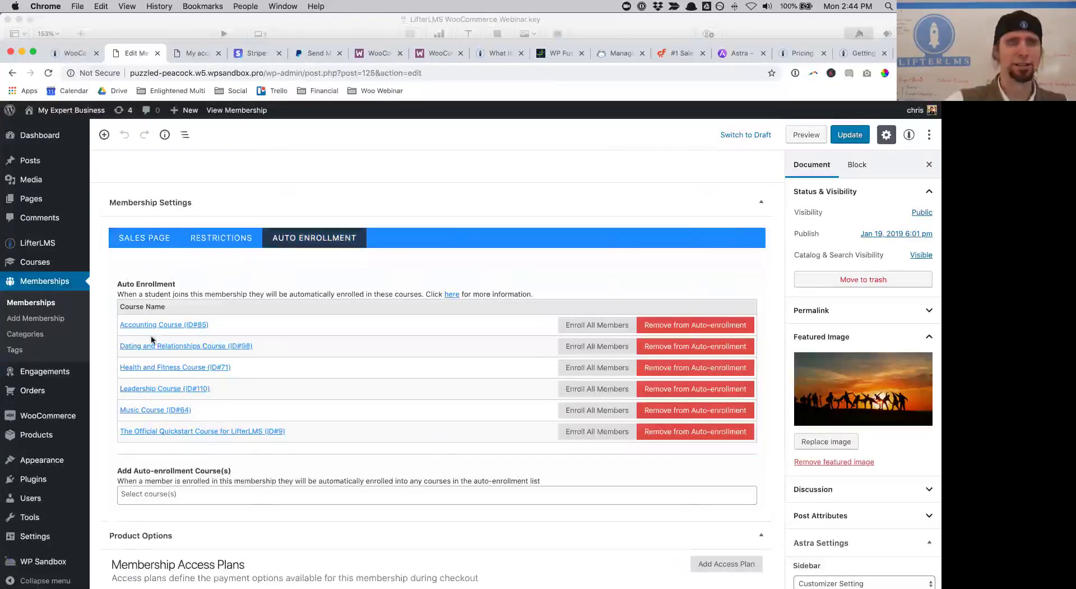
Step: Expand the Payment Plans access plan, then go to the All Products list
{"action": "scroll", "coordinate": [310, 547], "scroll_direction": "down", "scroll_amount": 3}
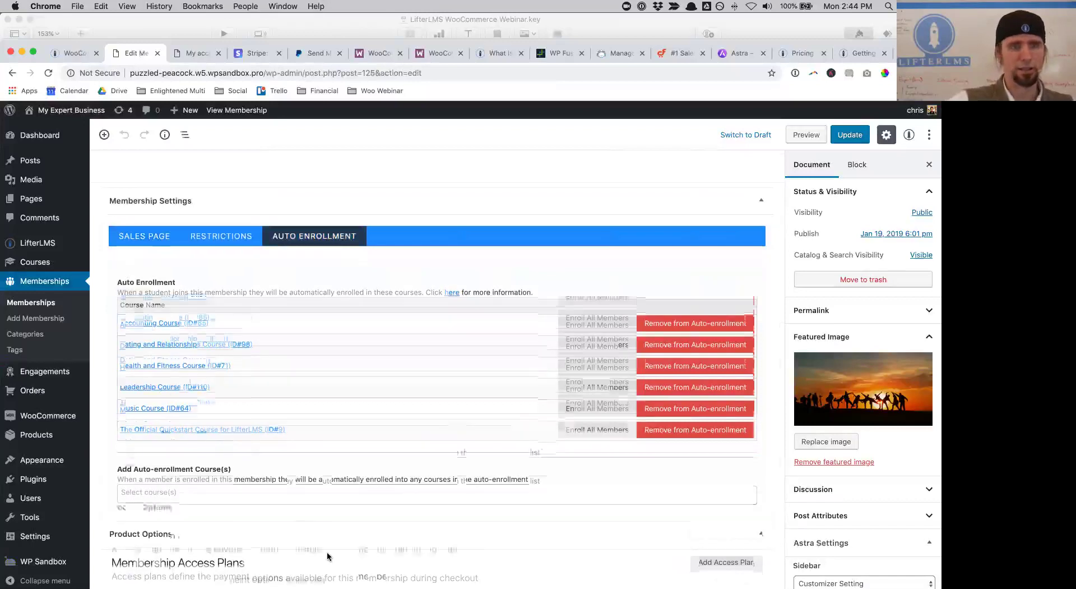
{"action": "scroll", "coordinate": [327, 554], "scroll_direction": "down", "scroll_amount": 3}
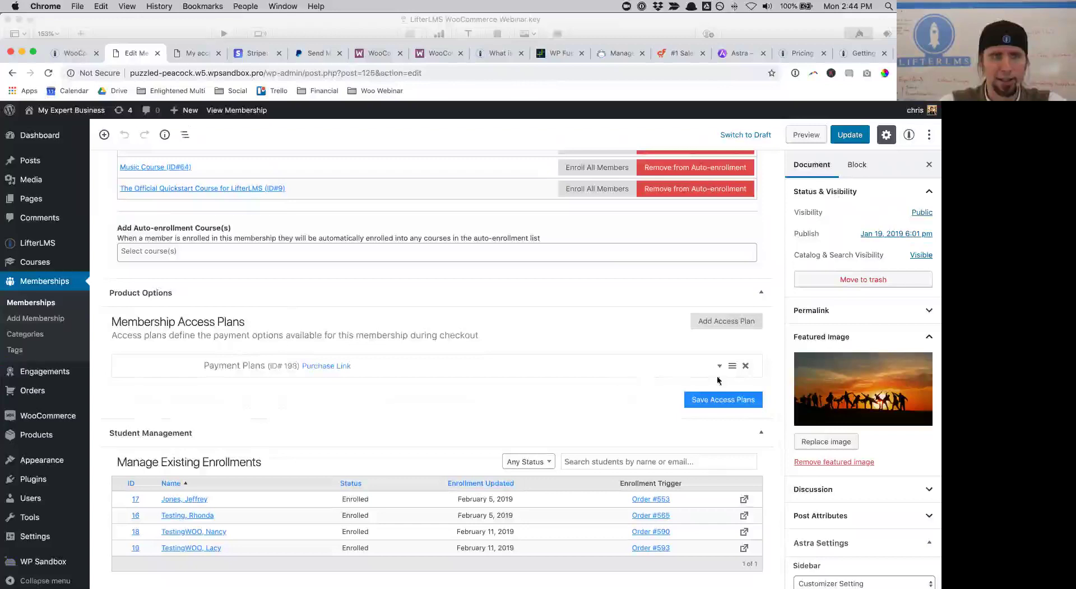
{"action": "left_click", "coordinate": [720, 367]}
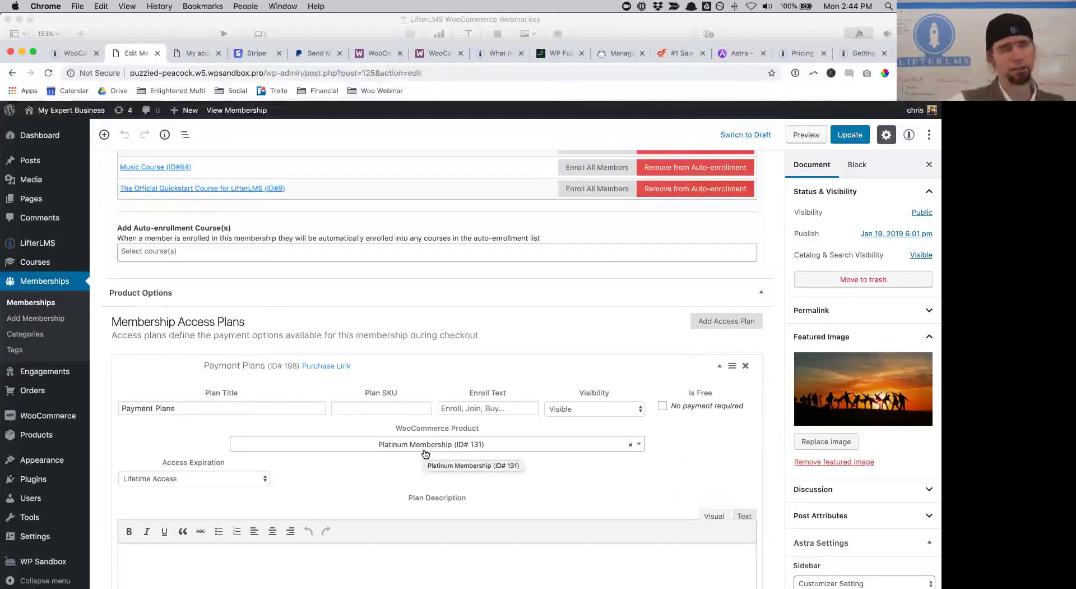
{"action": "mouse_move", "coordinate": [68, 416]}
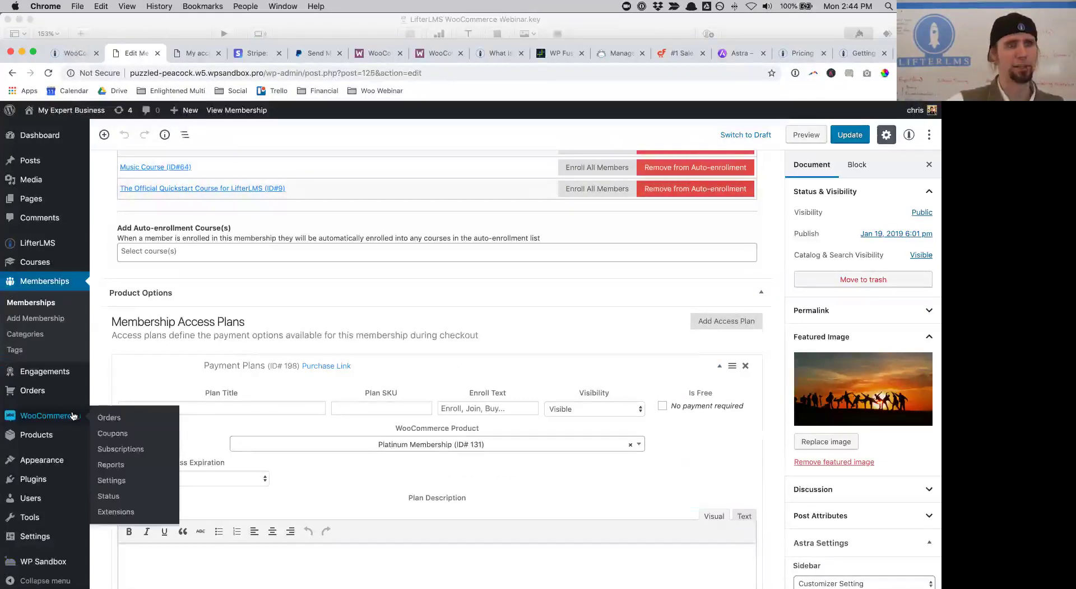
{"action": "mouse_move", "coordinate": [33, 440]}
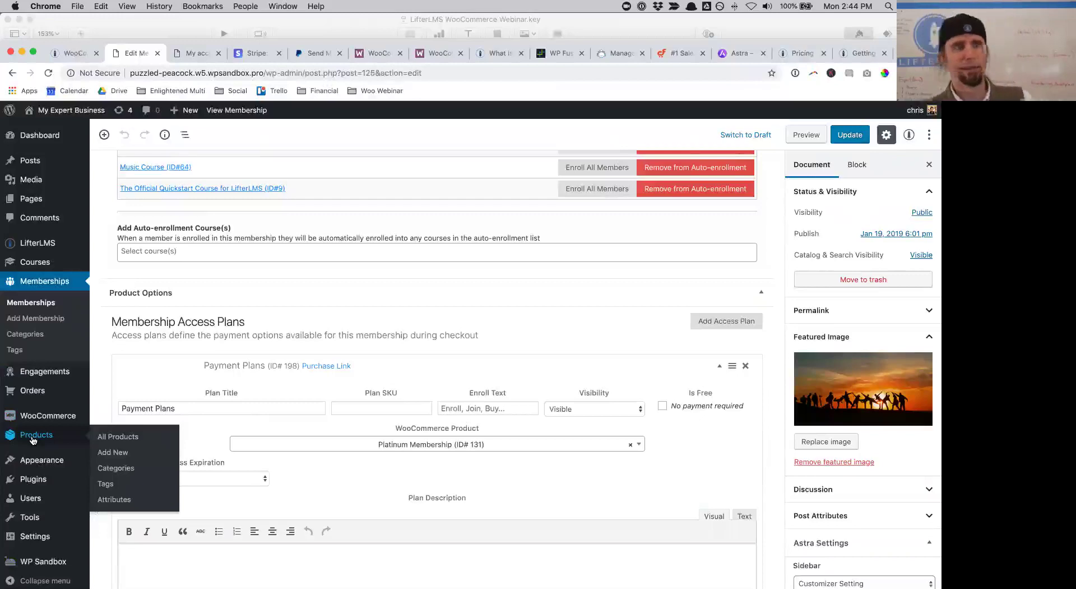
{"action": "left_click", "coordinate": [33, 440]}
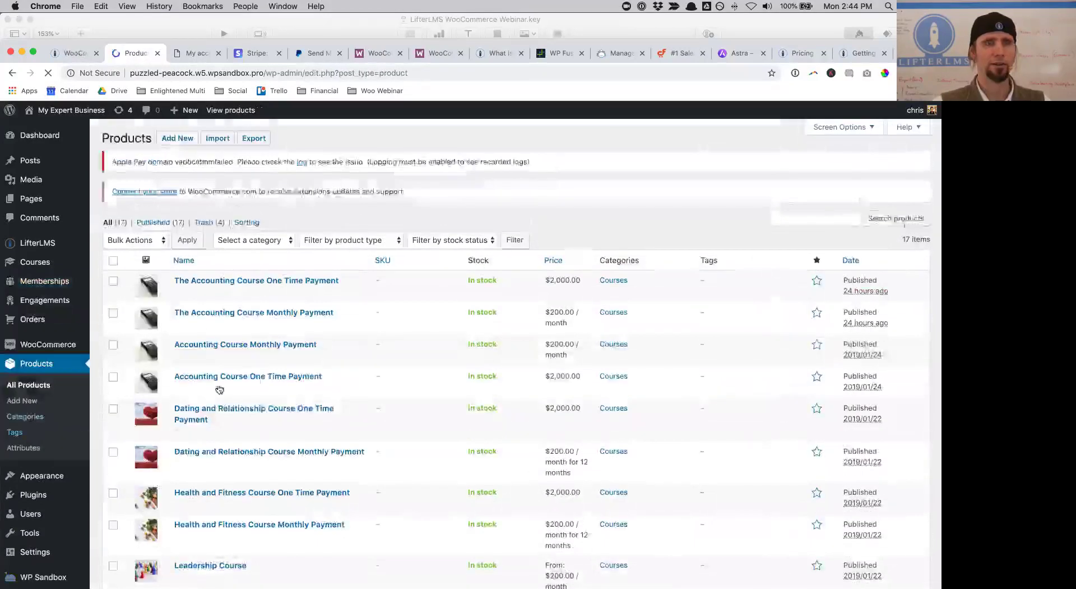
Step: Open the Platinum Membership product and show its Variations tab
{"action": "scroll", "coordinate": [275, 378], "scroll_direction": "down", "scroll_amount": 5}
{"action": "scroll", "coordinate": [273, 379], "scroll_direction": "down", "scroll_amount": 5}
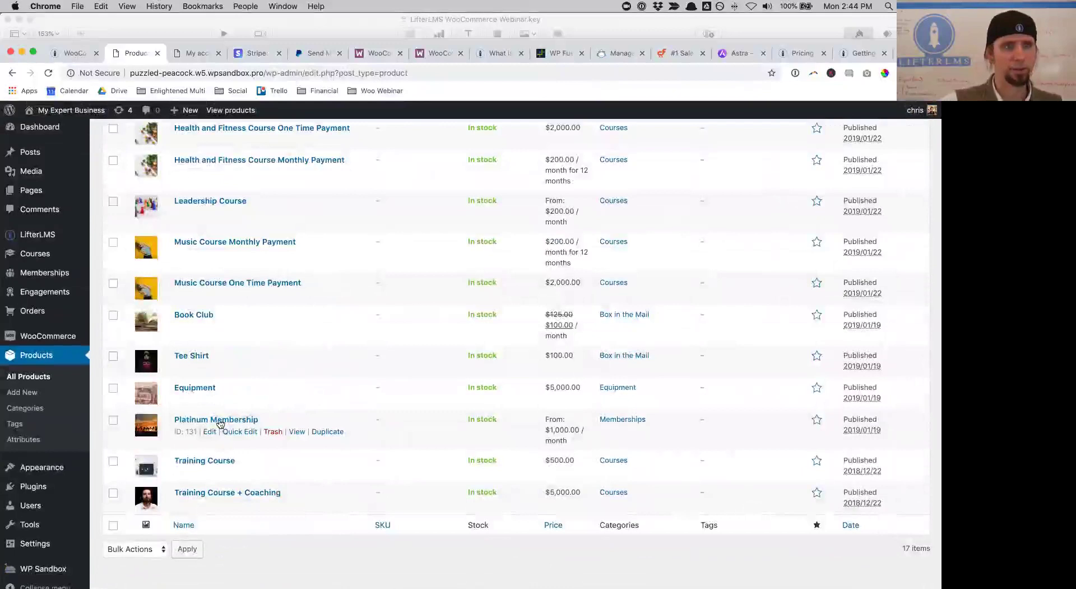
{"action": "left_click", "coordinate": [219, 422]}
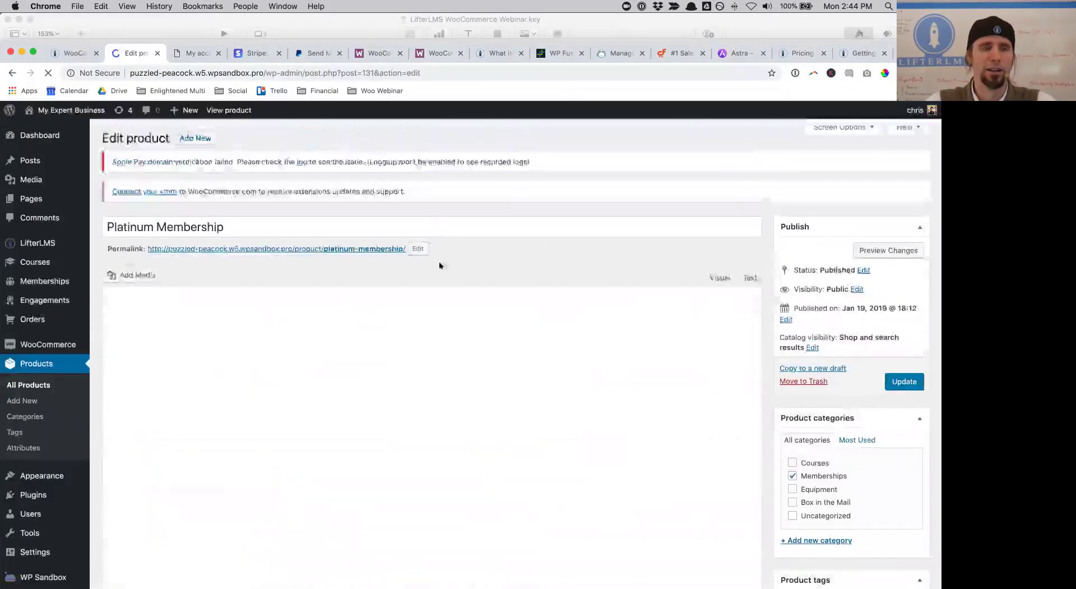
{"action": "scroll", "coordinate": [477, 412], "scroll_direction": "down", "scroll_amount": 4}
{"action": "scroll", "coordinate": [476, 415], "scroll_direction": "down", "scroll_amount": 1}
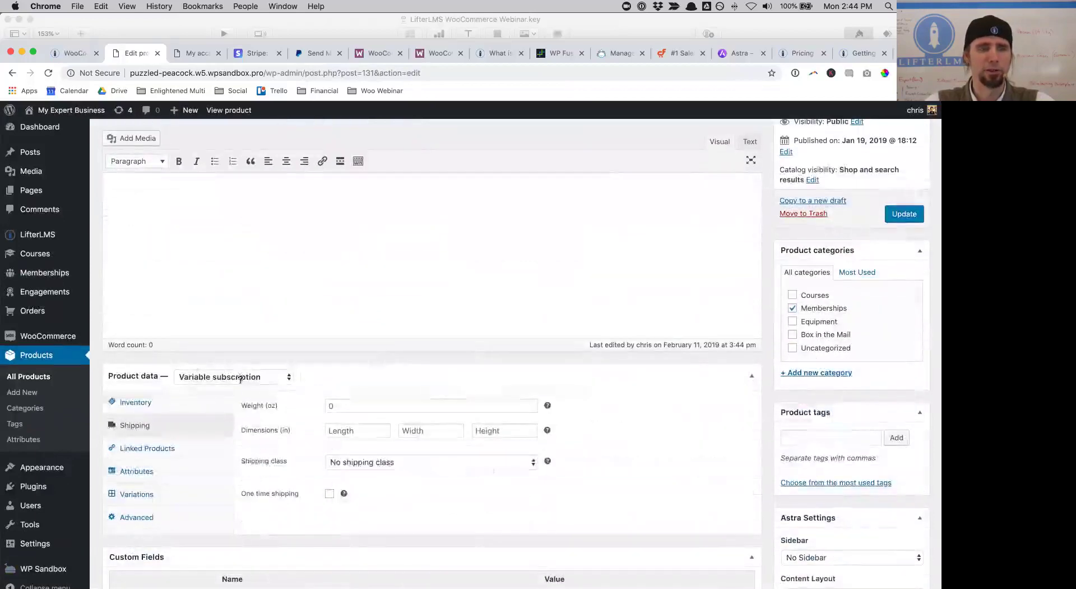
{"action": "left_click", "coordinate": [137, 494]}
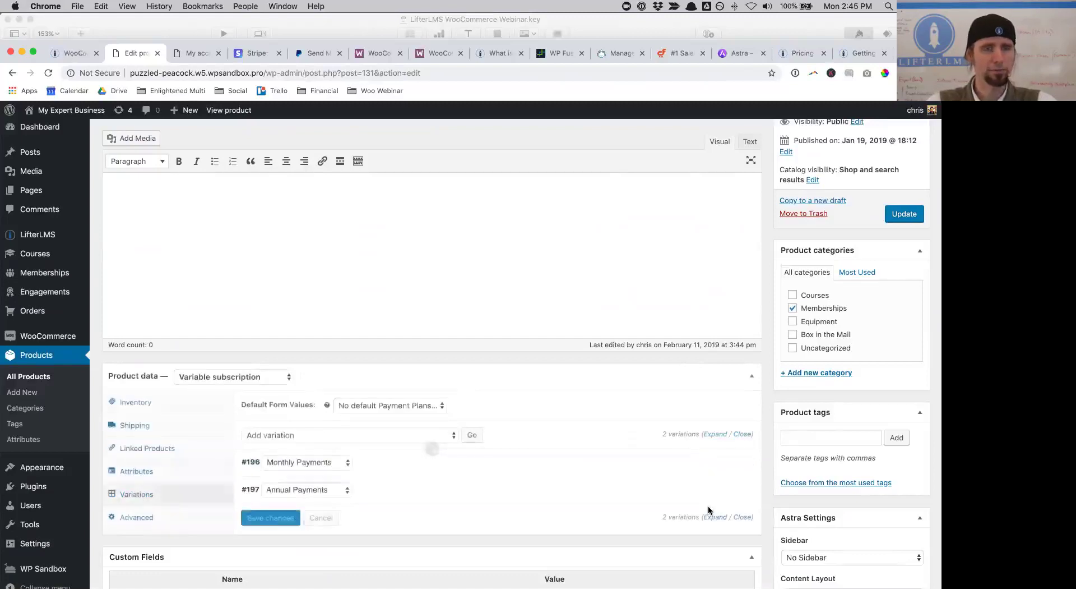
Step: Expand the #196 Monthly Payments and #197 Annual Payments variations to review them
{"action": "scroll", "coordinate": [710, 507], "scroll_direction": "down", "scroll_amount": 3}
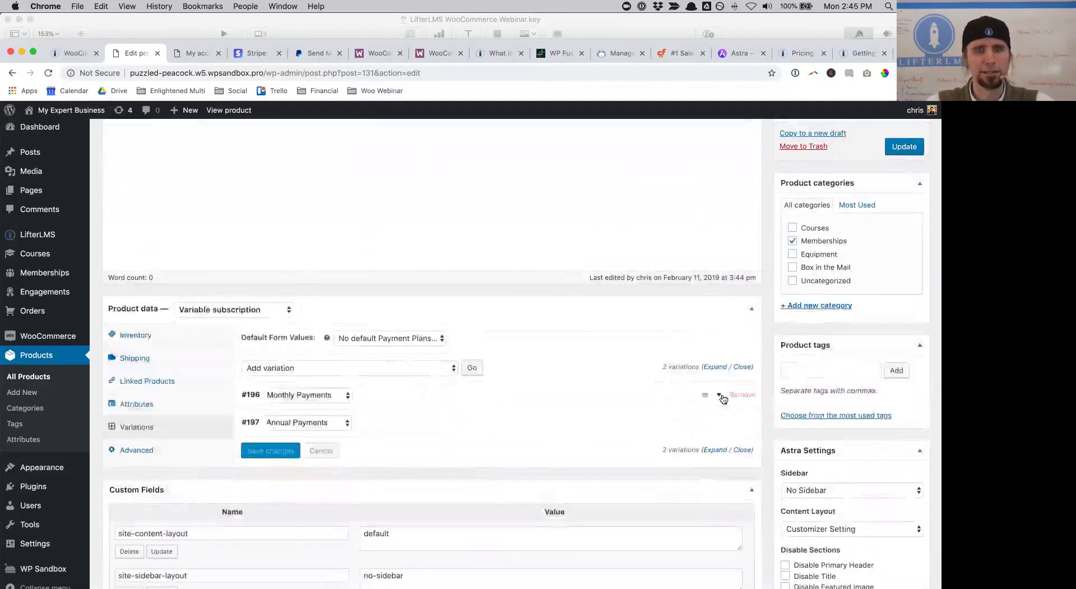
{"action": "left_click", "coordinate": [726, 402]}
{"action": "scroll", "coordinate": [724, 398], "scroll_direction": "down", "scroll_amount": 5}
{"action": "scroll", "coordinate": [723, 398], "scroll_direction": "down", "scroll_amount": 2}
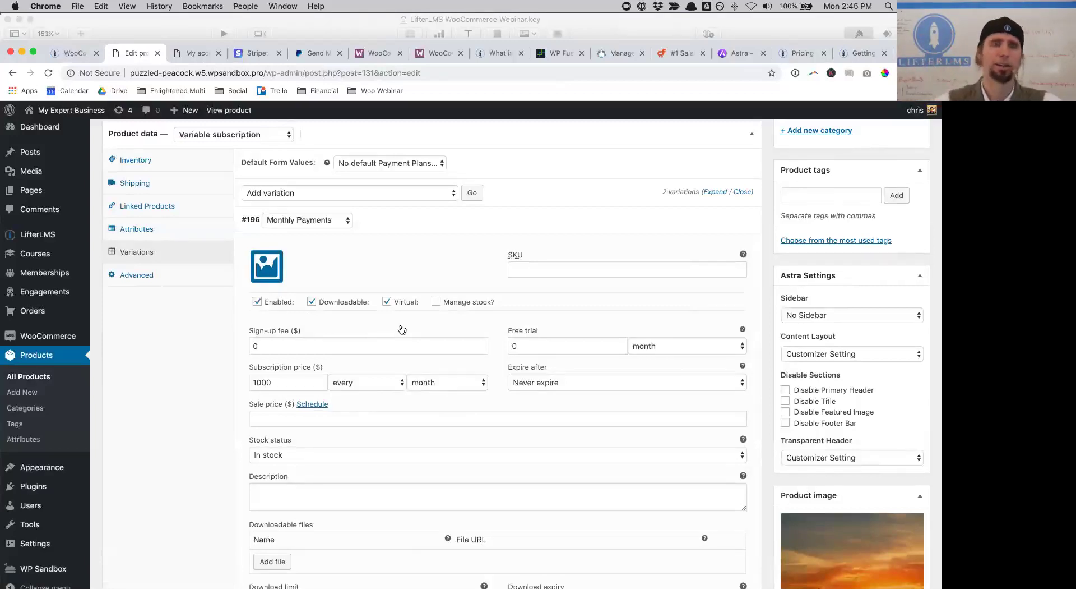
{"action": "scroll", "coordinate": [402, 329], "scroll_direction": "down", "scroll_amount": 5}
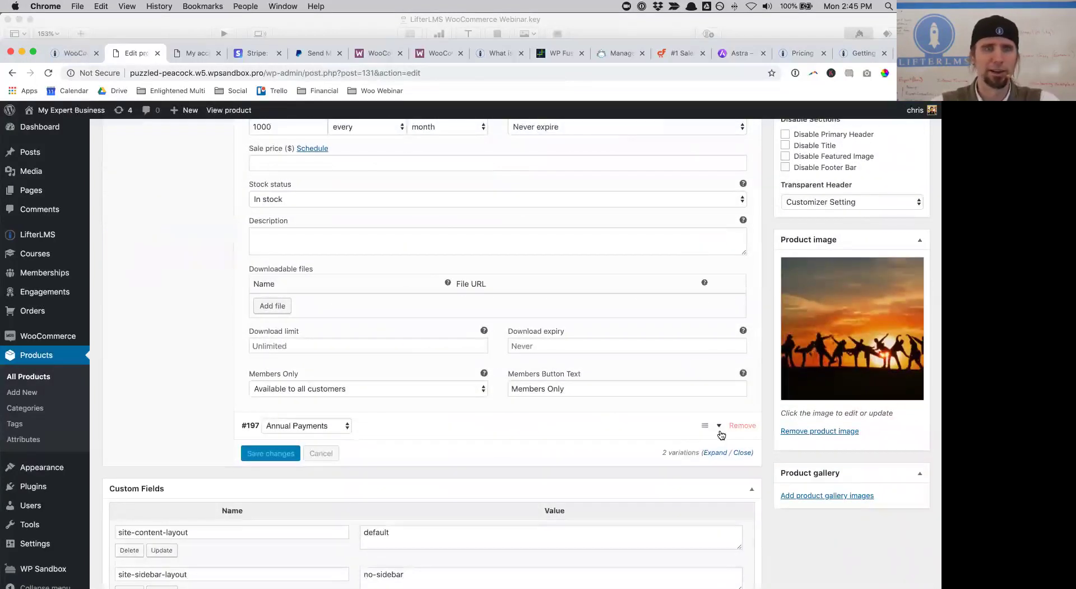
{"action": "left_click", "coordinate": [722, 435]}
{"action": "scroll", "coordinate": [665, 478], "scroll_direction": "down", "scroll_amount": 3}
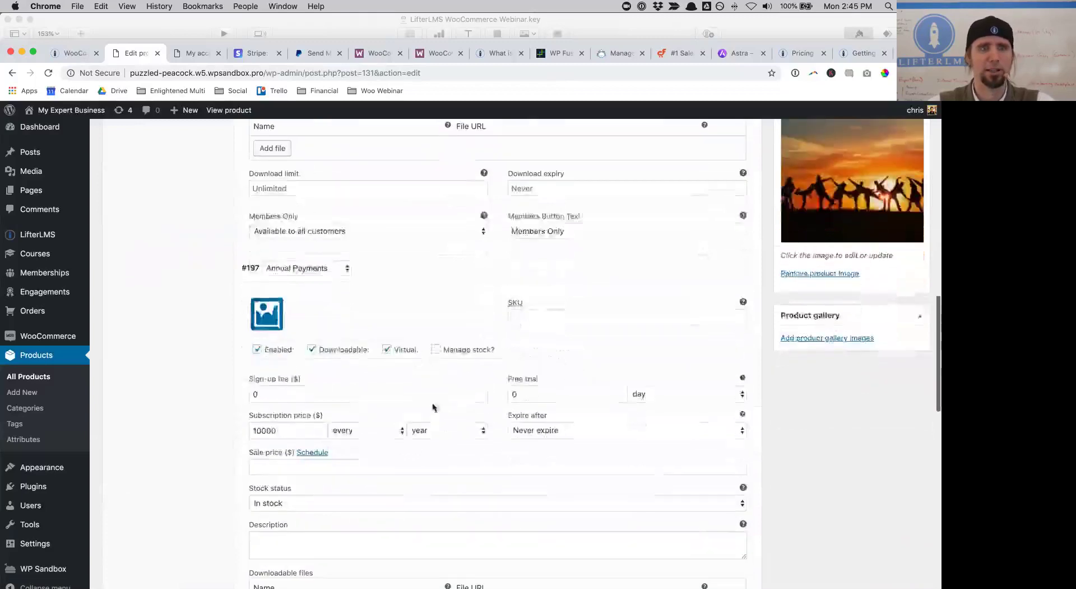
{"action": "scroll", "coordinate": [359, 421], "scroll_direction": "down", "scroll_amount": 1}
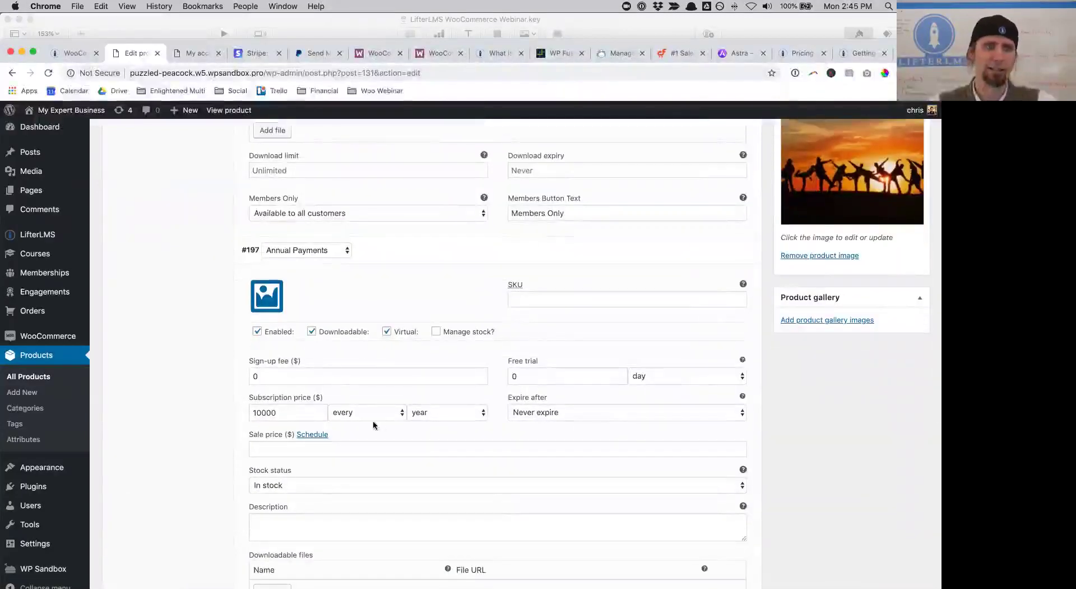
{"action": "scroll", "coordinate": [507, 466], "scroll_direction": "down", "scroll_amount": 10}
{"action": "scroll", "coordinate": [506, 466], "scroll_direction": "up", "scroll_amount": 8}
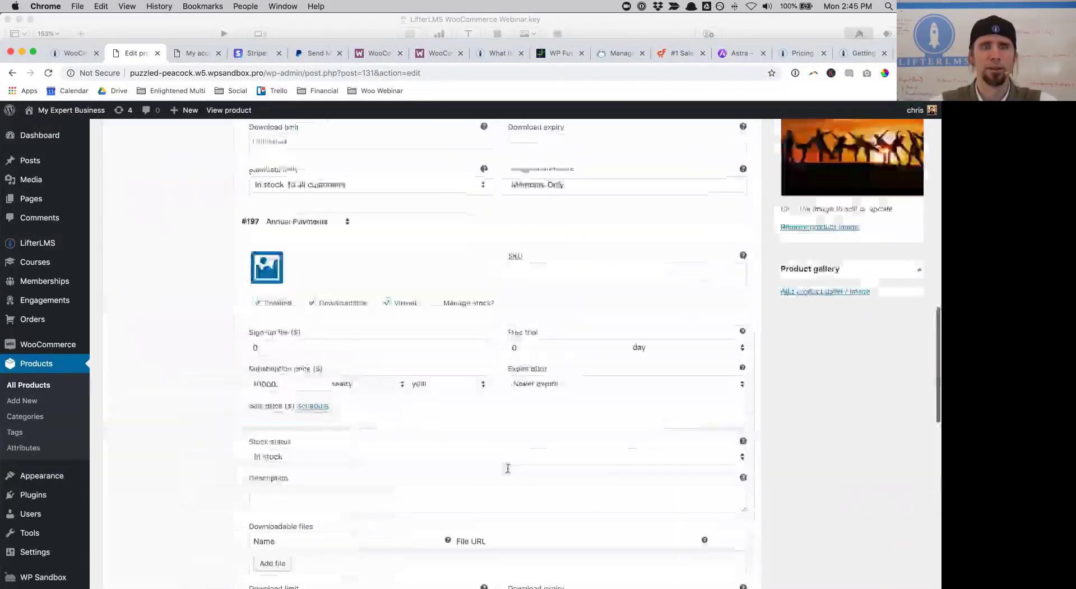
{"action": "scroll", "coordinate": [508, 467], "scroll_direction": "up", "scroll_amount": 10}
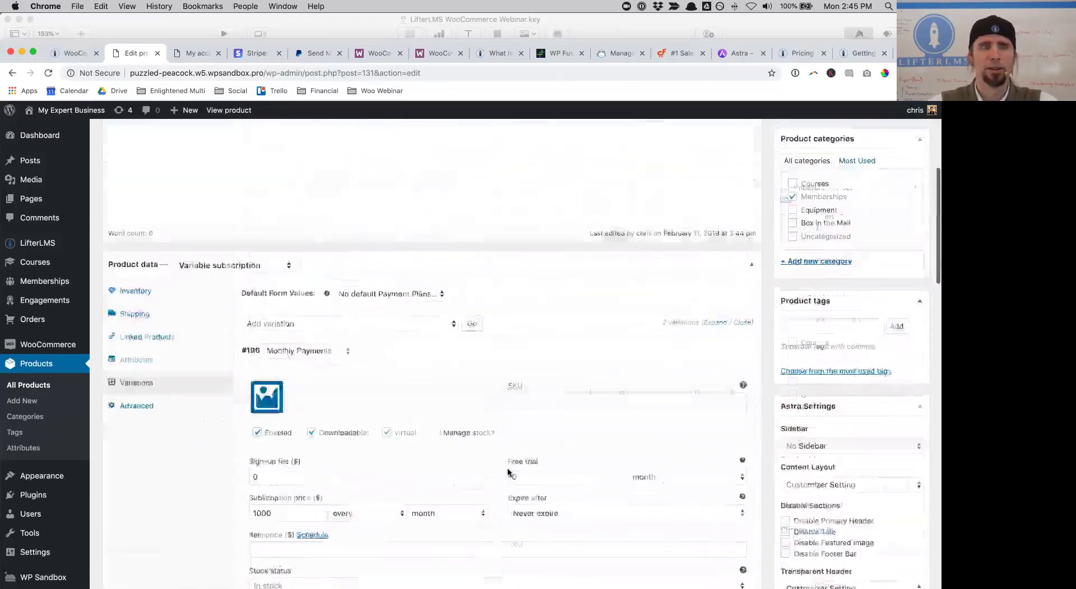
{"action": "scroll", "coordinate": [508, 472], "scroll_direction": "up", "scroll_amount": 5}
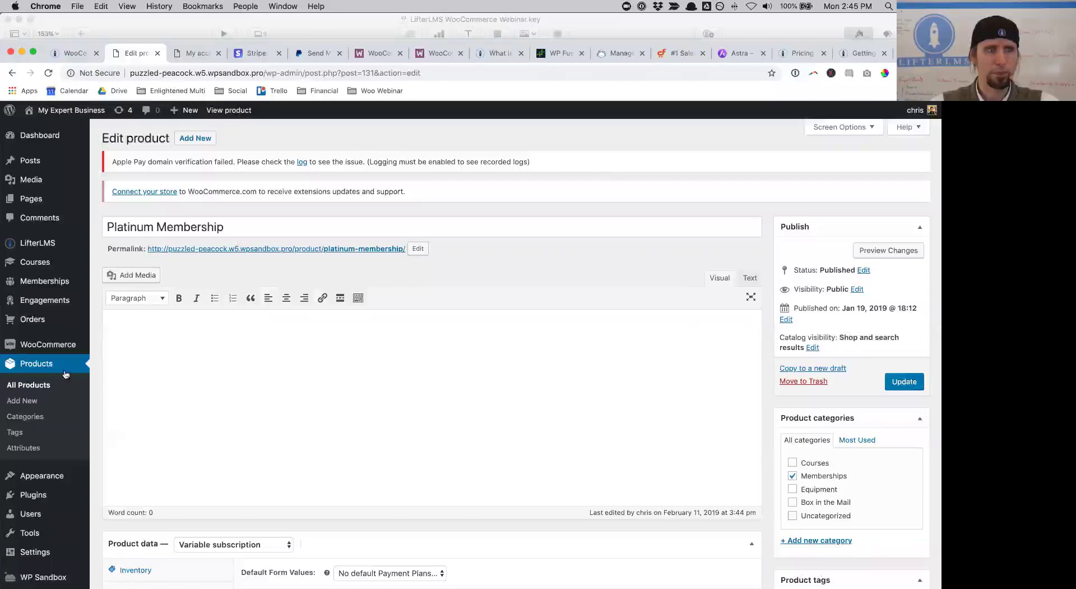
{"action": "mouse_move", "coordinate": [47, 346]}
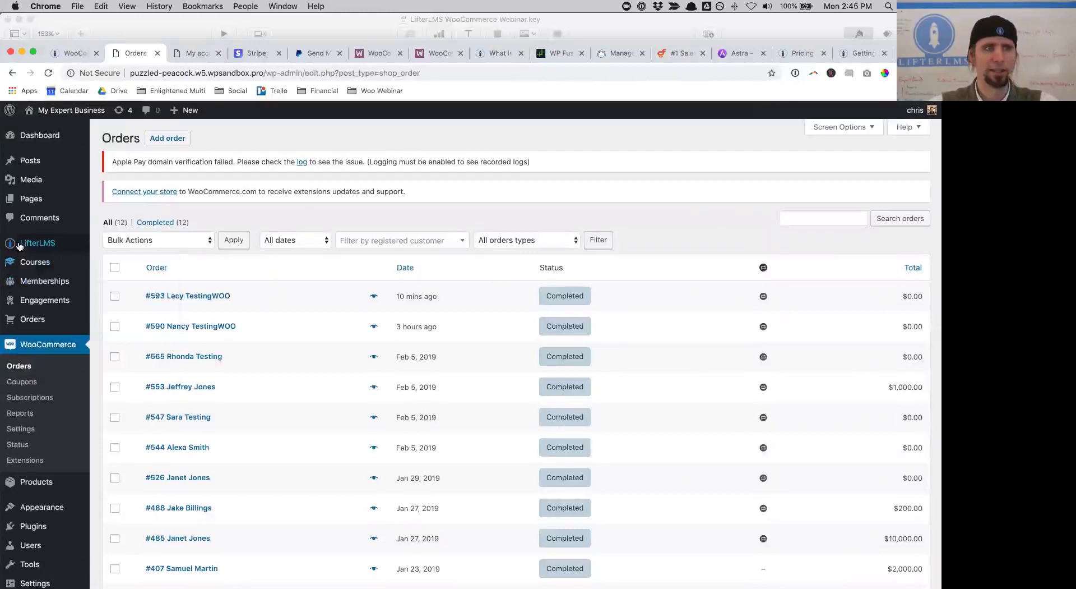
Step: Check WooCommerce Orders and LifterLMS Reporting, then visit the My Expert Business home page
{"action": "mouse_move", "coordinate": [22, 245]}
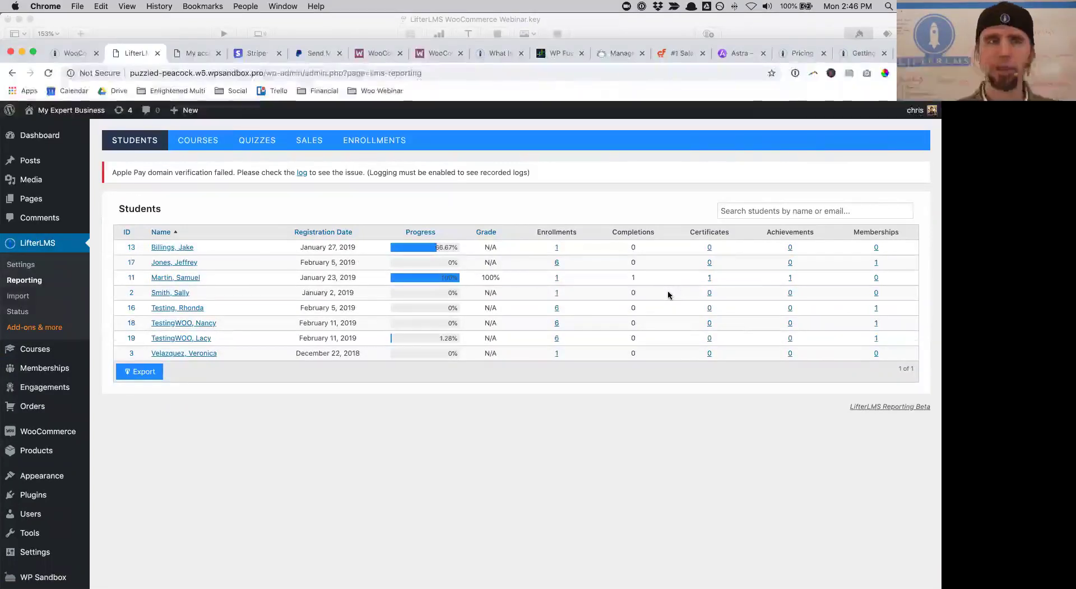
{"action": "mouse_move", "coordinate": [56, 111]}
{"action": "left_click", "coordinate": [59, 130]}
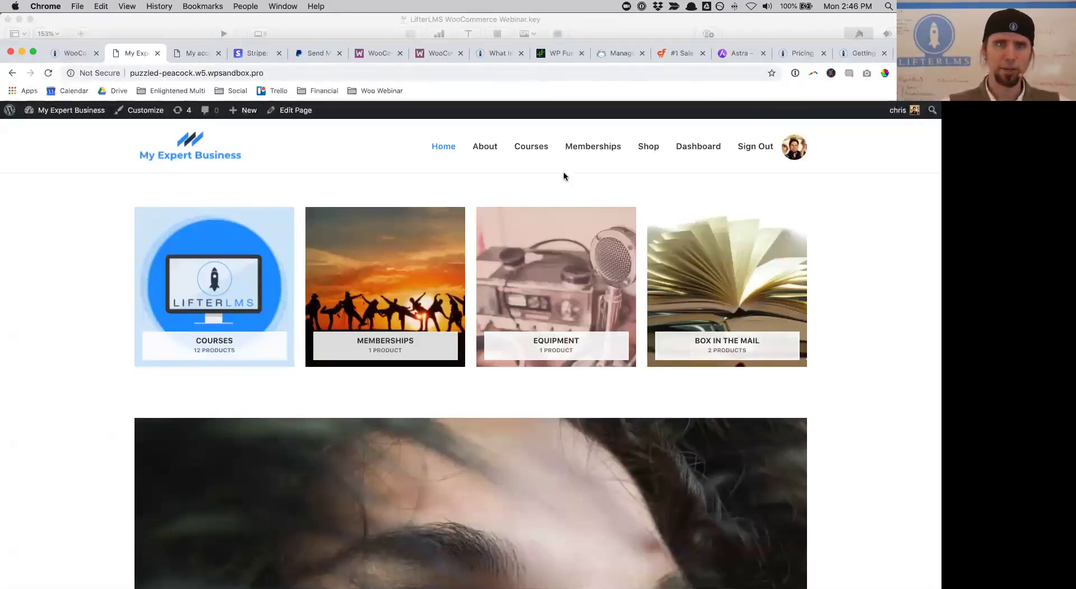
Step: Switch to the LifterLMS pricing page and scroll down through comparison tables, FAQ and guarantee
{"action": "left_click", "coordinate": [800, 54]}
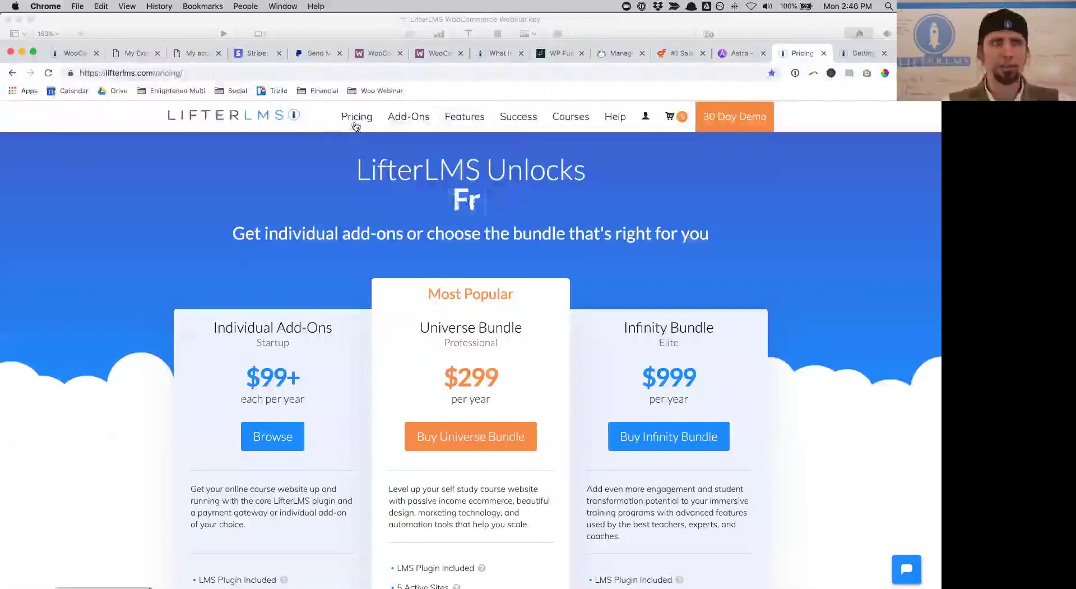
{"action": "scroll", "coordinate": [873, 448], "scroll_direction": "down", "scroll_amount": 5}
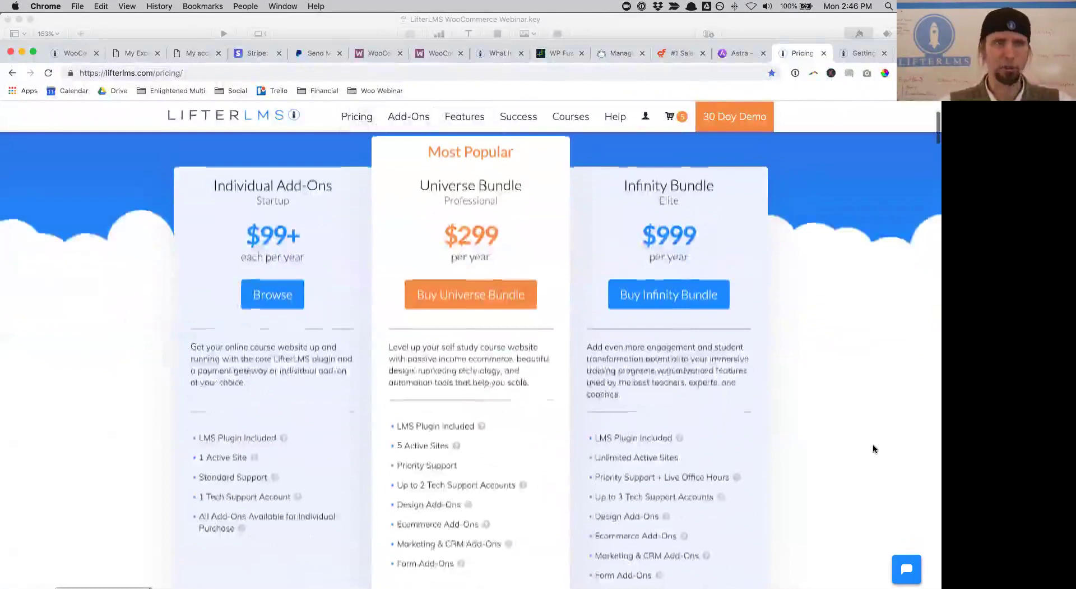
{"action": "scroll", "coordinate": [897, 432], "scroll_direction": "up", "scroll_amount": 3}
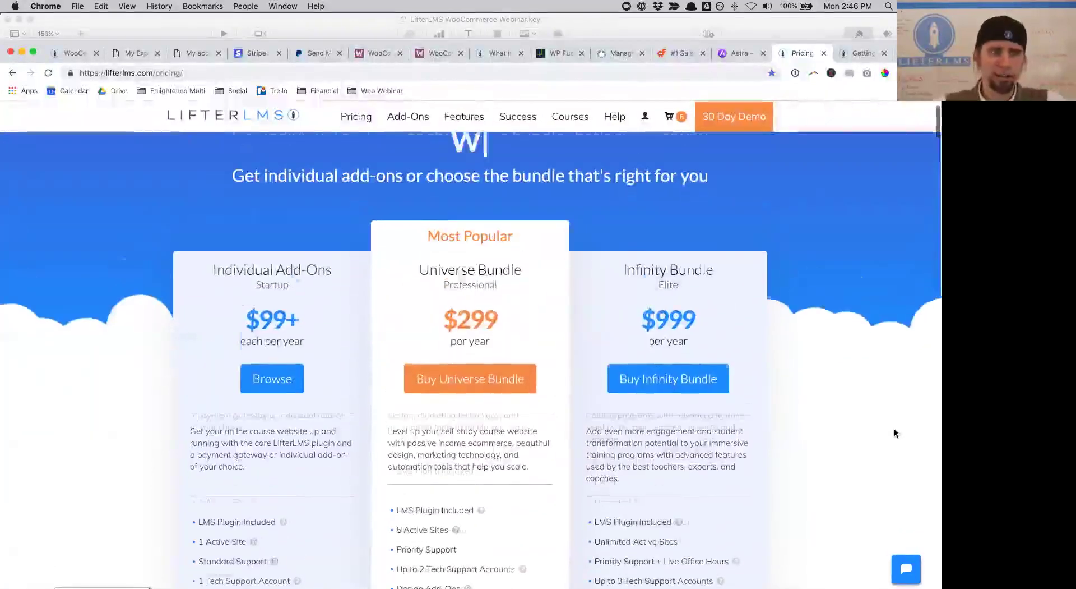
{"action": "scroll", "coordinate": [893, 433], "scroll_direction": "down", "scroll_amount": 2}
{"action": "scroll", "coordinate": [289, 444], "scroll_direction": "down", "scroll_amount": 7}
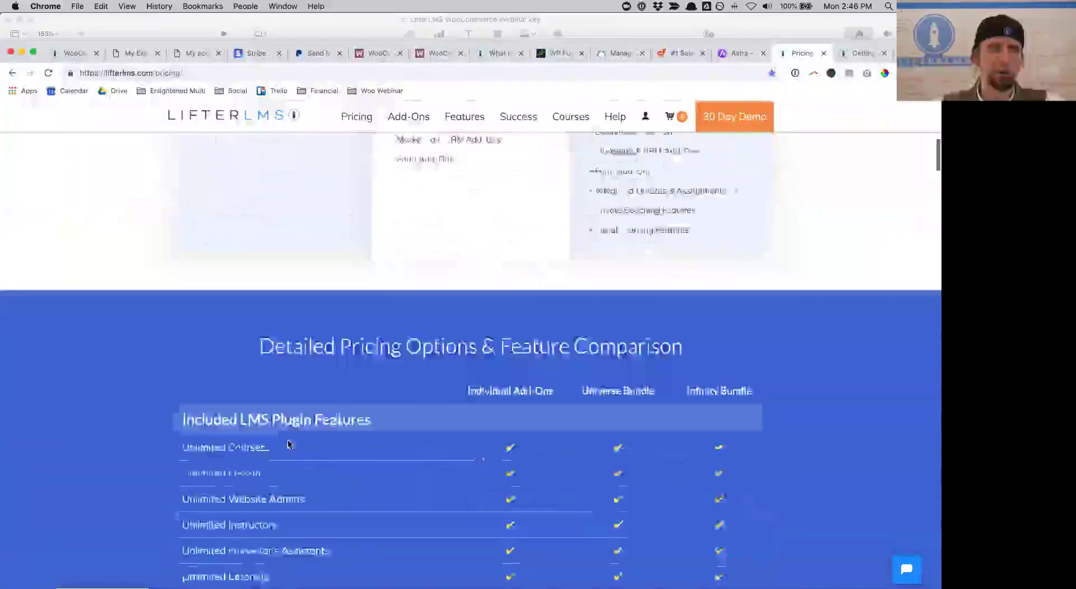
{"action": "scroll", "coordinate": [288, 440], "scroll_direction": "up", "scroll_amount": 10}
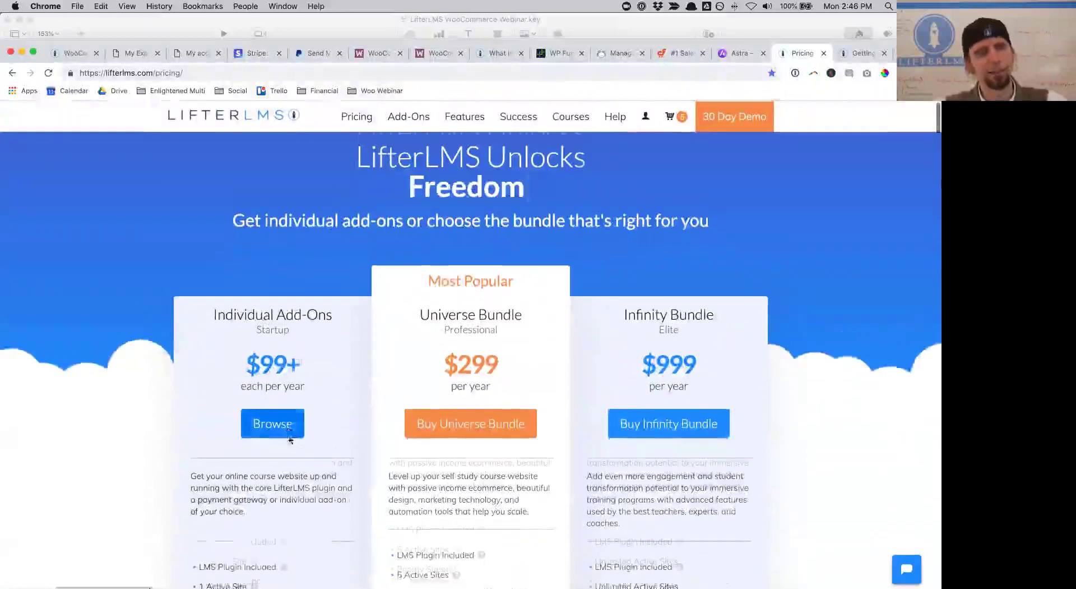
{"action": "scroll", "coordinate": [290, 438], "scroll_direction": "down", "scroll_amount": 2}
{"action": "scroll", "coordinate": [298, 486], "scroll_direction": "down", "scroll_amount": 8}
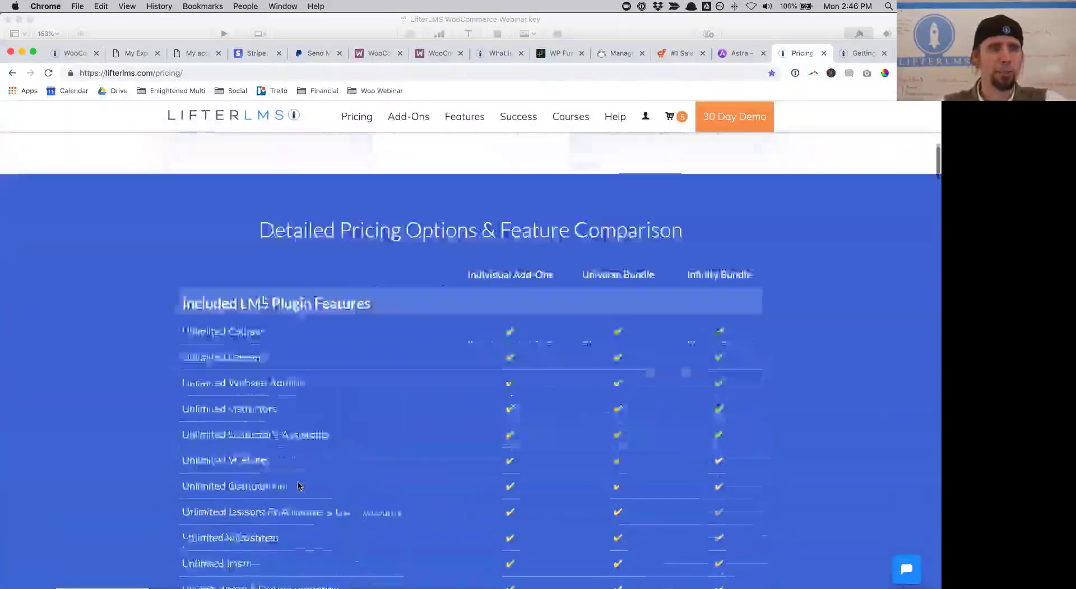
{"action": "scroll", "coordinate": [299, 485], "scroll_direction": "down", "scroll_amount": 10}
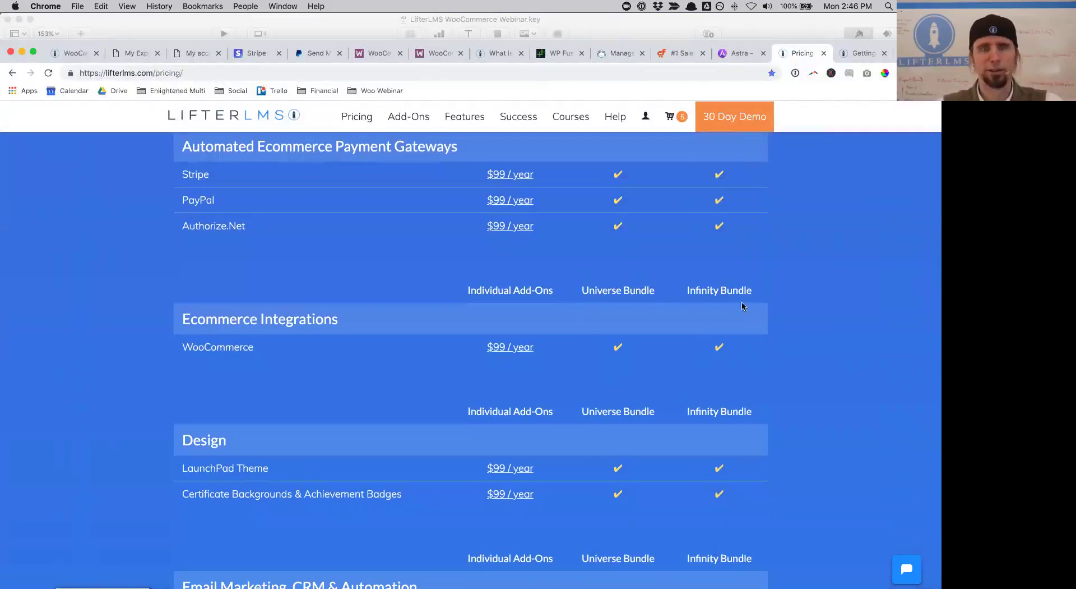
{"action": "scroll", "coordinate": [701, 297], "scroll_direction": "up", "scroll_amount": 15}
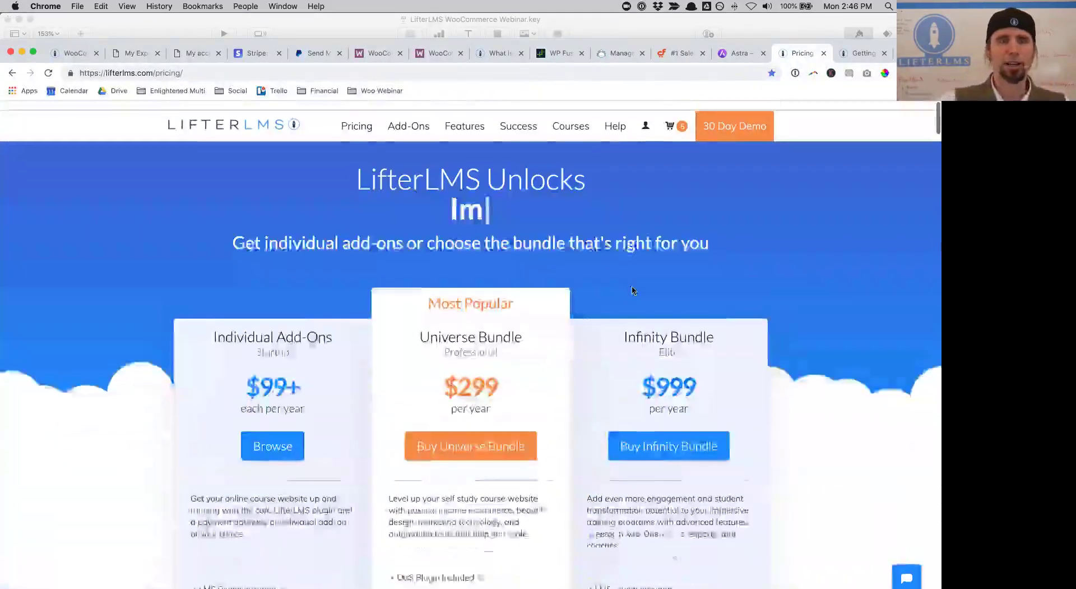
{"action": "scroll", "coordinate": [633, 290], "scroll_direction": "down", "scroll_amount": 5}
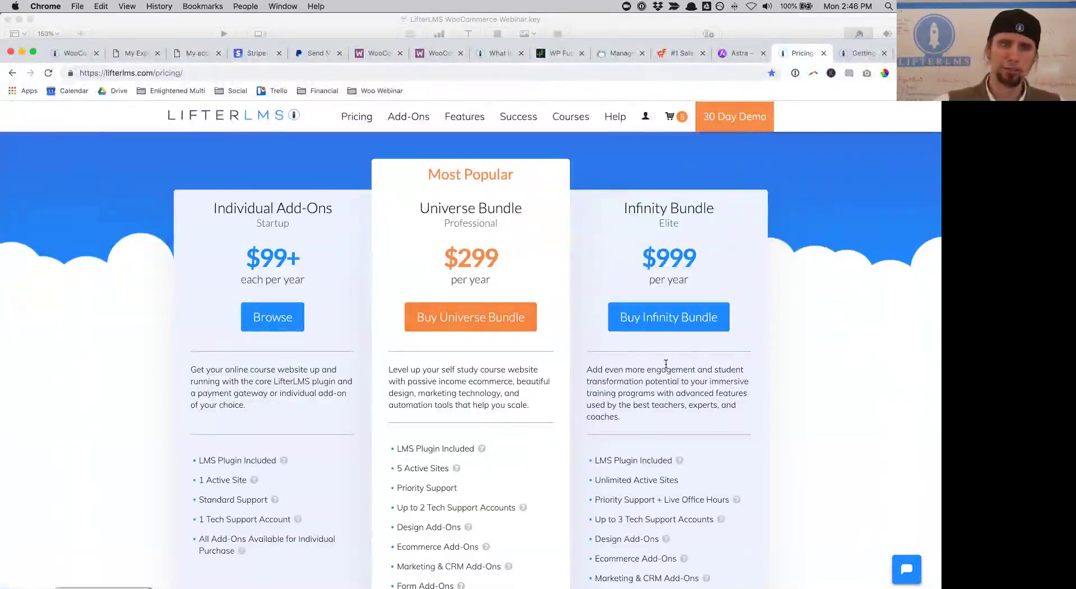
{"action": "scroll", "coordinate": [704, 315], "scroll_direction": "up", "scroll_amount": 2}
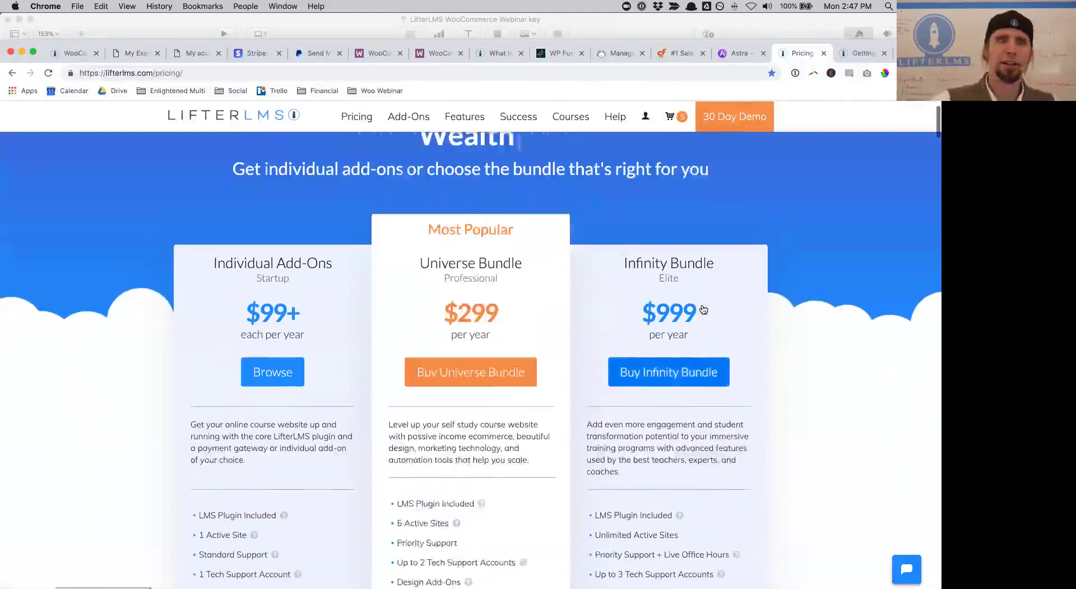
{"action": "scroll", "coordinate": [704, 309], "scroll_direction": "up", "scroll_amount": 2}
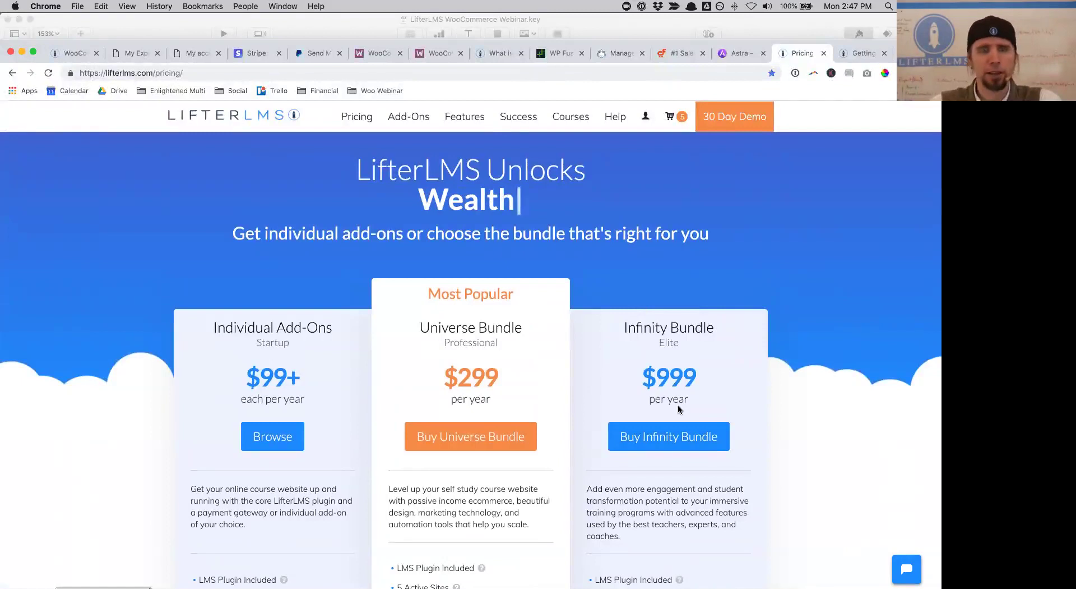
{"action": "scroll", "coordinate": [680, 409], "scroll_direction": "down", "scroll_amount": 10}
{"action": "scroll", "coordinate": [681, 411], "scroll_direction": "up", "scroll_amount": 1}
{"action": "scroll", "coordinate": [680, 411], "scroll_direction": "down", "scroll_amount": 7}
{"action": "scroll", "coordinate": [680, 411], "scroll_direction": "down", "scroll_amount": 10}
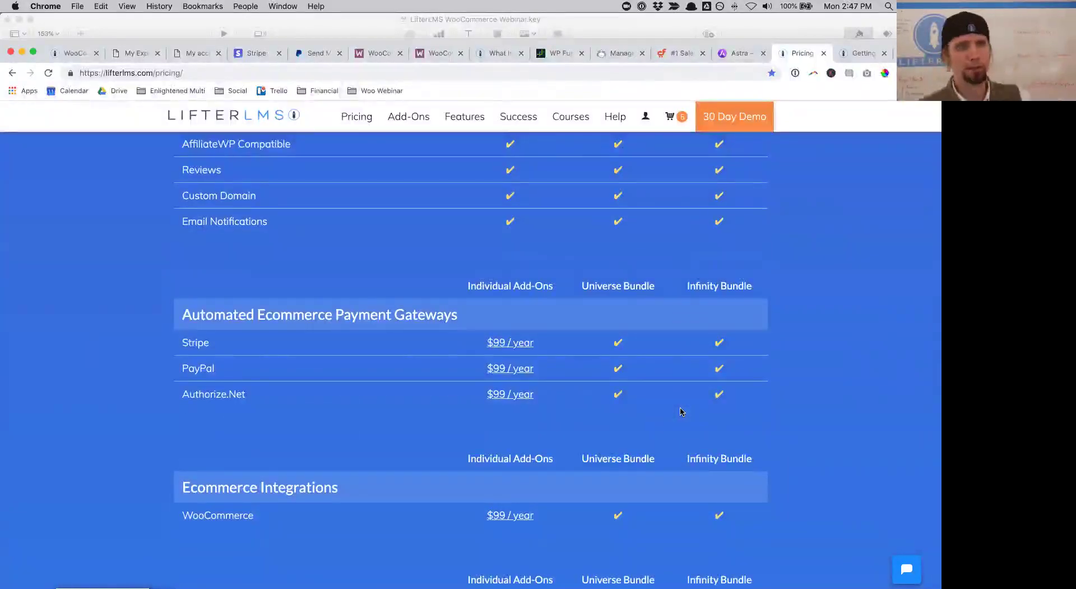
{"action": "scroll", "coordinate": [681, 410], "scroll_direction": "up", "scroll_amount": 4}
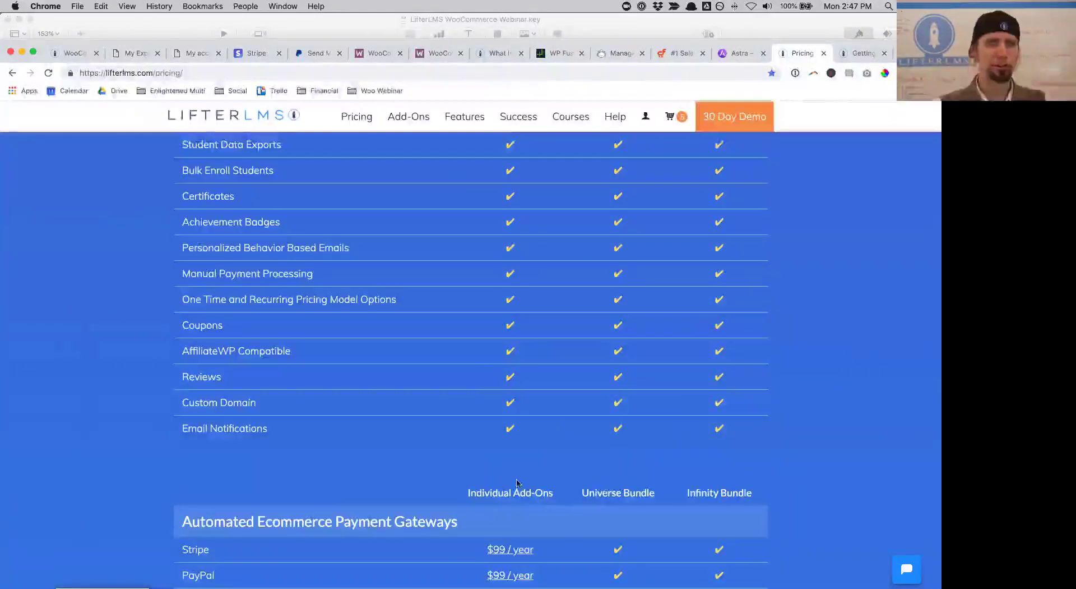
{"action": "scroll", "coordinate": [517, 482], "scroll_direction": "down", "scroll_amount": 5}
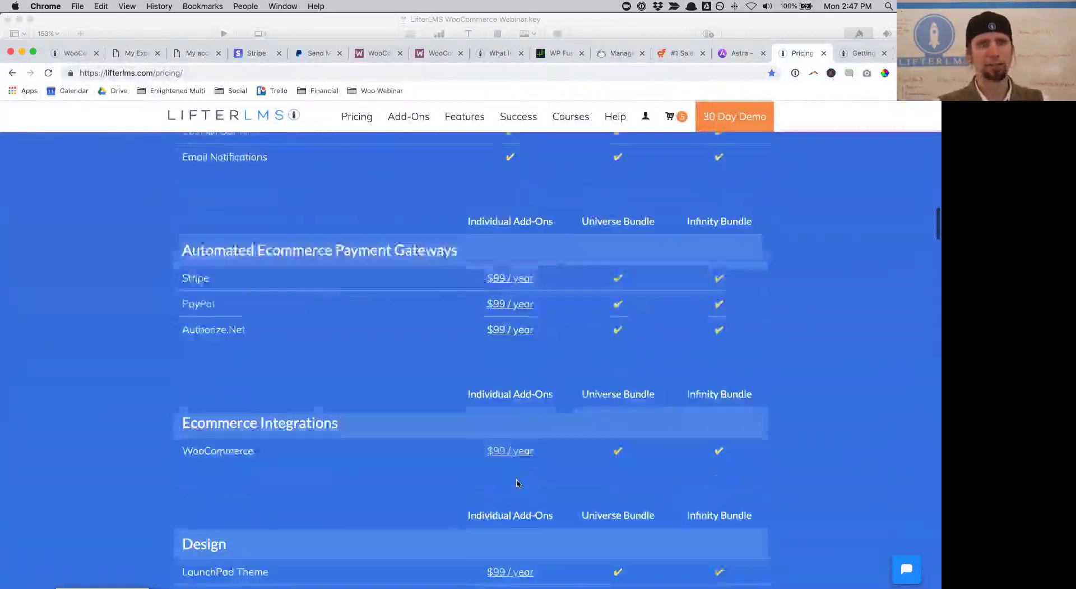
{"action": "scroll", "coordinate": [300, 493], "scroll_direction": "down", "scroll_amount": 2}
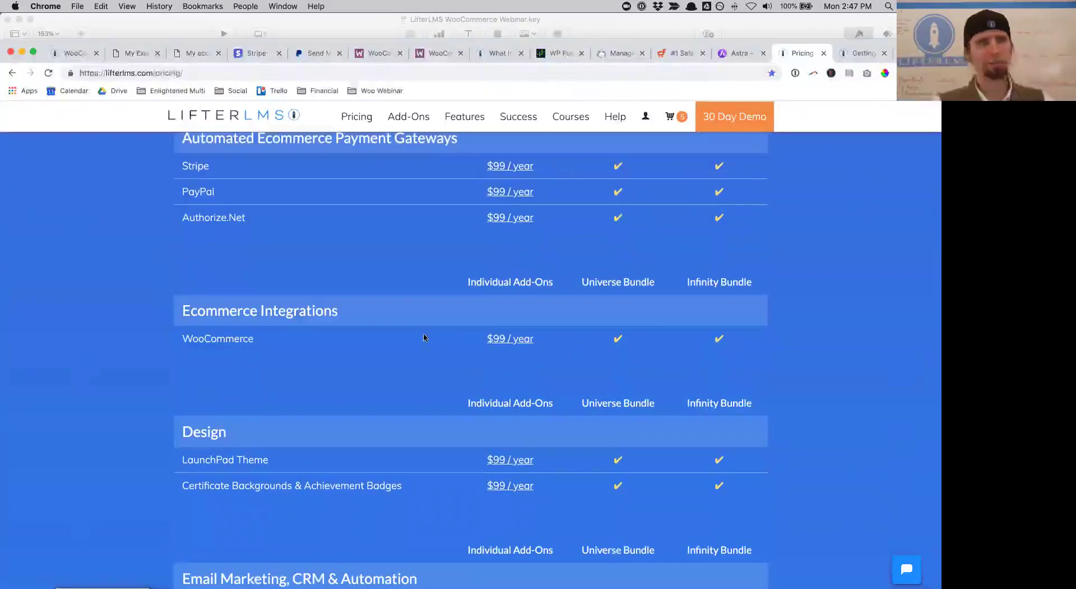
{"action": "scroll", "coordinate": [342, 383], "scroll_direction": "down", "scroll_amount": 3}
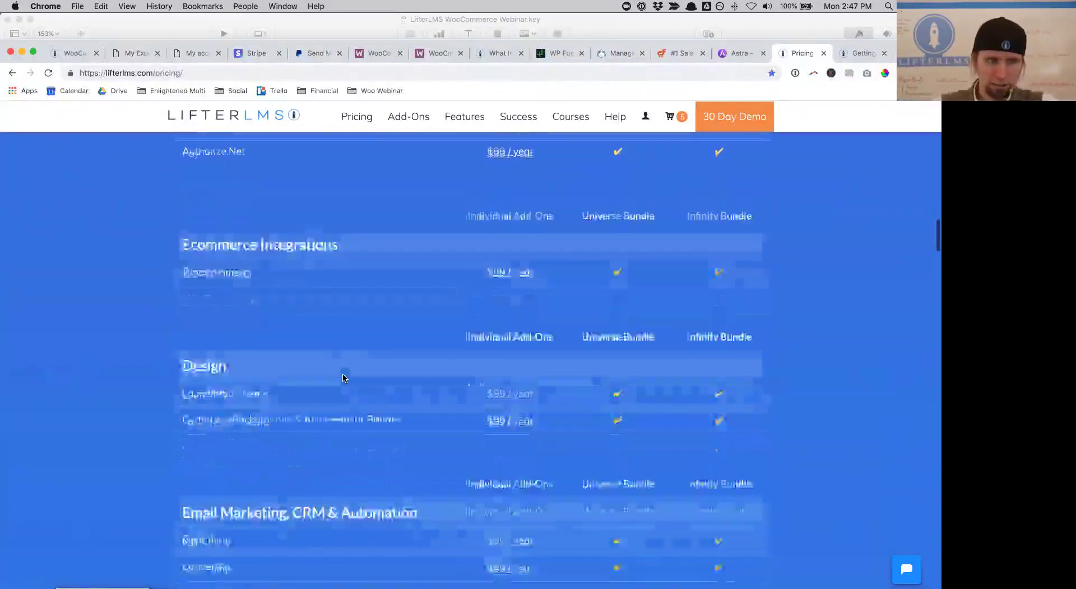
{"action": "scroll", "coordinate": [344, 378], "scroll_direction": "down", "scroll_amount": 3}
{"action": "scroll", "coordinate": [343, 378], "scroll_direction": "up", "scroll_amount": 2}
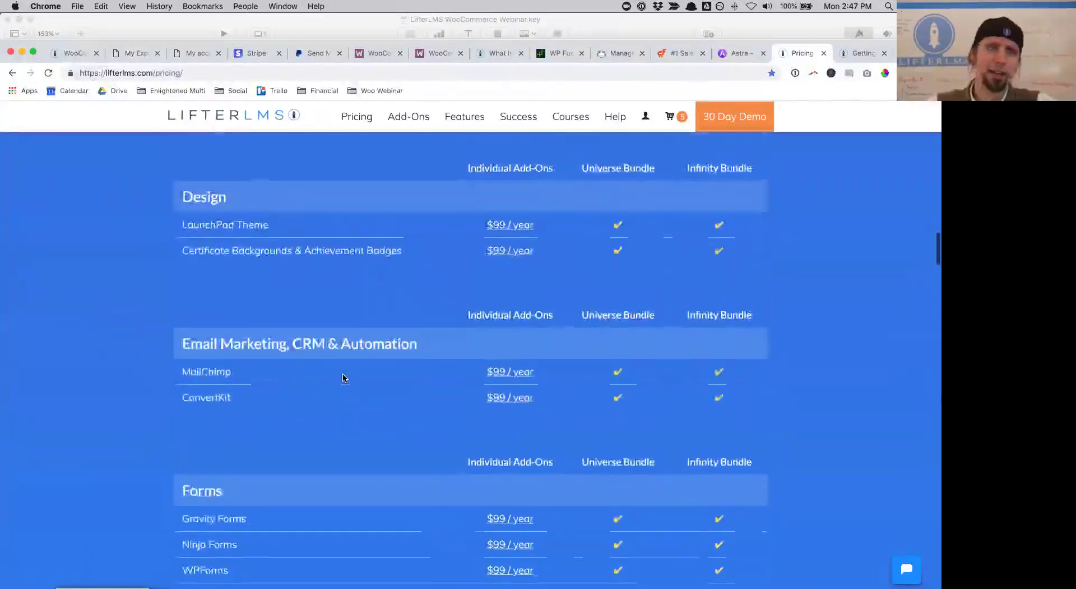
{"action": "scroll", "coordinate": [344, 378], "scroll_direction": "down", "scroll_amount": 2}
{"action": "scroll", "coordinate": [344, 378], "scroll_direction": "down", "scroll_amount": 2}
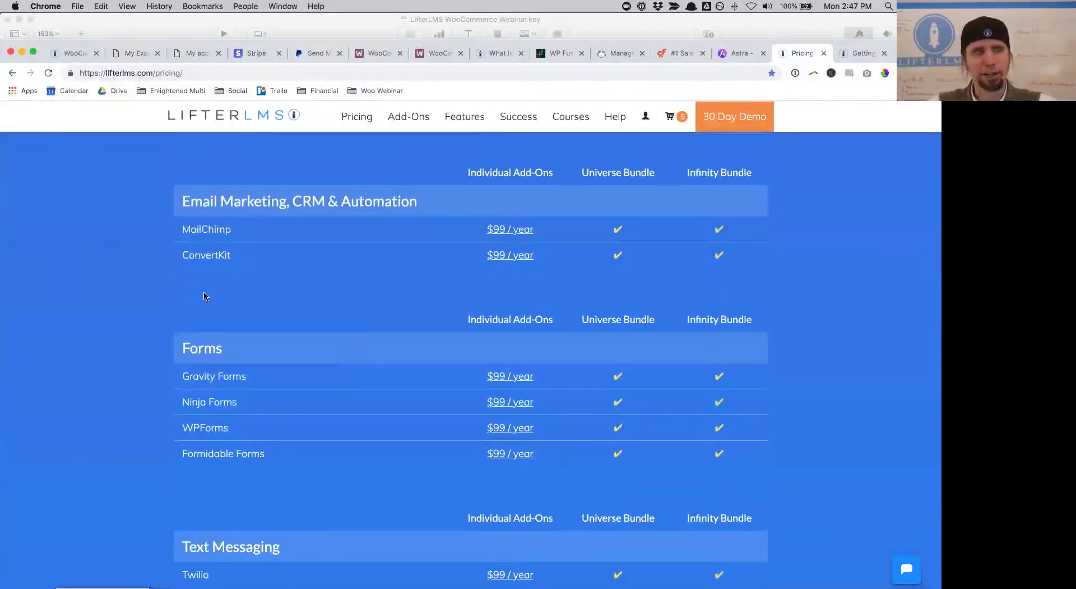
{"action": "scroll", "coordinate": [205, 296], "scroll_direction": "down", "scroll_amount": 3}
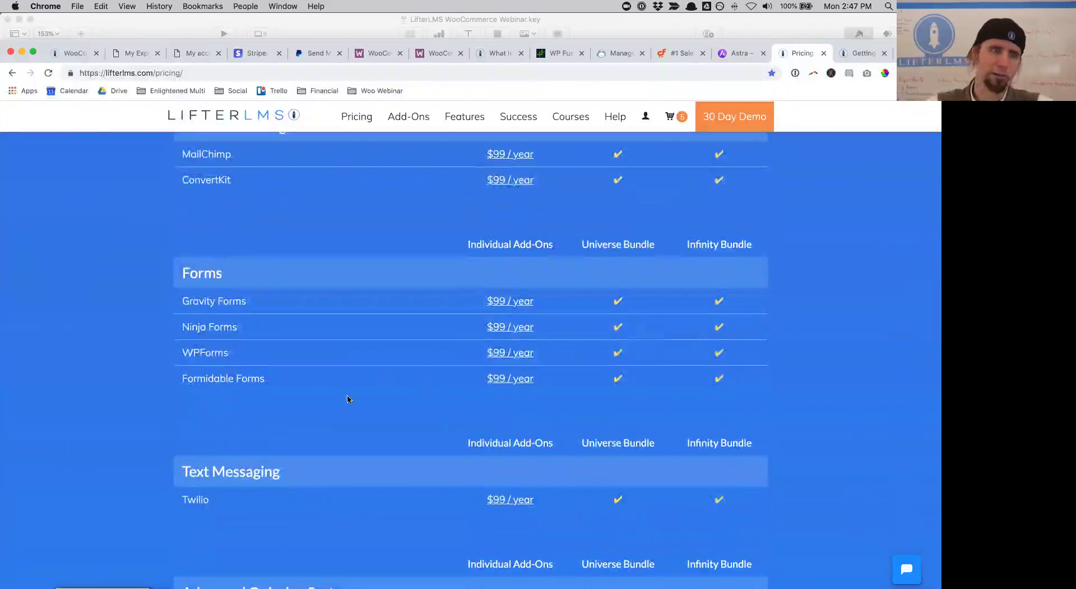
{"action": "scroll", "coordinate": [347, 399], "scroll_direction": "down", "scroll_amount": 3}
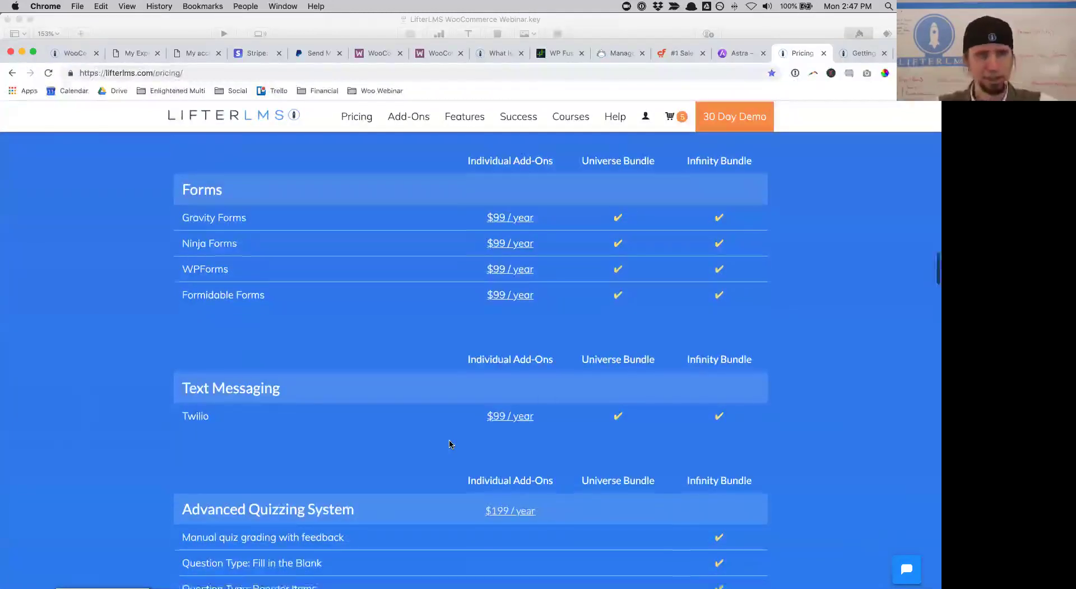
{"action": "scroll", "coordinate": [451, 444], "scroll_direction": "down", "scroll_amount": 8}
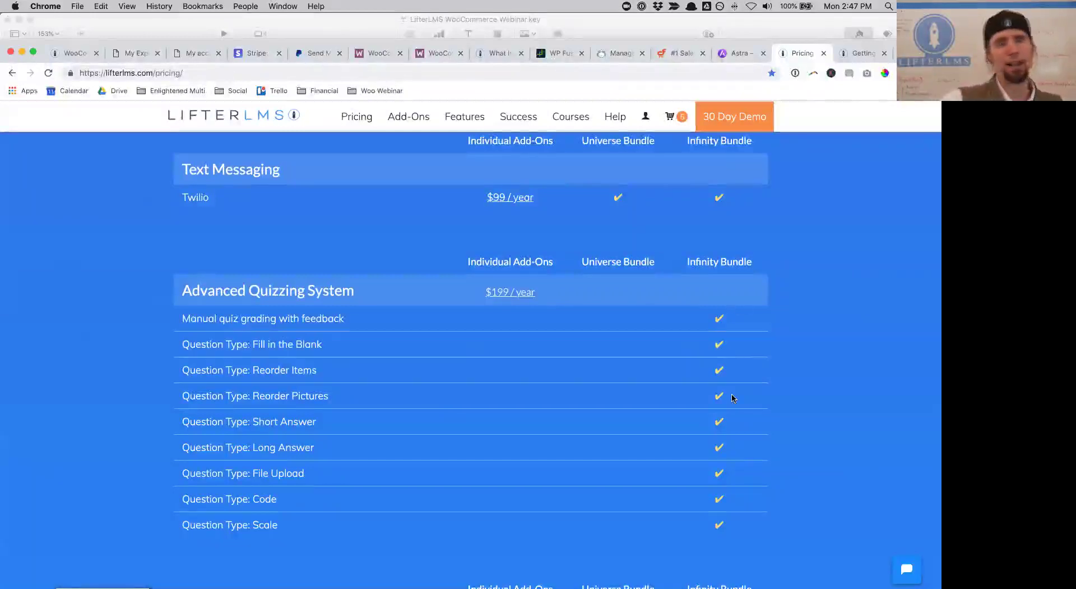
{"action": "scroll", "coordinate": [370, 272], "scroll_direction": "down", "scroll_amount": 1}
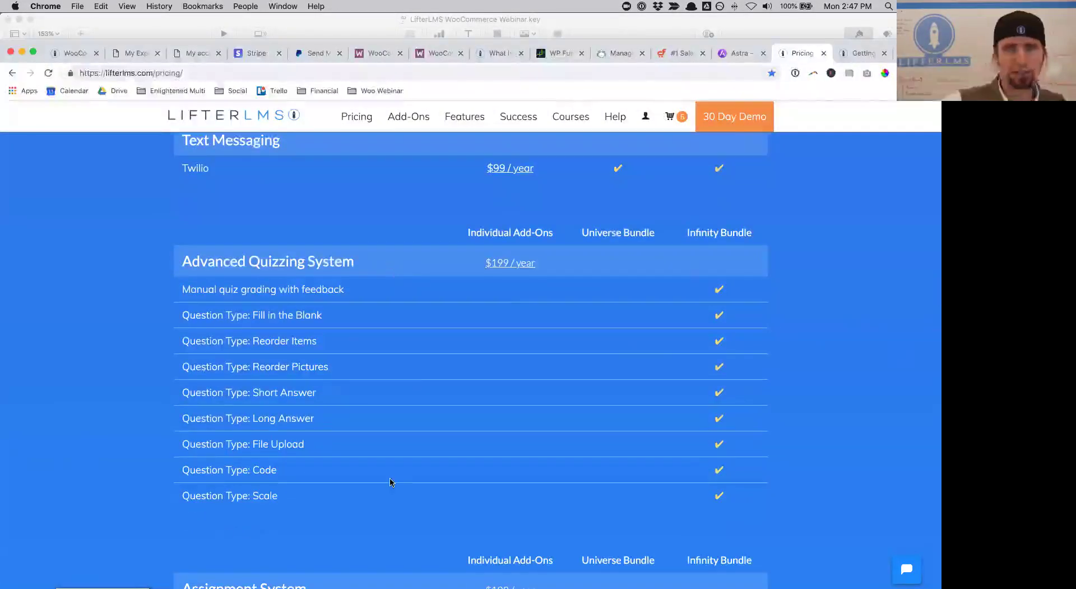
{"action": "scroll", "coordinate": [391, 480], "scroll_direction": "down", "scroll_amount": 10}
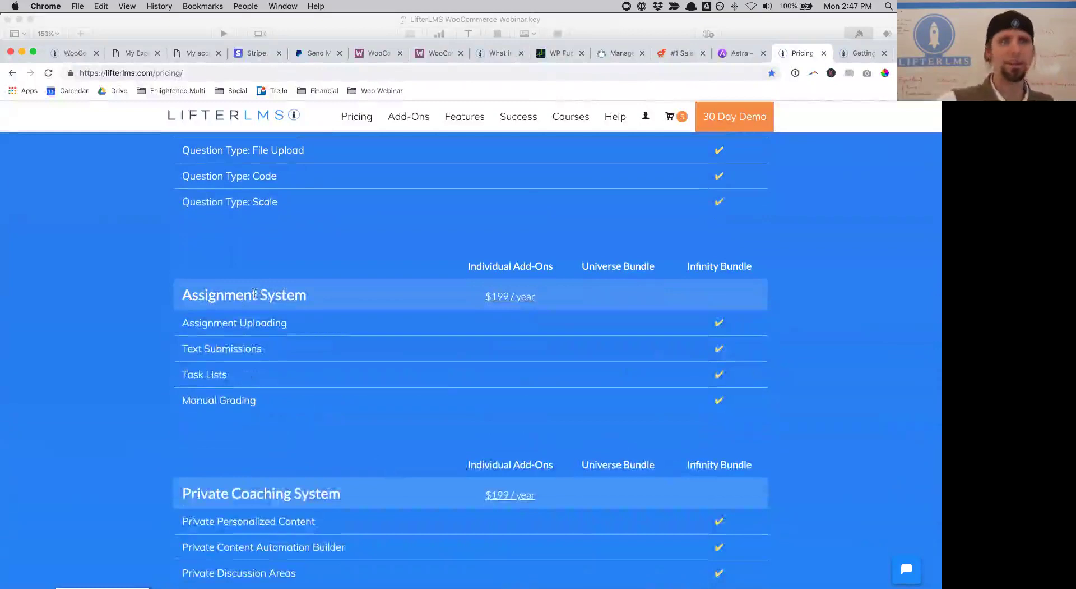
{"action": "scroll", "coordinate": [449, 395], "scroll_direction": "down", "scroll_amount": 6}
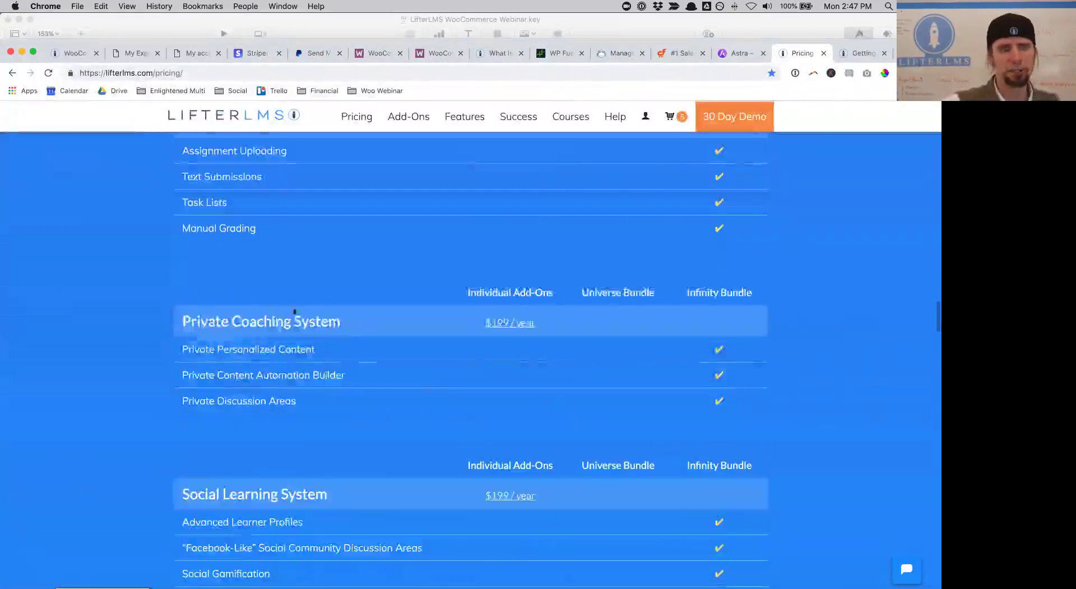
{"action": "scroll", "coordinate": [337, 447], "scroll_direction": "down", "scroll_amount": 5}
{"action": "scroll", "coordinate": [335, 448], "scroll_direction": "down", "scroll_amount": 6}
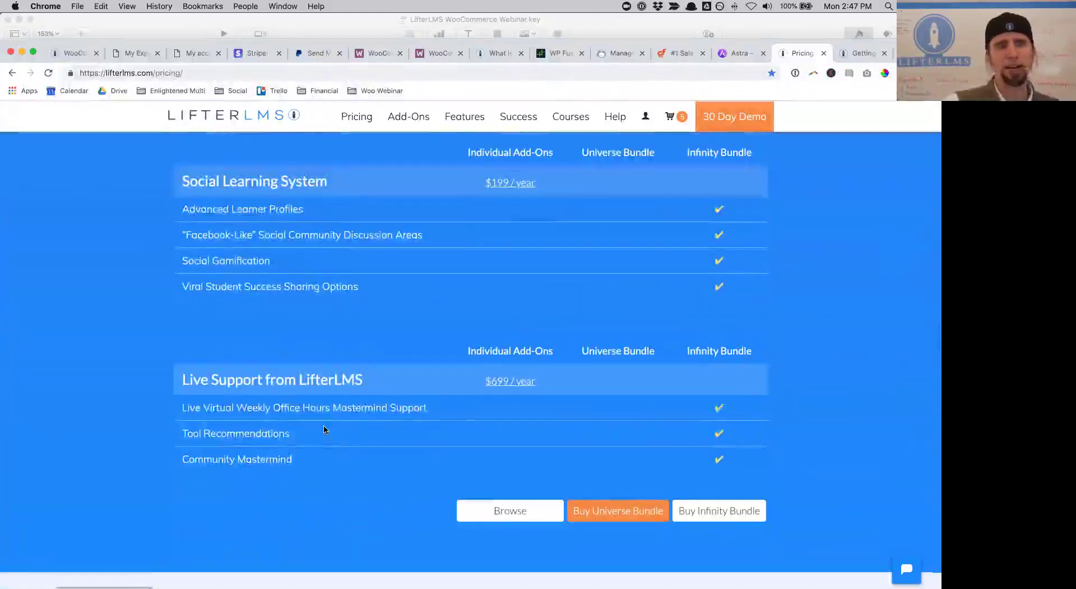
Step: Scroll back up to the plan cards: Individual Add-Ons $99+, Universe Bundle $299, Infinity Bundle $999
{"action": "scroll", "coordinate": [324, 427], "scroll_direction": "up", "scroll_amount": 4}
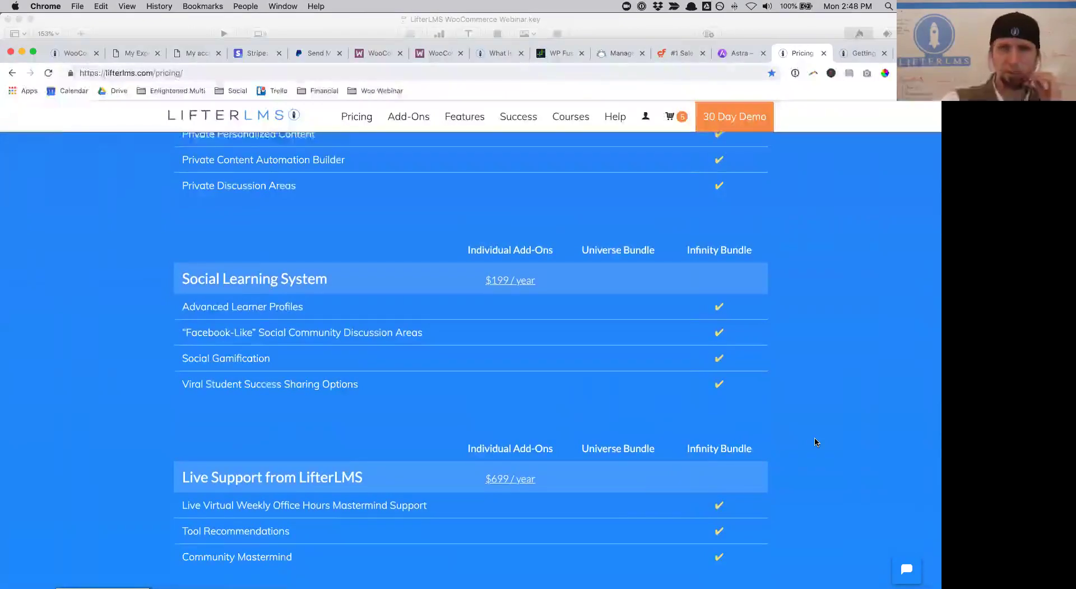
{"action": "scroll", "coordinate": [816, 441], "scroll_direction": "up", "scroll_amount": 12}
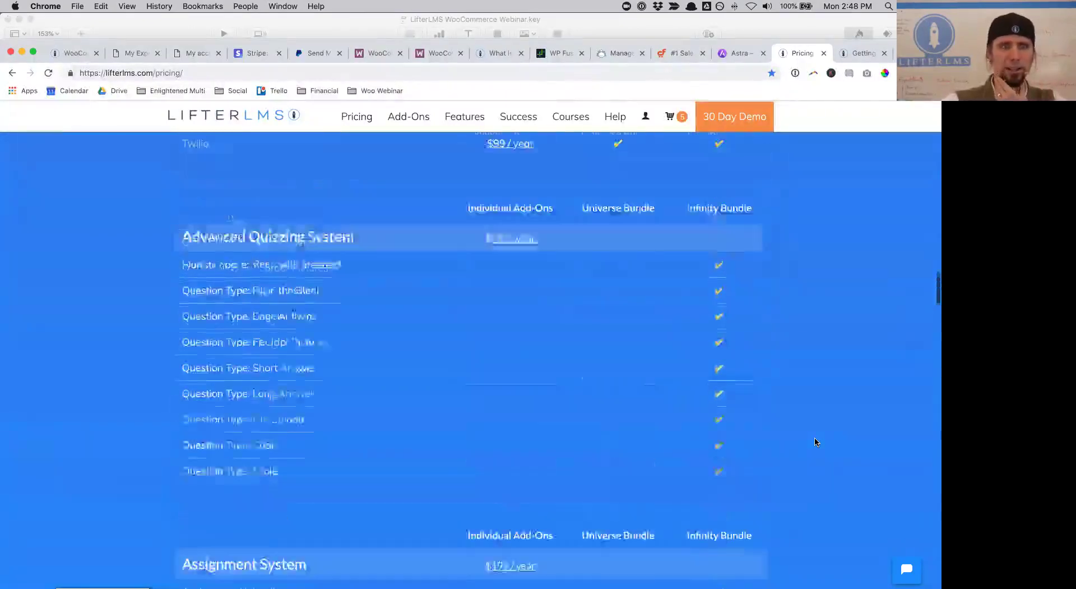
{"action": "scroll", "coordinate": [816, 442], "scroll_direction": "up", "scroll_amount": 2}
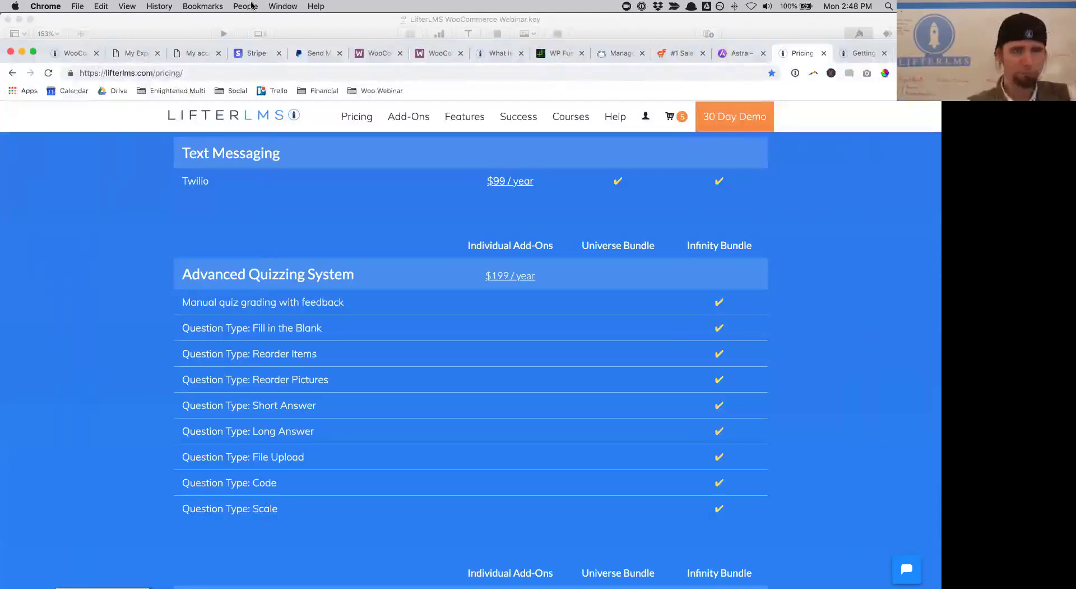
{"action": "scroll", "coordinate": [470, 335], "scroll_direction": "down", "scroll_amount": 3}
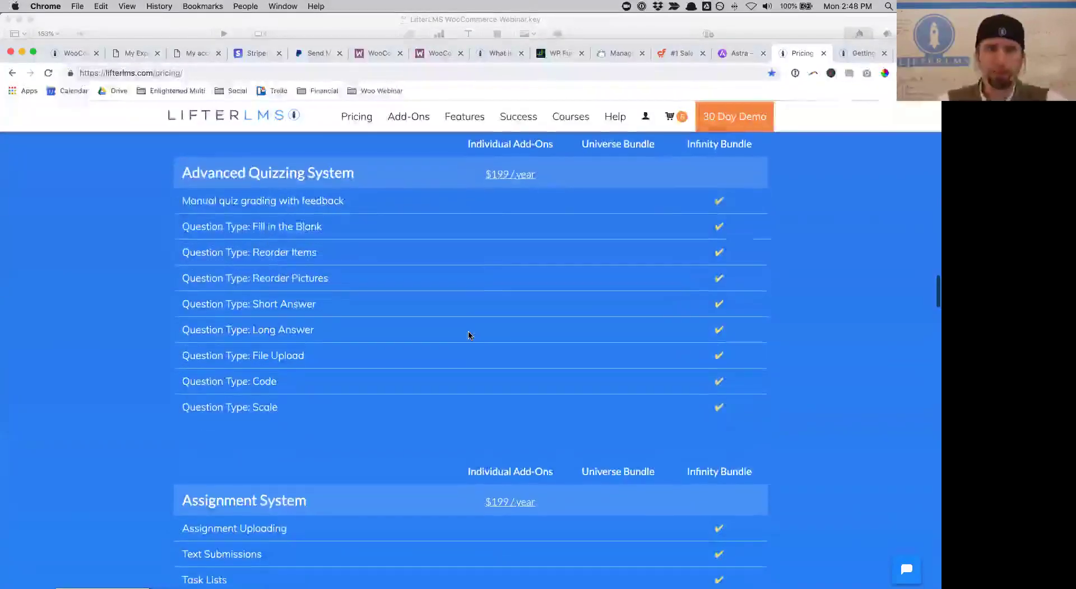
{"action": "scroll", "coordinate": [469, 335], "scroll_direction": "up", "scroll_amount": 1}
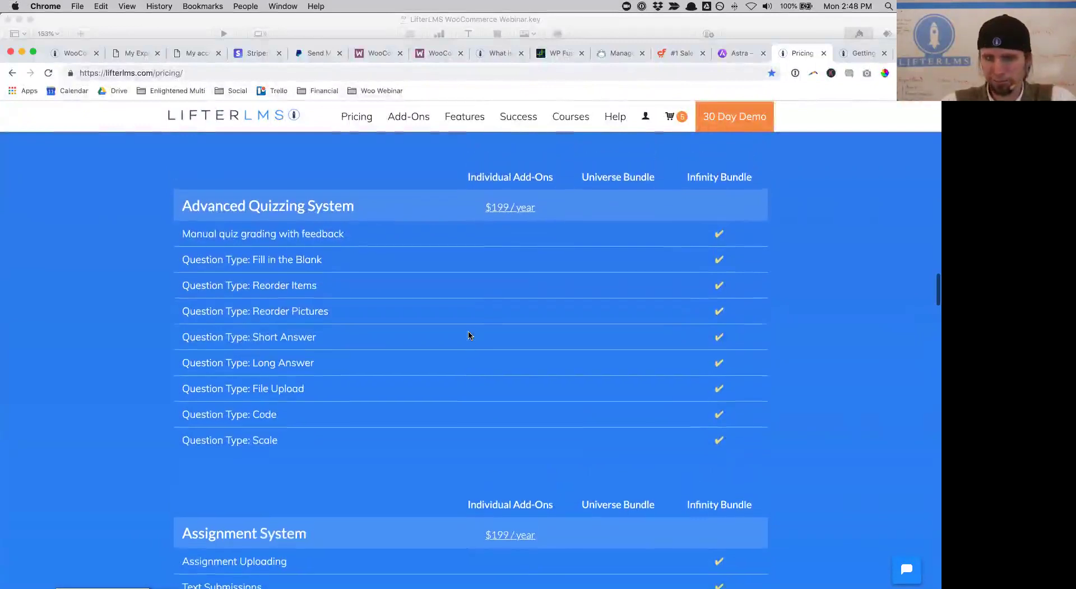
{"action": "scroll", "coordinate": [469, 335], "scroll_direction": "up", "scroll_amount": 15}
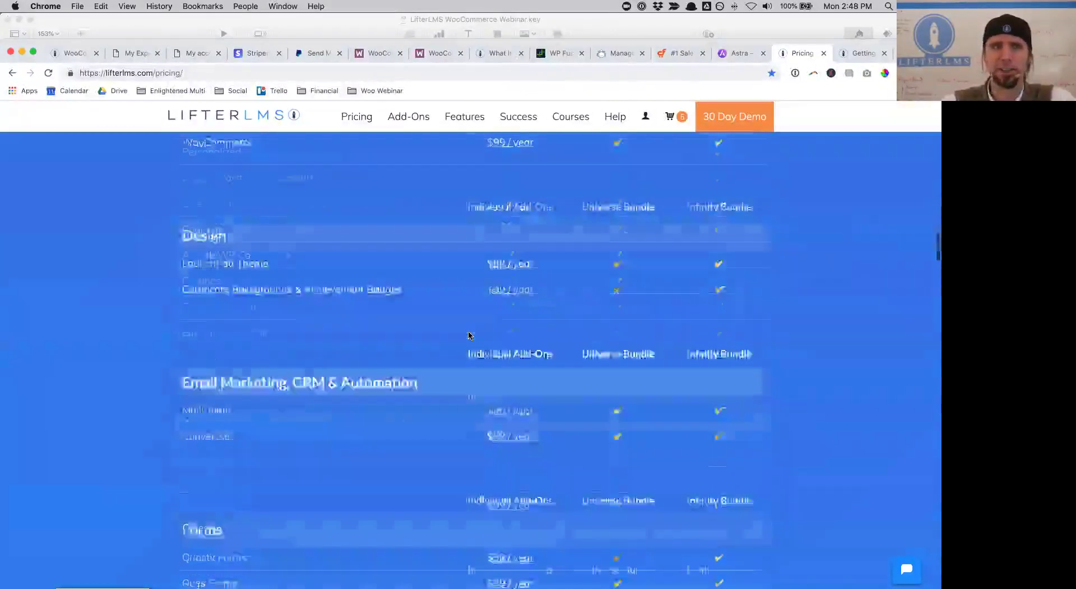
{"action": "scroll", "coordinate": [469, 335], "scroll_direction": "up", "scroll_amount": 10}
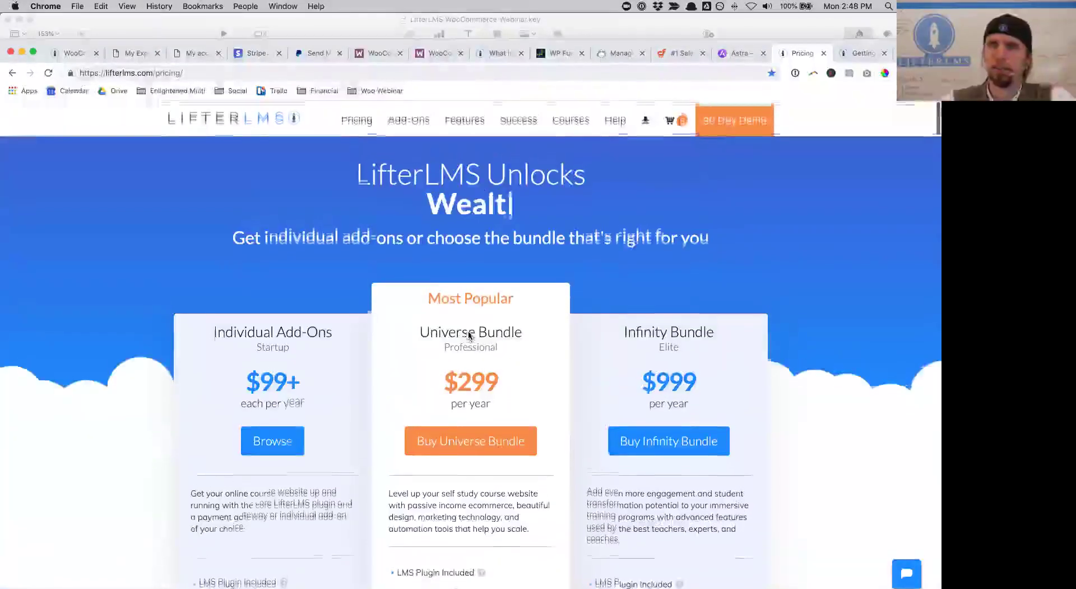
{"action": "scroll", "coordinate": [520, 539], "scroll_direction": "down", "scroll_amount": 6}
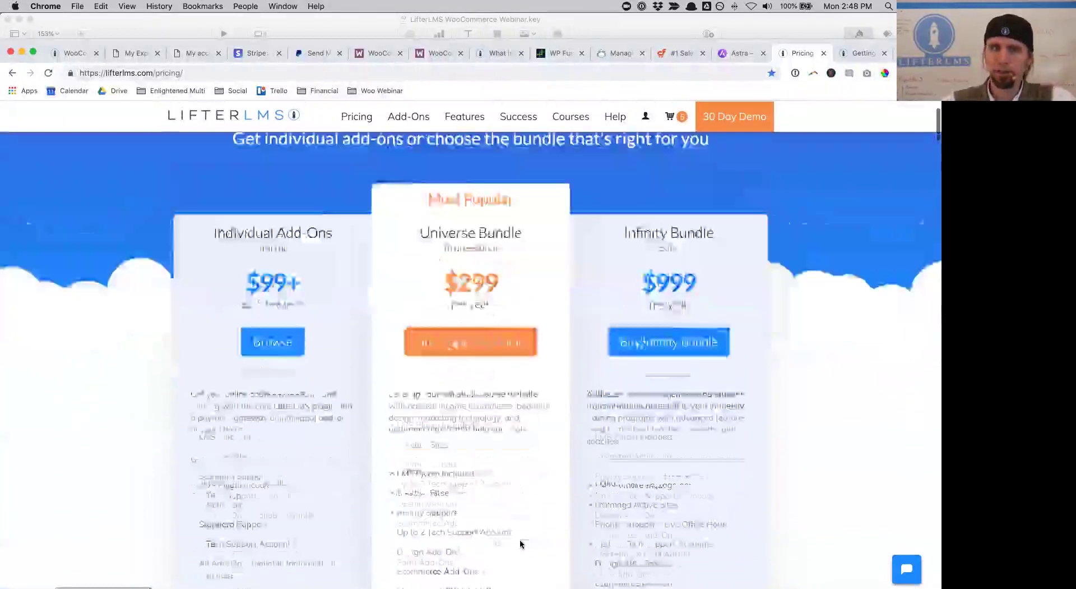
{"action": "scroll", "coordinate": [520, 544], "scroll_direction": "down", "scroll_amount": 20}
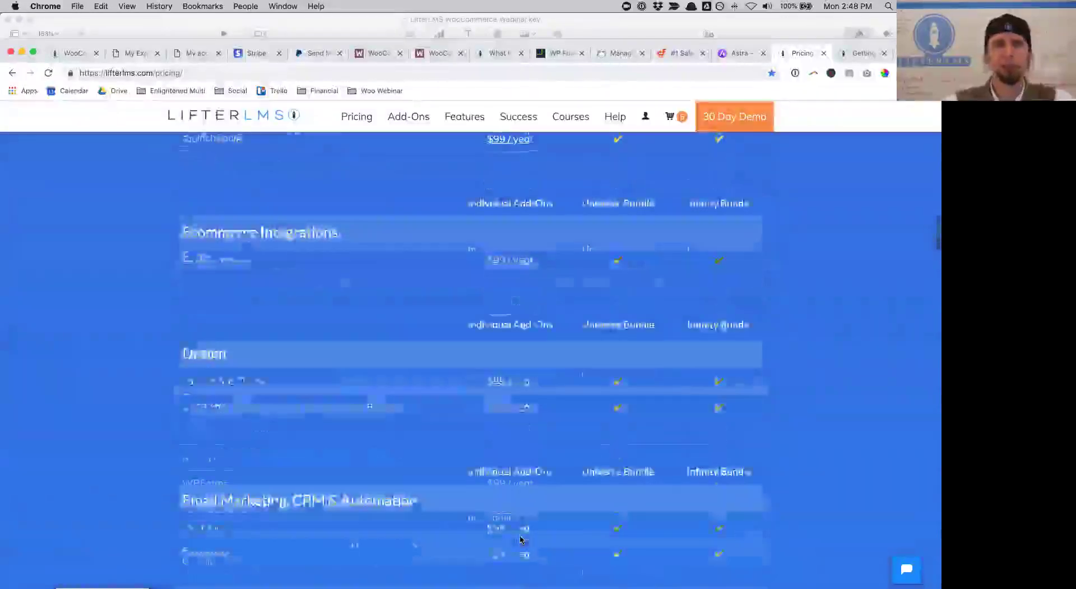
{"action": "scroll", "coordinate": [519, 540], "scroll_direction": "down", "scroll_amount": 20}
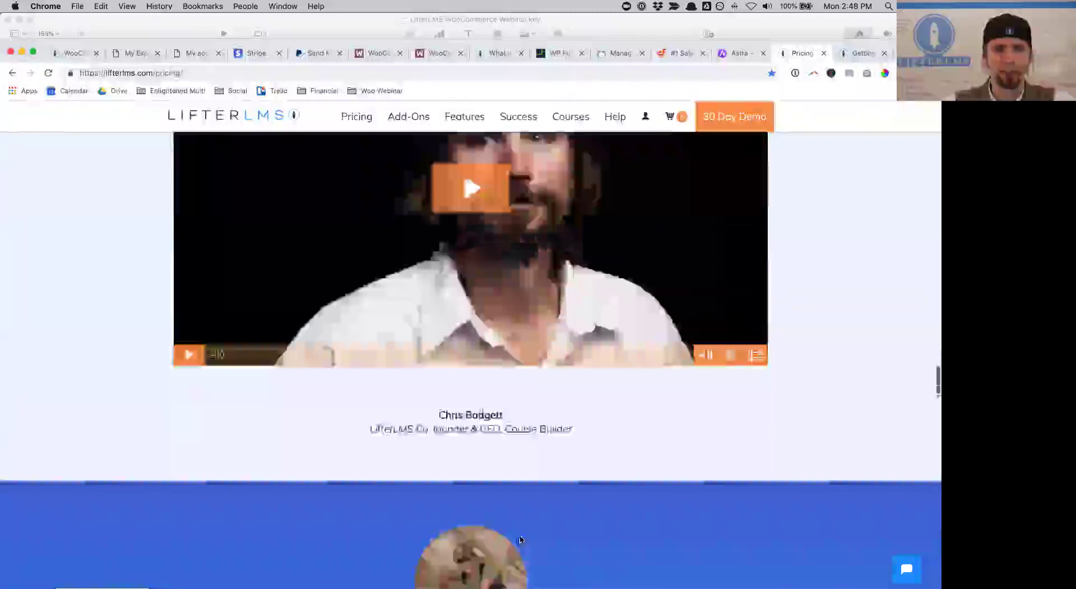
{"action": "scroll", "coordinate": [520, 539], "scroll_direction": "down", "scroll_amount": 20}
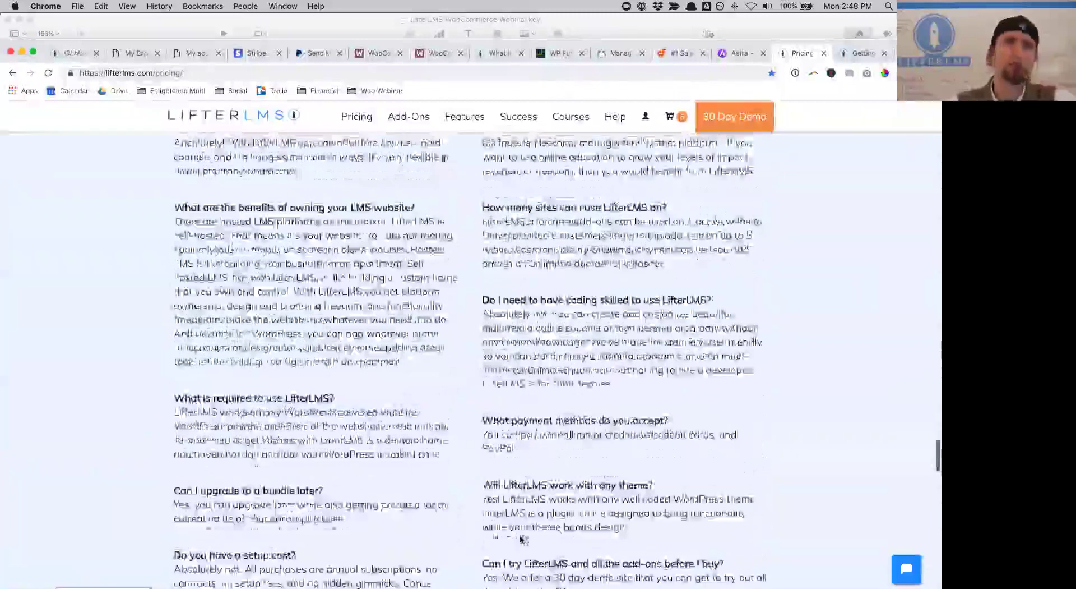
{"action": "scroll", "coordinate": [520, 538], "scroll_direction": "down", "scroll_amount": 20}
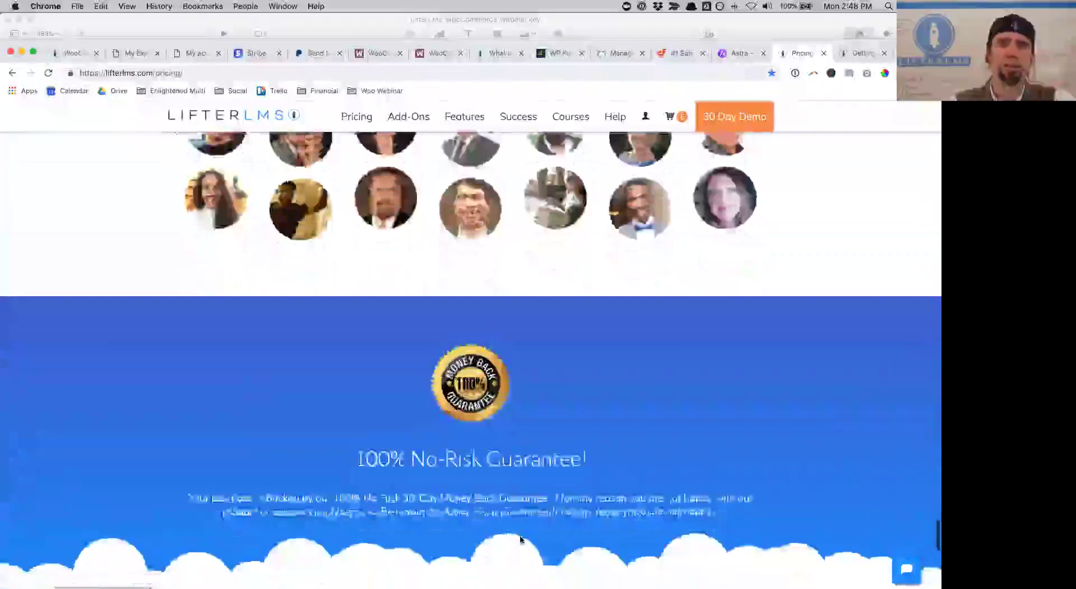
{"action": "scroll", "coordinate": [519, 533], "scroll_direction": "up", "scroll_amount": 3}
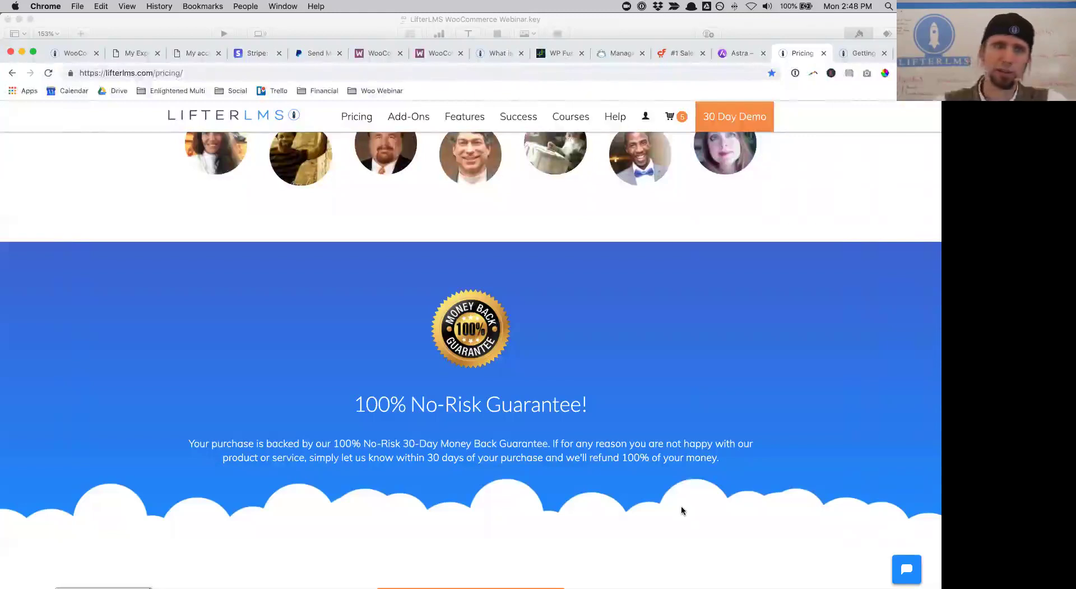
{"action": "scroll", "coordinate": [681, 507], "scroll_direction": "up", "scroll_amount": 20}
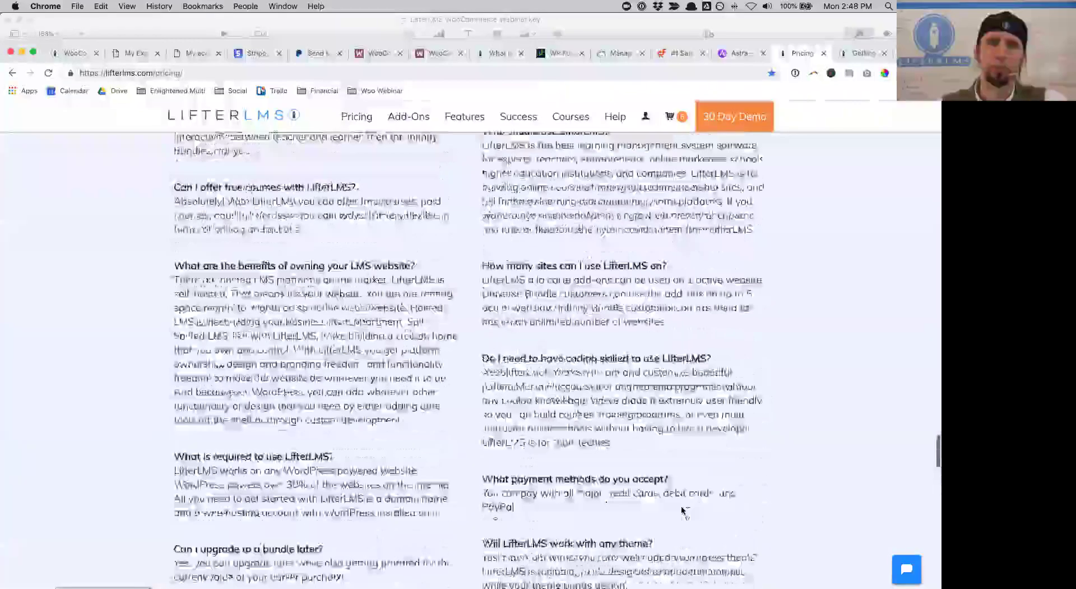
{"action": "scroll", "coordinate": [683, 510], "scroll_direction": "up", "scroll_amount": 20}
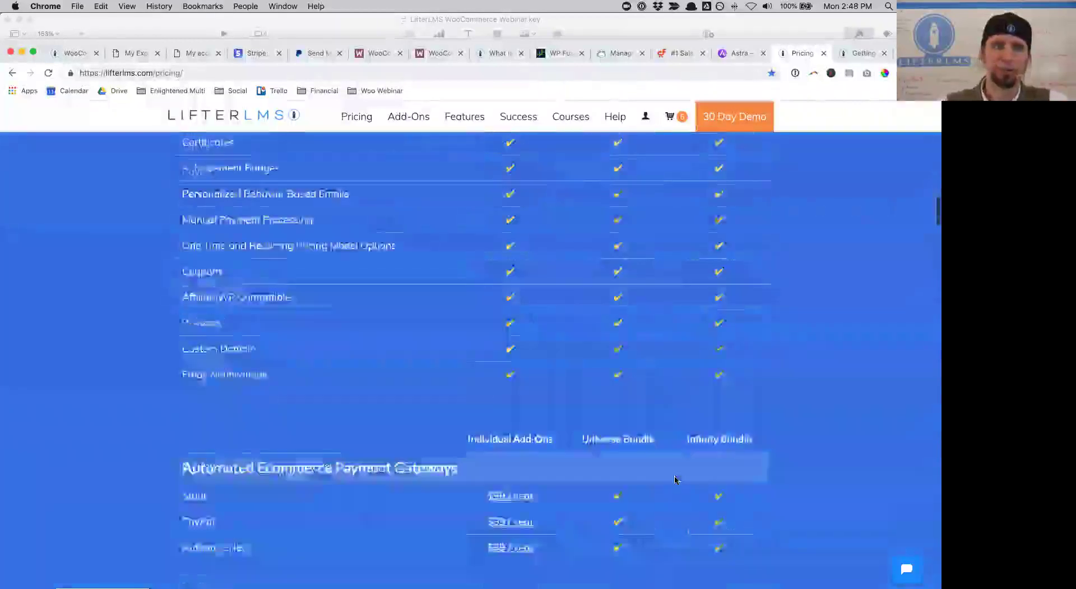
{"action": "scroll", "coordinate": [729, 286], "scroll_direction": "up", "scroll_amount": 20}
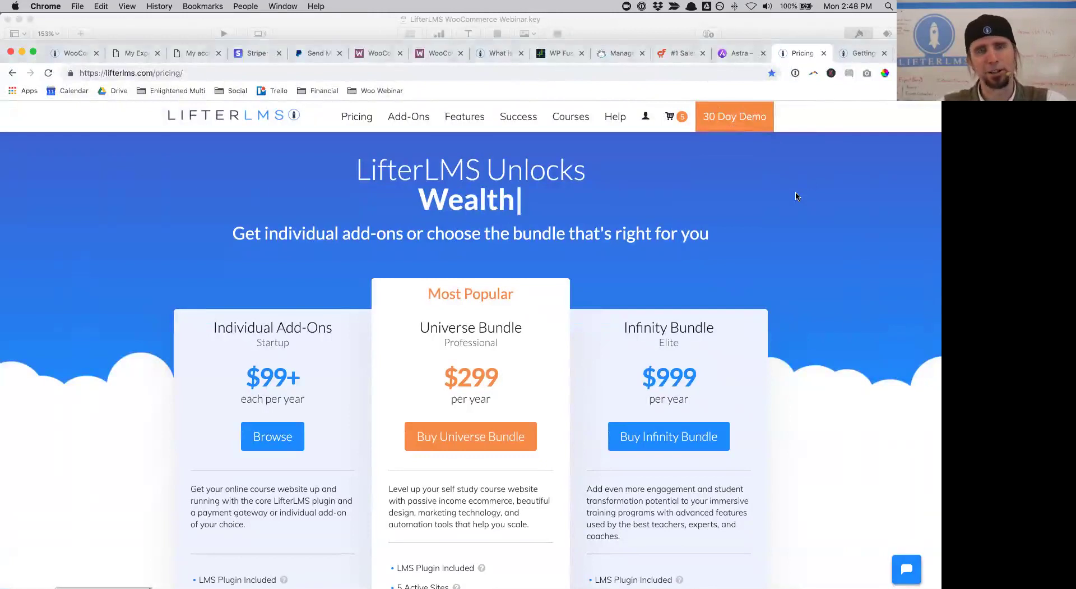
Step: Open the 30 Day Demo page offering a LifterLMS demo site for $1
{"action": "left_click", "coordinate": [740, 125]}
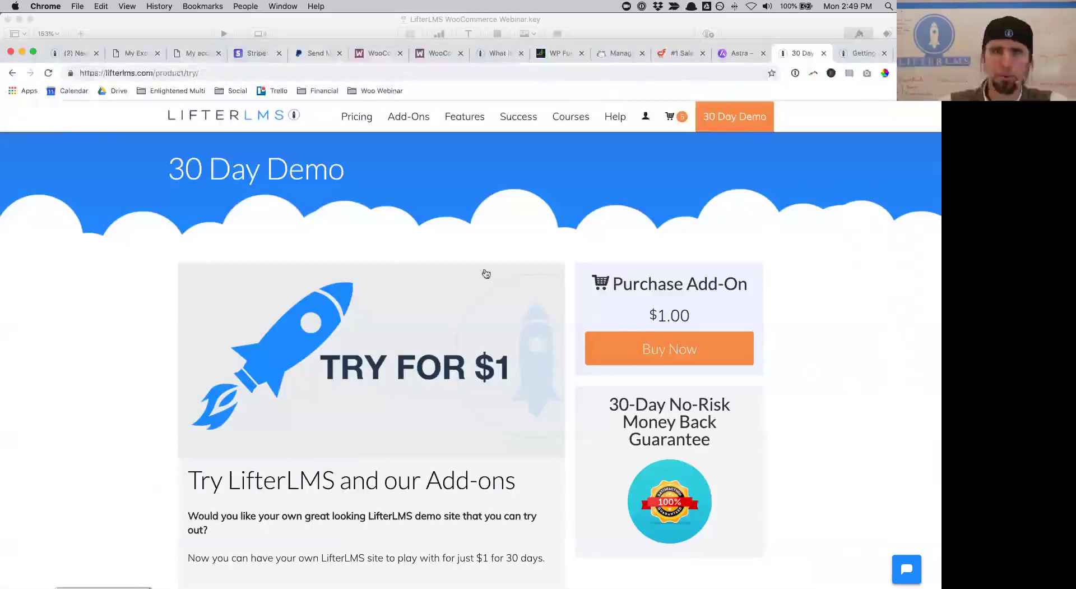
{"action": "scroll", "coordinate": [269, 358], "scroll_direction": "down", "scroll_amount": 1}
{"action": "scroll", "coordinate": [269, 358], "scroll_direction": "up", "scroll_amount": 1}
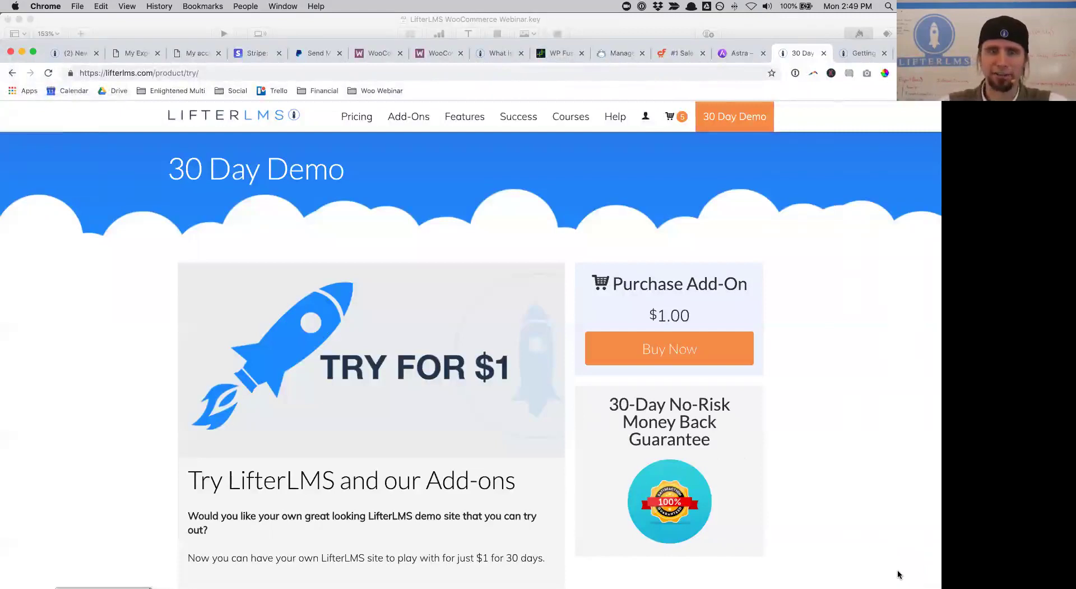
Step: Open and close the live chat widget, then scroll to the footer and back
{"action": "left_click", "coordinate": [898, 574]}
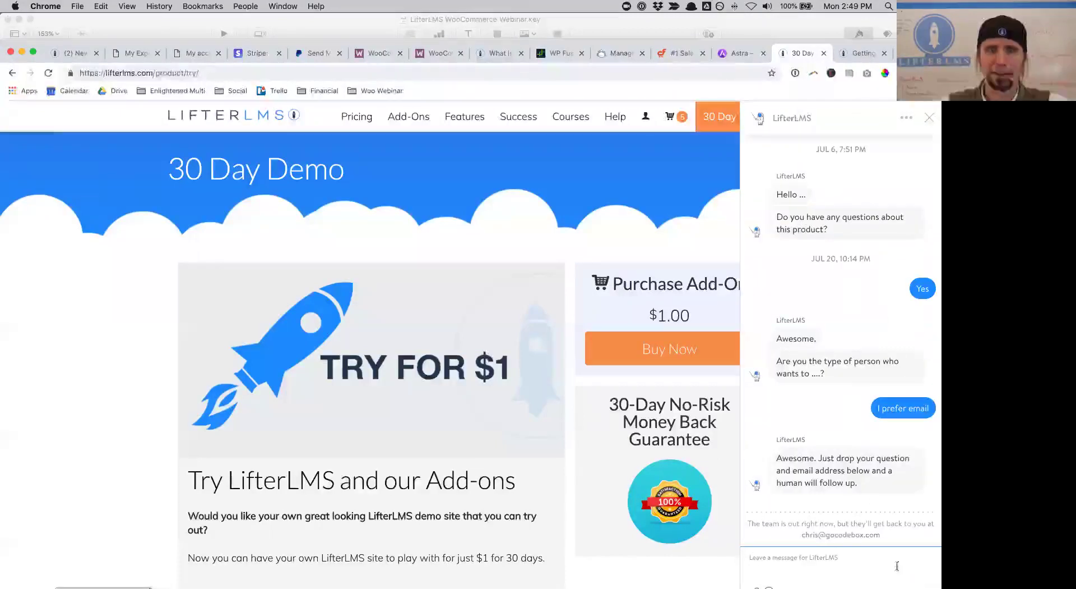
{"action": "left_click", "coordinate": [930, 119]}
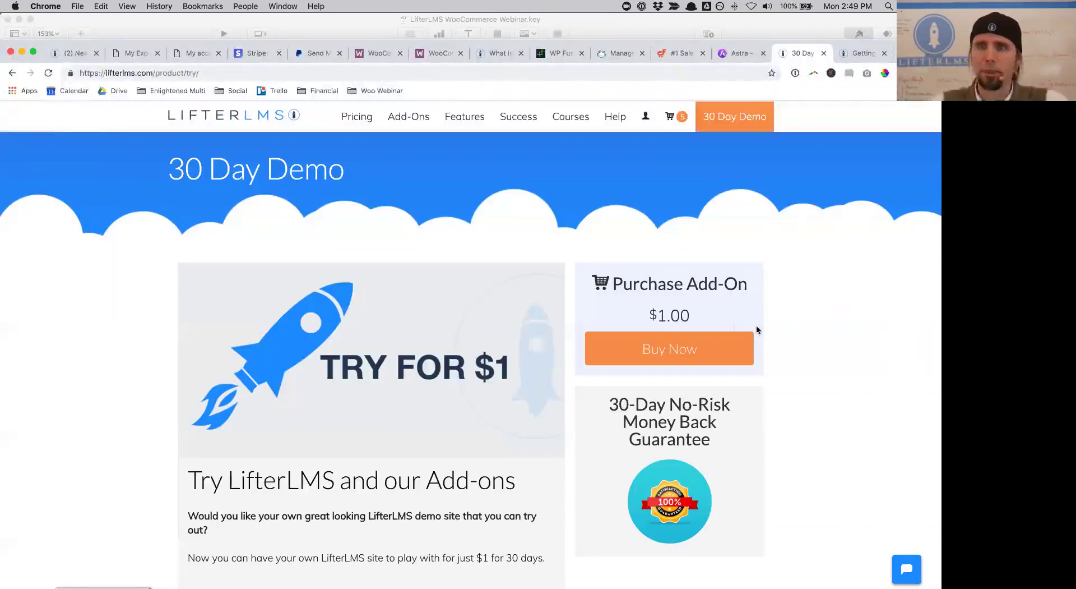
{"action": "scroll", "coordinate": [697, 408], "scroll_direction": "down", "scroll_amount": 5}
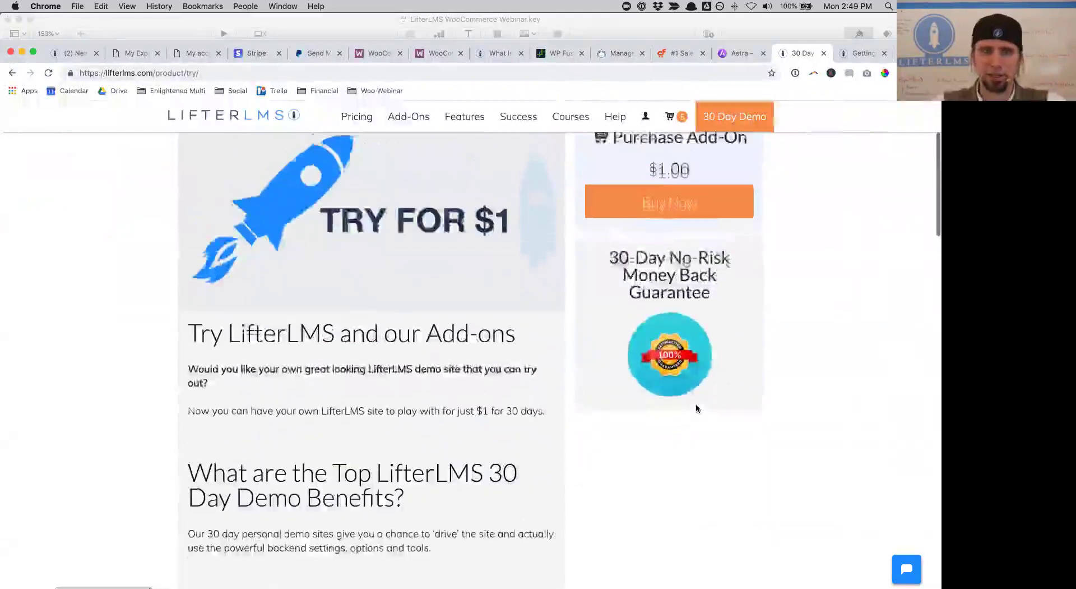
{"action": "scroll", "coordinate": [697, 408], "scroll_direction": "up", "scroll_amount": 3}
{"action": "scroll", "coordinate": [697, 407], "scroll_direction": "down", "scroll_amount": 20}
{"action": "scroll", "coordinate": [697, 408], "scroll_direction": "up", "scroll_amount": 4}
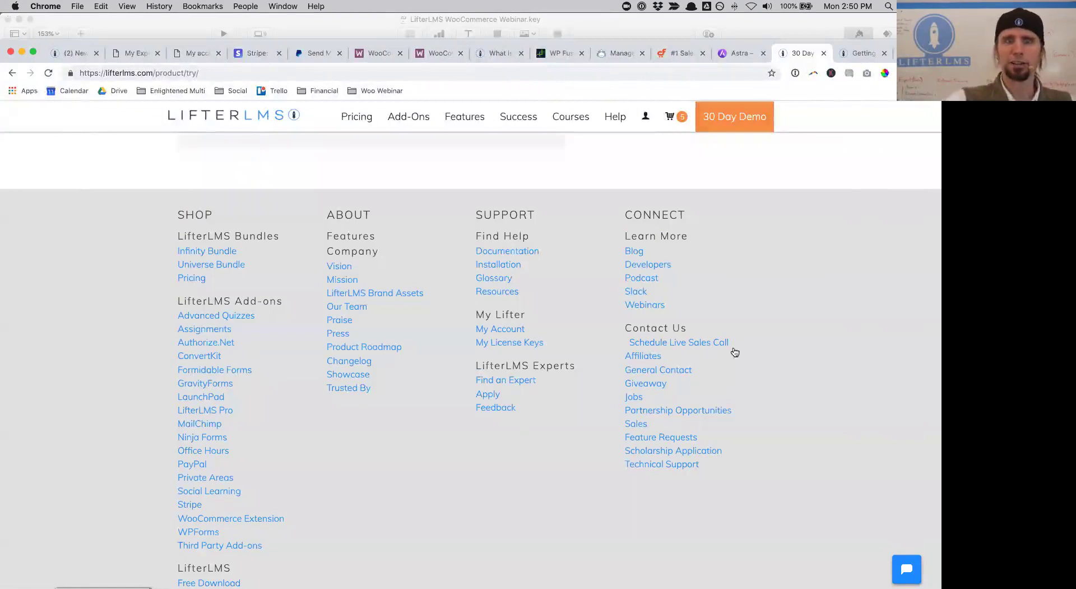
{"action": "scroll", "coordinate": [819, 360], "scroll_direction": "up", "scroll_amount": 1}
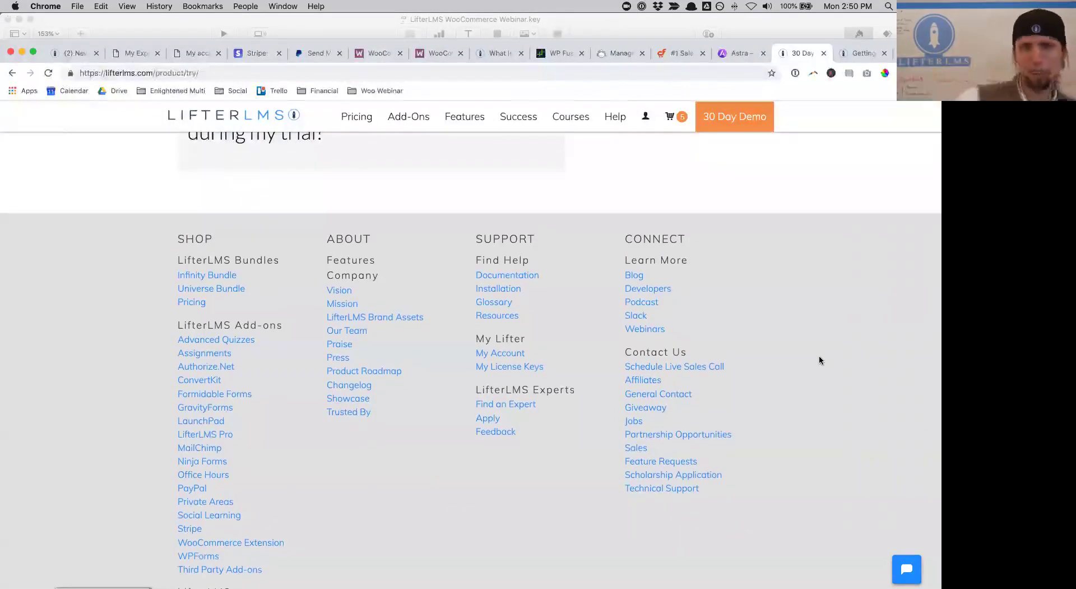
{"action": "scroll", "coordinate": [820, 360], "scroll_direction": "up", "scroll_amount": 15}
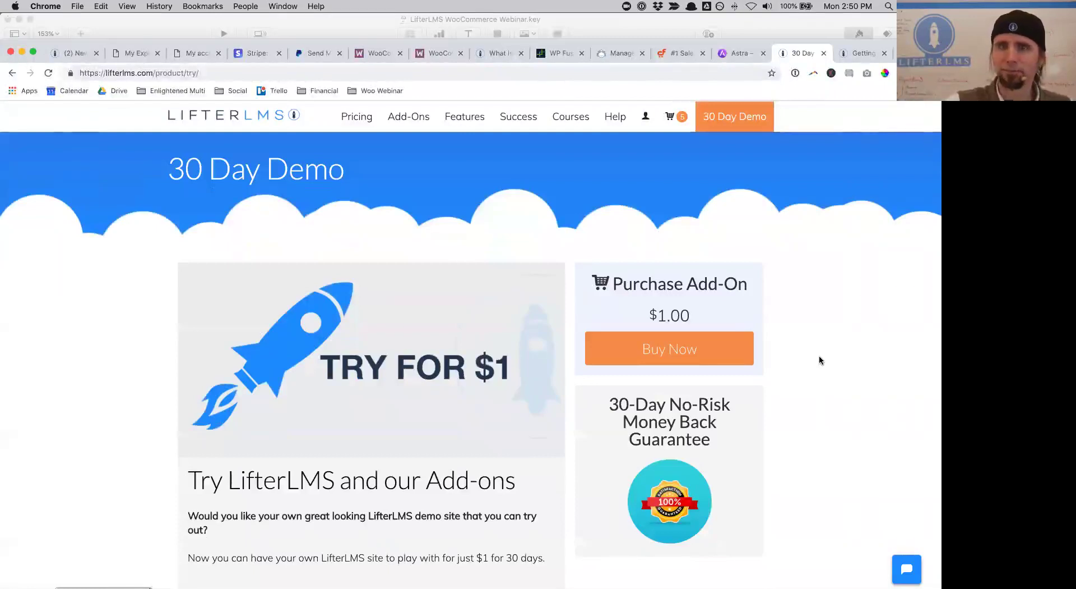
Step: Read through the 'Getting Started with LifterLMS and WooCommerce' article's overview and integration setup steps
{"action": "left_click", "coordinate": [851, 54]}
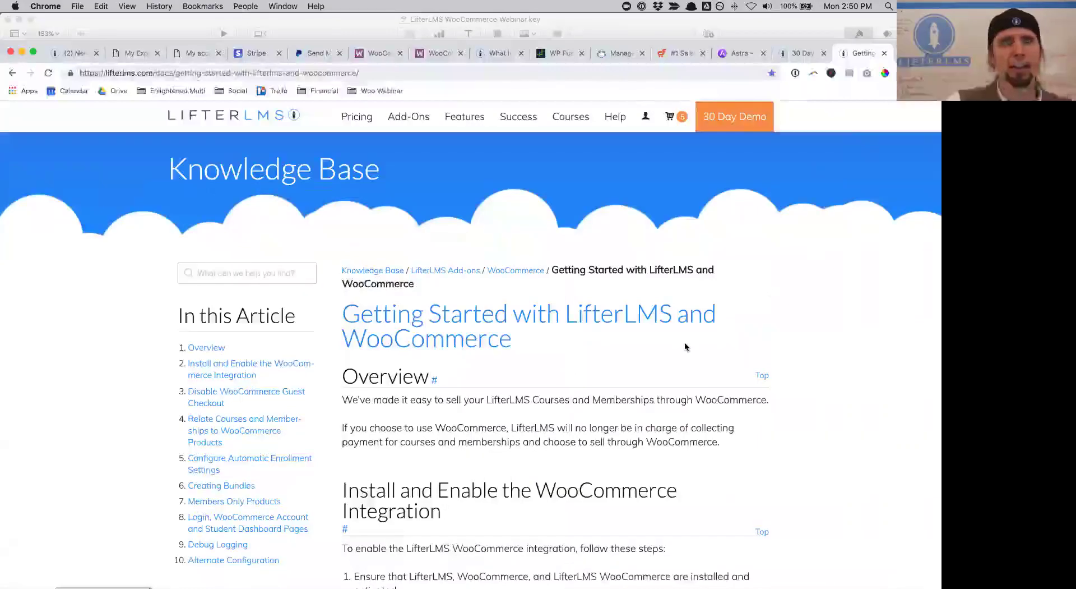
{"action": "scroll", "coordinate": [685, 343], "scroll_direction": "down", "scroll_amount": 3}
{"action": "scroll", "coordinate": [685, 344], "scroll_direction": "down", "scroll_amount": 5}
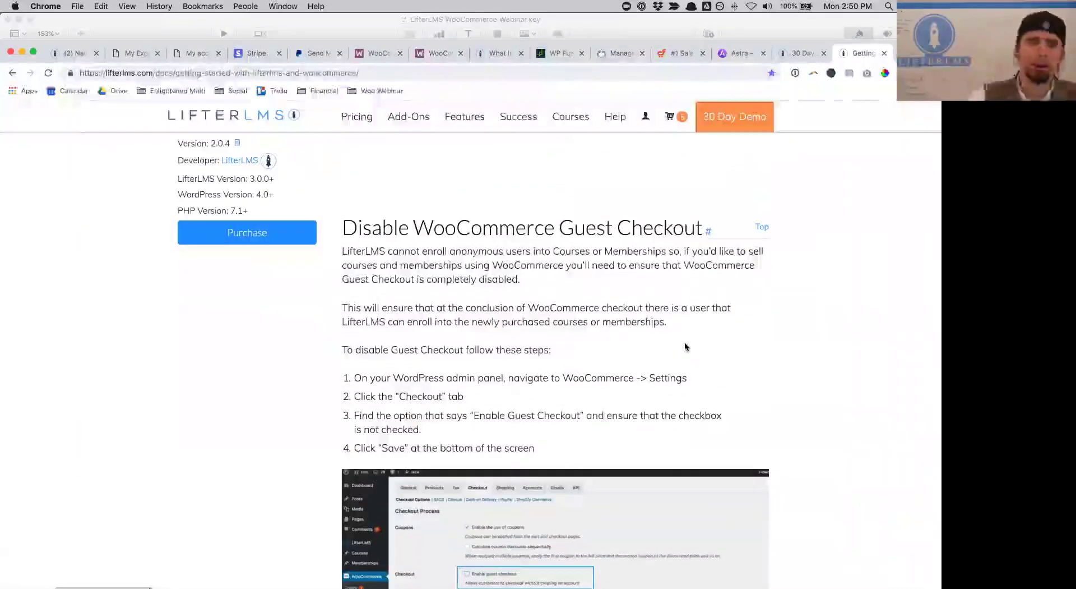
{"action": "scroll", "coordinate": [685, 347], "scroll_direction": "down", "scroll_amount": 6}
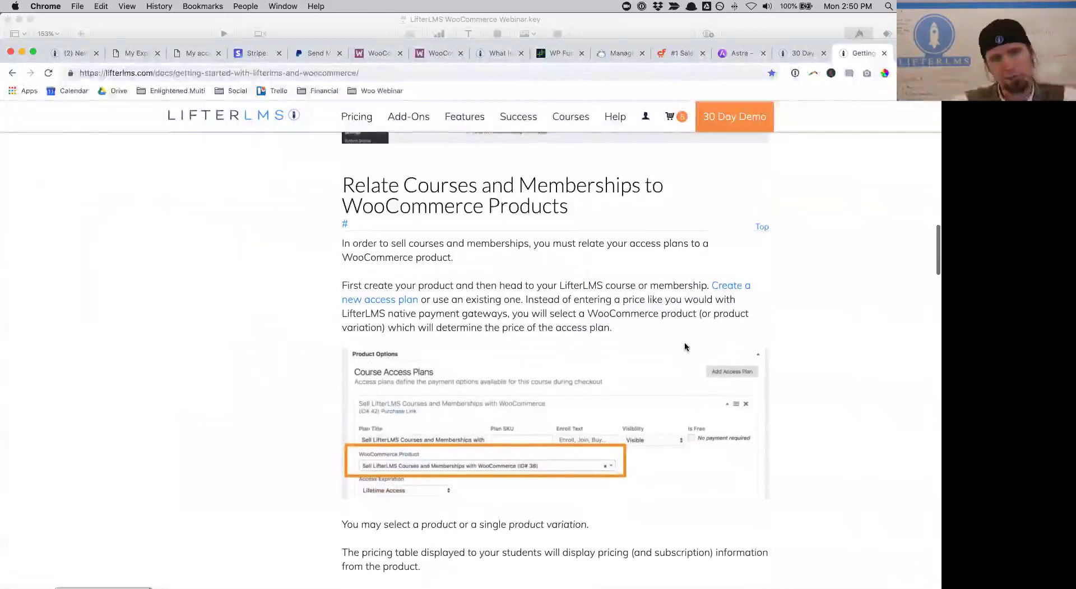
{"action": "scroll", "coordinate": [685, 346], "scroll_direction": "up", "scroll_amount": 3}
{"action": "scroll", "coordinate": [685, 346], "scroll_direction": "down", "scroll_amount": 10}
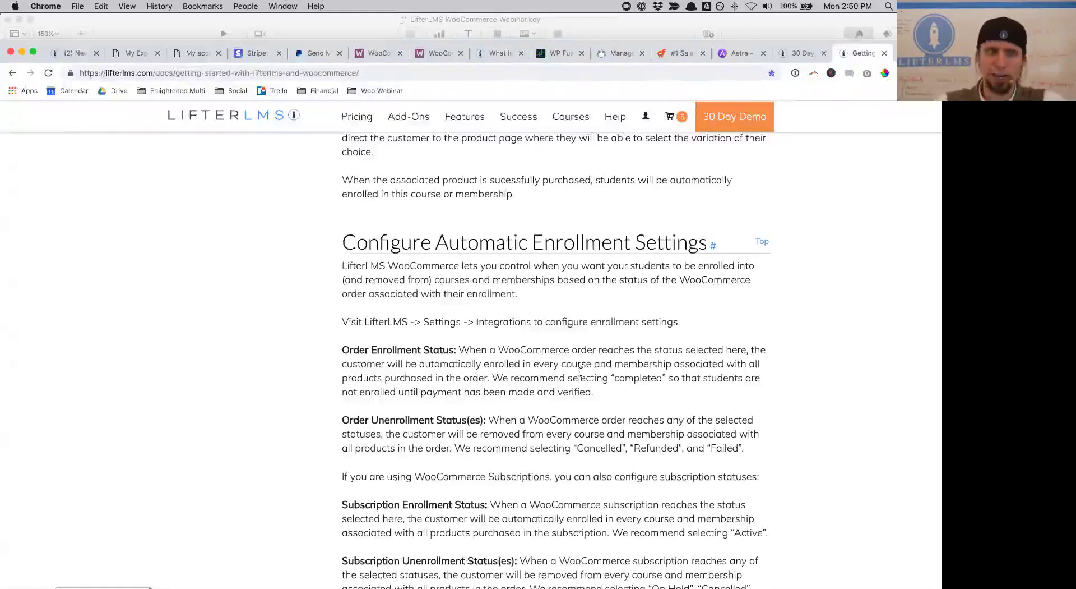
{"action": "scroll", "coordinate": [581, 372], "scroll_direction": "down", "scroll_amount": 6}
{"action": "scroll", "coordinate": [580, 376], "scroll_direction": "down", "scroll_amount": 6}
{"action": "scroll", "coordinate": [580, 369], "scroll_direction": "down", "scroll_amount": 7}
{"action": "scroll", "coordinate": [581, 372], "scroll_direction": "up", "scroll_amount": 7}
{"action": "scroll", "coordinate": [581, 375], "scroll_direction": "up", "scroll_amount": 20}
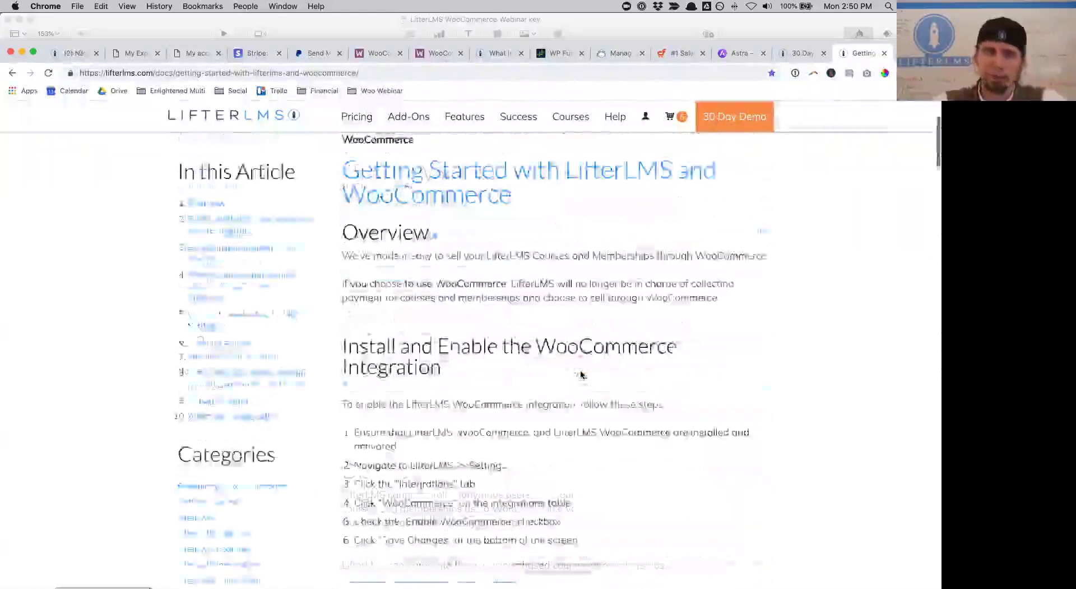
{"action": "scroll", "coordinate": [581, 375], "scroll_direction": "up", "scroll_amount": 3}
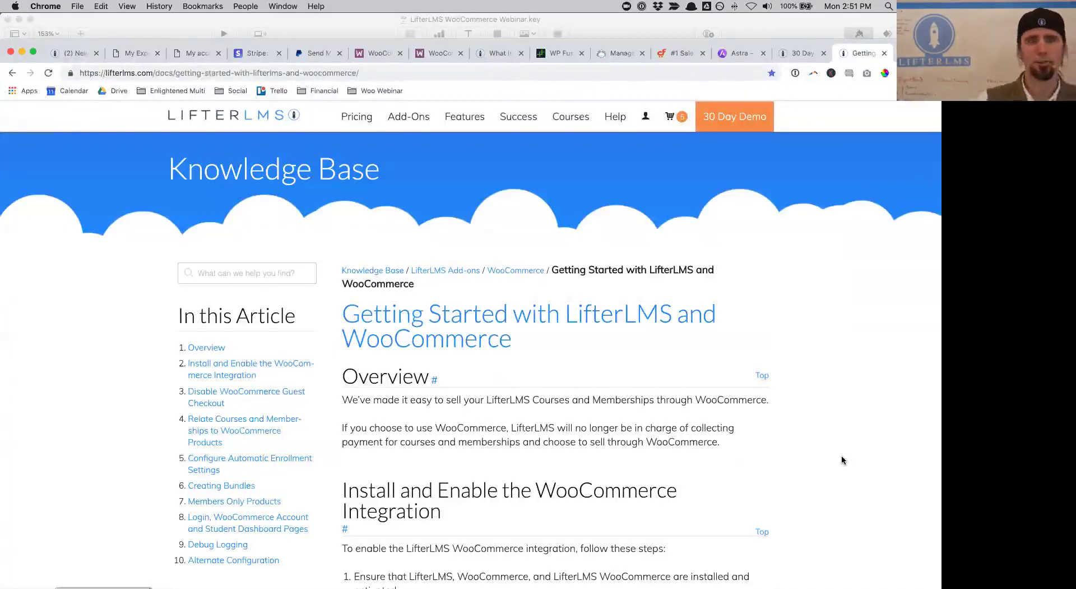
{"action": "left_click", "coordinate": [800, 56]}
Step: Reopen the pricing page and compare the Individual Add-Ons, Universe Bundle and Infinity Bundle features
{"action": "left_click", "coordinate": [356, 116]}
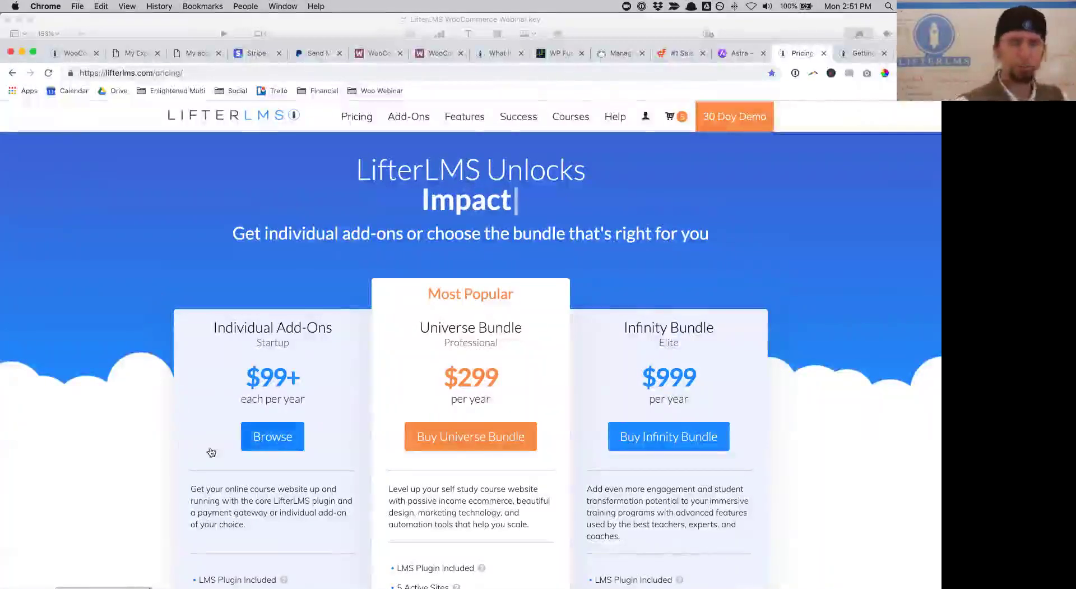
{"action": "scroll", "coordinate": [384, 454], "scroll_direction": "down", "scroll_amount": 3}
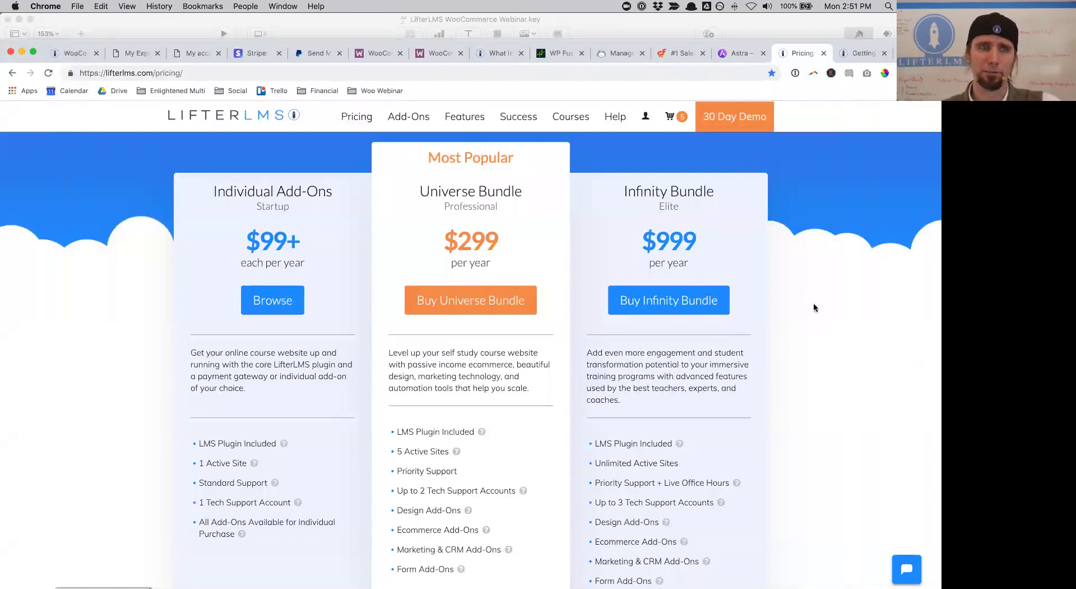
{"action": "scroll", "coordinate": [852, 392], "scroll_direction": "down", "scroll_amount": 1}
{"action": "scroll", "coordinate": [852, 393], "scroll_direction": "up", "scroll_amount": 5}
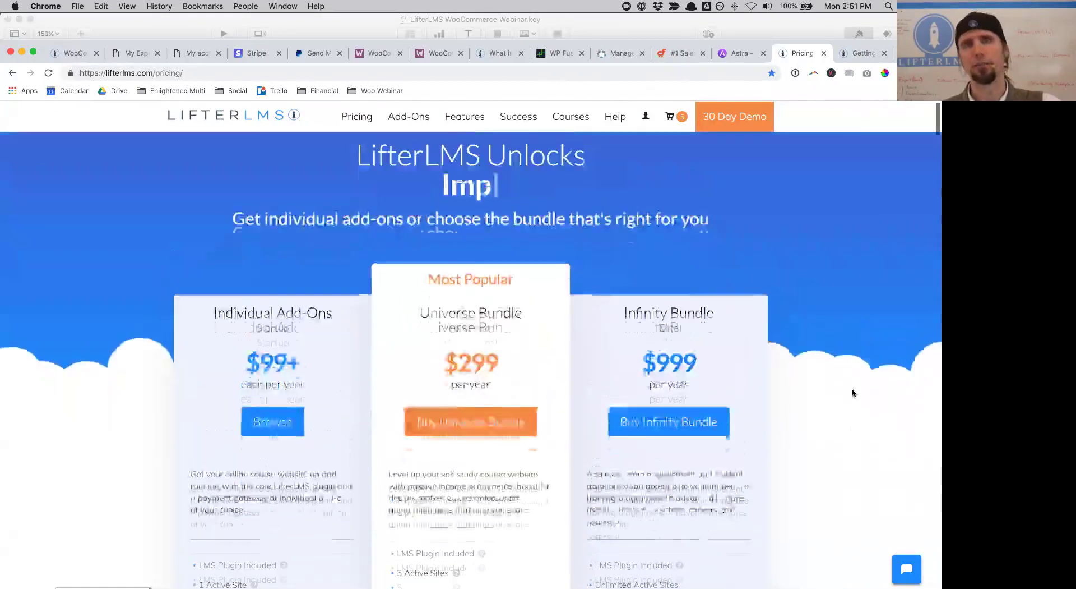
{"action": "scroll", "coordinate": [852, 392], "scroll_direction": "down", "scroll_amount": 5}
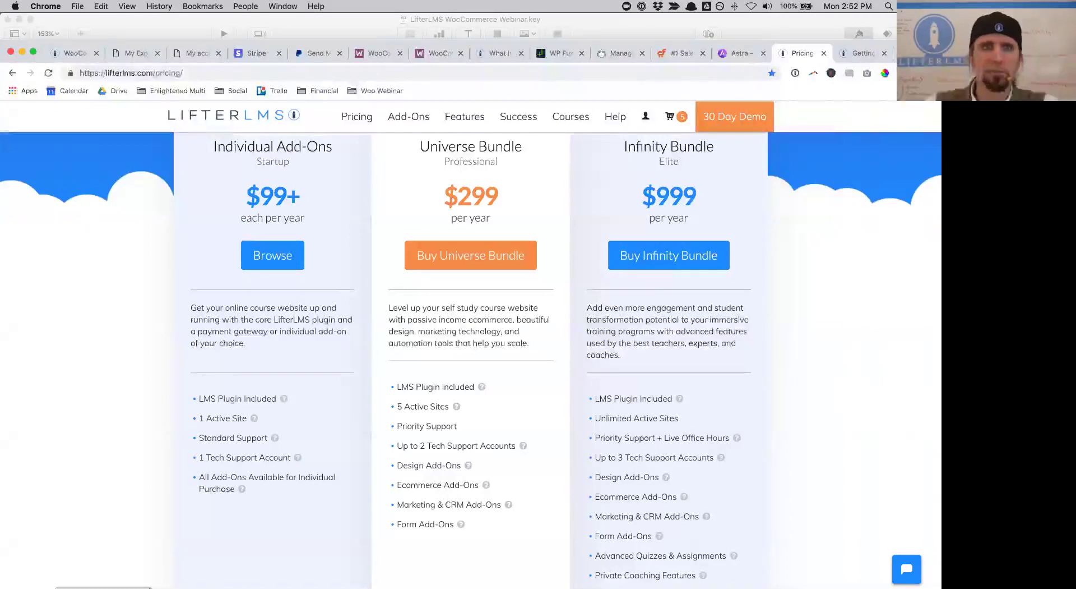
{"action": "left_click", "coordinate": [752, 29]}
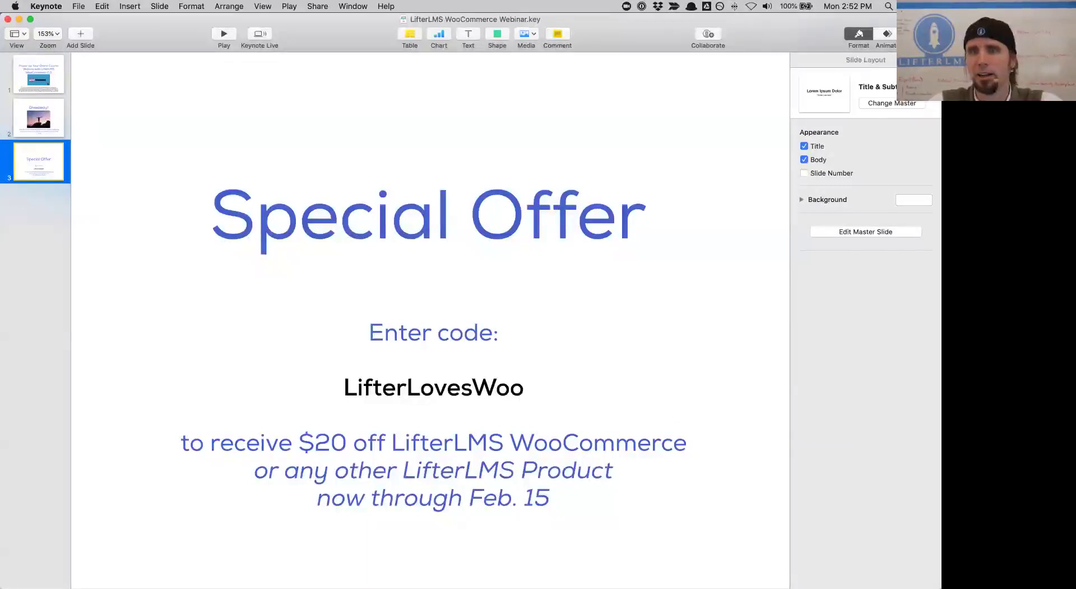
Step: Leave the $20-off Special Offer slide and return to the Chrome pricing page via Mission Control
{"action": "key", "text": "ctrl+Up"}
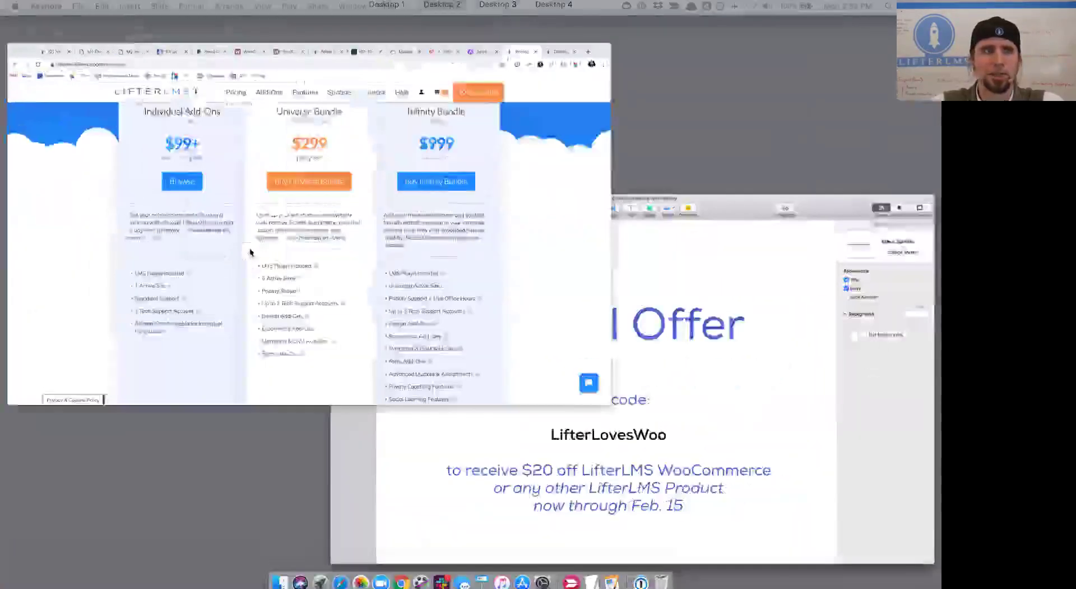
{"action": "left_click", "coordinate": [250, 252]}
{"action": "scroll", "coordinate": [250, 253], "scroll_direction": "up", "scroll_amount": 1}
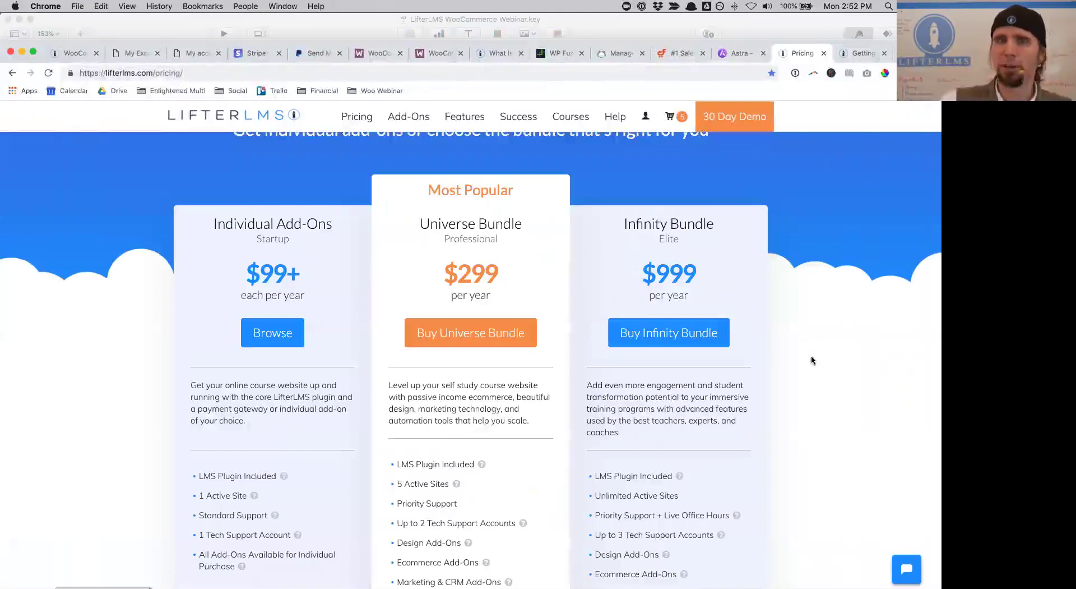
{"action": "scroll", "coordinate": [812, 352], "scroll_direction": "down", "scroll_amount": 4}
{"action": "scroll", "coordinate": [811, 352], "scroll_direction": "up", "scroll_amount": 5}
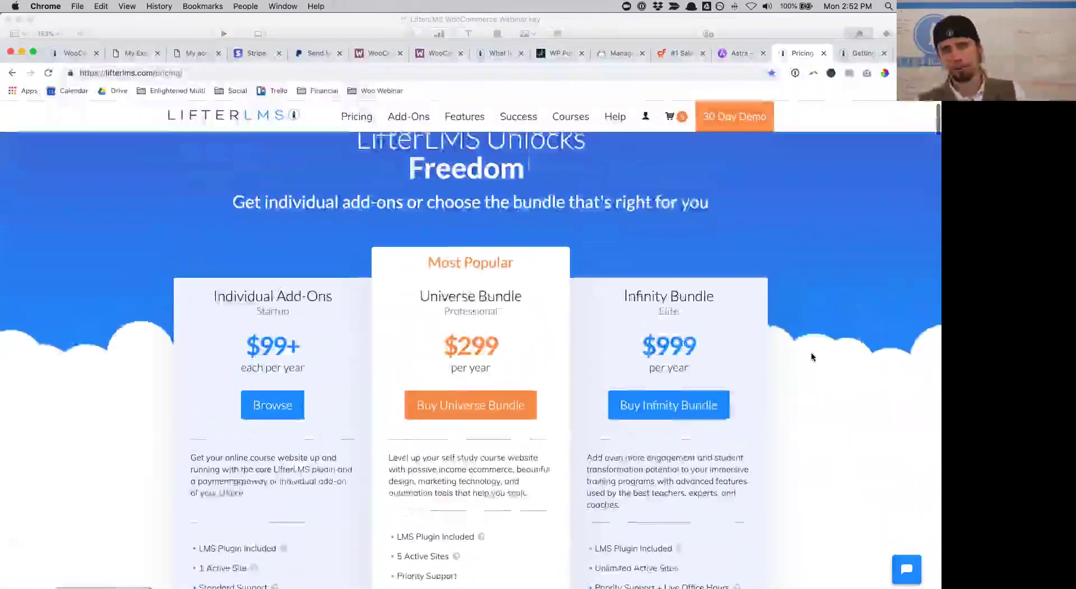
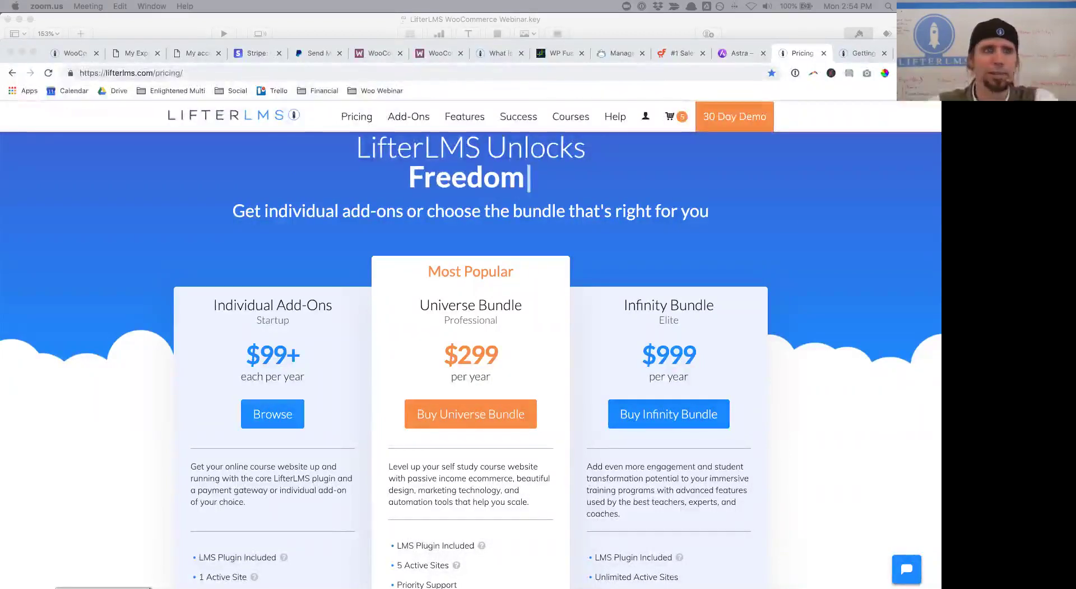
Step: Switch to the My Expert Business site and open WooCommerce Settings from its dashboard
{"action": "left_click", "coordinate": [127, 54]}
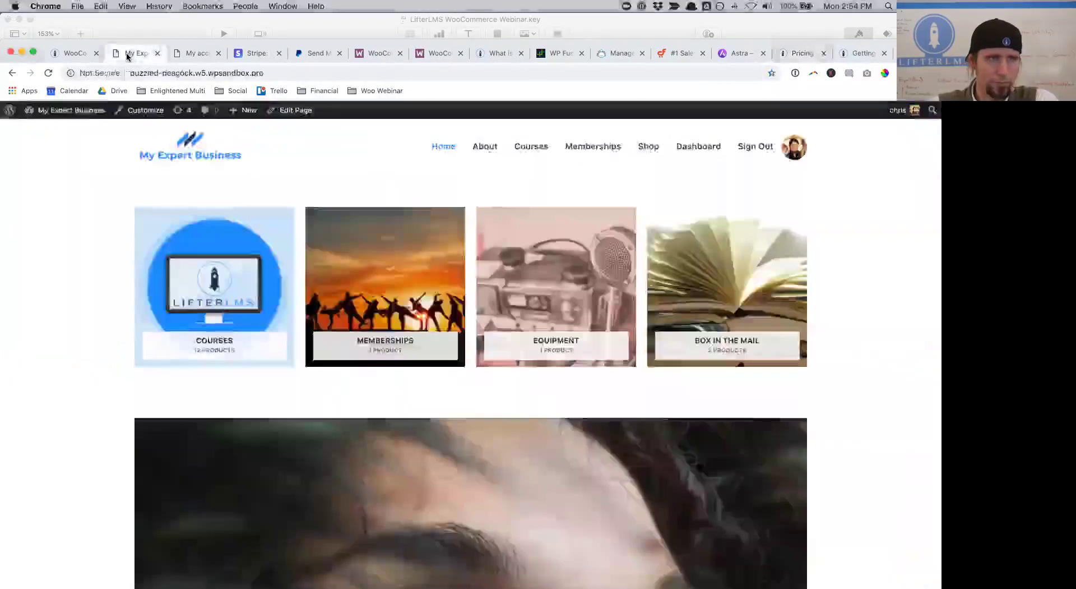
{"action": "mouse_move", "coordinate": [67, 110]}
{"action": "left_click", "coordinate": [59, 133]}
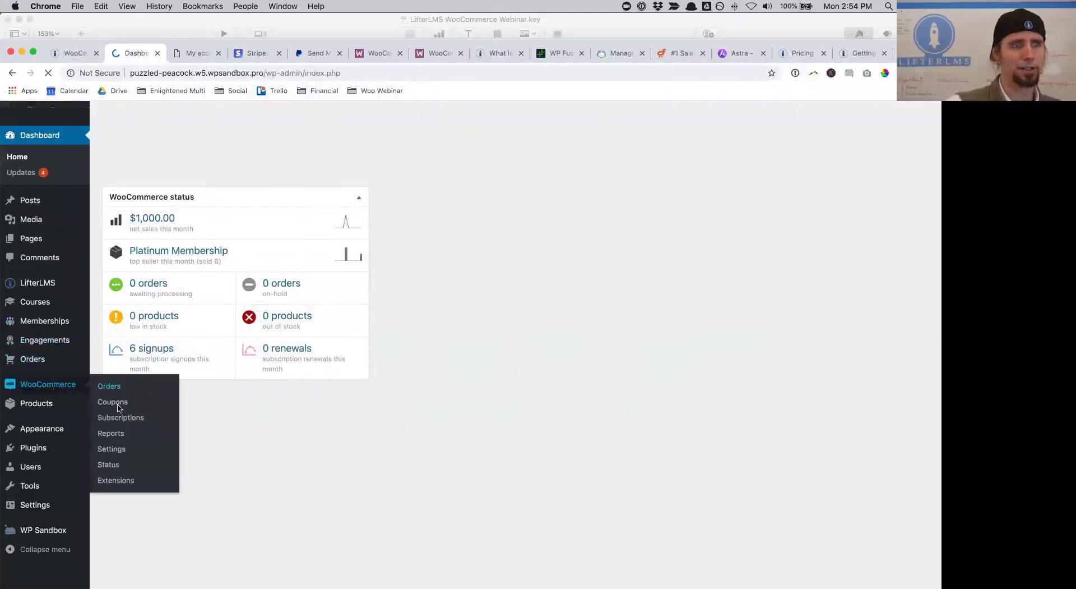
{"action": "mouse_move", "coordinate": [66, 391]}
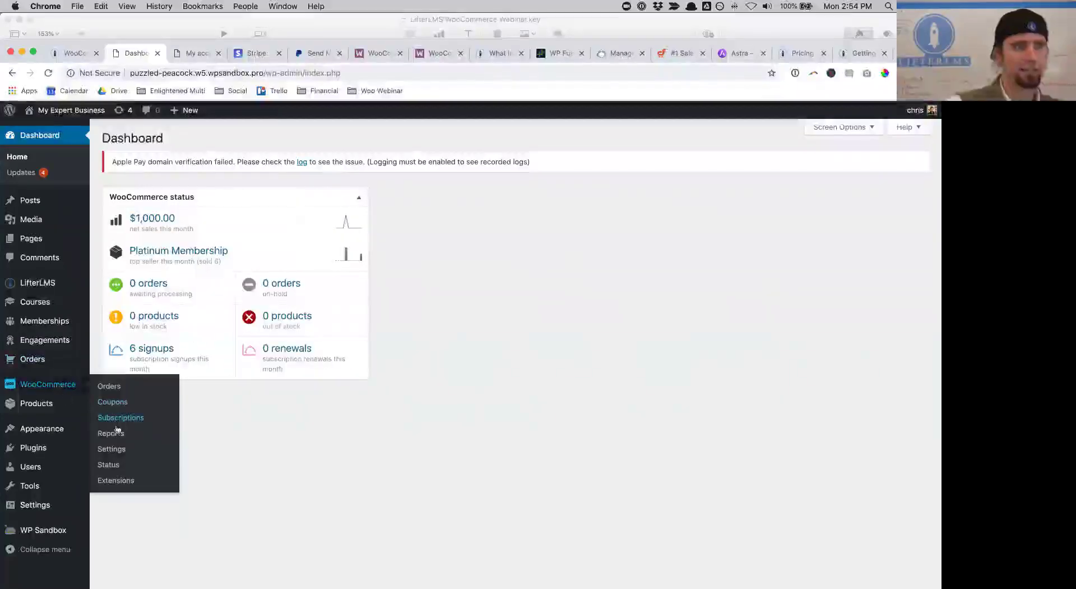
{"action": "left_click", "coordinate": [110, 454]}
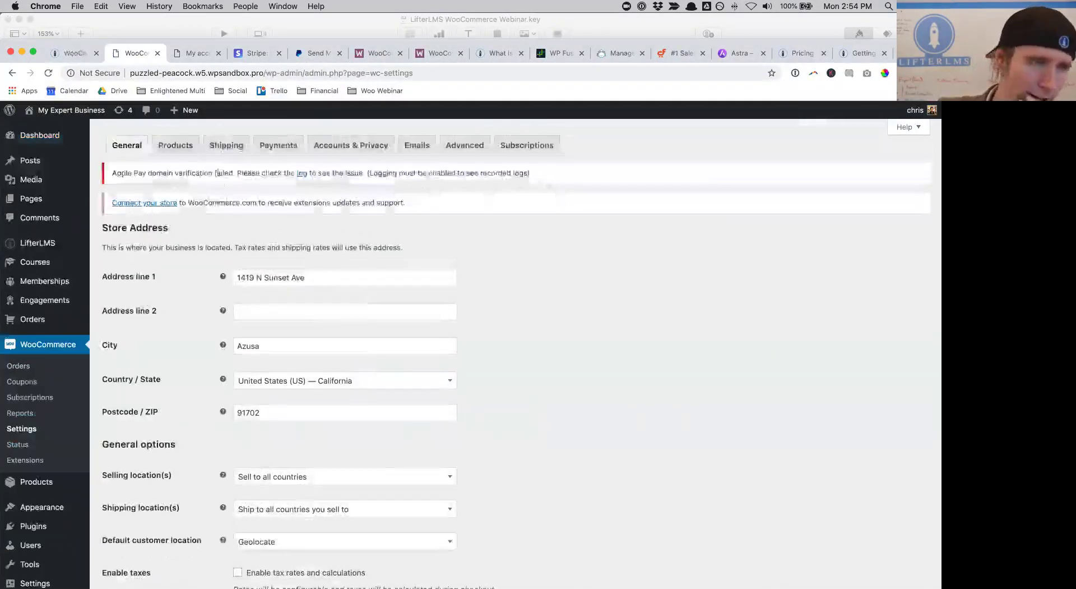
Step: Show the Payments tab and review the enabled Check payments, PayPal Checkout and Stripe methods
{"action": "left_click", "coordinate": [283, 147]}
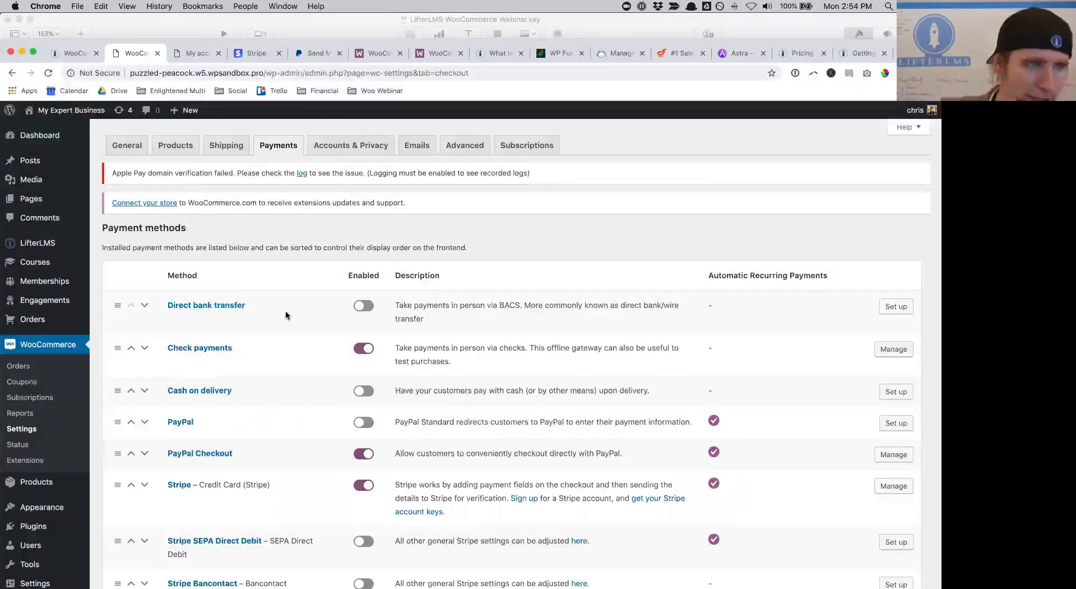
{"action": "scroll", "coordinate": [286, 314], "scroll_direction": "down", "scroll_amount": 10}
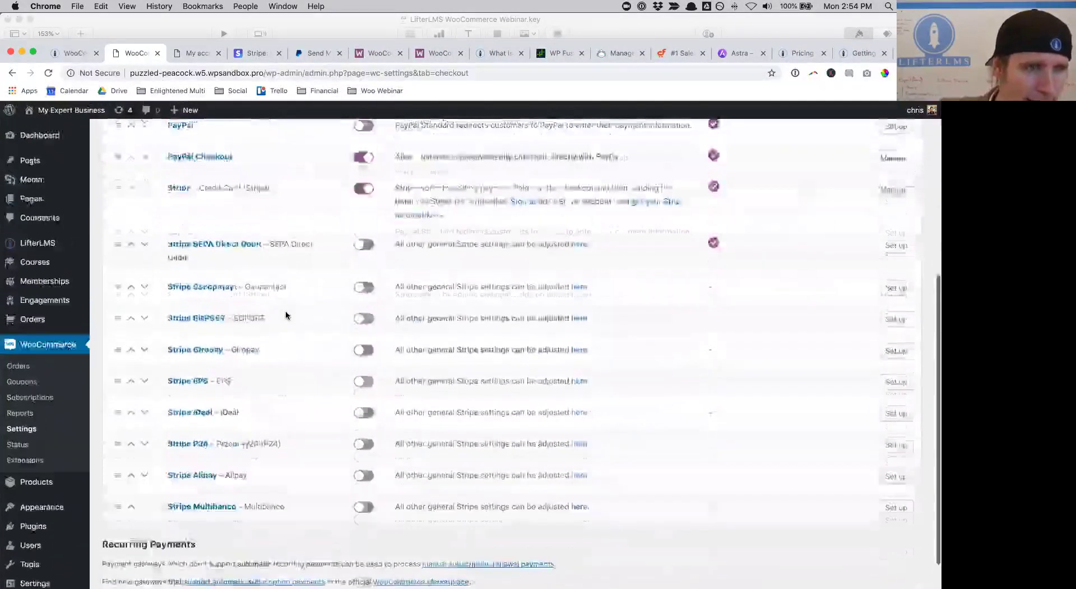
{"action": "scroll", "coordinate": [285, 310], "scroll_direction": "up", "scroll_amount": 10}
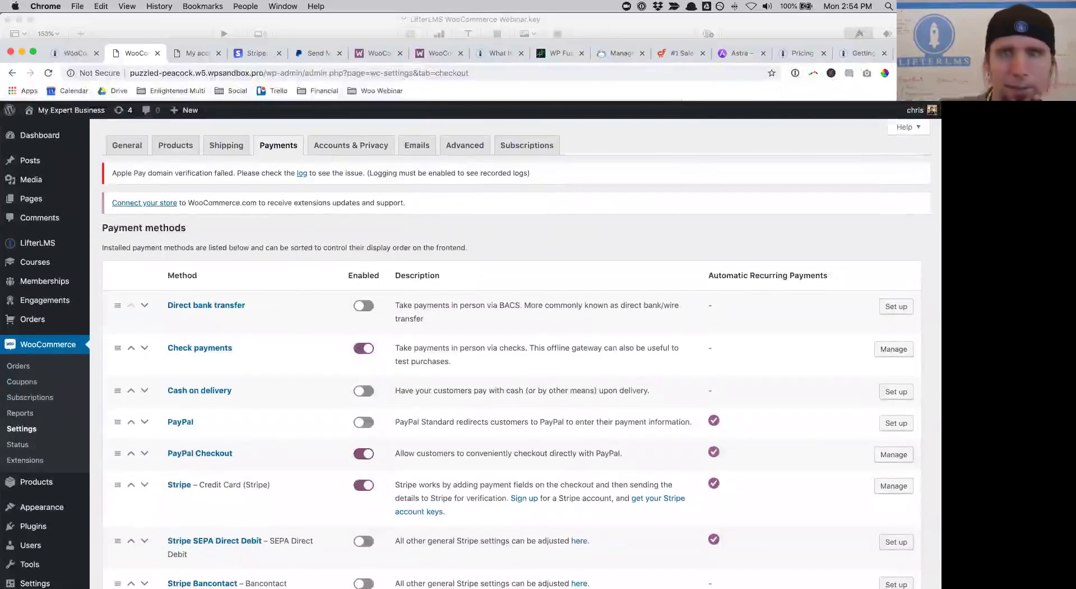
Step: Google 'woocommerce direct to cart checkout url' in a new browser tab
{"action": "key", "text": "super+t"}
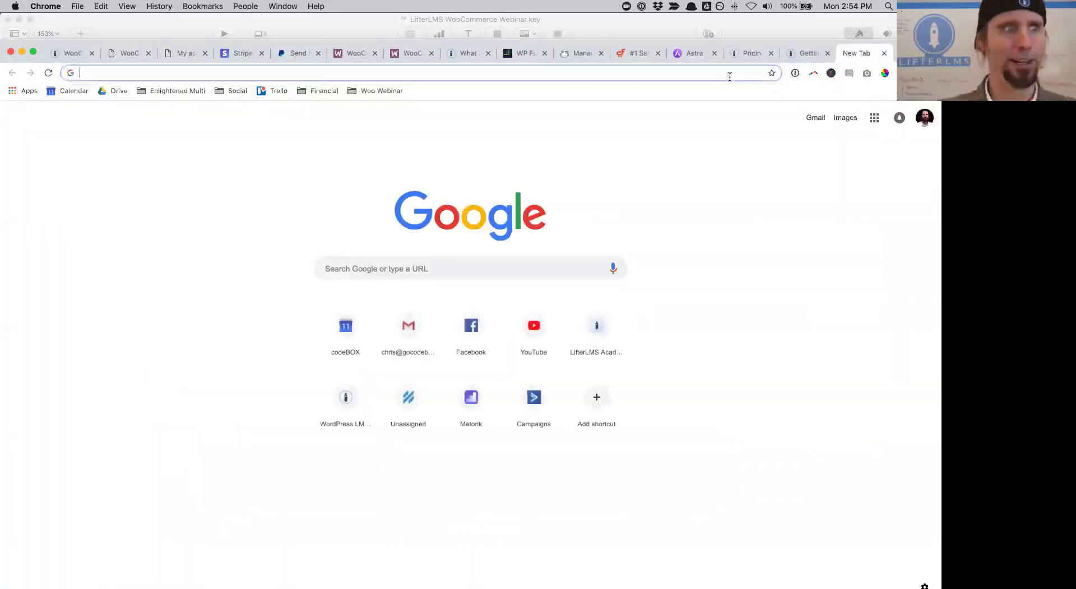
{"action": "type", "text": "woocommerce "}
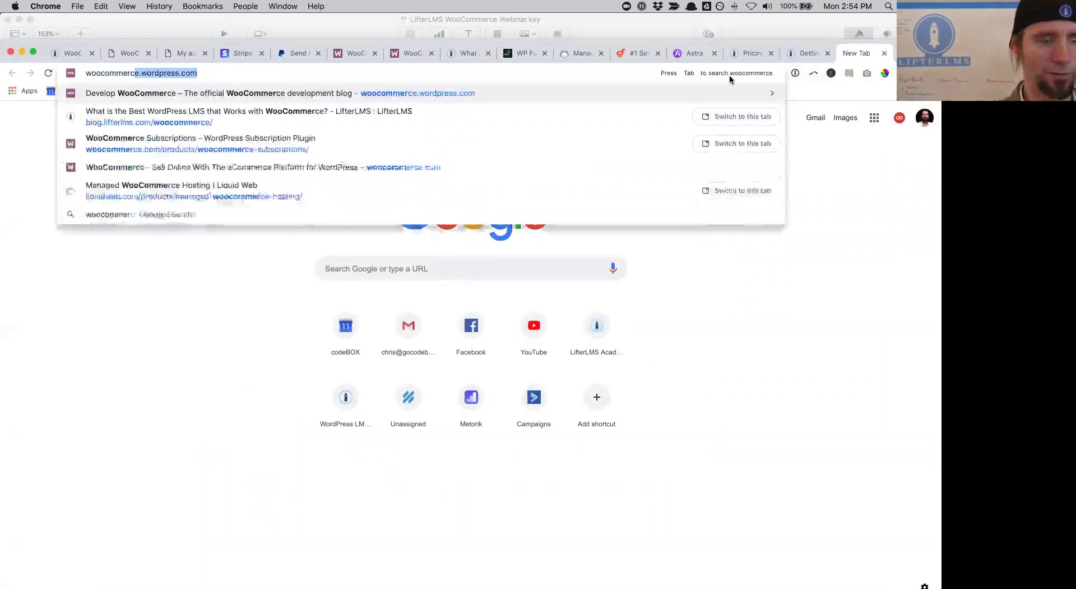
{"action": "type", "text": "direct to "}
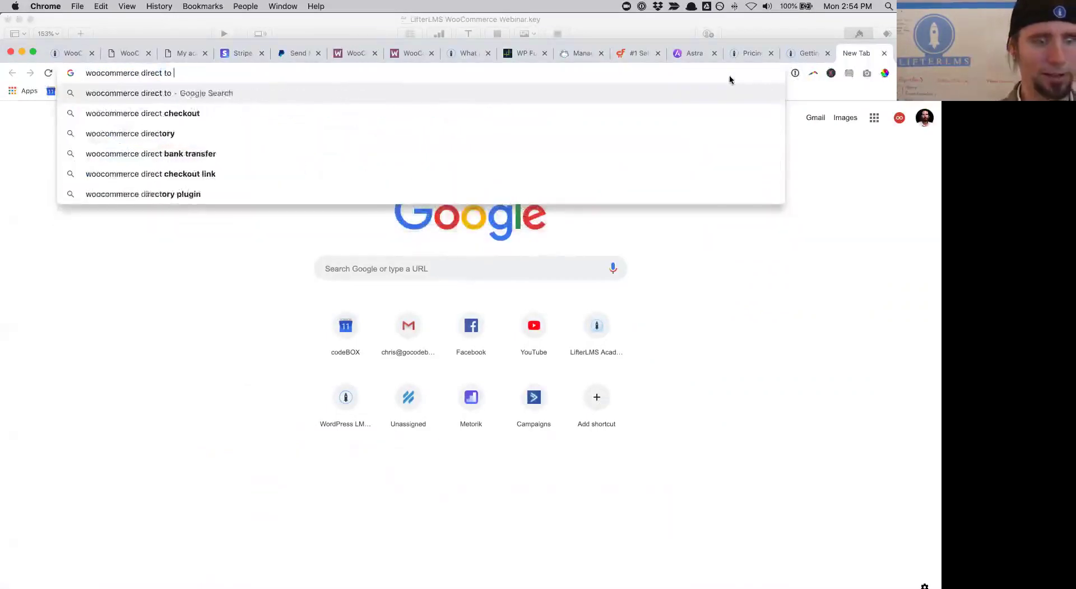
{"action": "type", "text": "cart chec"}
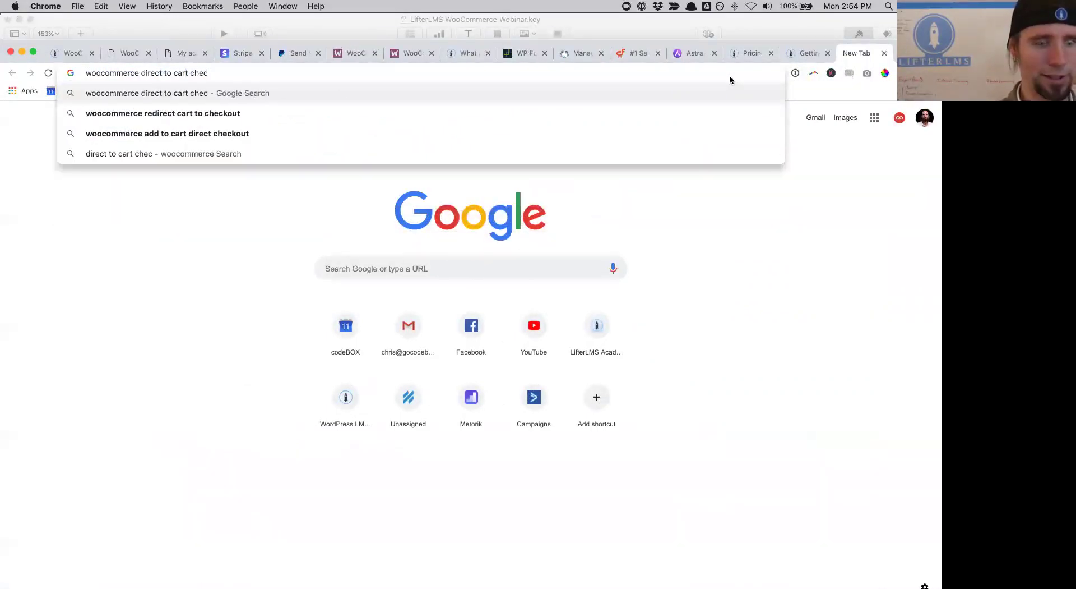
{"action": "type", "text": "kout url"}
{"action": "key", "text": "Return"}
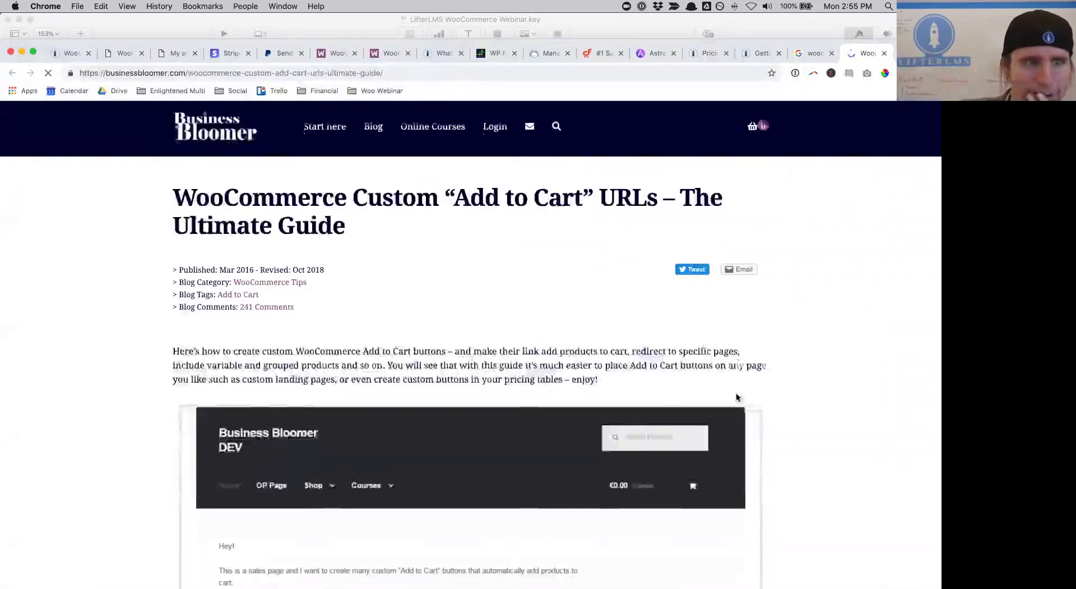
Step: Skim the start of Business Bloomer's custom Add to Cart URLs article, then return to the top
{"action": "scroll", "coordinate": [736, 394], "scroll_direction": "down", "scroll_amount": 5}
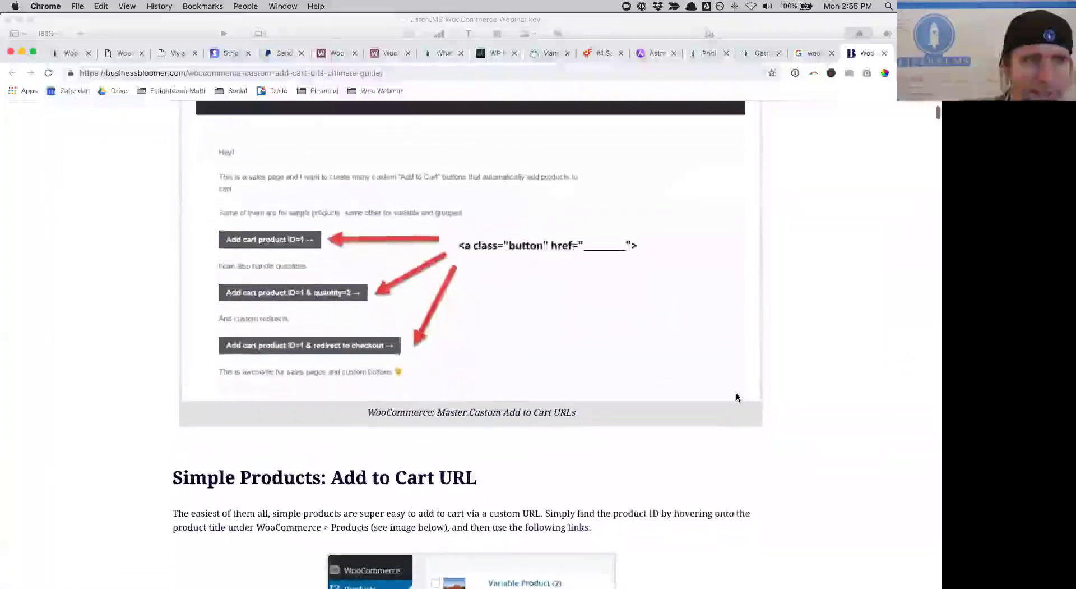
{"action": "scroll", "coordinate": [736, 397], "scroll_direction": "down", "scroll_amount": 5}
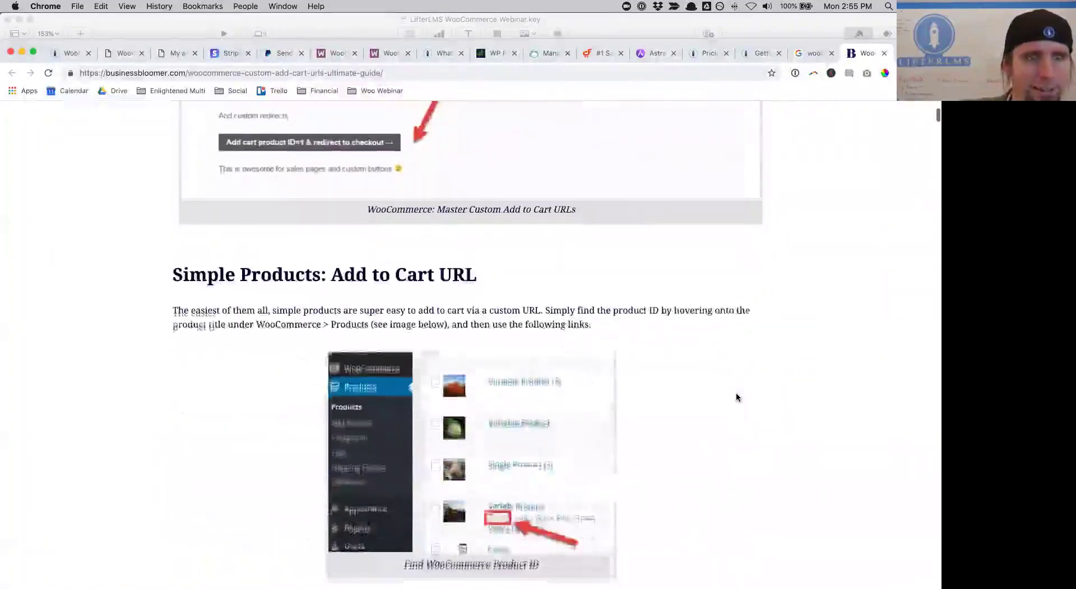
{"action": "scroll", "coordinate": [736, 397], "scroll_direction": "down", "scroll_amount": 7}
{"action": "scroll", "coordinate": [736, 397], "scroll_direction": "up", "scroll_amount": 2}
{"action": "key", "text": "super+Up"}
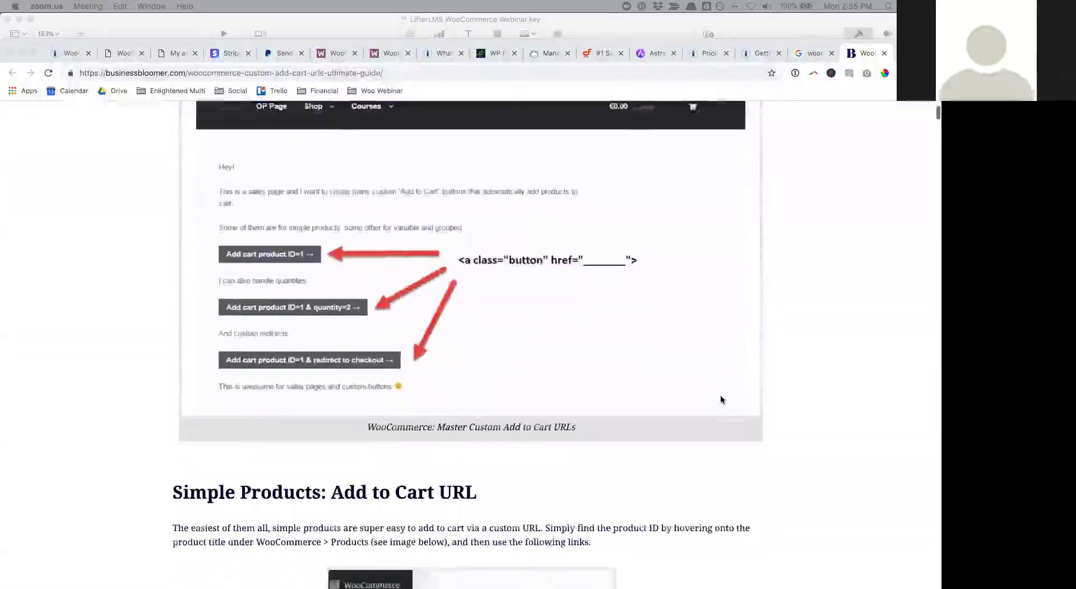
Step: Scroll down to the add-to-cart URL examples, including '/checkout/?add-to-cart=25'
{"action": "scroll", "coordinate": [722, 398], "scroll_direction": "down", "scroll_amount": 6}
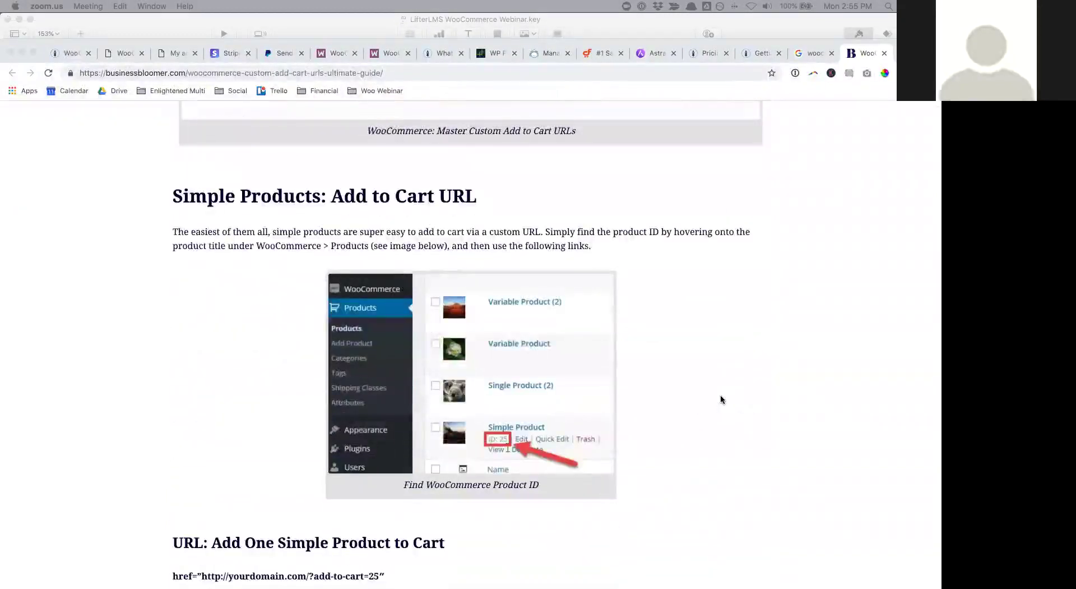
{"action": "scroll", "coordinate": [721, 398], "scroll_direction": "down", "scroll_amount": 1}
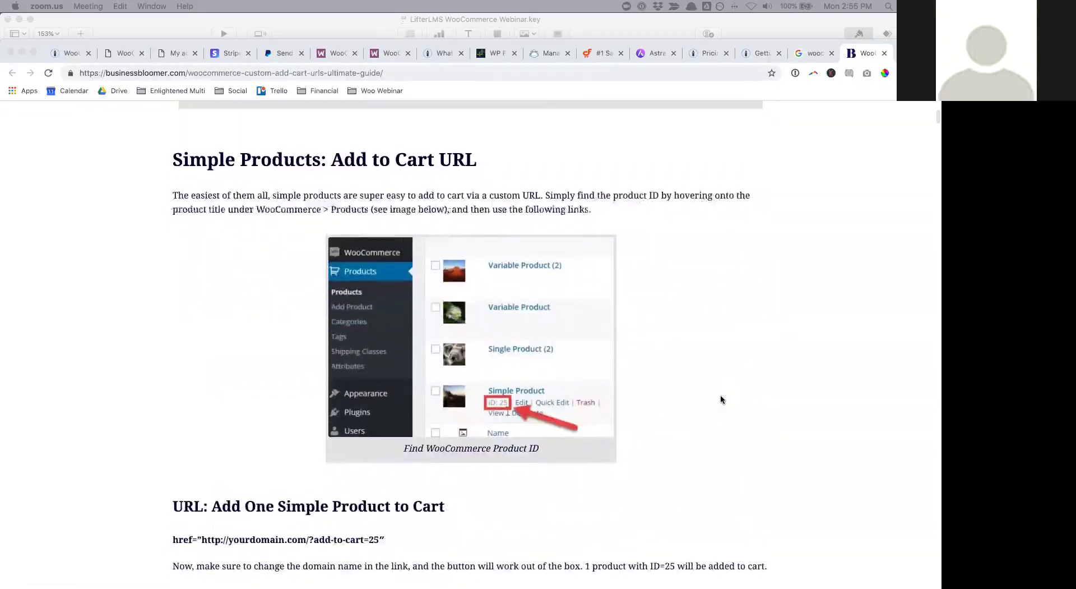
{"action": "scroll", "coordinate": [721, 396], "scroll_direction": "down", "scroll_amount": 2}
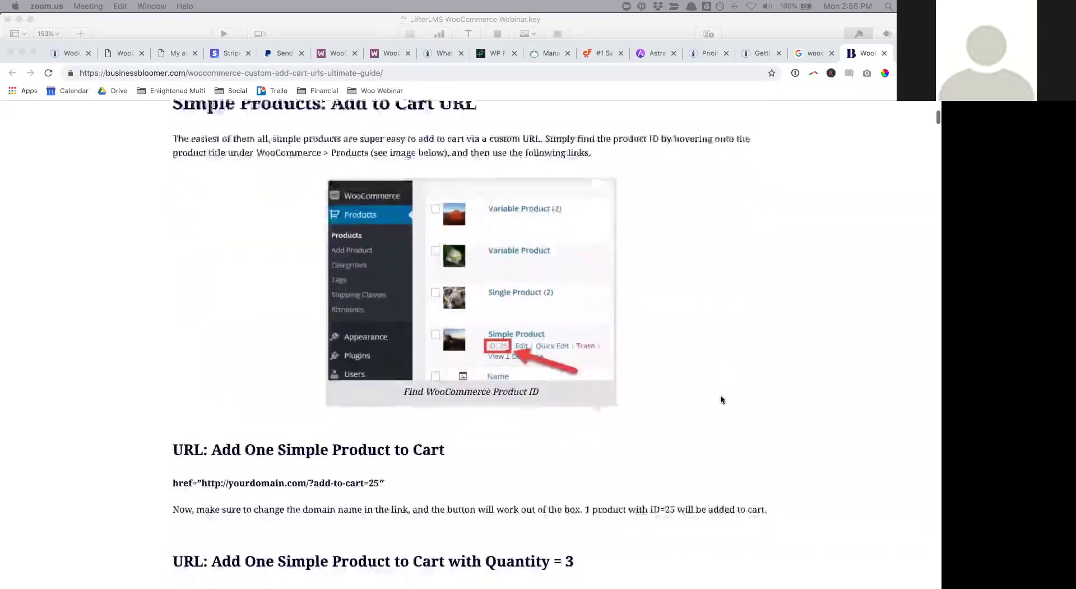
{"action": "scroll", "coordinate": [721, 395], "scroll_direction": "up", "scroll_amount": 3}
{"action": "scroll", "coordinate": [721, 398], "scroll_direction": "up", "scroll_amount": 1}
{"action": "scroll", "coordinate": [721, 398], "scroll_direction": "down", "scroll_amount": 3}
{"action": "scroll", "coordinate": [722, 399], "scroll_direction": "down", "scroll_amount": 8}
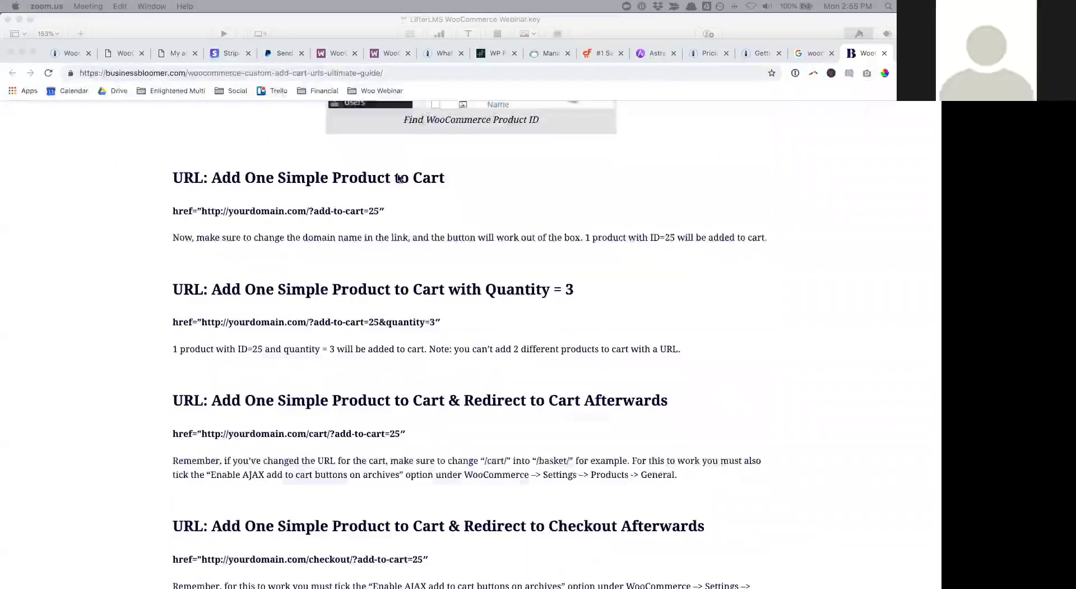
Step: Select the single-product add-to-cart link line in the Business Bloomer guide
{"action": "left_click", "coordinate": [398, 203]}
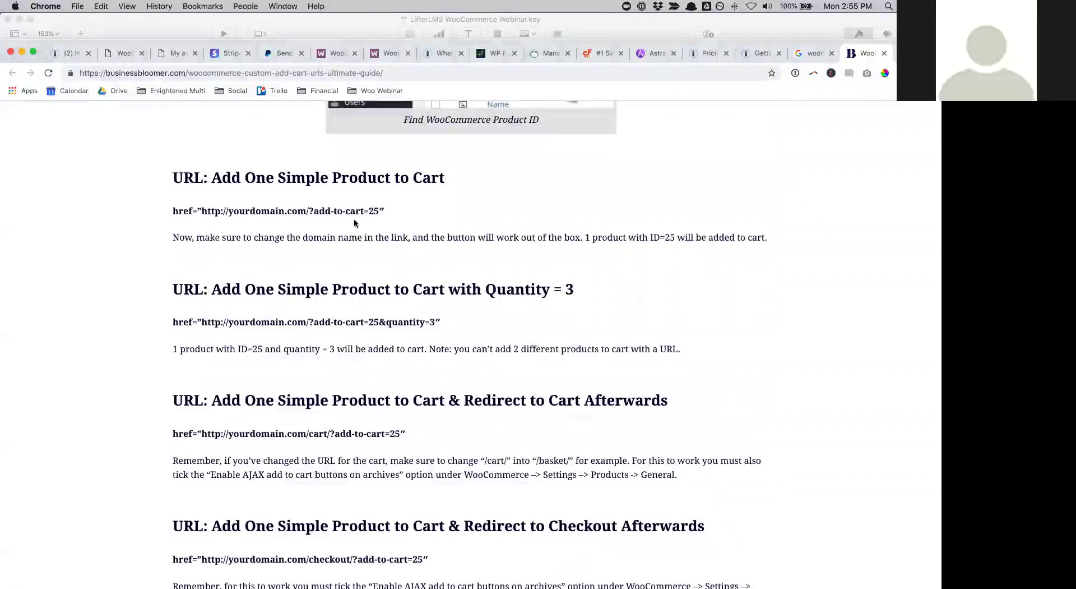
{"action": "left_click_drag", "start_coordinate": [405, 218], "coordinate": [191, 207]}
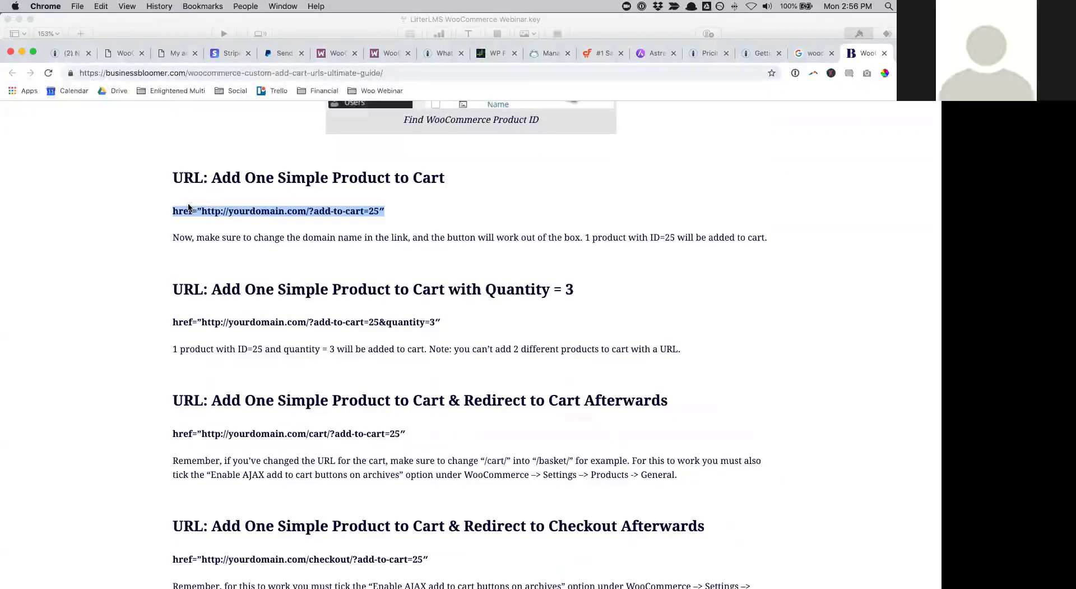
{"action": "left_click_drag", "start_coordinate": [388, 211], "coordinate": [344, 207]}
{"action": "triple_click", "coordinate": [344, 207]}
Step: Scroll to the attribute TERM slug screenshot and the '?add-to-cart=47&variation_id=88&attribute_pa_colour=blue' example
{"action": "scroll", "coordinate": [597, 372], "scroll_direction": "down", "scroll_amount": 2}
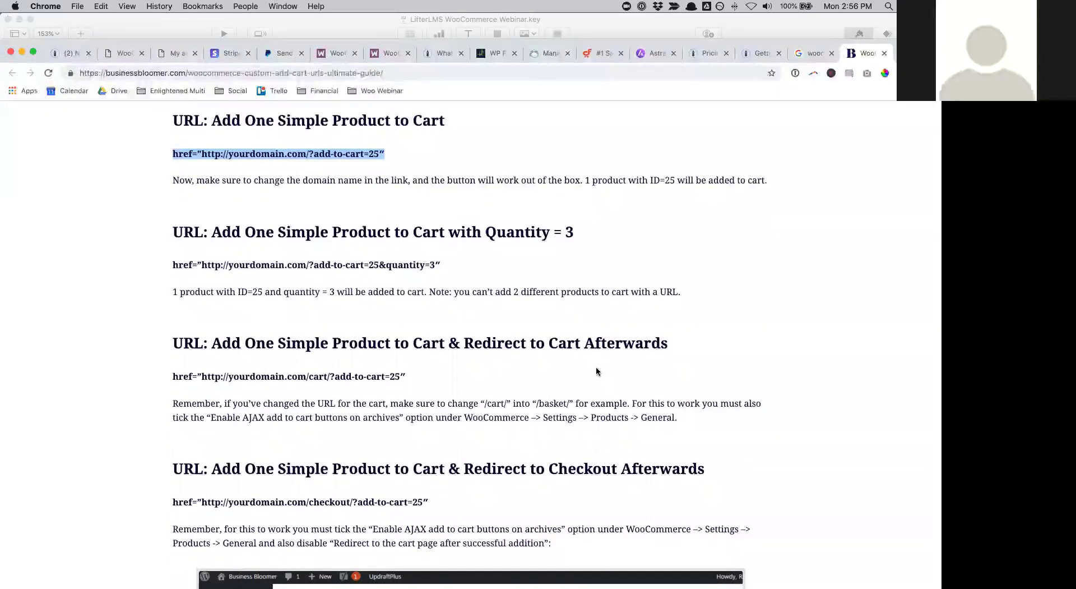
{"action": "scroll", "coordinate": [596, 371], "scroll_direction": "down", "scroll_amount": 1}
{"action": "scroll", "coordinate": [596, 371], "scroll_direction": "up", "scroll_amount": 1}
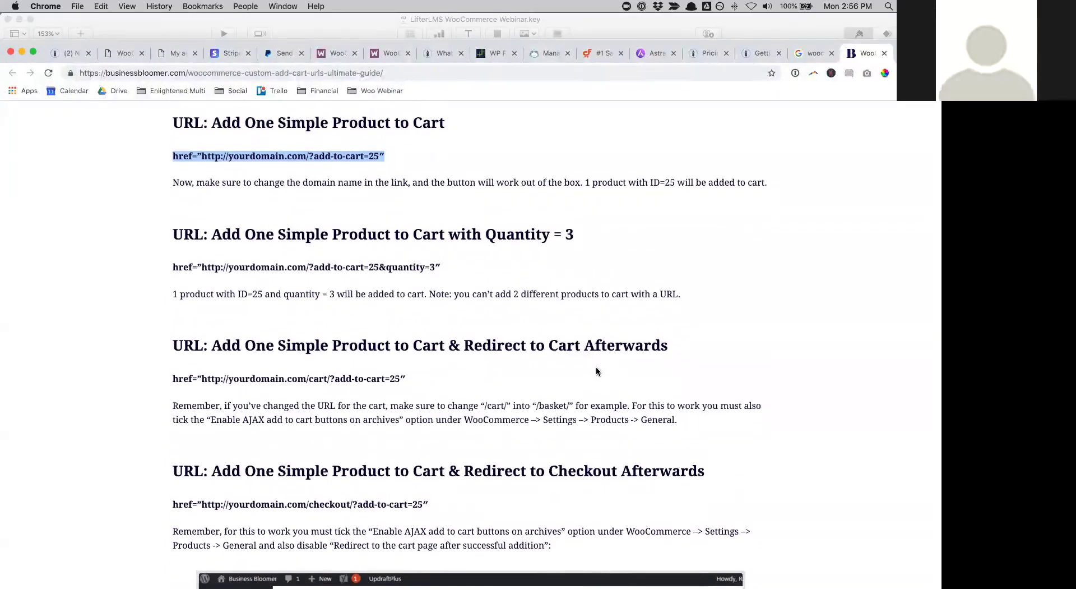
{"action": "scroll", "coordinate": [566, 462], "scroll_direction": "down", "scroll_amount": 1}
{"action": "scroll", "coordinate": [566, 462], "scroll_direction": "down", "scroll_amount": 3}
{"action": "scroll", "coordinate": [567, 463], "scroll_direction": "down", "scroll_amount": 2}
{"action": "scroll", "coordinate": [566, 464], "scroll_direction": "down", "scroll_amount": 1}
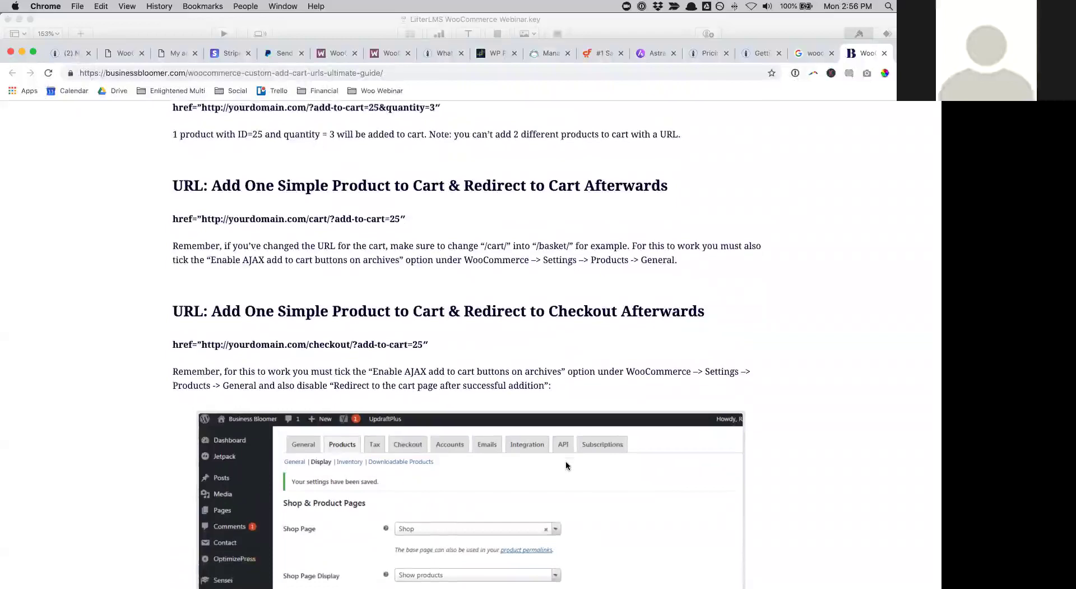
{"action": "scroll", "coordinate": [567, 464], "scroll_direction": "up", "scroll_amount": 1}
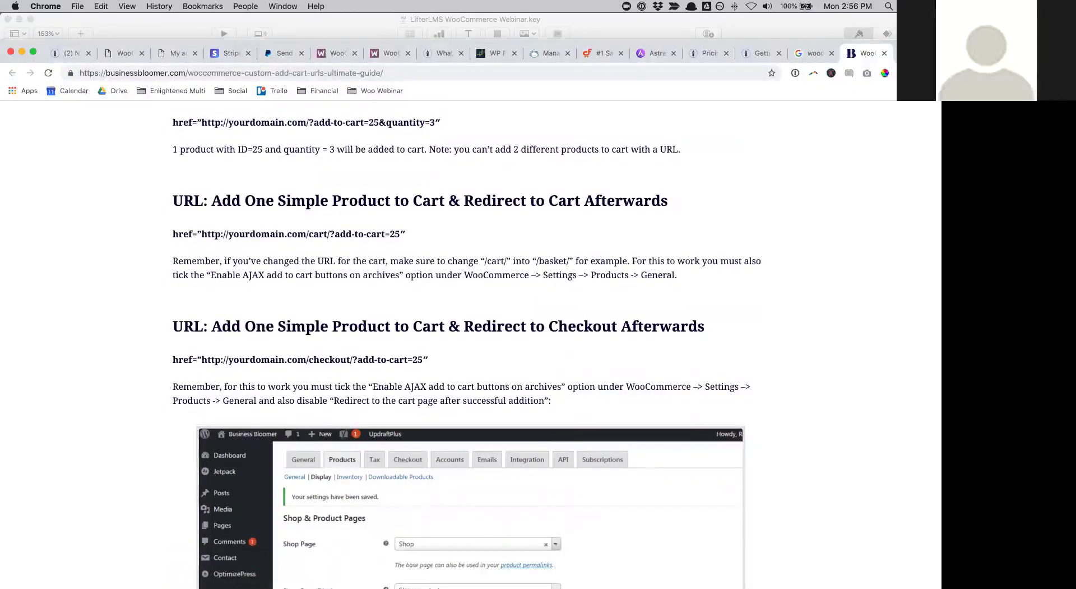
{"action": "scroll", "coordinate": [622, 347], "scroll_direction": "down", "scroll_amount": 10}
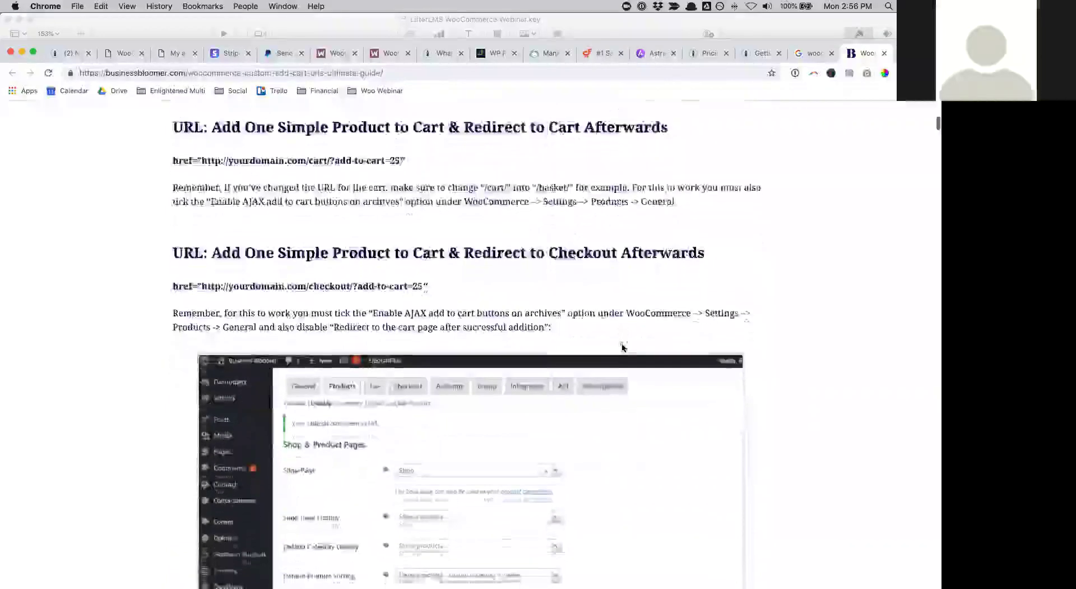
{"action": "scroll", "coordinate": [623, 347], "scroll_direction": "down", "scroll_amount": 1}
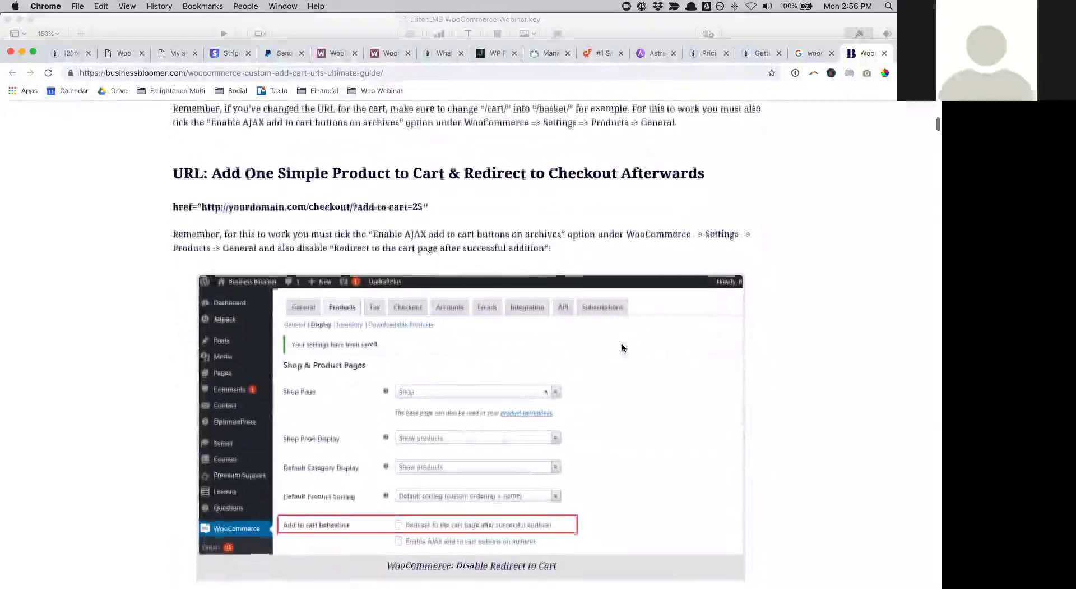
{"action": "scroll", "coordinate": [622, 348], "scroll_direction": "down", "scroll_amount": 1}
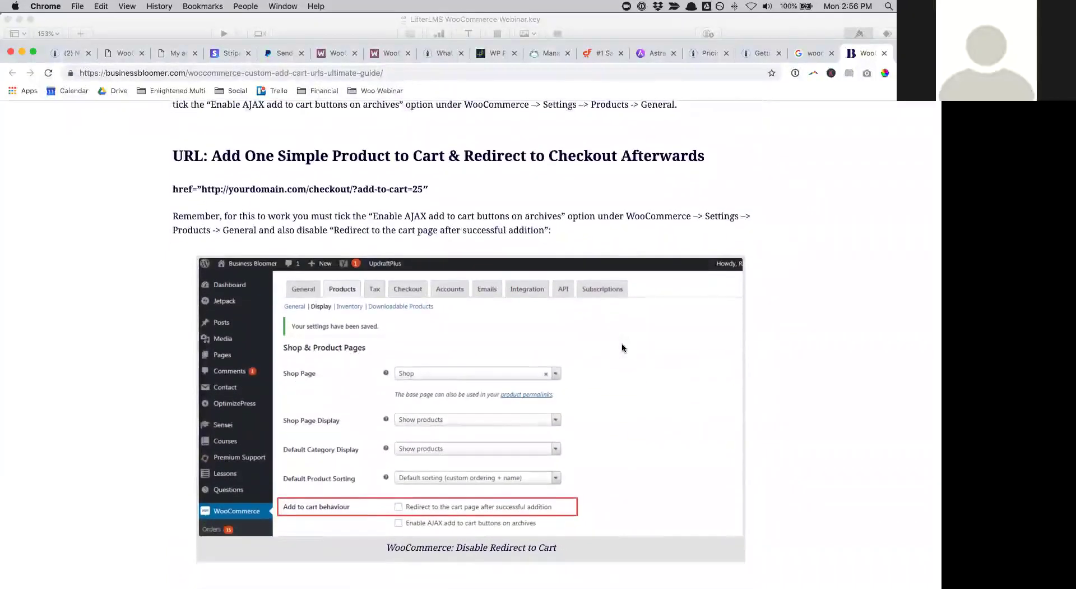
{"action": "scroll", "coordinate": [622, 348], "scroll_direction": "down", "scroll_amount": 1}
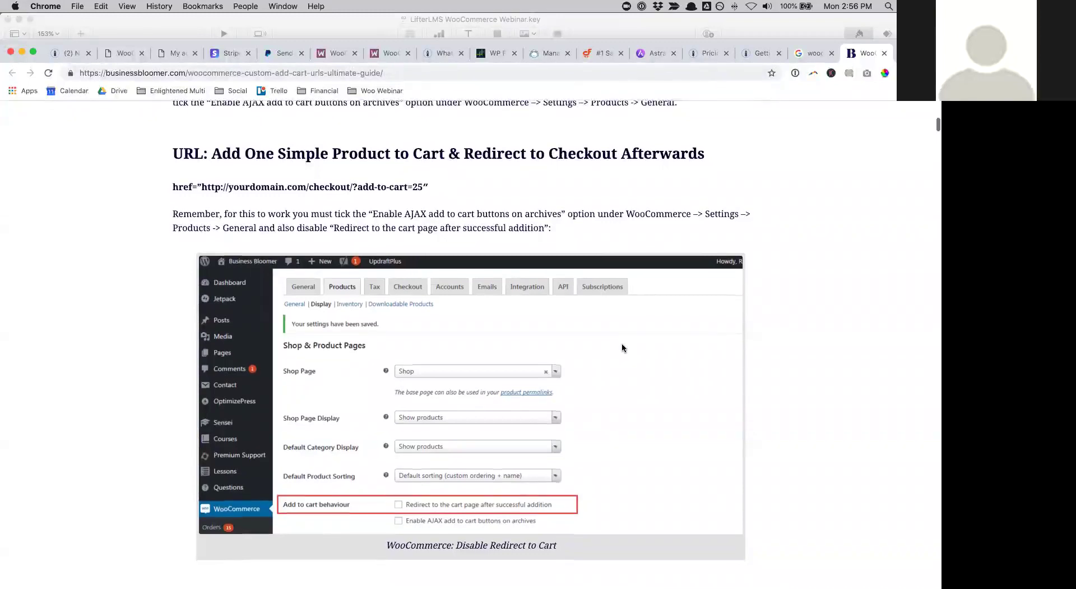
{"action": "scroll", "coordinate": [622, 347], "scroll_direction": "down", "scroll_amount": 3}
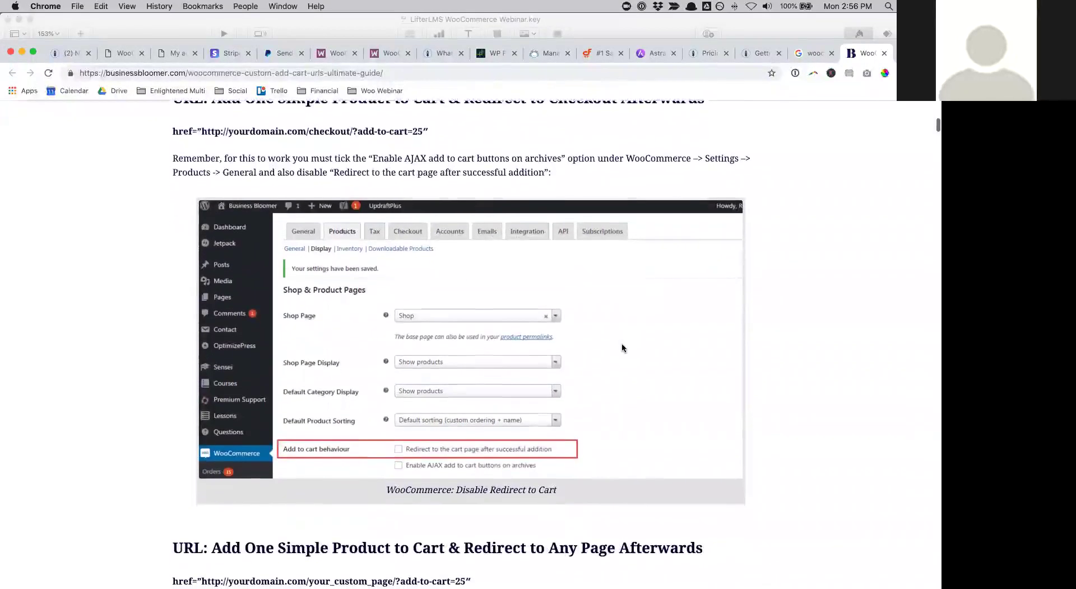
{"action": "scroll", "coordinate": [622, 347], "scroll_direction": "down", "scroll_amount": 2}
{"action": "scroll", "coordinate": [622, 347], "scroll_direction": "down", "scroll_amount": 1}
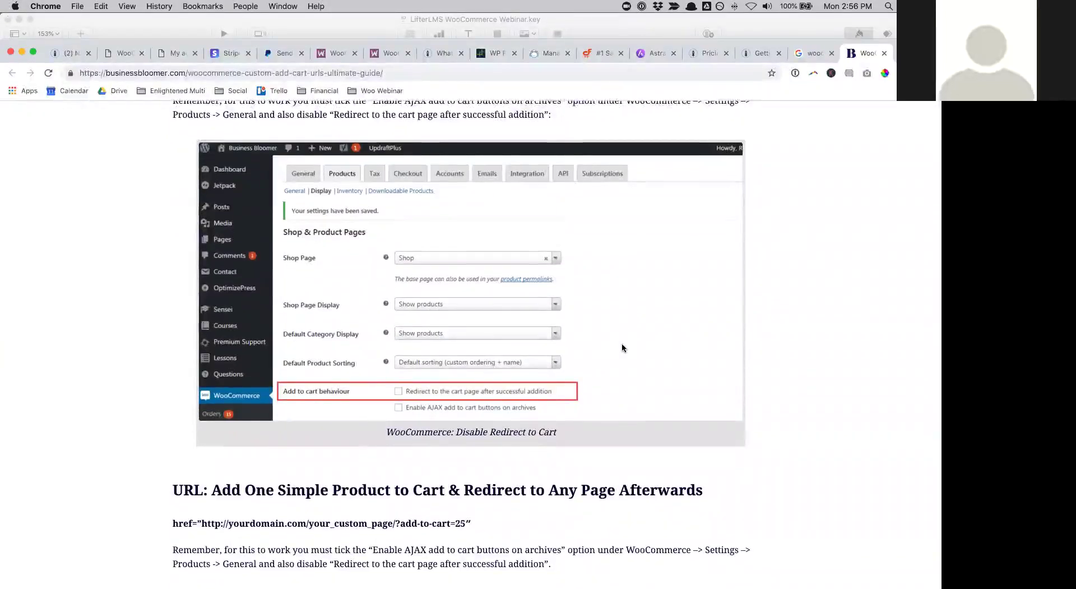
{"action": "scroll", "coordinate": [622, 348], "scroll_direction": "down", "scroll_amount": 7}
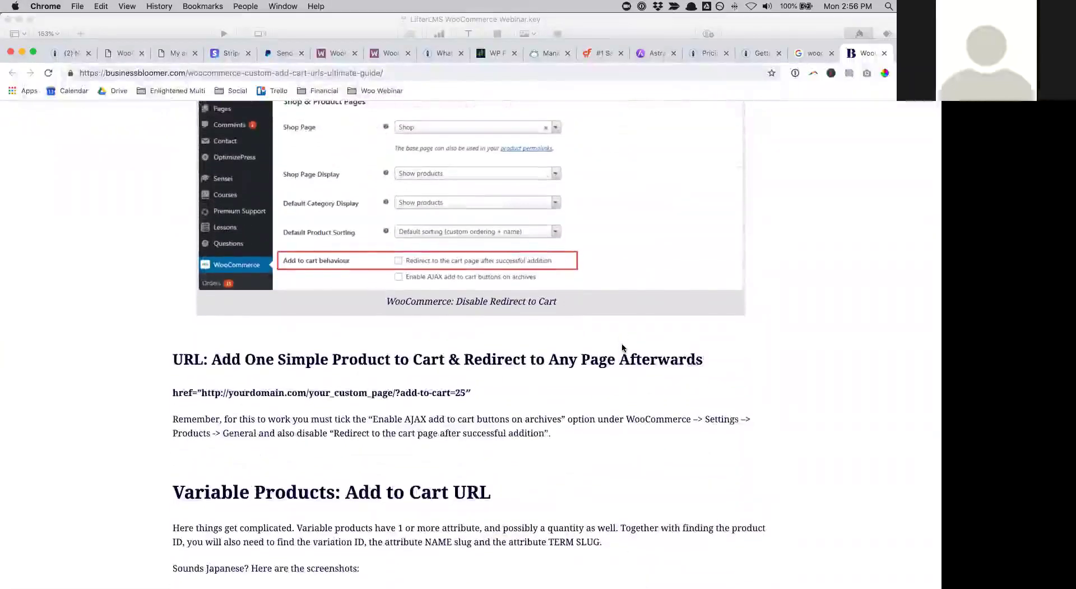
{"action": "scroll", "coordinate": [622, 347], "scroll_direction": "down", "scroll_amount": 3}
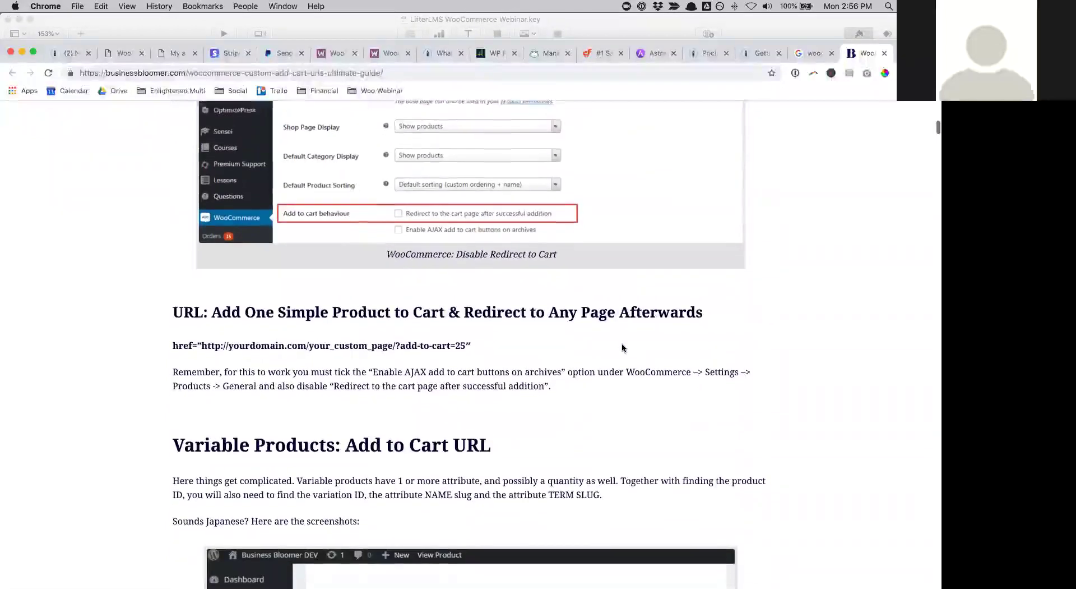
{"action": "scroll", "coordinate": [622, 348], "scroll_direction": "down", "scroll_amount": 14}
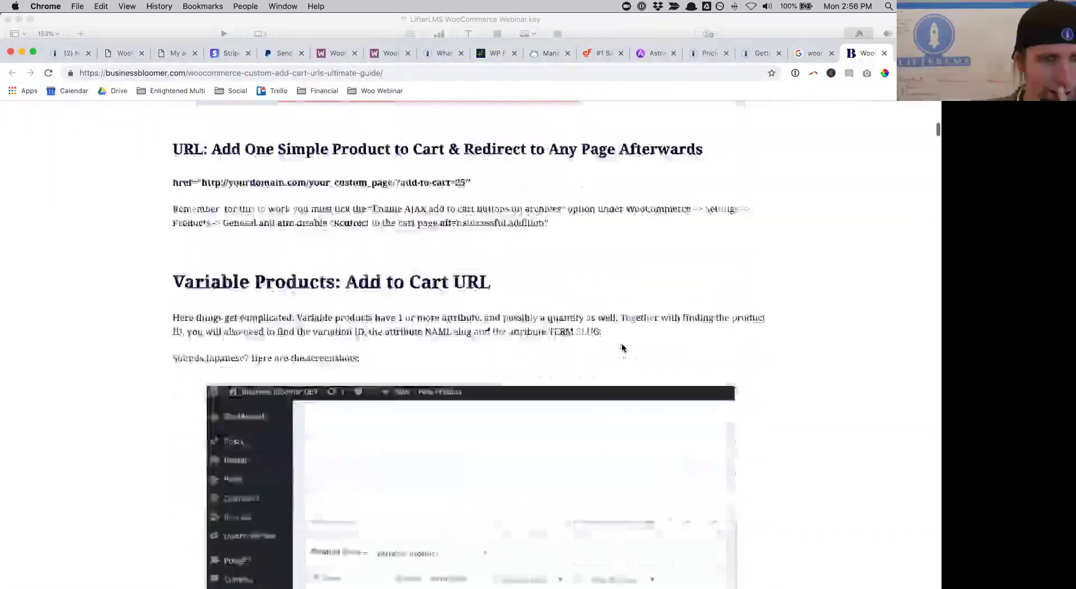
{"action": "scroll", "coordinate": [623, 347], "scroll_direction": "down", "scroll_amount": 20}
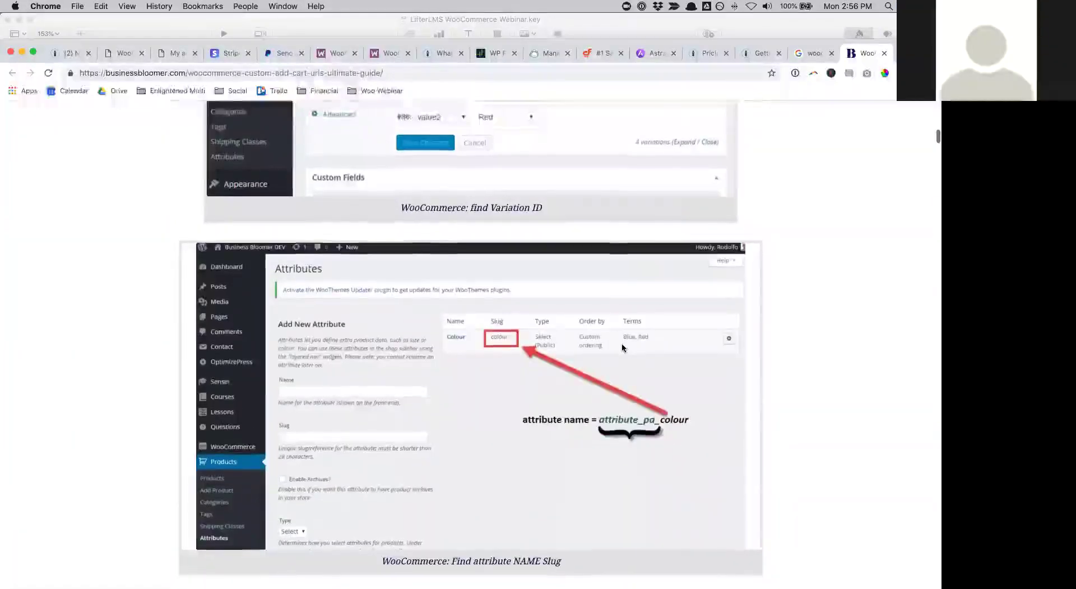
{"action": "scroll", "coordinate": [622, 348], "scroll_direction": "down", "scroll_amount": 12}
{"action": "scroll", "coordinate": [622, 348], "scroll_direction": "down", "scroll_amount": 20}
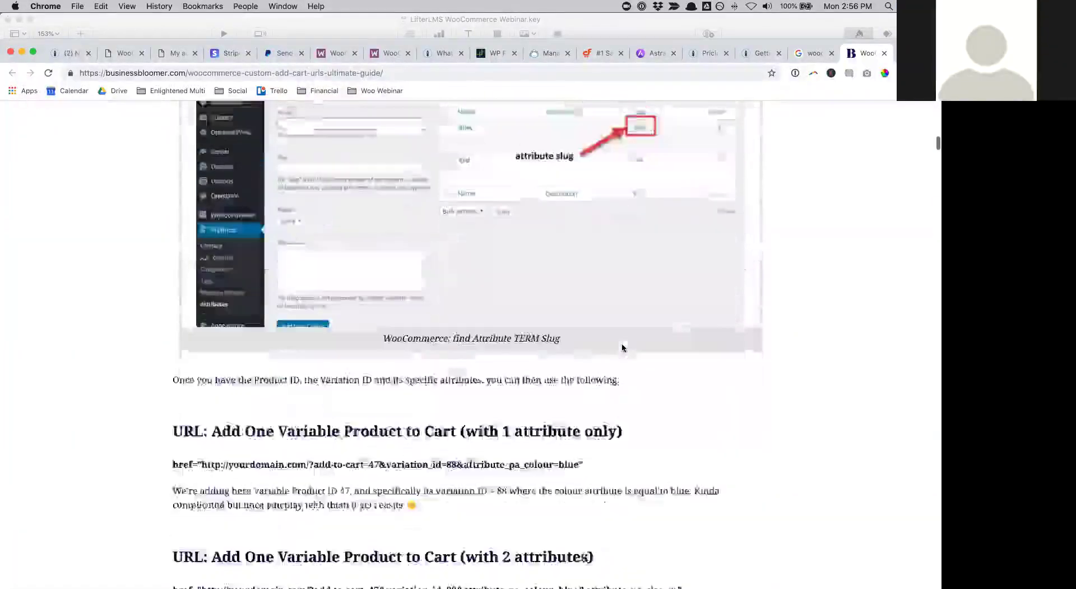
{"action": "scroll", "coordinate": [622, 348], "scroll_direction": "down", "scroll_amount": 13}
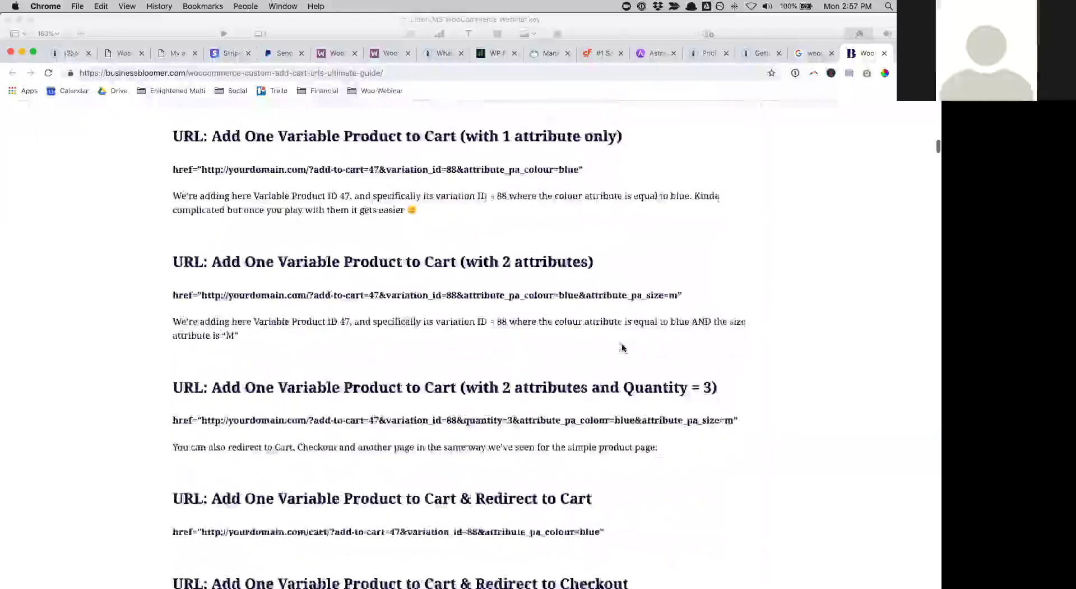
{"action": "scroll", "coordinate": [623, 347], "scroll_direction": "down", "scroll_amount": 10}
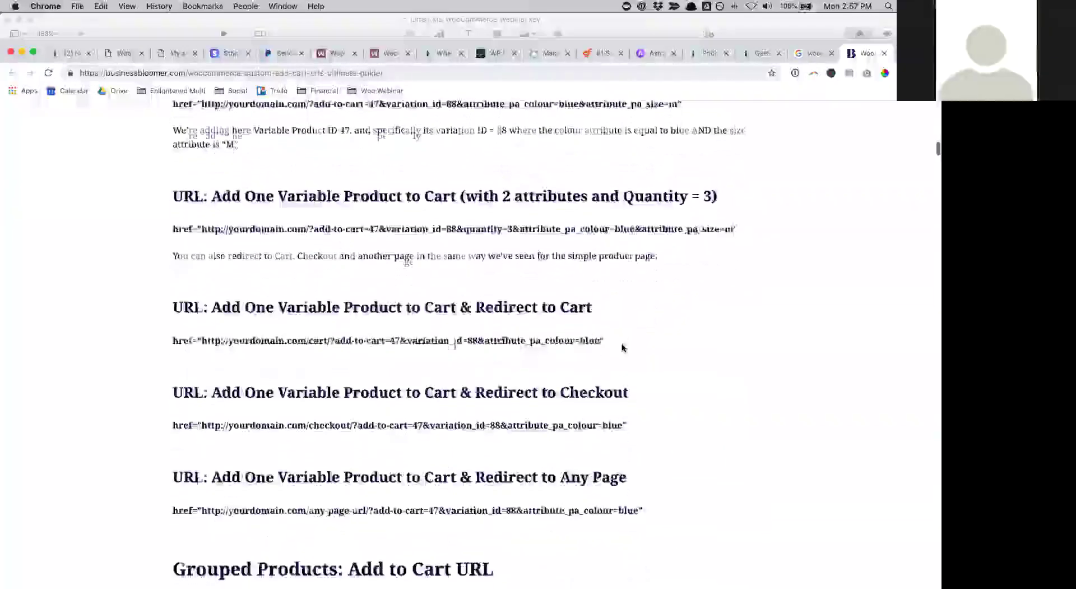
{"action": "scroll", "coordinate": [622, 348], "scroll_direction": "down", "scroll_amount": 8}
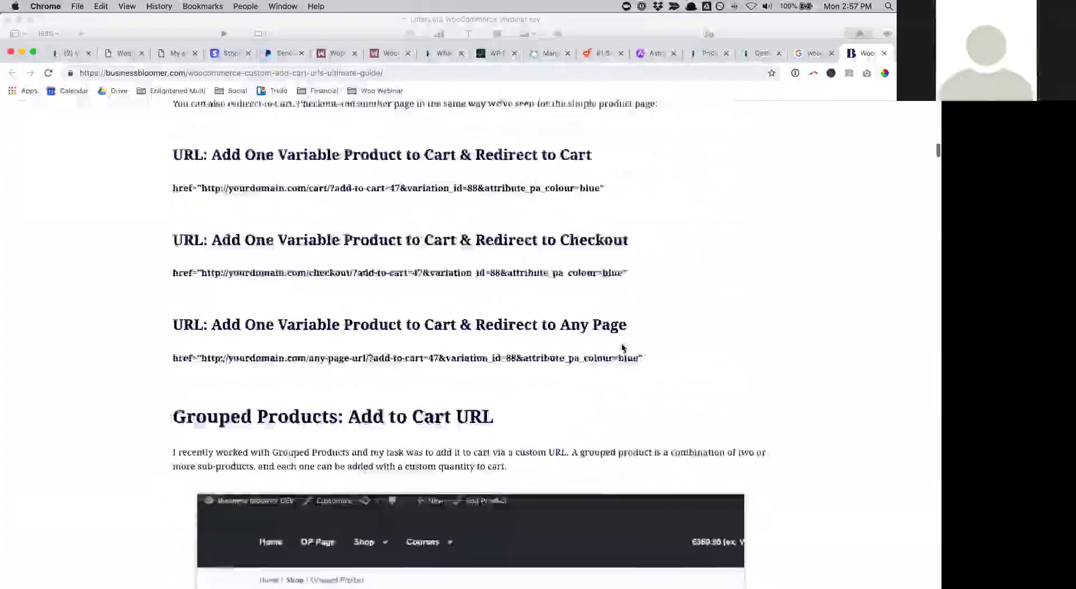
{"action": "scroll", "coordinate": [622, 348], "scroll_direction": "up", "scroll_amount": 20}
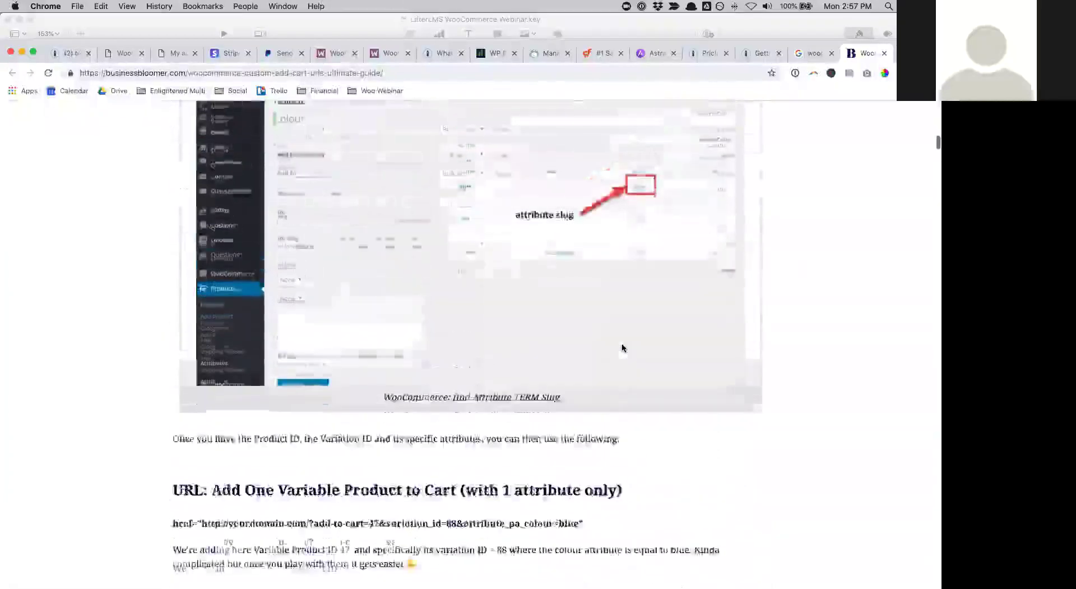
{"action": "scroll", "coordinate": [623, 347], "scroll_direction": "up", "scroll_amount": 5}
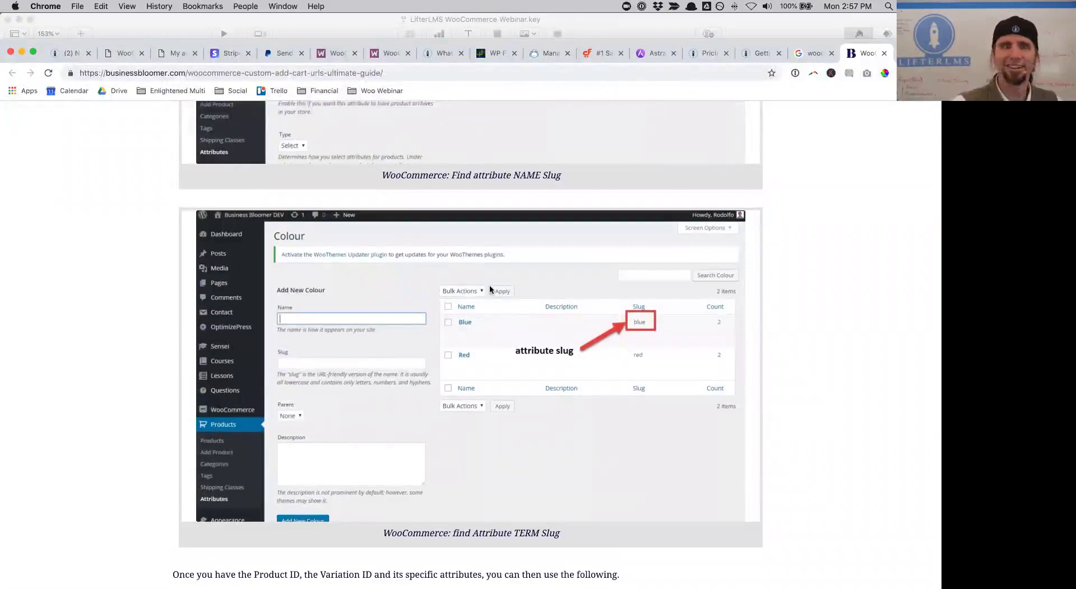
{"action": "scroll", "coordinate": [629, 466], "scroll_direction": "down", "scroll_amount": 8}
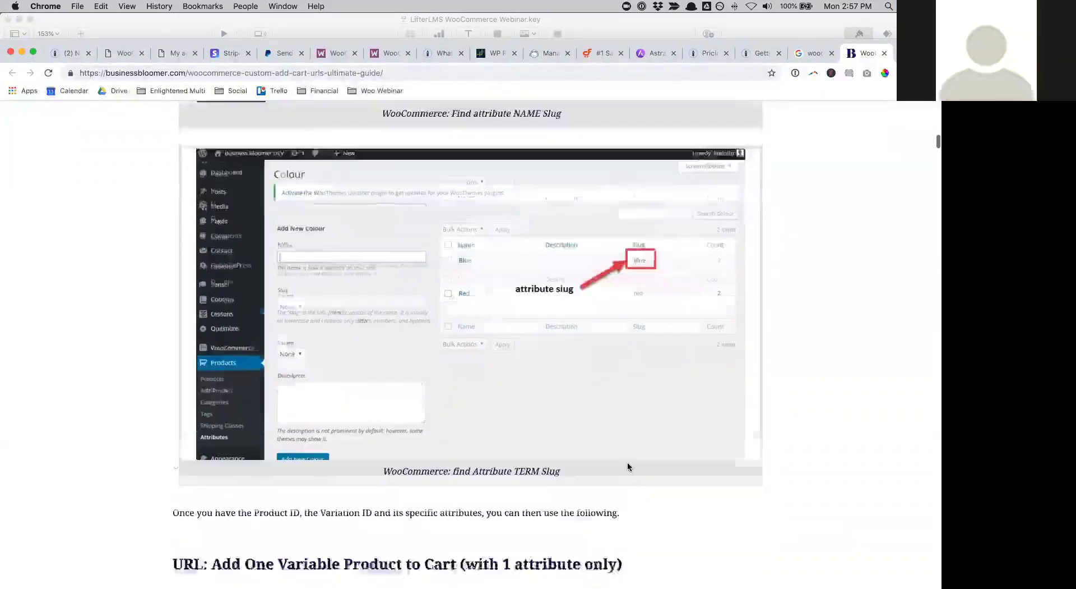
{"action": "scroll", "coordinate": [628, 466], "scroll_direction": "up", "scroll_amount": 3}
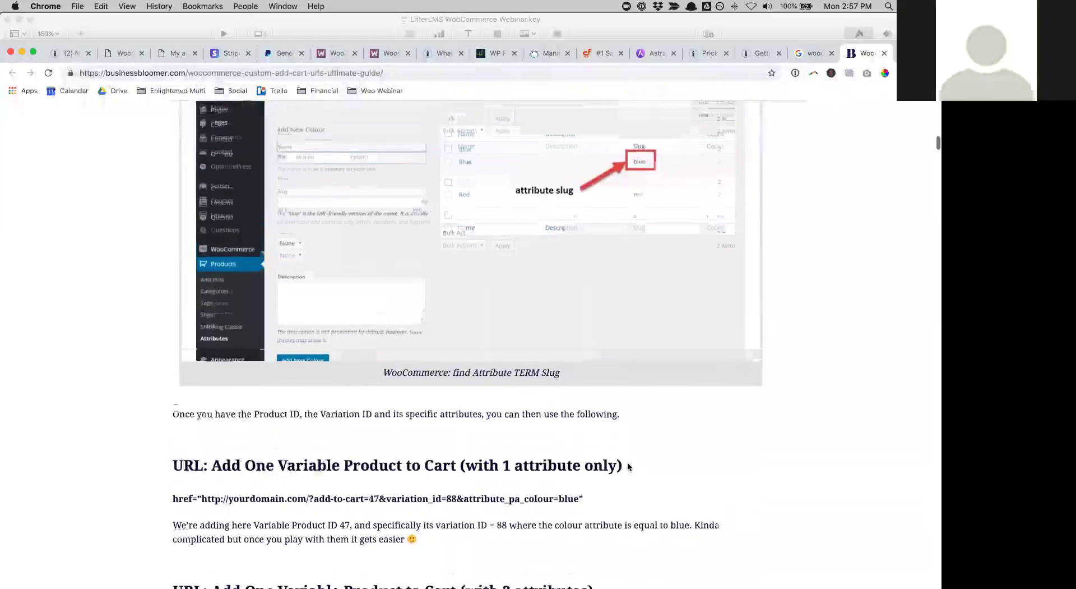
{"action": "scroll", "coordinate": [628, 466], "scroll_direction": "up", "scroll_amount": 2}
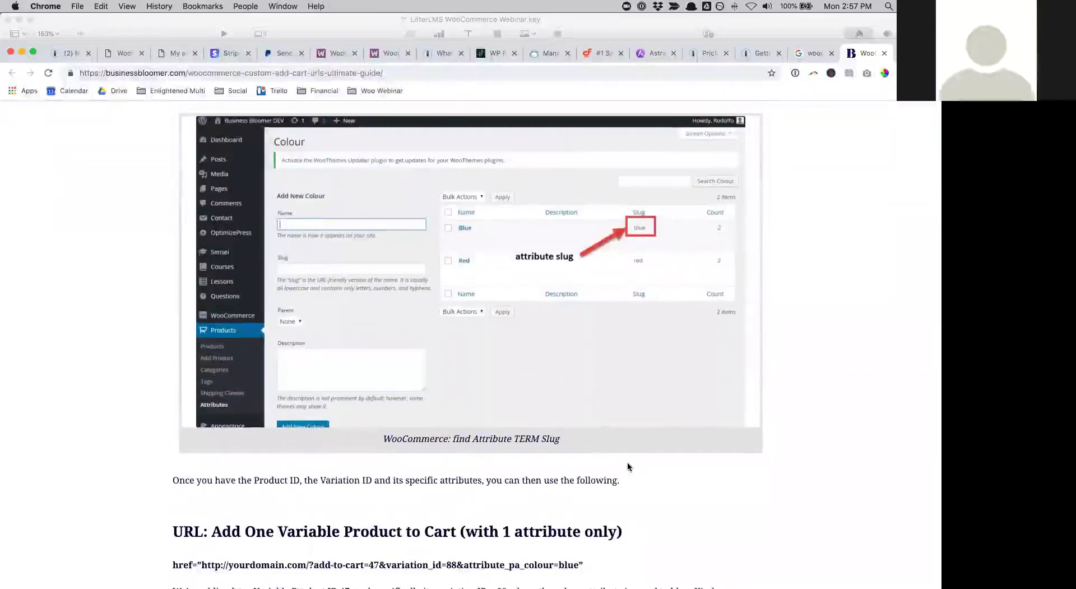
{"action": "scroll", "coordinate": [627, 463], "scroll_direction": "down", "scroll_amount": 2}
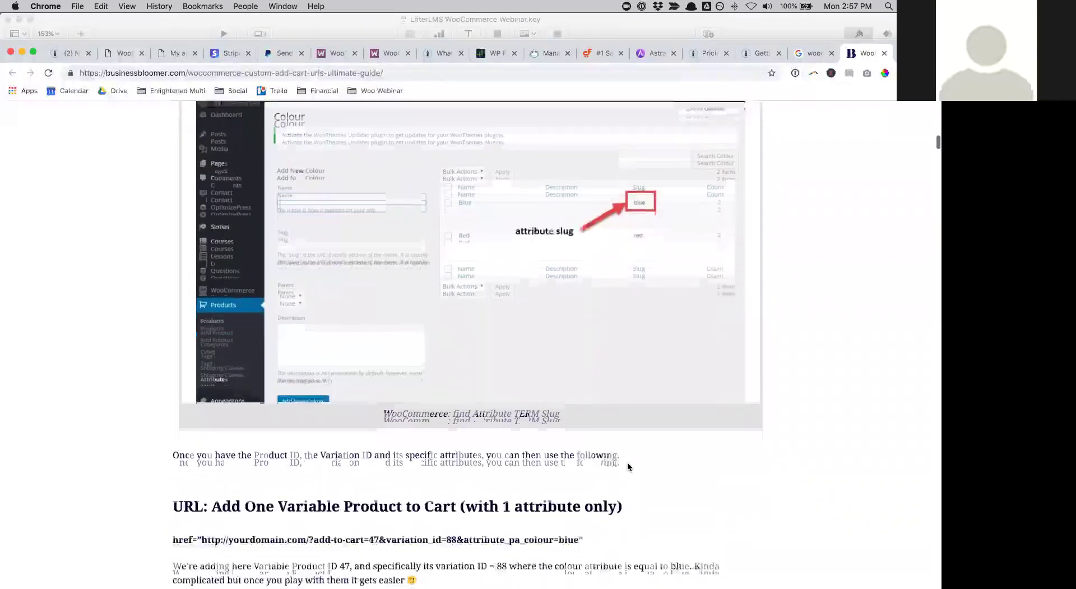
{"action": "scroll", "coordinate": [627, 462], "scroll_direction": "down", "scroll_amount": 1}
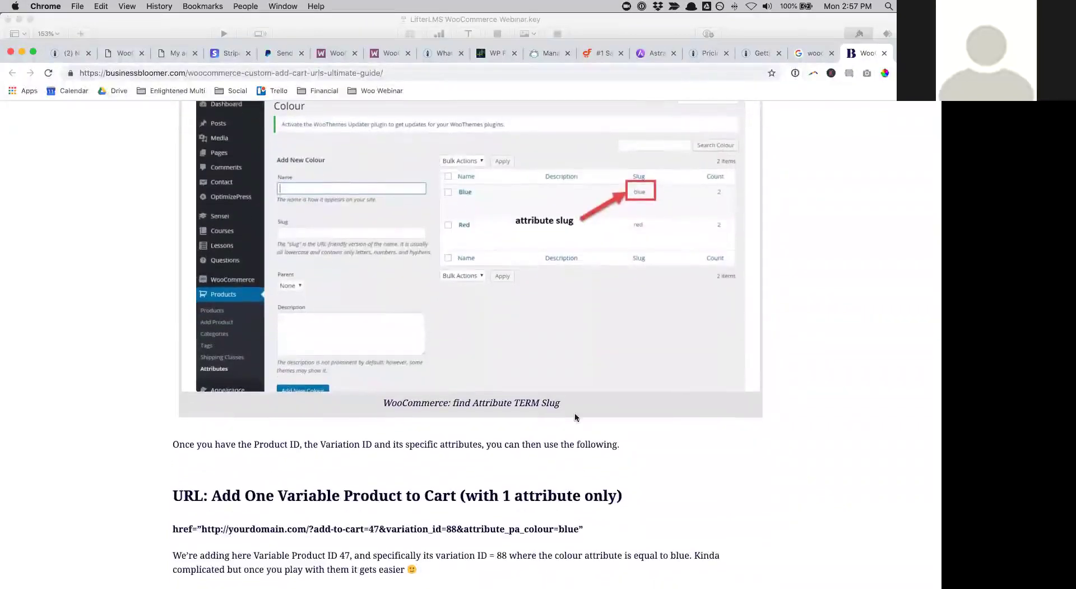
Step: Return to the WooCommerce Products settings, with AJAX add to cart on and cart redirect off
{"action": "left_click", "coordinate": [120, 54]}
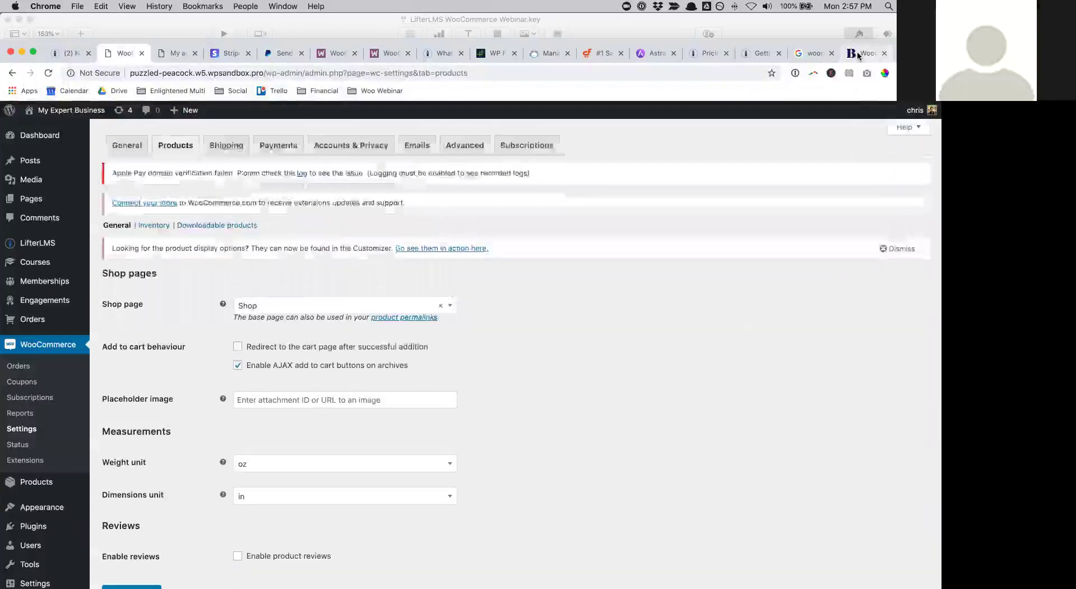
{"action": "scroll", "coordinate": [677, 369], "scroll_direction": "down", "scroll_amount": 2}
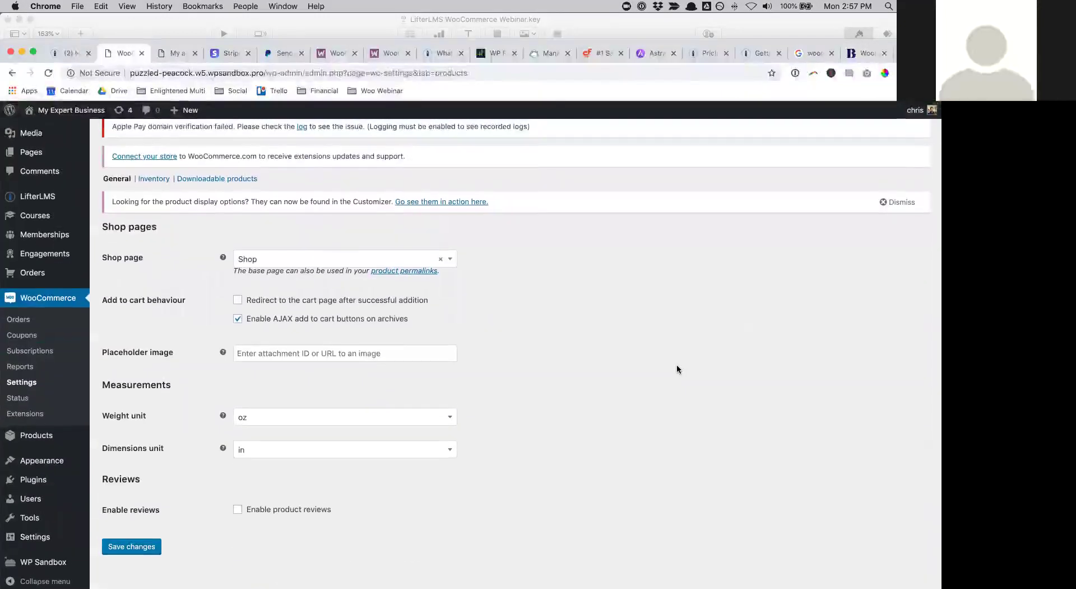
{"action": "scroll", "coordinate": [677, 369], "scroll_direction": "up", "scroll_amount": 1}
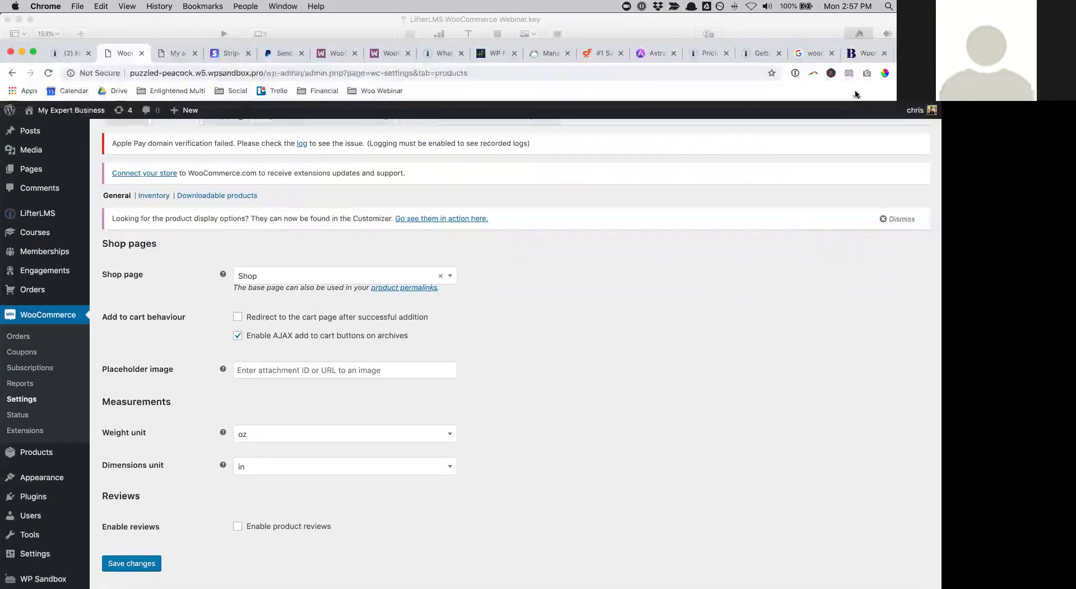
Step: Bring the Business Bloomer add-to-cart URL guide back and check its web address
{"action": "left_click", "coordinate": [857, 56]}
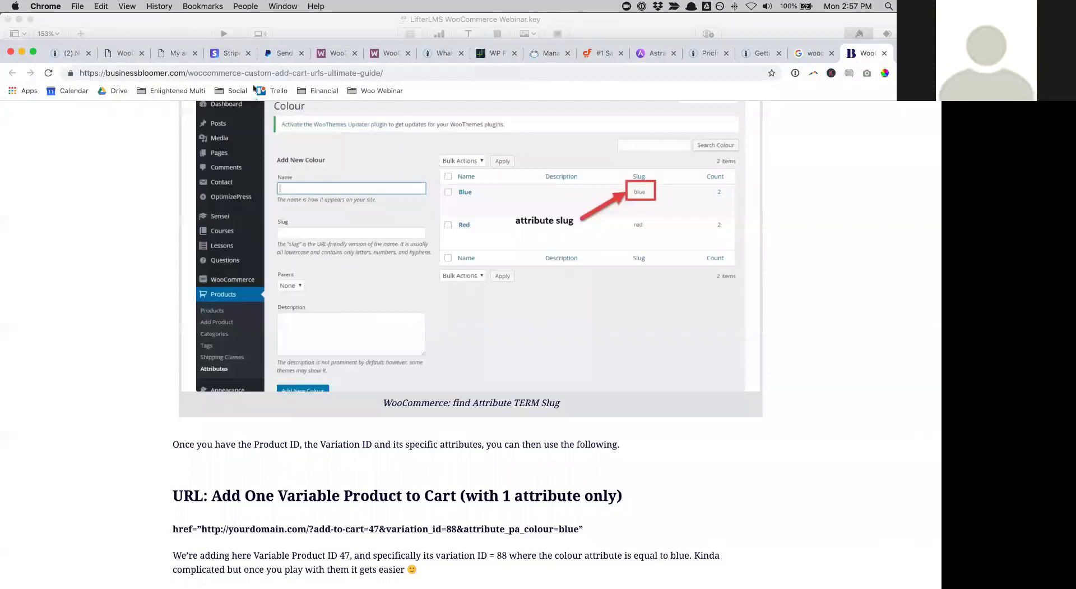
{"action": "key", "text": "super+l"}
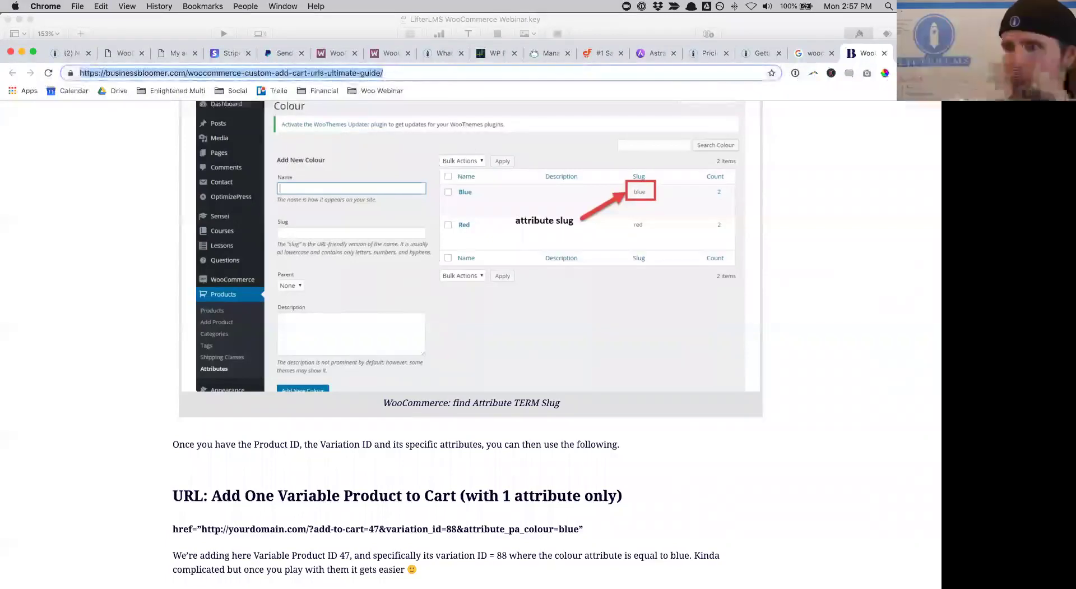
{"action": "key", "text": "Escape"}
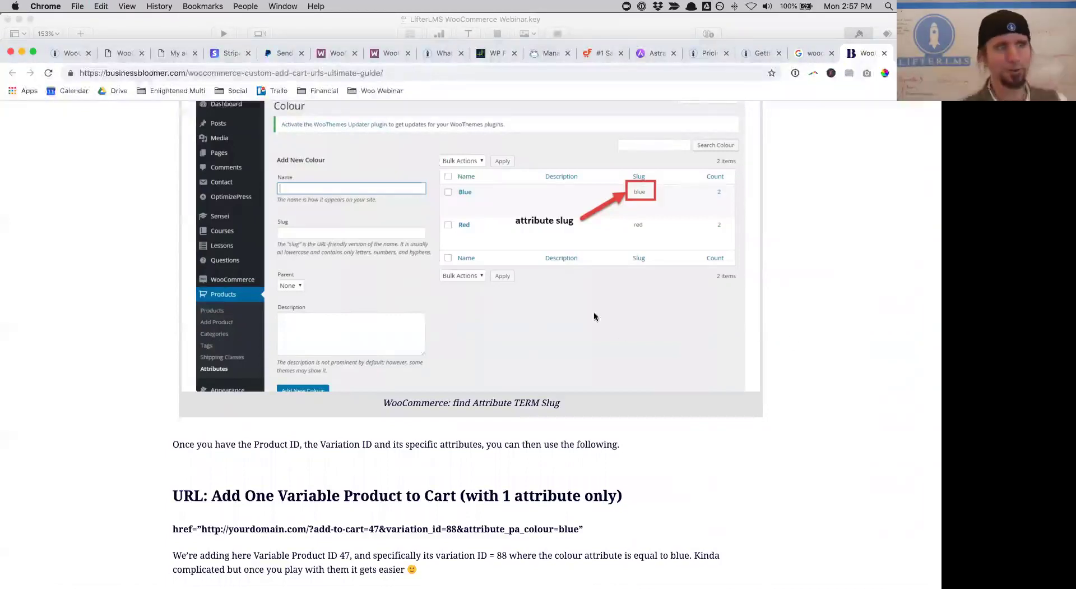
Step: Enable 'Redirect to the cart page after successful addition' and save the Products settings
{"action": "left_click", "coordinate": [120, 53]}
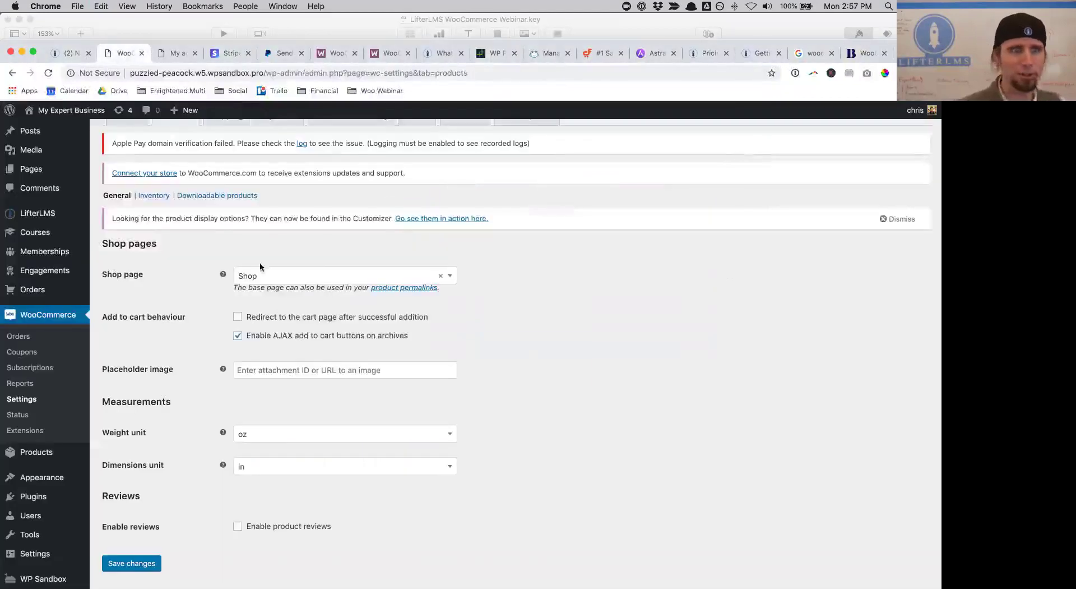
{"action": "left_click_drag", "start_coordinate": [276, 323], "coordinate": [344, 318]}
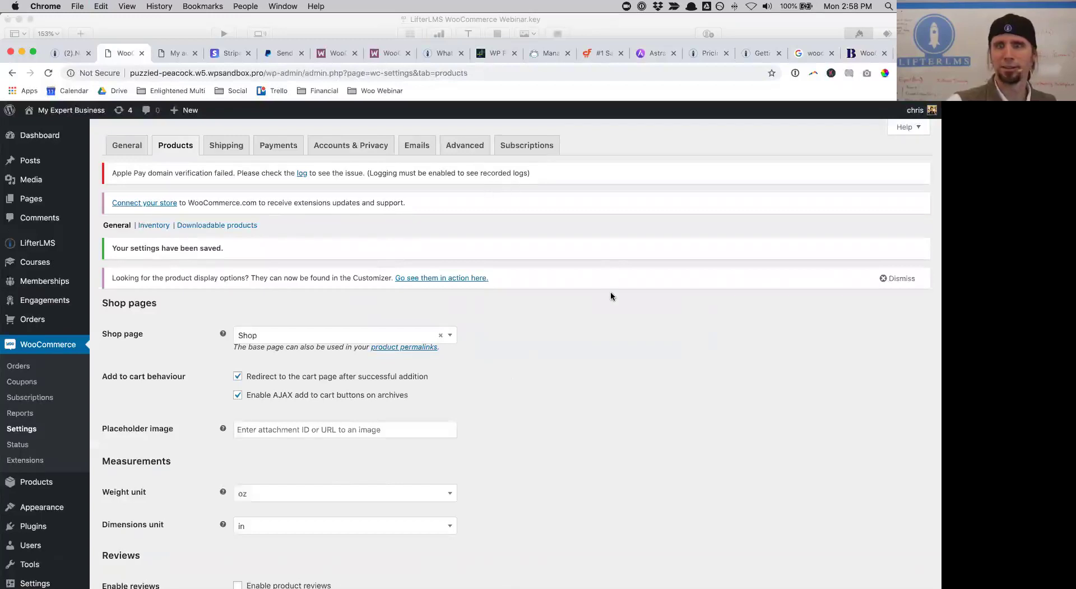
{"action": "scroll", "coordinate": [610, 291], "scroll_direction": "down", "scroll_amount": 3}
{"action": "scroll", "coordinate": [610, 292], "scroll_direction": "up", "scroll_amount": 3}
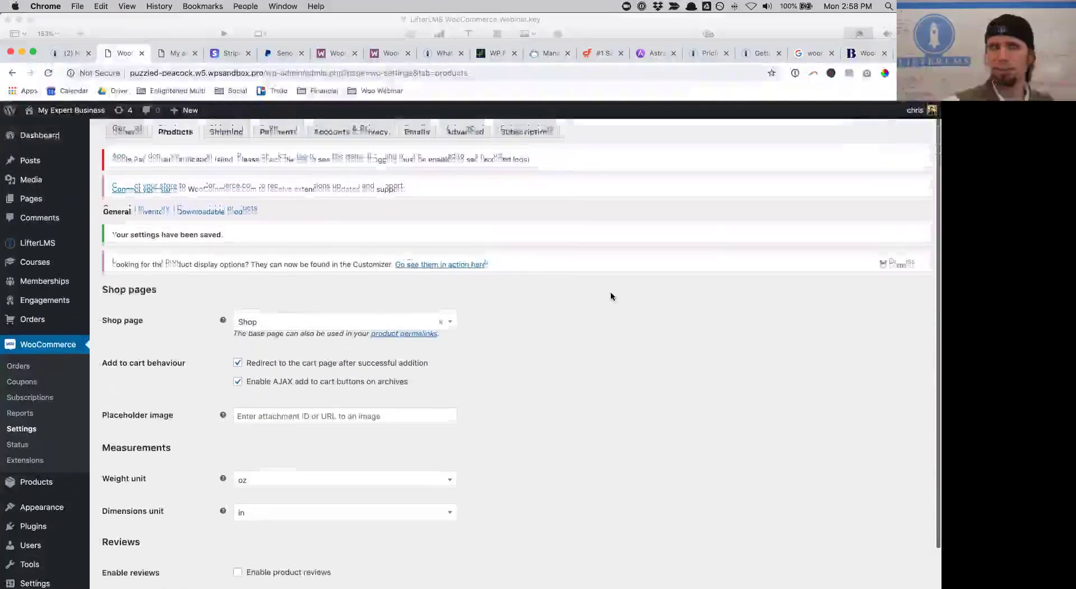
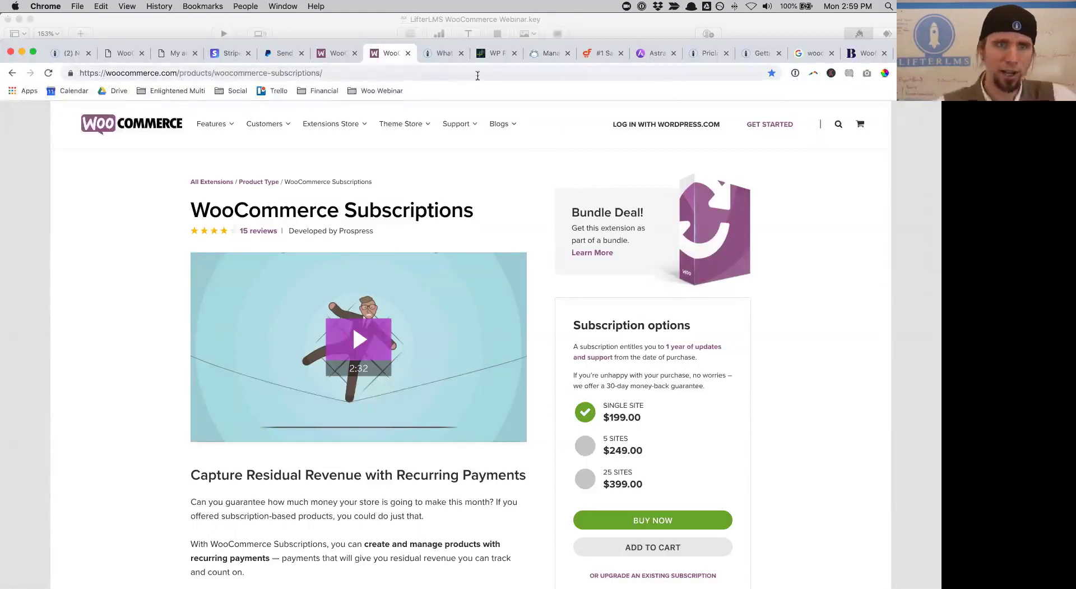
Step: Show the LifterLMS pricing page's Individual Add-Ons, Universe Bundle and Infinity Bundle plans and features
{"action": "left_click", "coordinate": [706, 58]}
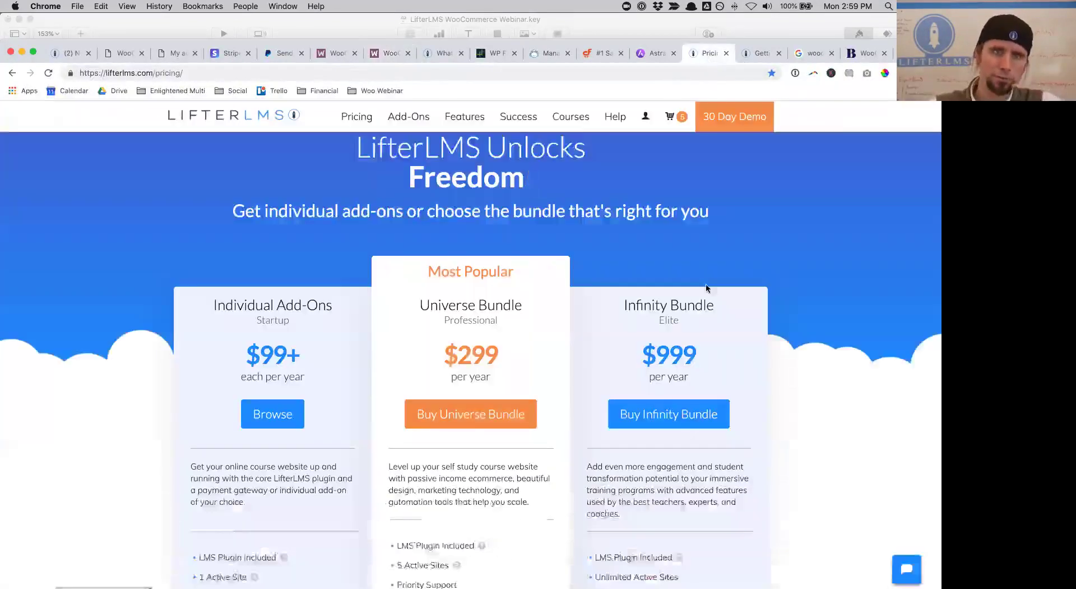
{"action": "scroll", "coordinate": [705, 283], "scroll_direction": "down", "scroll_amount": 5}
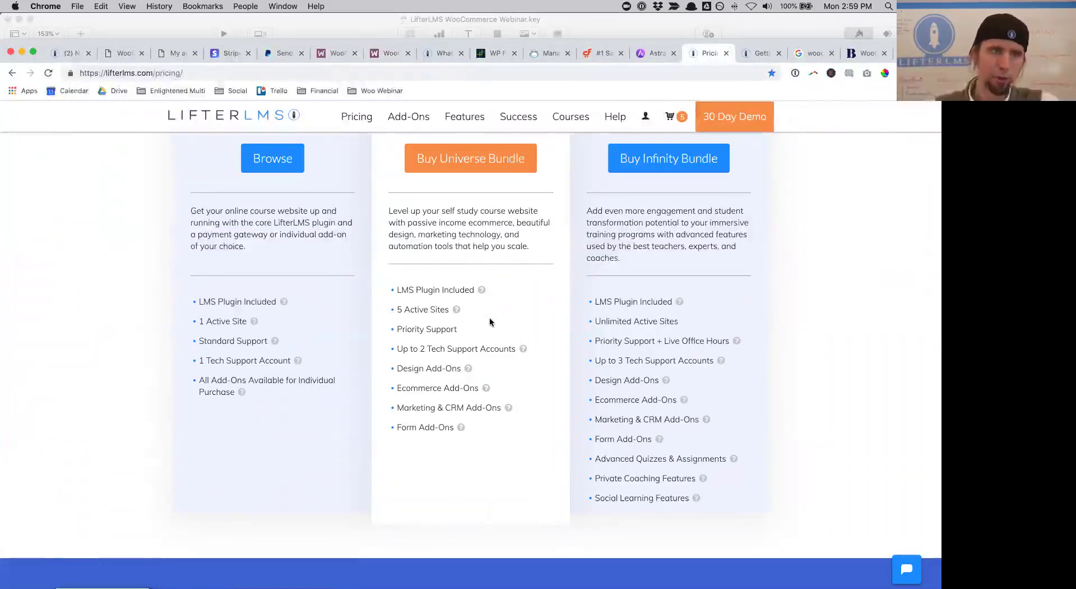
{"action": "scroll", "coordinate": [491, 318], "scroll_direction": "up", "scroll_amount": 3}
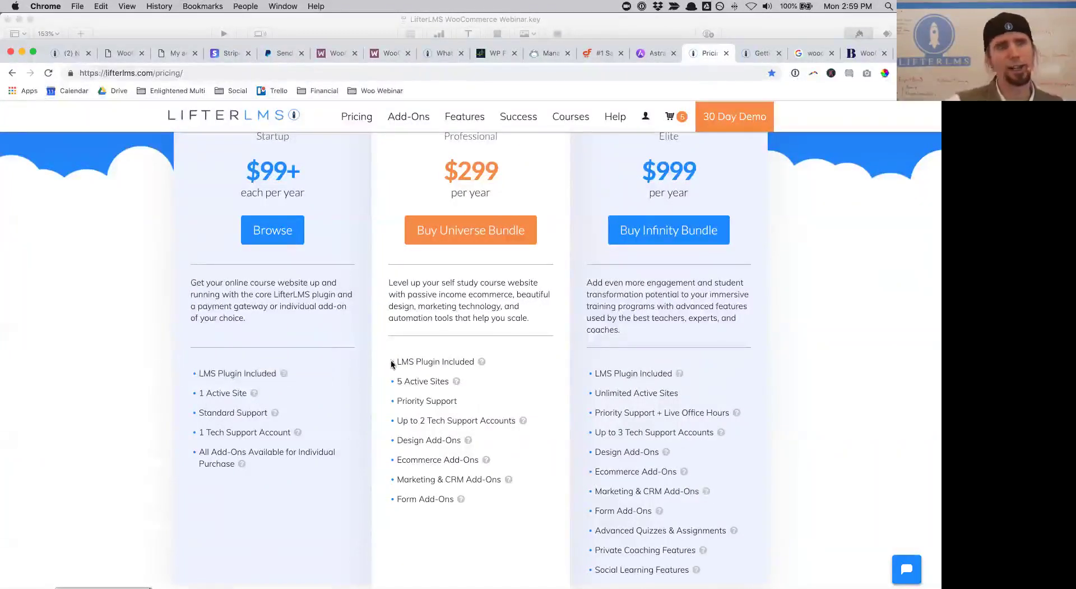
{"action": "scroll", "coordinate": [516, 273], "scroll_direction": "up", "scroll_amount": 1}
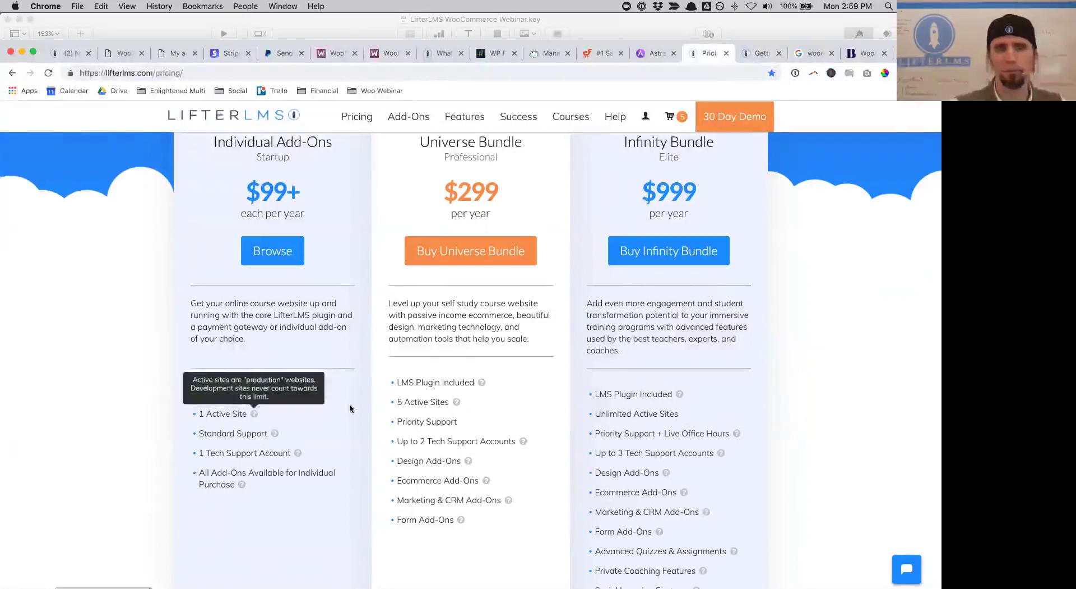
{"action": "mouse_move", "coordinate": [463, 406]}
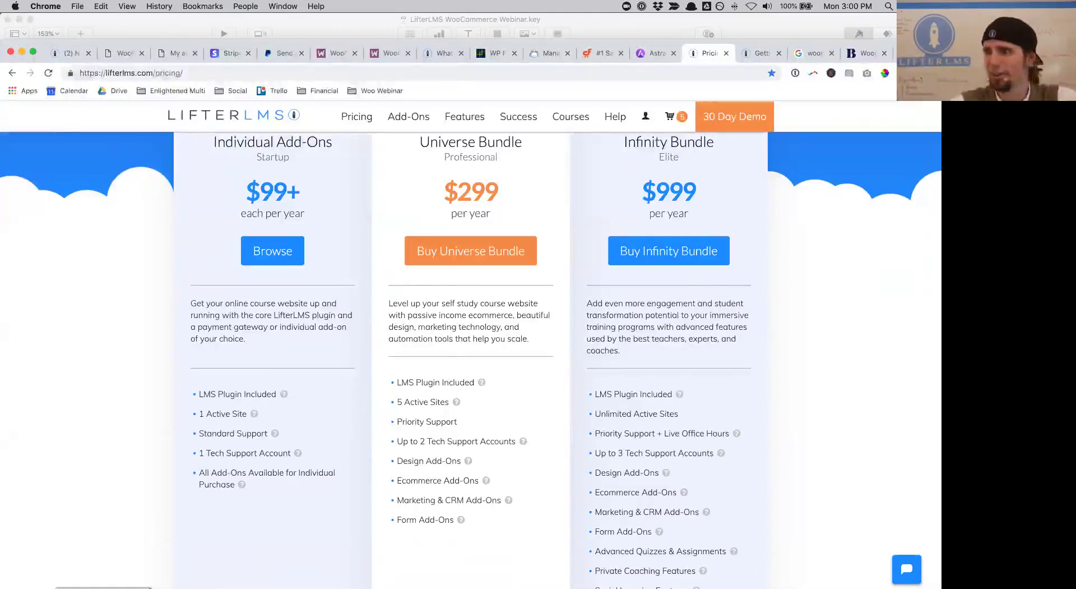
{"action": "key", "text": "ctrl+Up"}
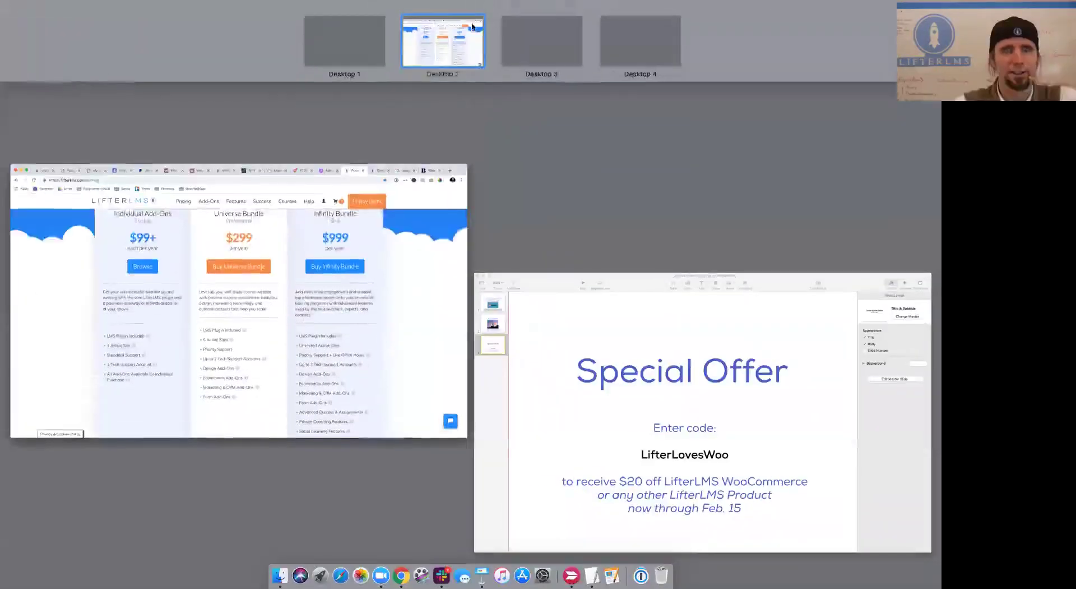
{"action": "key", "text": "ctrl+Up"}
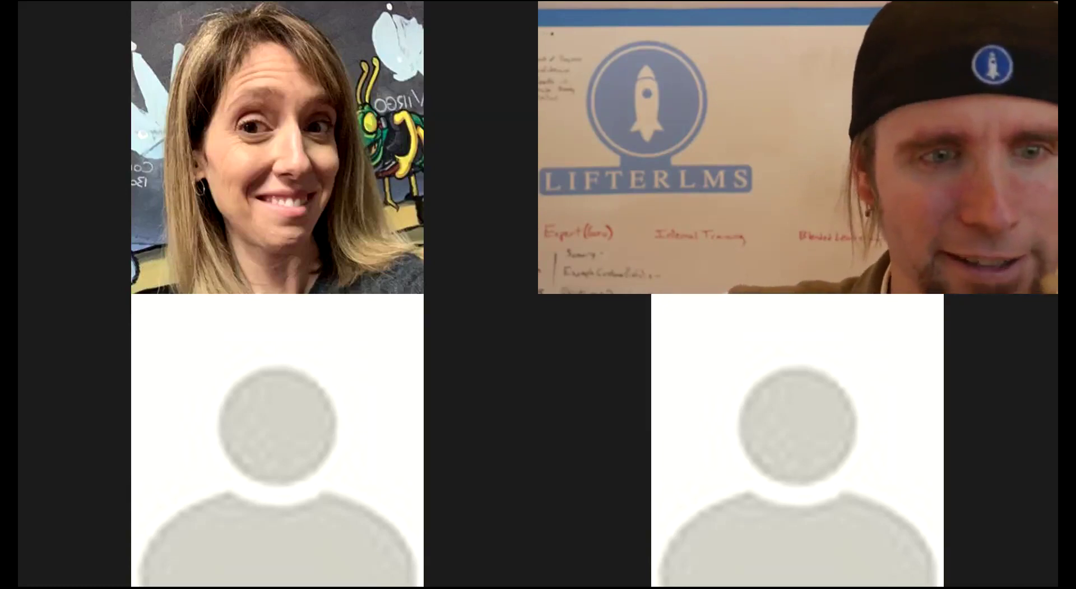
{"action": "key", "text": "ctrl+Up"}
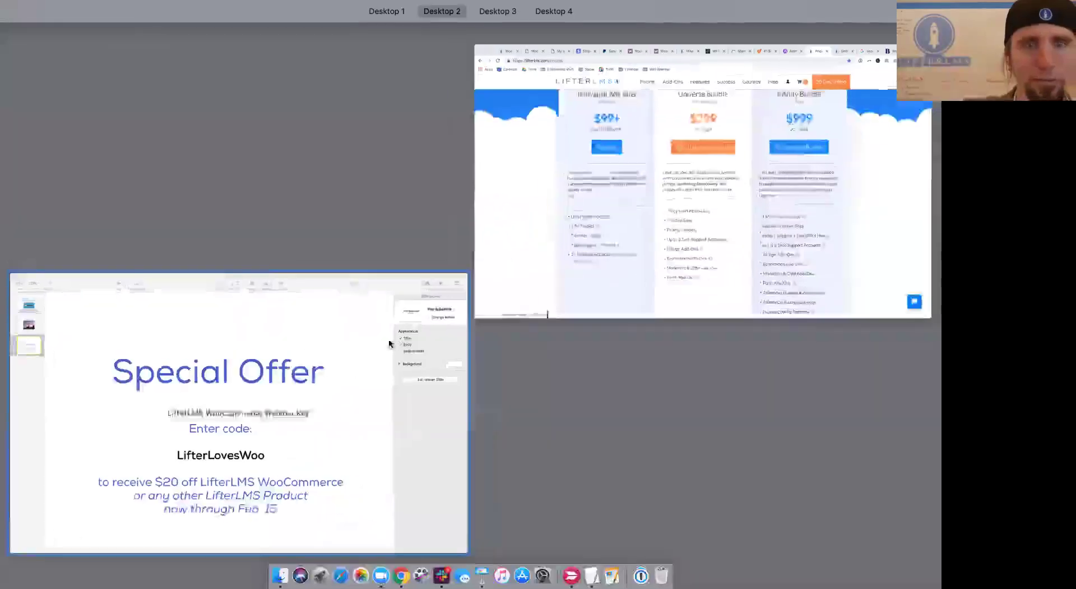
{"action": "left_click", "coordinate": [702, 267]}
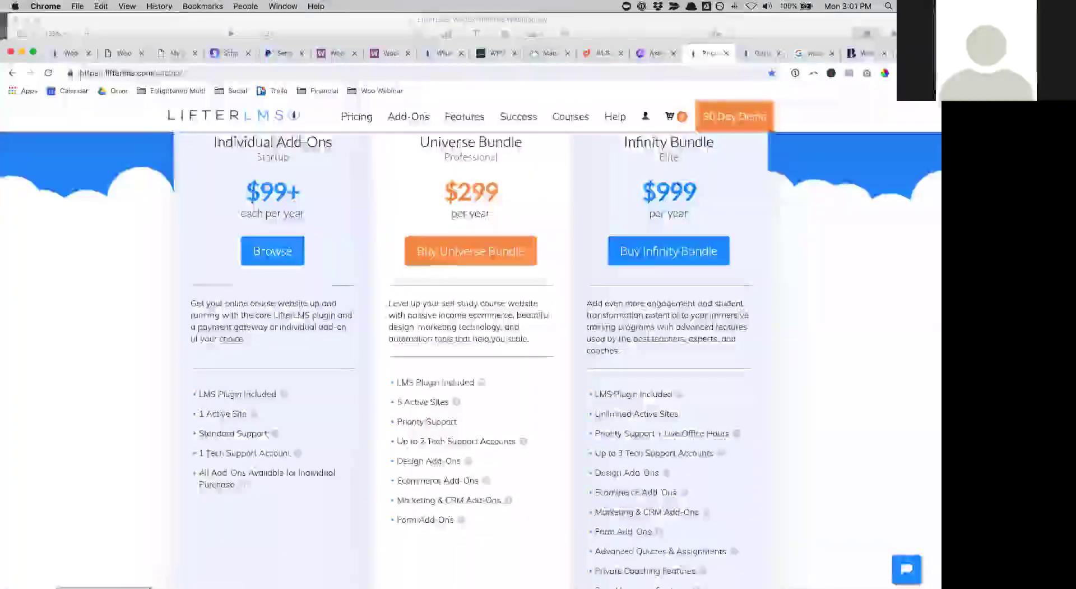
Step: Search Google for 'autocomplete virtual woocommerce' and open the WordPress.org plugin result
{"action": "key", "text": "super+t"}
{"action": "type", "text": "auto"}
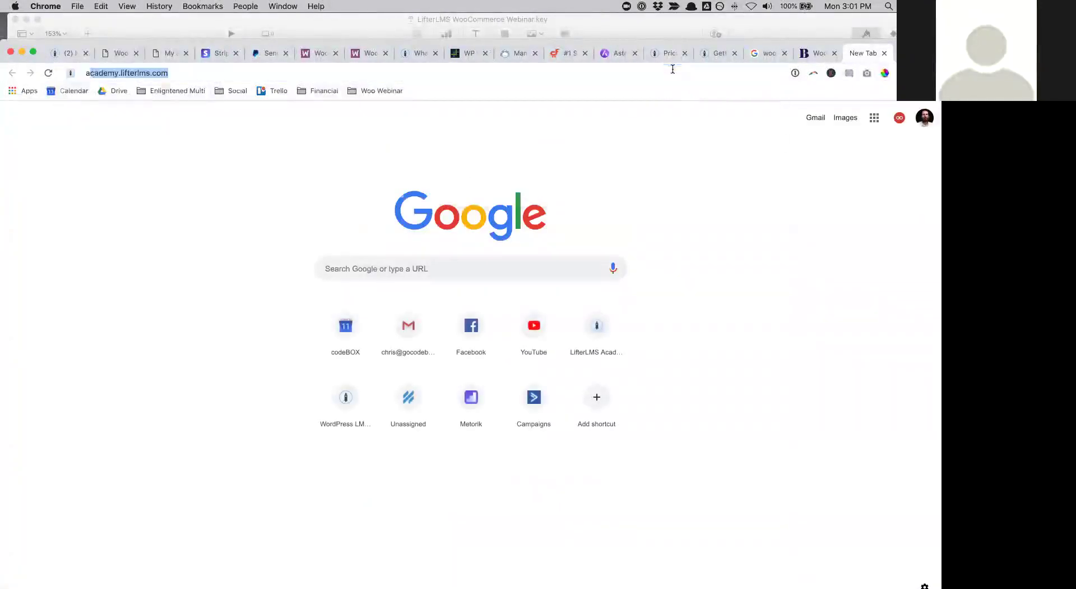
{"action": "type", "text": "comple"}
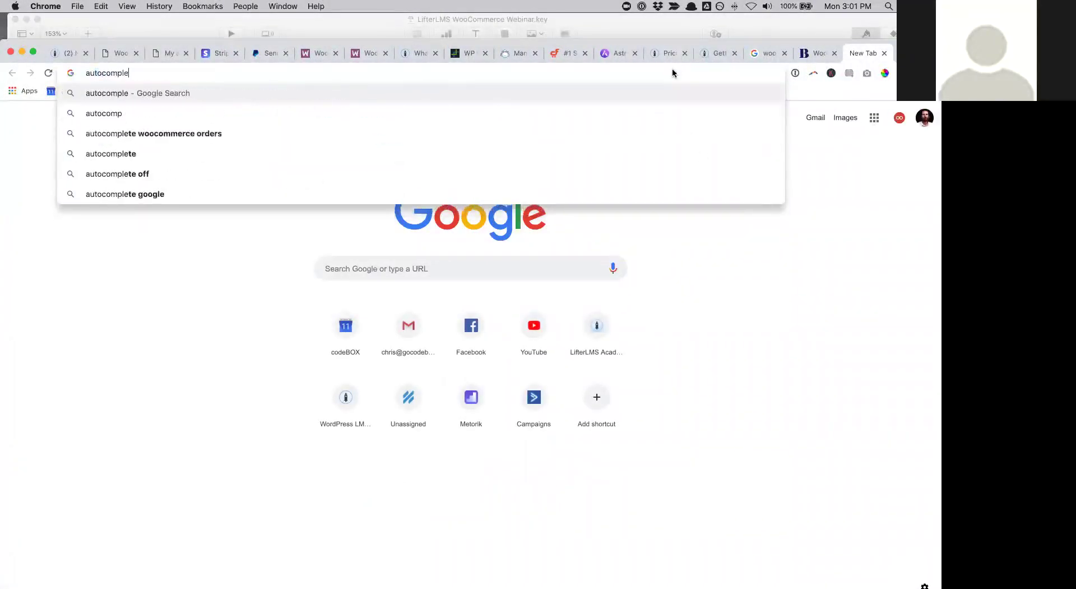
{"action": "type", "text": "te virtua"}
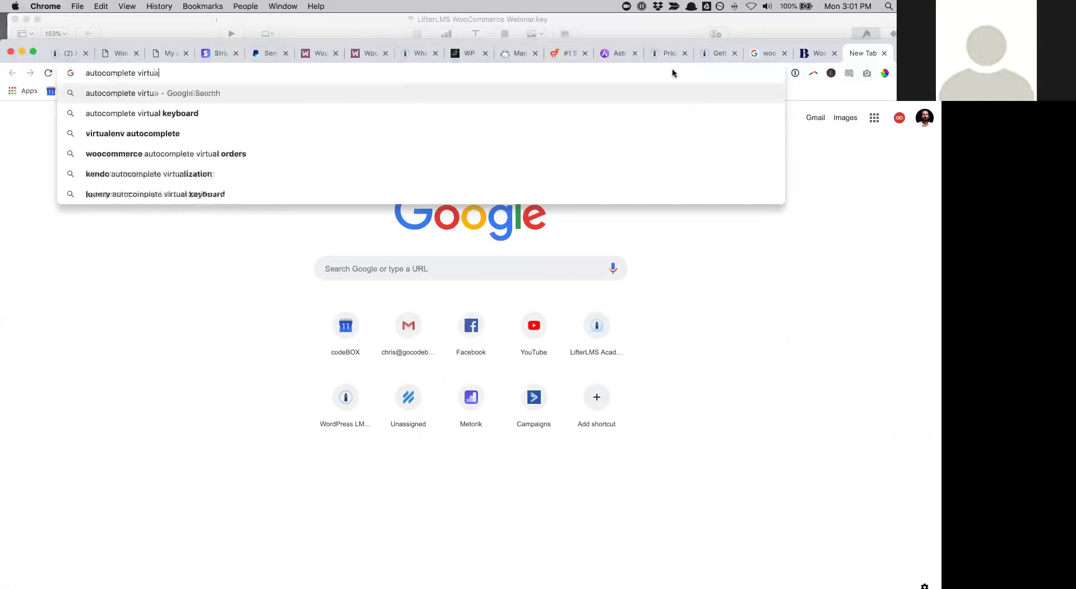
{"action": "type", "text": "l woo"}
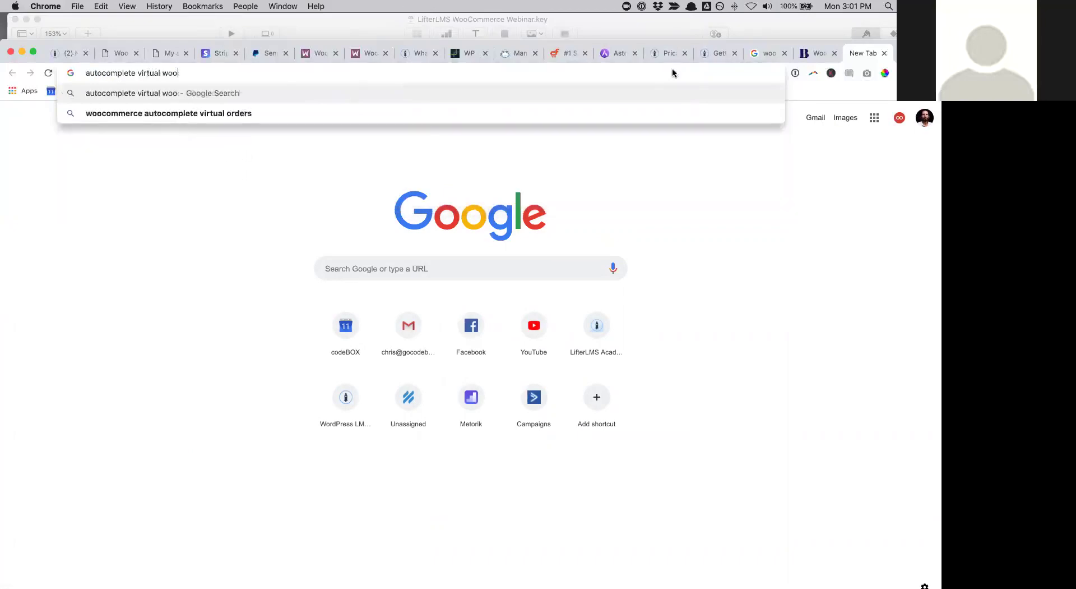
{"action": "type", "text": "commerce"}
{"action": "key", "text": "Return"}
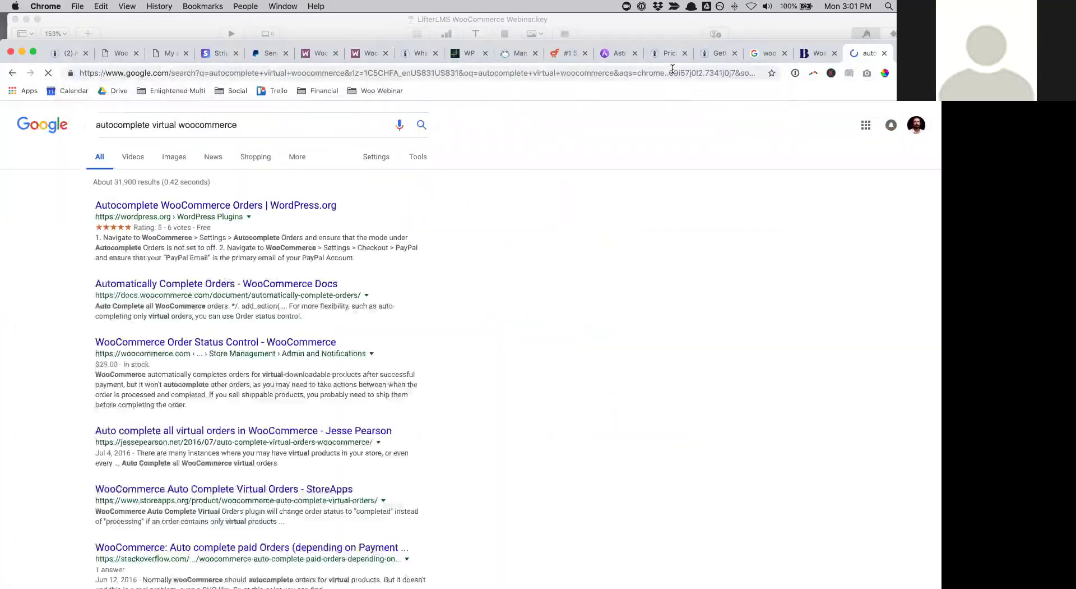
{"action": "left_click", "coordinate": [292, 207]}
Step: Read the Autocomplete WooCommerce Orders plugin description: version 1.1.0, 4,000+ active installations
{"action": "scroll", "coordinate": [418, 455], "scroll_direction": "down", "scroll_amount": 5}
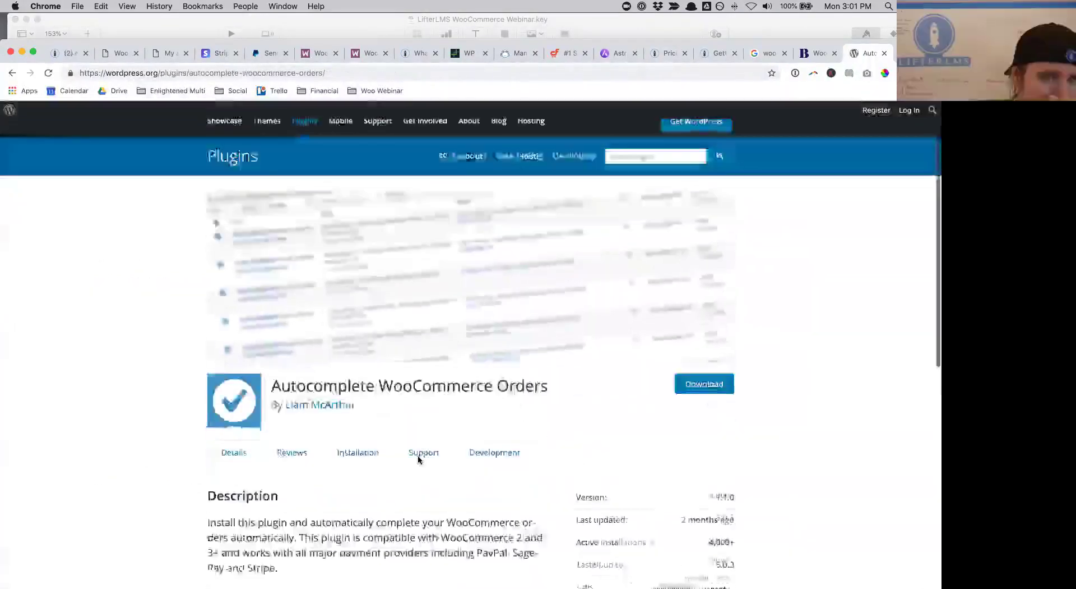
{"action": "scroll", "coordinate": [419, 457], "scroll_direction": "down", "scroll_amount": 3}
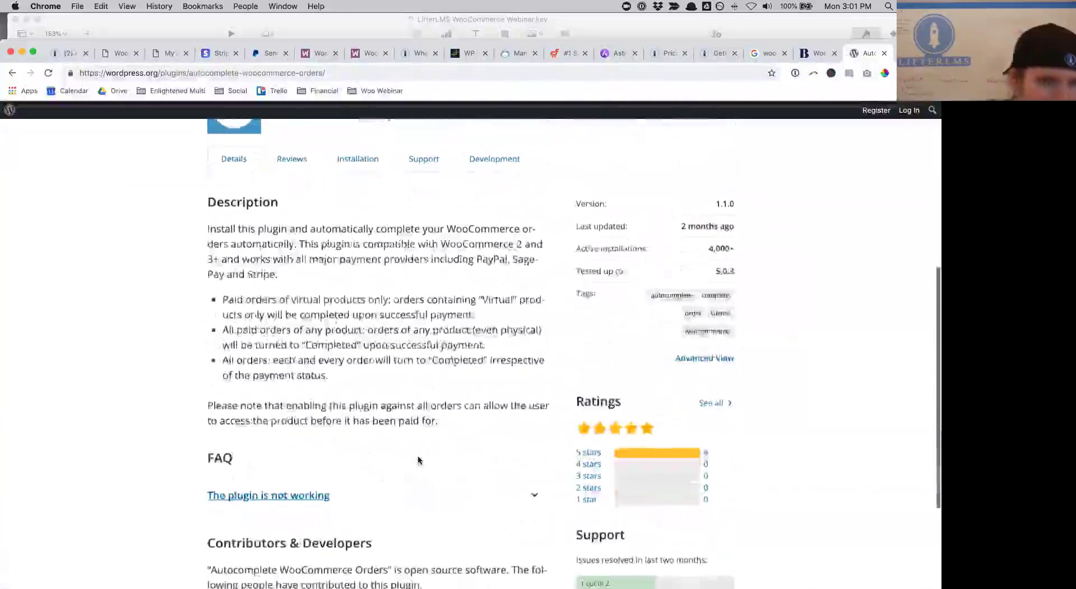
{"action": "scroll", "coordinate": [418, 455], "scroll_direction": "up", "scroll_amount": 3}
{"action": "scroll", "coordinate": [418, 459], "scroll_direction": "up", "scroll_amount": 5}
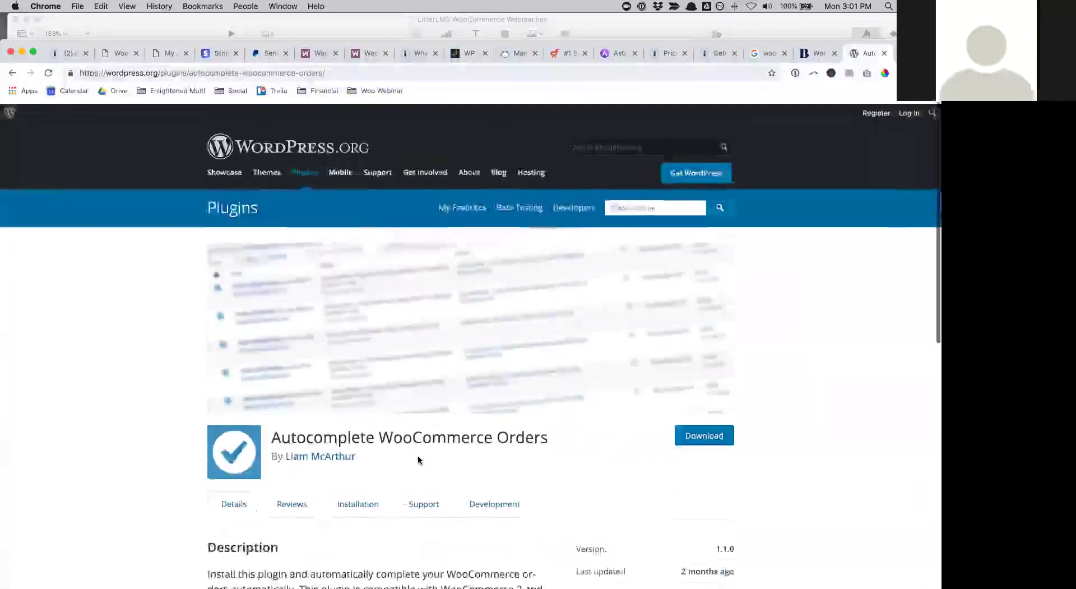
{"action": "scroll", "coordinate": [418, 459], "scroll_direction": "down", "scroll_amount": 3}
{"action": "scroll", "coordinate": [418, 458], "scroll_direction": "down", "scroll_amount": 3}
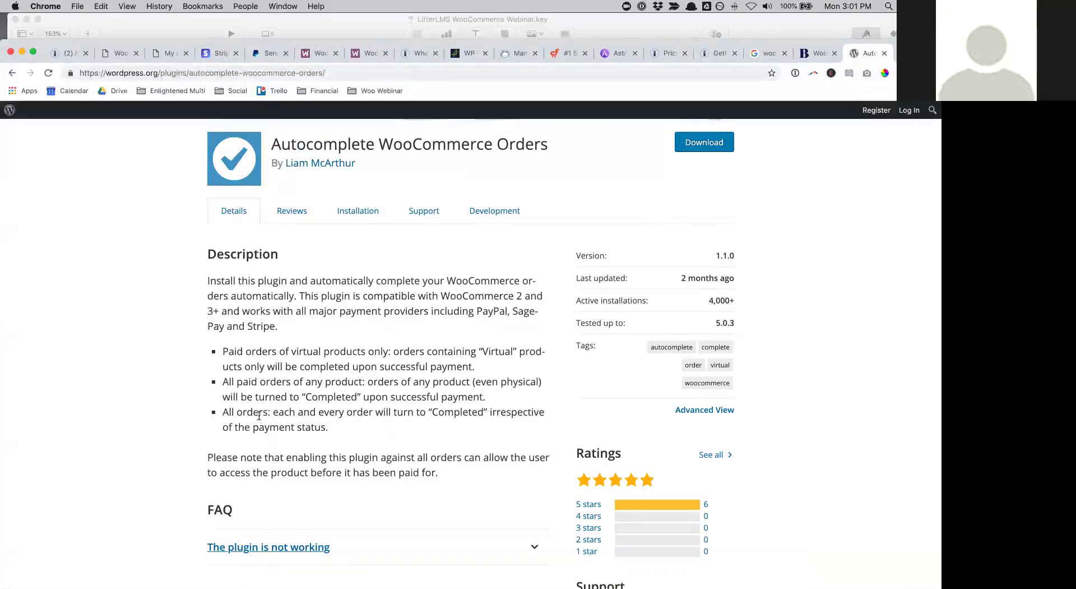
{"action": "scroll", "coordinate": [259, 415], "scroll_direction": "down", "scroll_amount": 1}
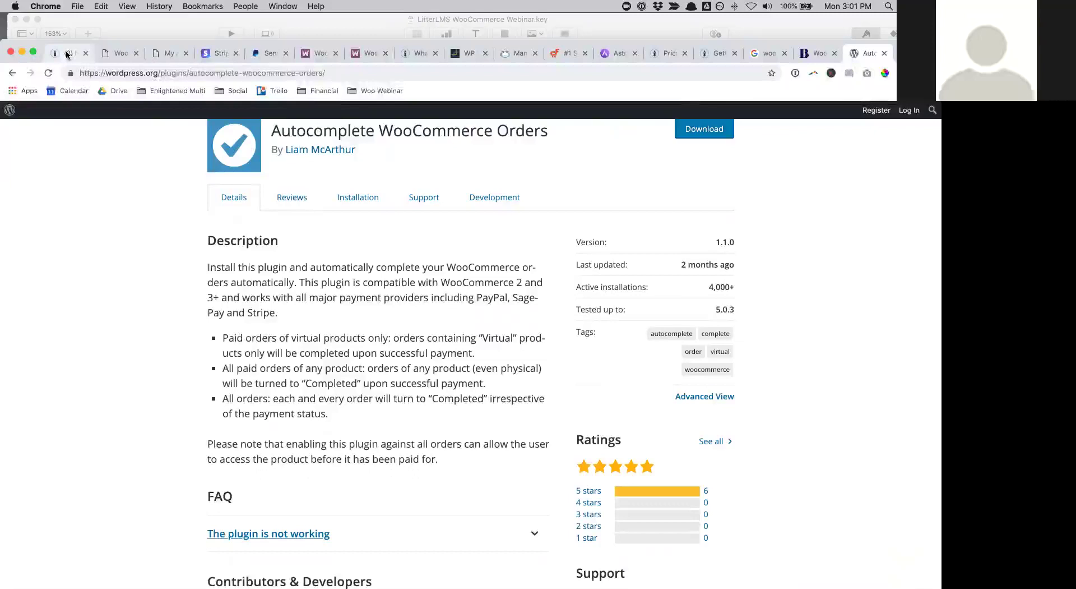
{"action": "scroll", "coordinate": [368, 218], "scroll_direction": "up", "scroll_amount": 1}
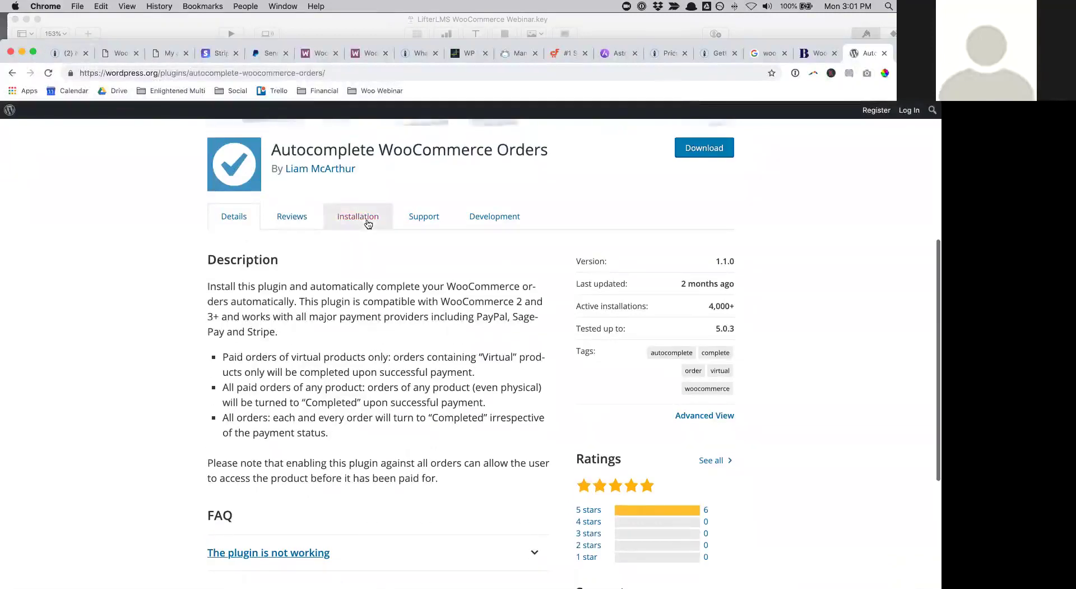
{"action": "scroll", "coordinate": [368, 224], "scroll_direction": "up", "scroll_amount": 4}
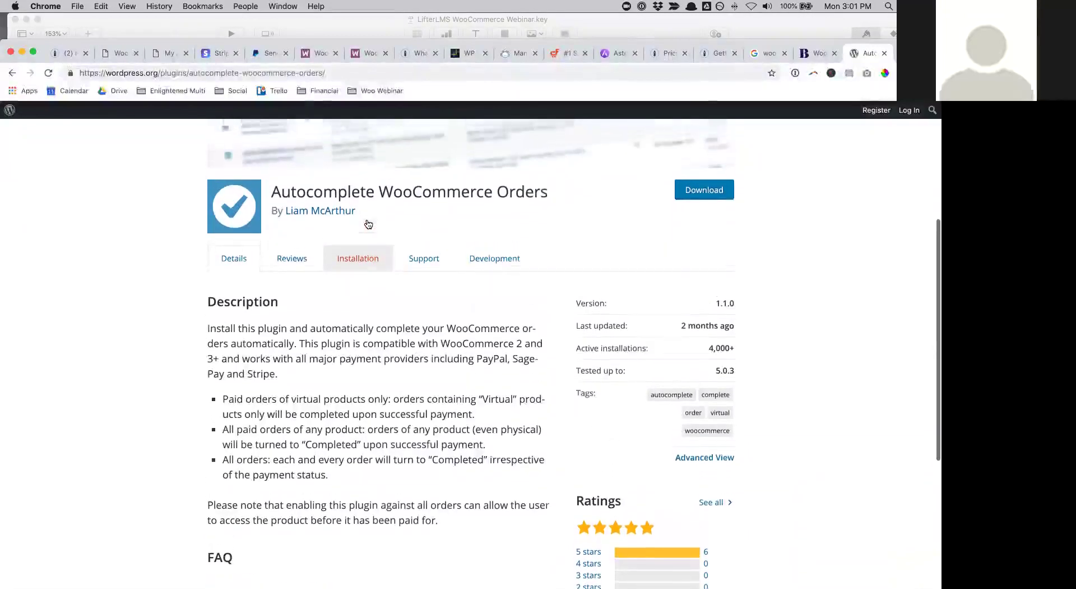
{"action": "scroll", "coordinate": [362, 273], "scroll_direction": "up", "scroll_amount": 4}
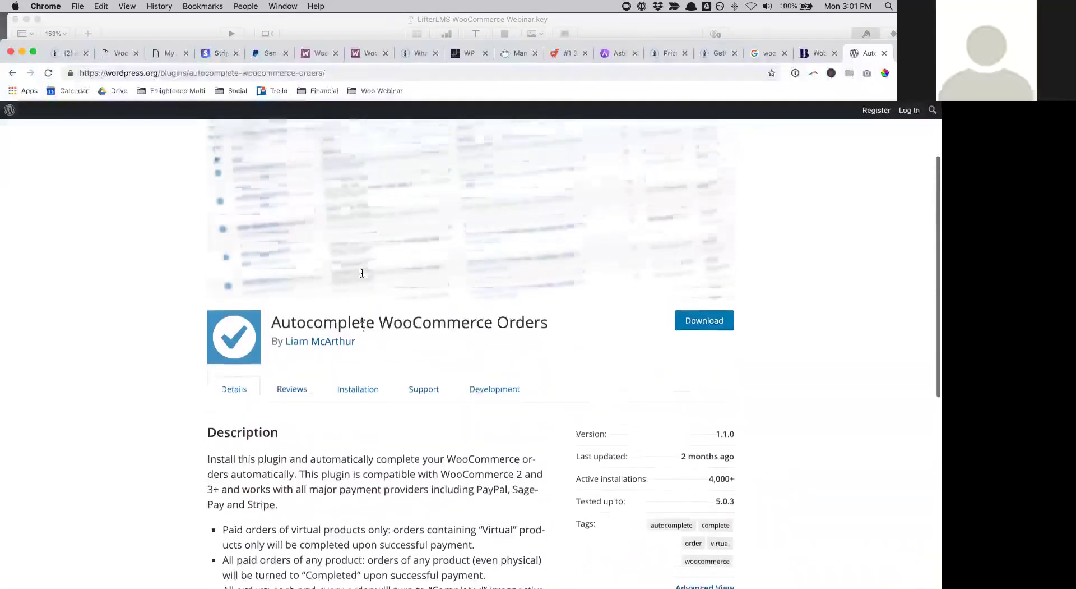
{"action": "scroll", "coordinate": [362, 273], "scroll_direction": "down", "scroll_amount": 6}
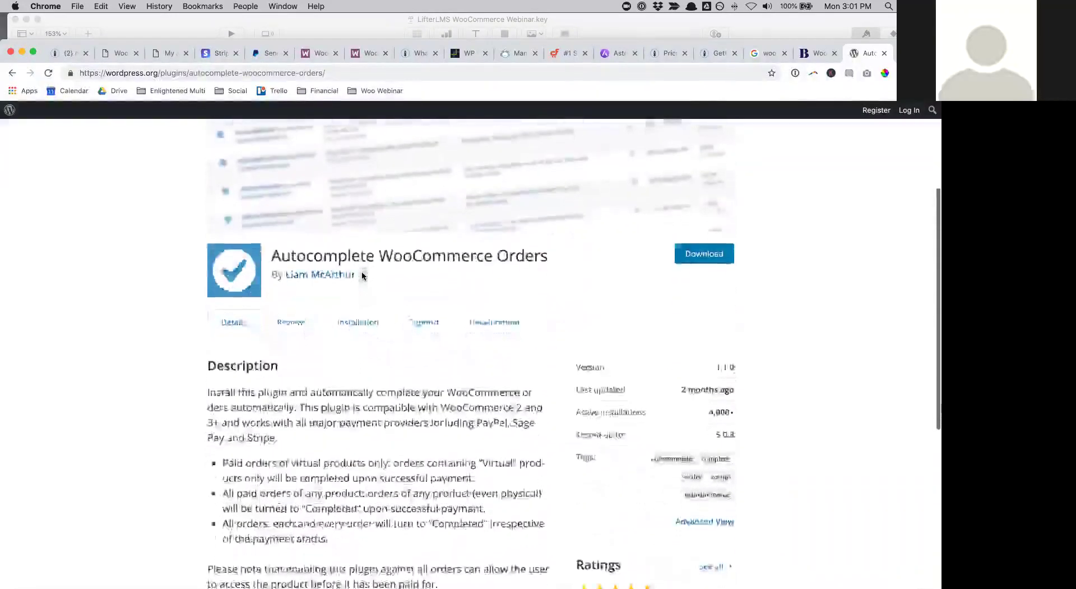
{"action": "scroll", "coordinate": [362, 277], "scroll_direction": "down", "scroll_amount": 5}
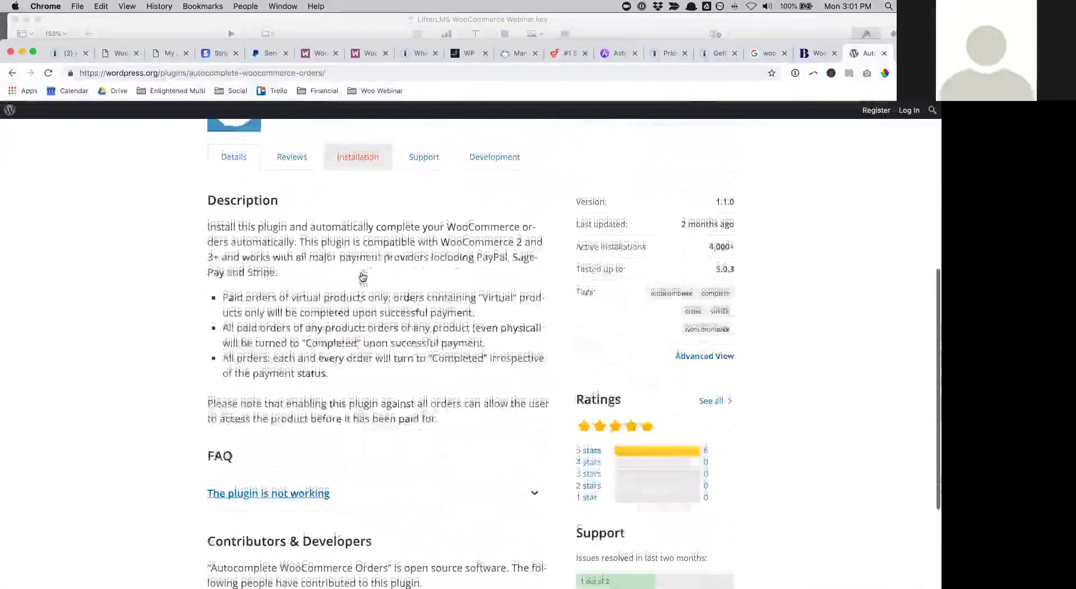
{"action": "scroll", "coordinate": [345, 315], "scroll_direction": "up", "scroll_amount": 2}
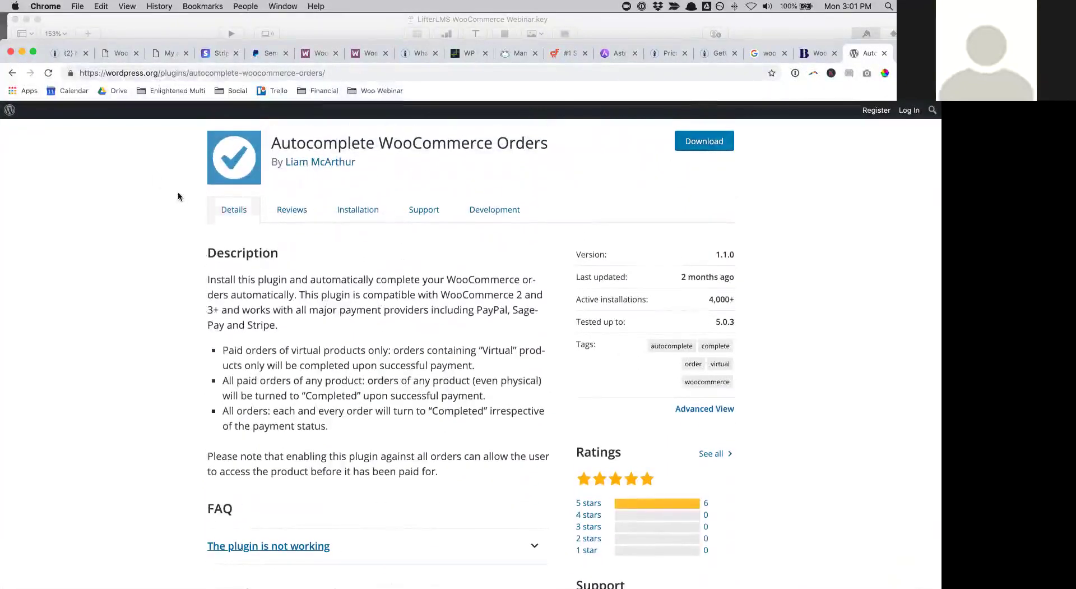
{"action": "left_click", "coordinate": [67, 54]}
Step: Open the Leadership Course product and review its variable subscription Product data and Custom Fields
{"action": "left_click", "coordinate": [120, 54]}
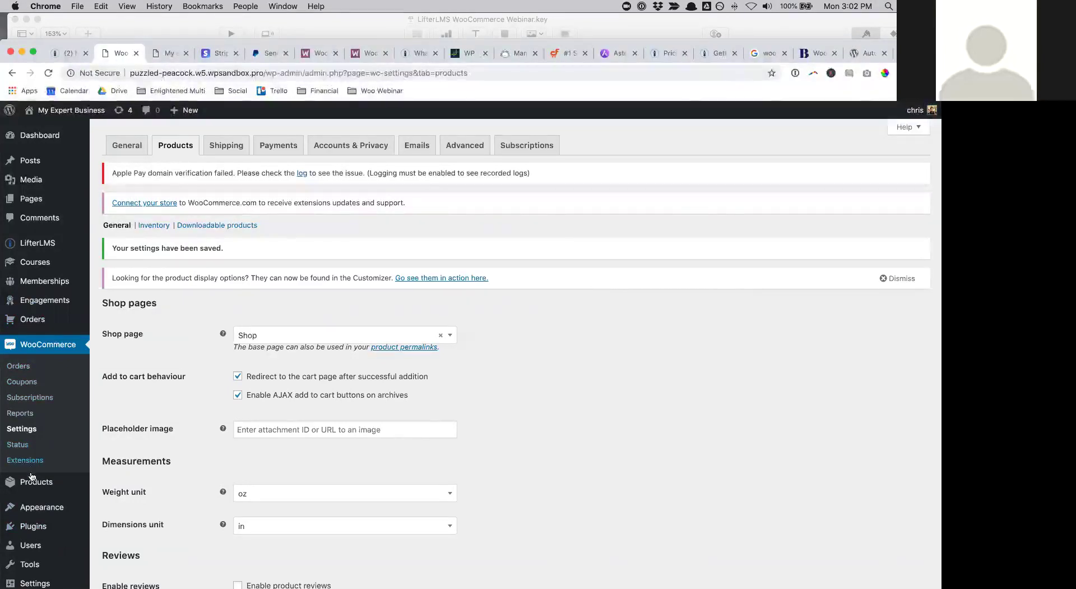
{"action": "mouse_move", "coordinate": [30, 491]}
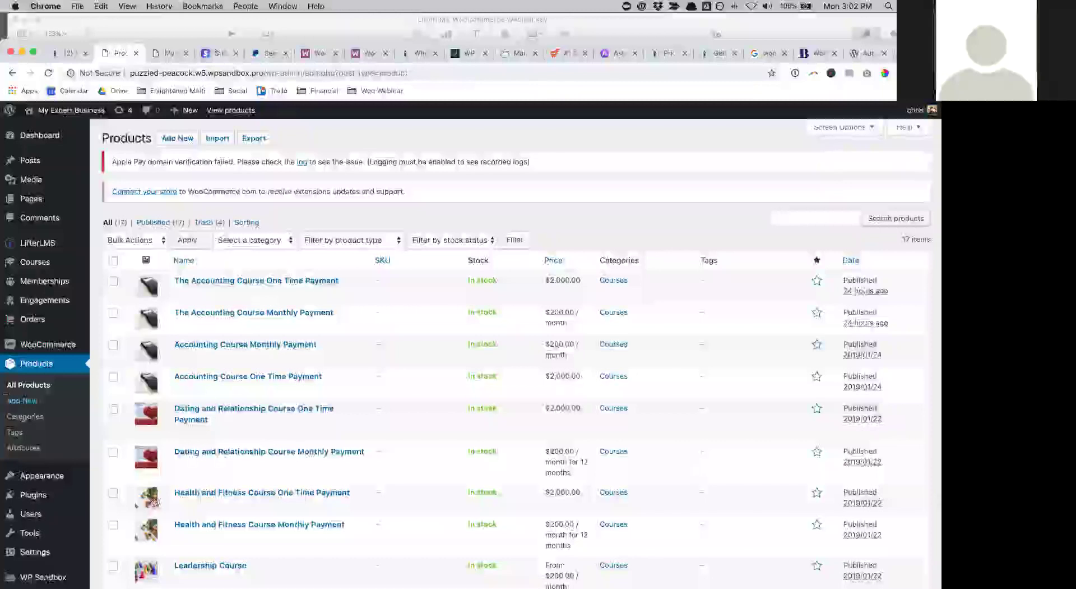
{"action": "scroll", "coordinate": [231, 513], "scroll_direction": "down", "scroll_amount": 5}
{"action": "left_click", "coordinate": [217, 371]}
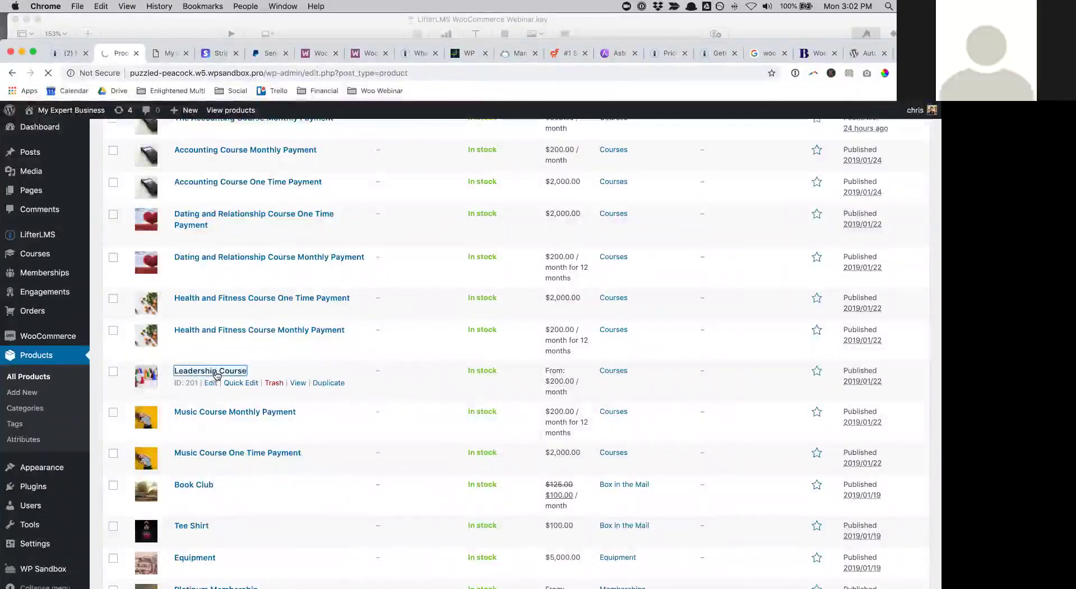
{"action": "scroll", "coordinate": [285, 364], "scroll_direction": "down", "scroll_amount": 10}
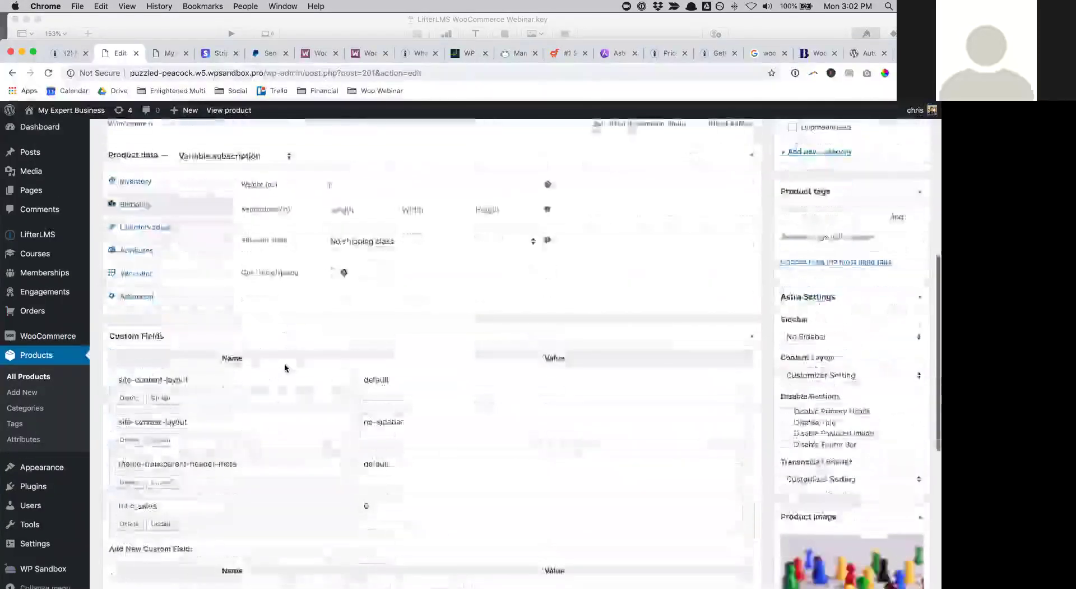
{"action": "scroll", "coordinate": [284, 362], "scroll_direction": "down", "scroll_amount": 10}
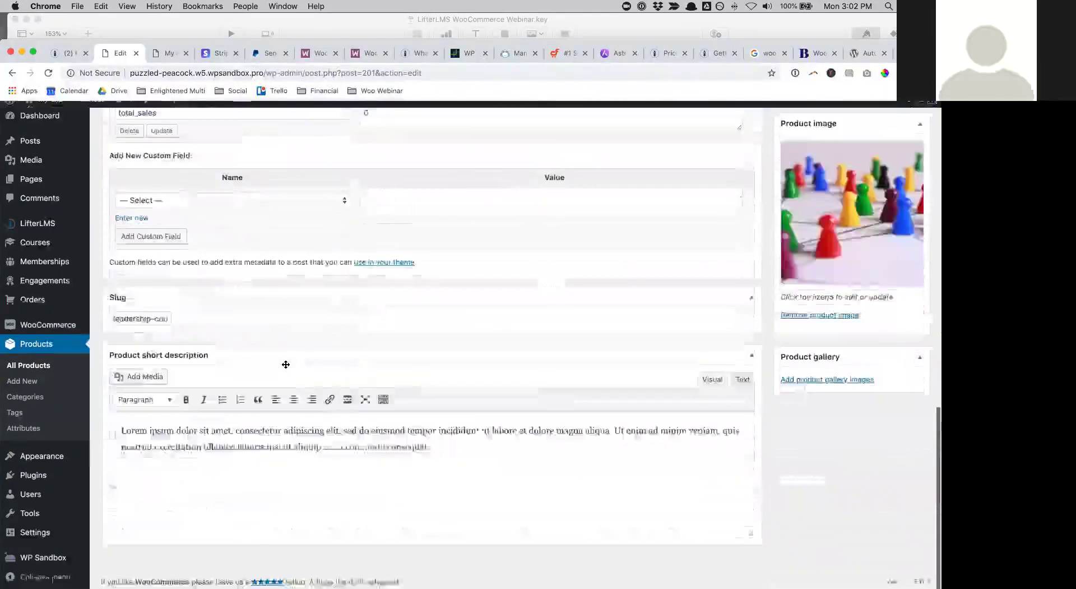
{"action": "scroll", "coordinate": [285, 364], "scroll_direction": "up", "scroll_amount": 10}
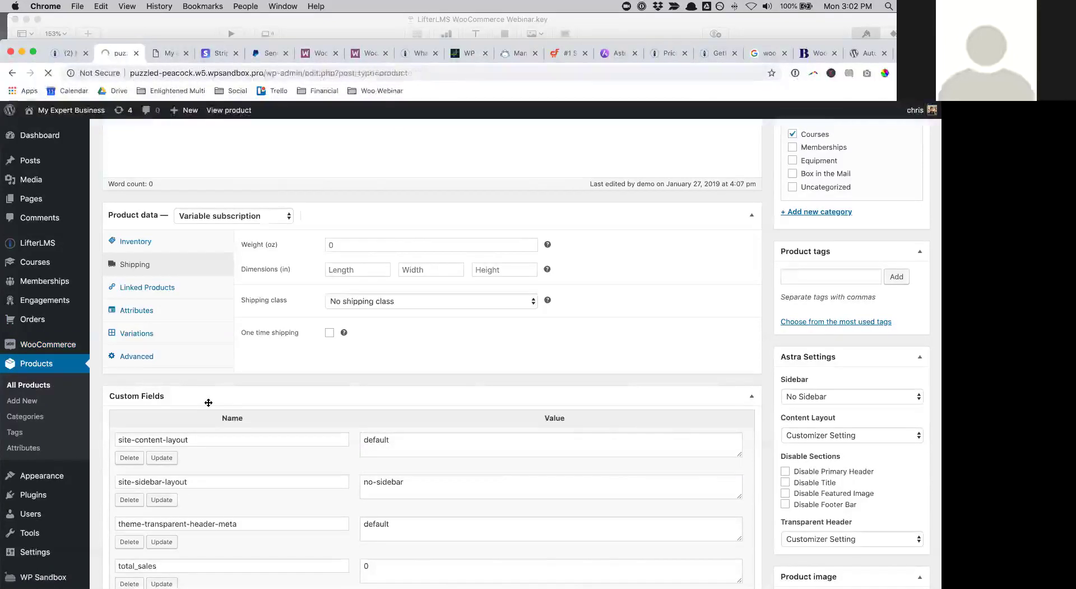
{"action": "scroll", "coordinate": [374, 390], "scroll_direction": "down", "scroll_amount": 10}
{"action": "scroll", "coordinate": [374, 391], "scroll_direction": "up", "scroll_amount": 2}
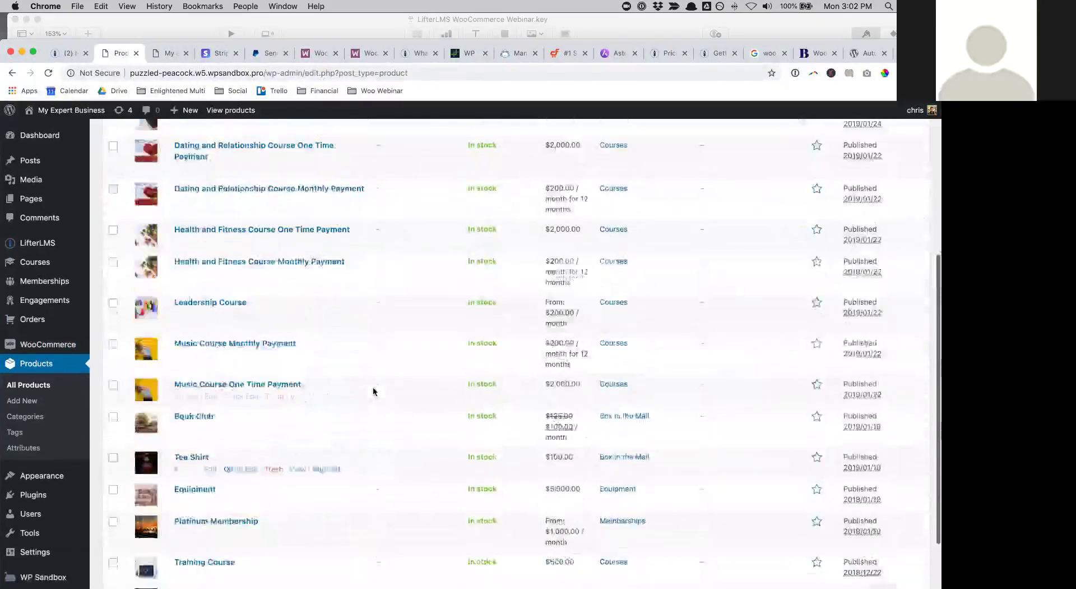
Step: Show Music Course Monthly Payment as a simple subscription: $200 every month, expiring after 12 months
{"action": "left_click", "coordinate": [245, 343]}
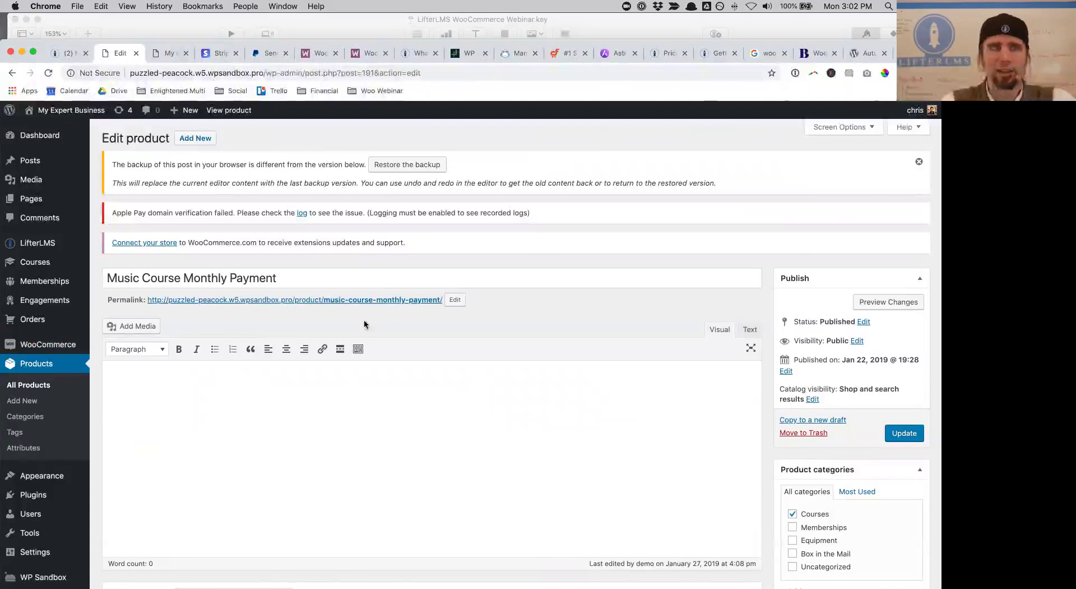
{"action": "scroll", "coordinate": [364, 324], "scroll_direction": "down", "scroll_amount": 10}
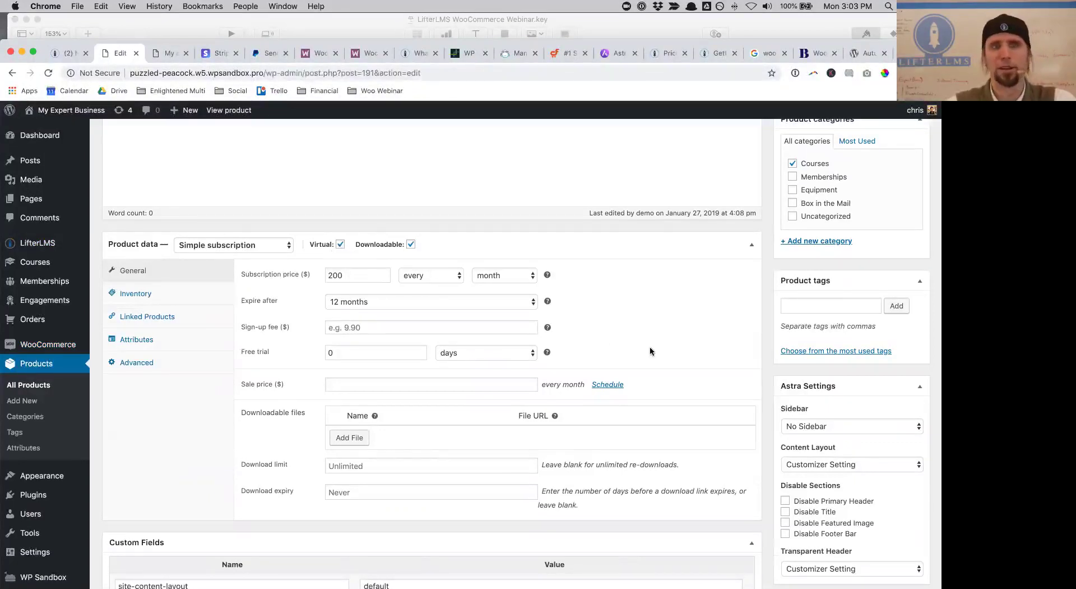
{"action": "scroll", "coordinate": [651, 351], "scroll_direction": "up", "scroll_amount": 1}
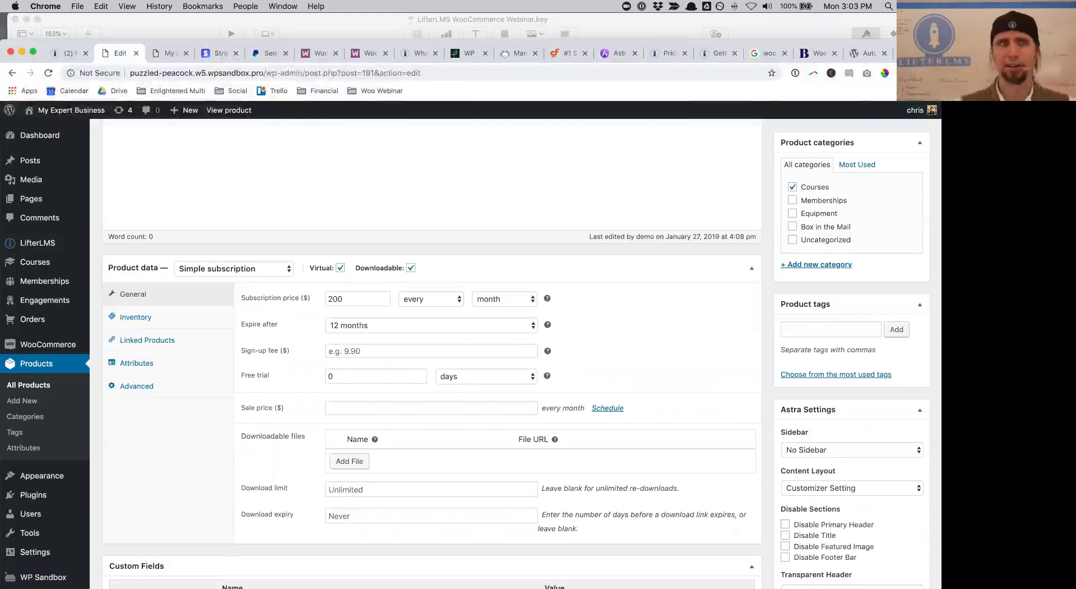
{"action": "left_click", "coordinate": [723, 56]}
Step: Scroll the pricing page to Ecommerce Integrations and follow WooCommerce's '$99 / year' link
{"action": "left_click", "coordinate": [667, 53]}
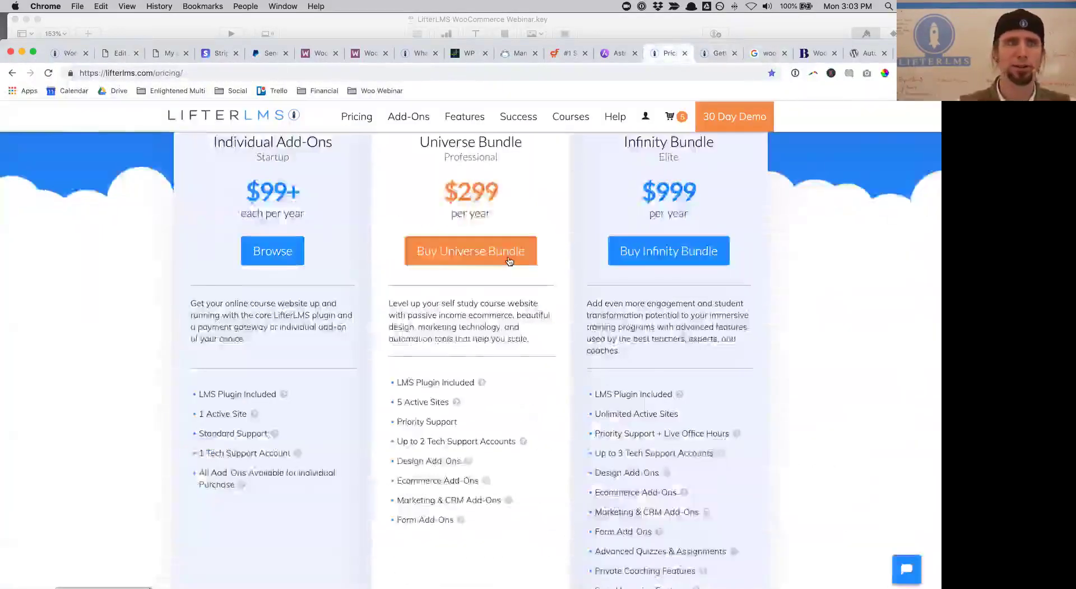
{"action": "scroll", "coordinate": [259, 409], "scroll_direction": "down", "scroll_amount": 5}
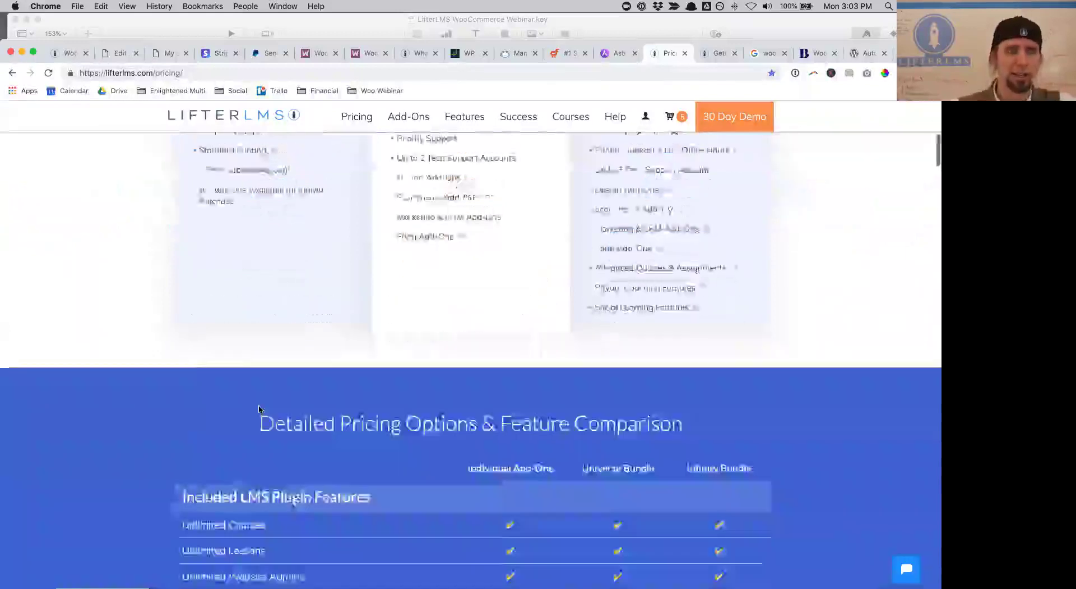
{"action": "scroll", "coordinate": [259, 409], "scroll_direction": "down", "scroll_amount": 20}
{"action": "scroll", "coordinate": [259, 408], "scroll_direction": "down", "scroll_amount": 8}
{"action": "scroll", "coordinate": [259, 409], "scroll_direction": "up", "scroll_amount": 10}
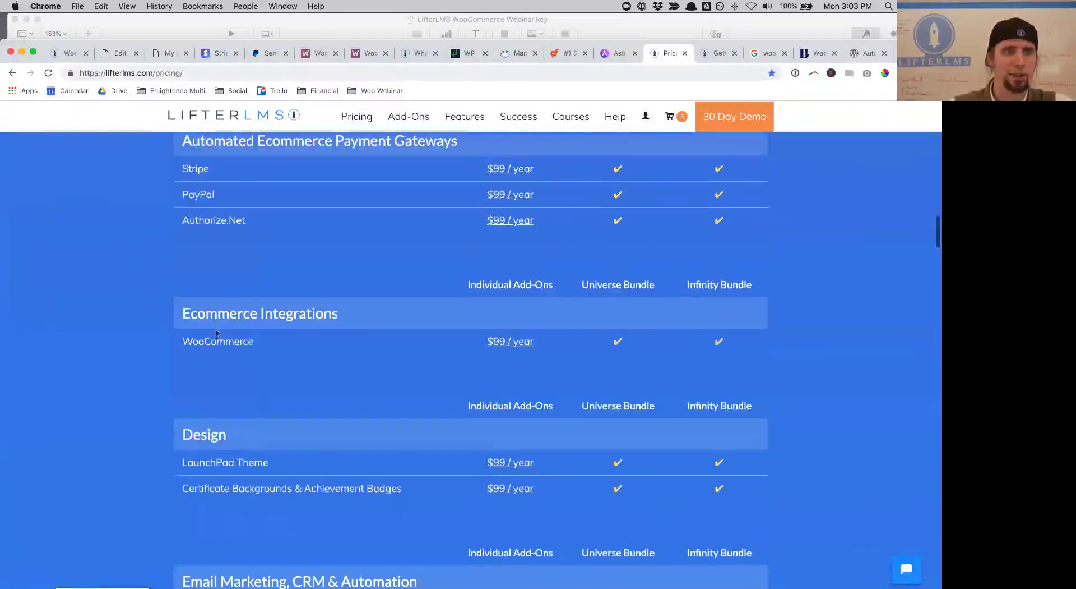
{"action": "left_click", "coordinate": [526, 347]}
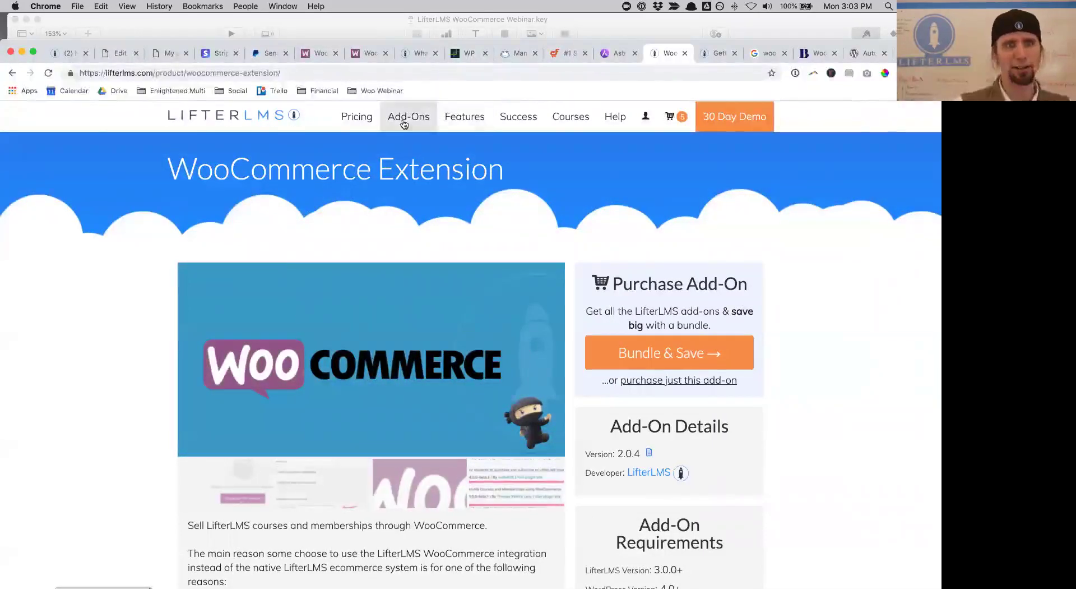
Step: Review the WooCommerce Extension page: version 2.0.4, requiring LifterLMS 3.0.0+ and WordPress 4.0+
{"action": "scroll", "coordinate": [817, 476], "scroll_direction": "down", "scroll_amount": 2}
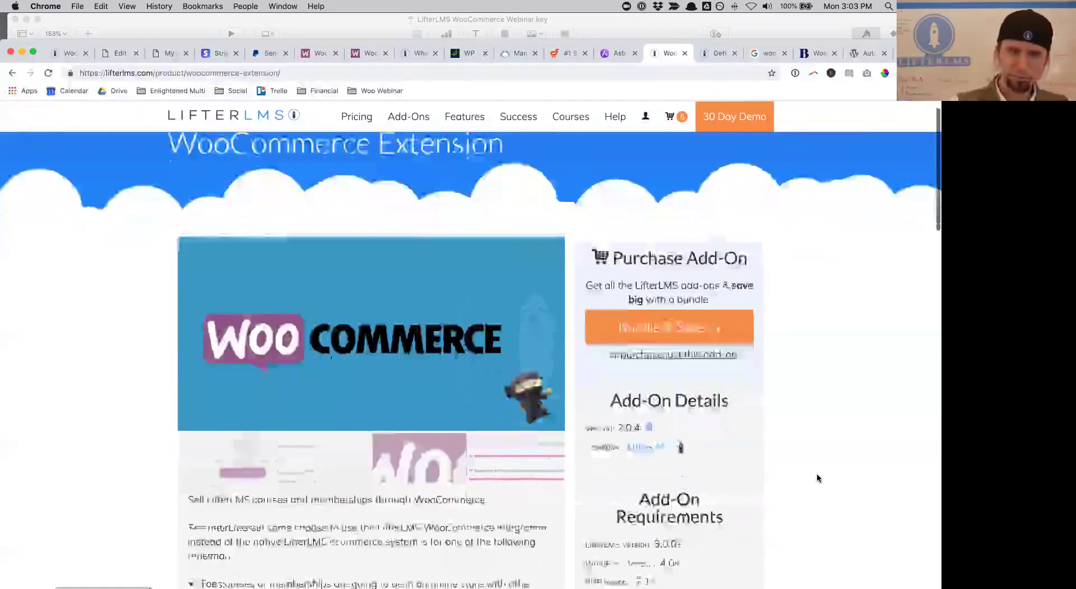
{"action": "scroll", "coordinate": [817, 477], "scroll_direction": "down", "scroll_amount": 2}
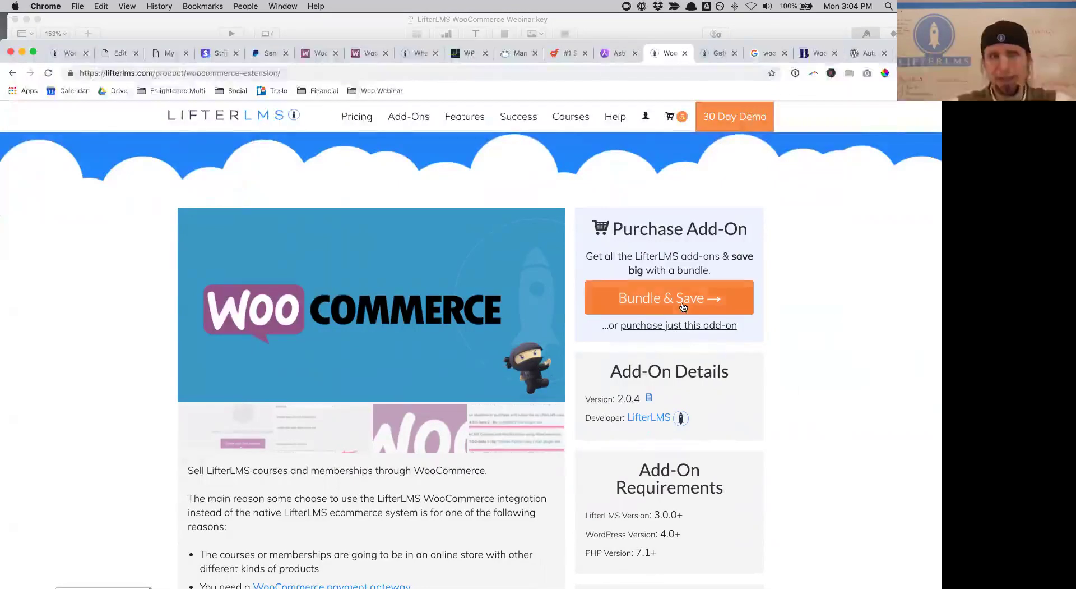
{"action": "scroll", "coordinate": [846, 362], "scroll_direction": "down", "scroll_amount": 4}
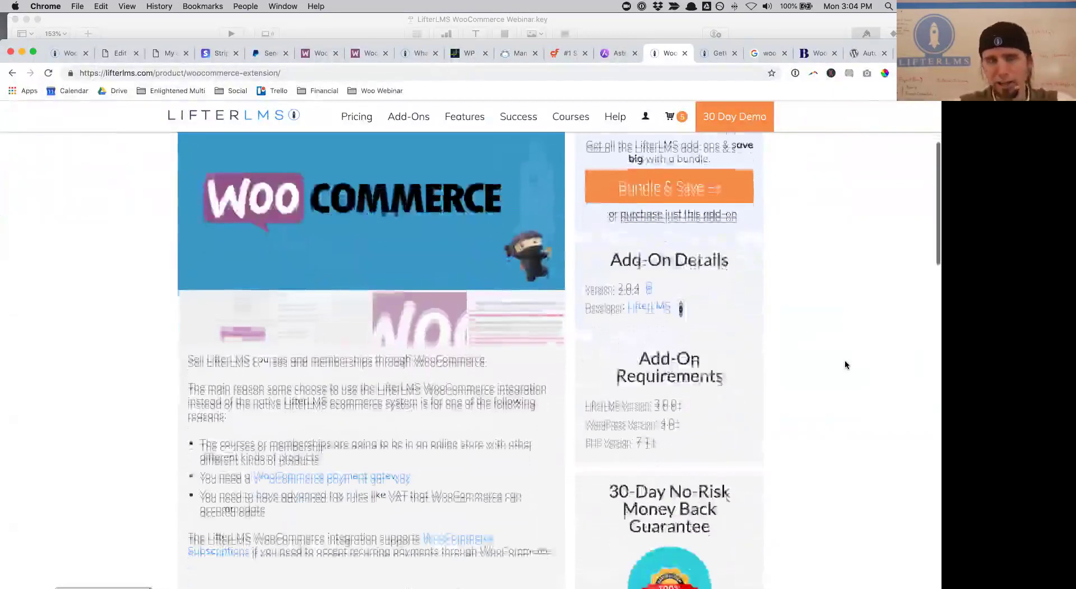
{"action": "scroll", "coordinate": [846, 364], "scroll_direction": "up", "scroll_amount": 2}
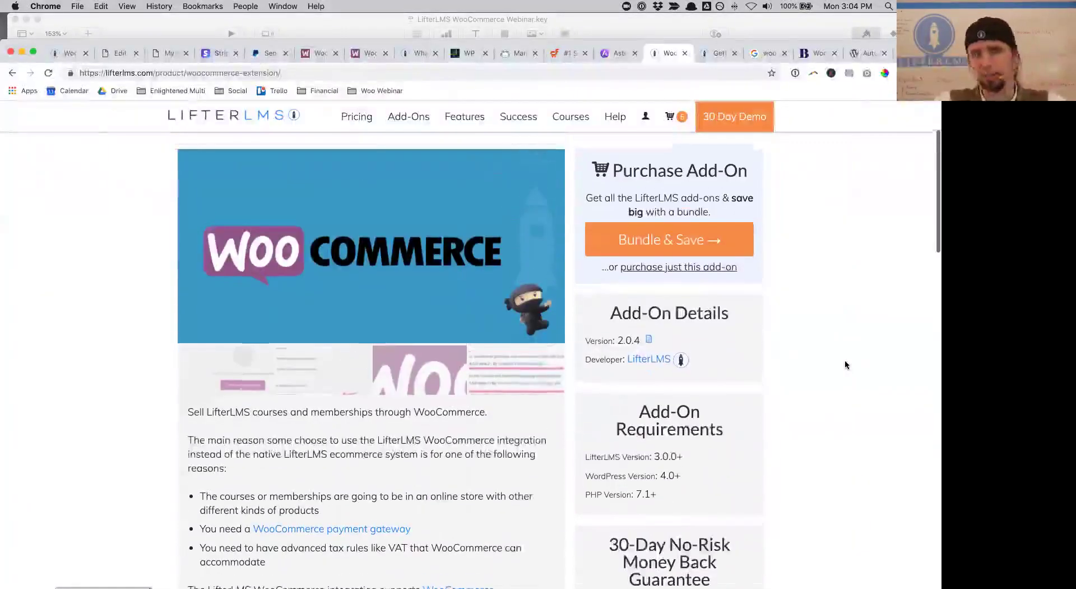
{"action": "scroll", "coordinate": [845, 365], "scroll_direction": "up", "scroll_amount": 3}
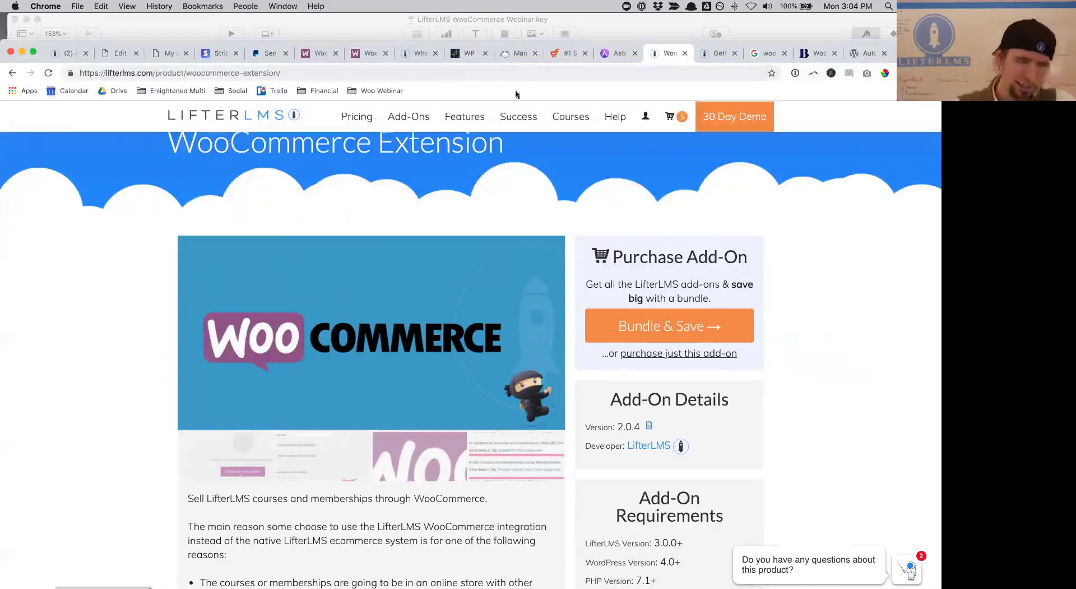
{"action": "scroll", "coordinate": [365, 283], "scroll_direction": "up", "scroll_amount": 2}
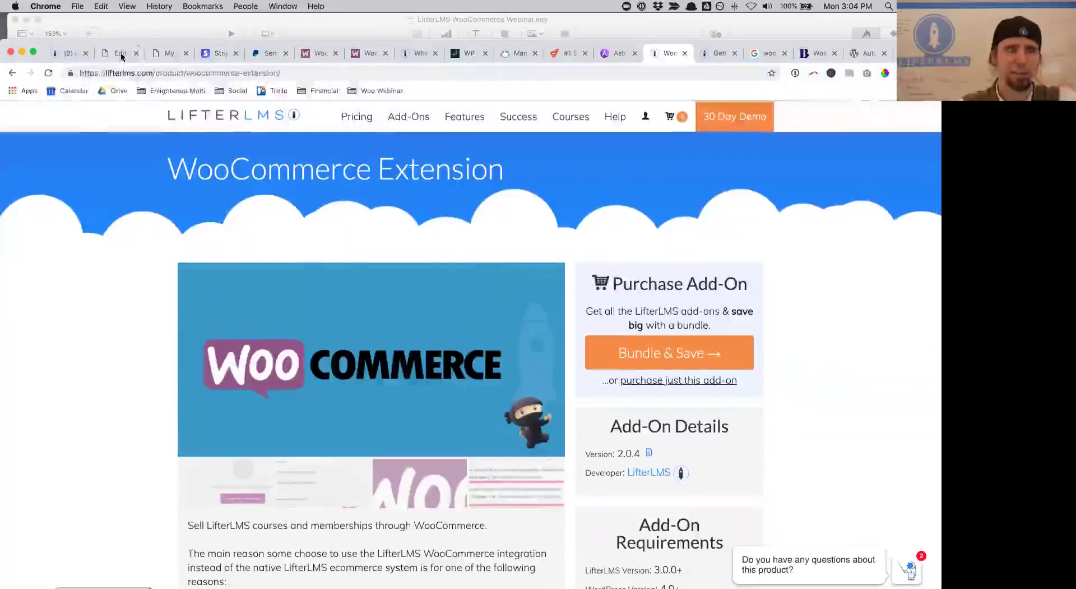
Step: Visit the My Expert Business home page with Courses, Memberships, Equipment and Box in the Mail tiles
{"action": "left_click", "coordinate": [117, 52]}
{"action": "mouse_move", "coordinate": [73, 111]}
{"action": "left_click", "coordinate": [51, 131]}
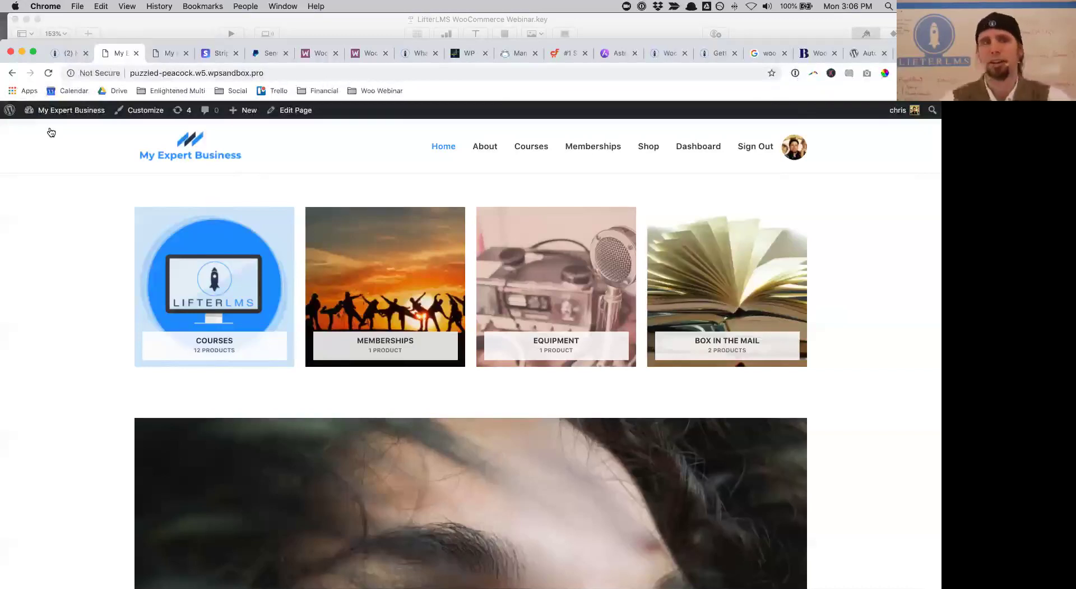
{"action": "scroll", "coordinate": [887, 385], "scroll_direction": "down", "scroll_amount": 1}
{"action": "scroll", "coordinate": [886, 384], "scroll_direction": "down", "scroll_amount": 5}
{"action": "scroll", "coordinate": [885, 385], "scroll_direction": "up", "scroll_amount": 5}
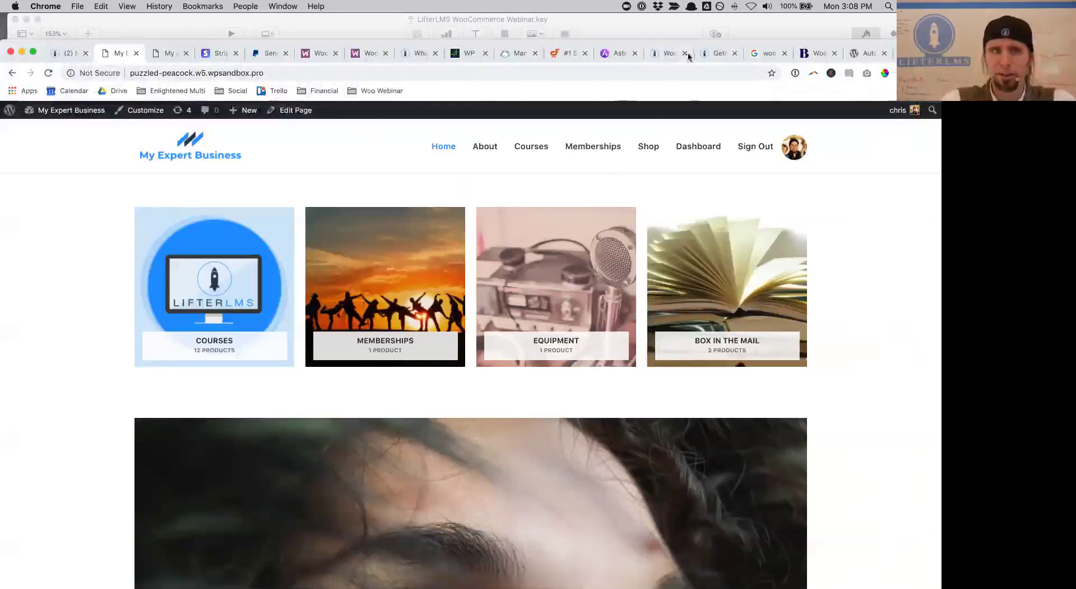
Step: Return to lifterlms.com Pricing and browse the Detailed Pricing Options & Feature Comparison table
{"action": "left_click", "coordinate": [708, 52]}
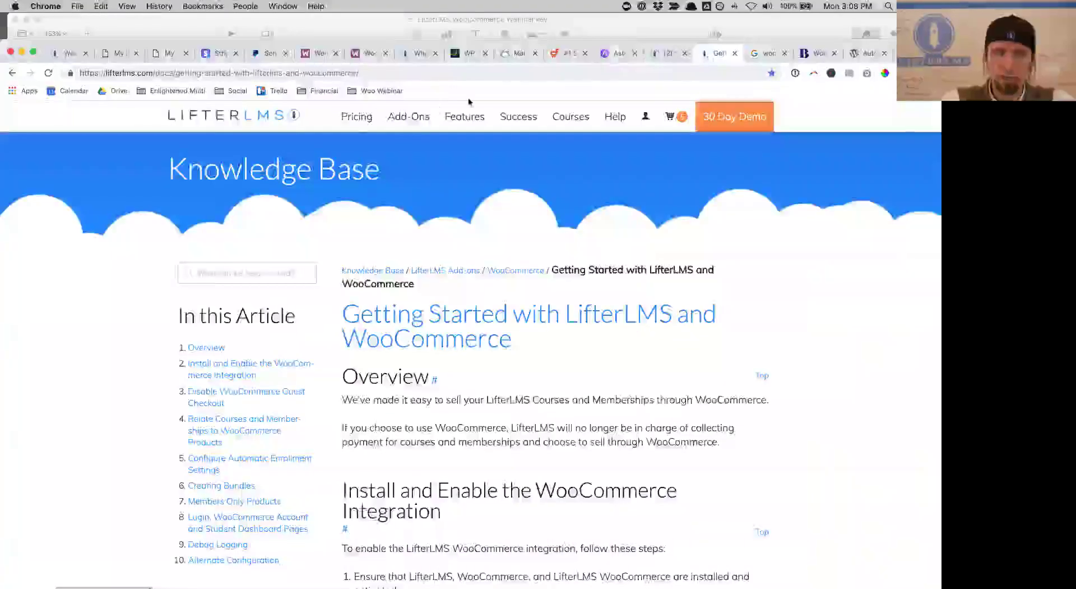
{"action": "left_click", "coordinate": [357, 117]}
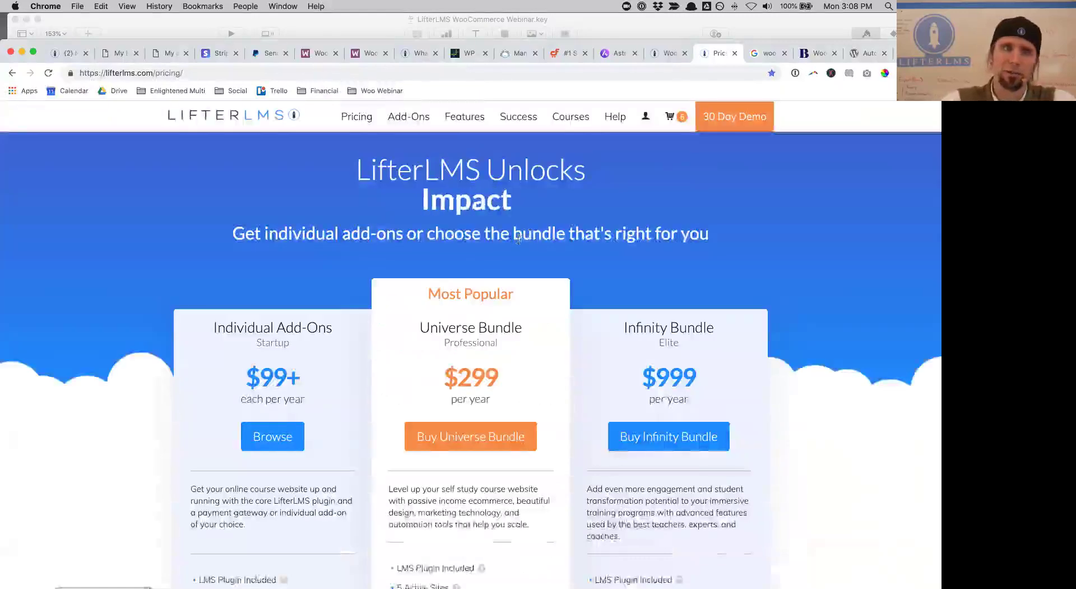
{"action": "scroll", "coordinate": [518, 239], "scroll_direction": "down", "scroll_amount": 3}
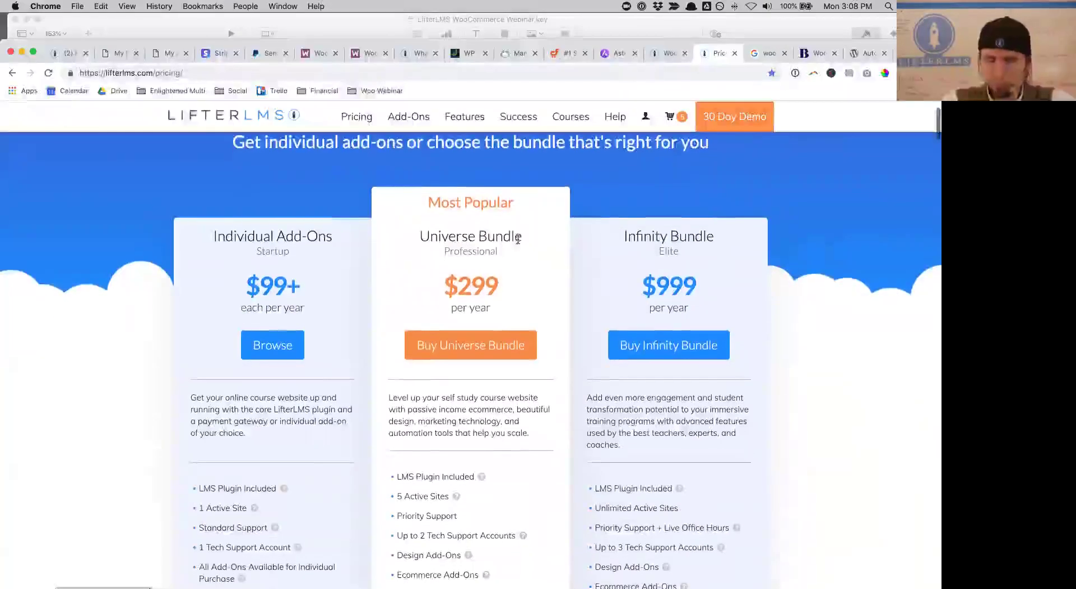
{"action": "scroll", "coordinate": [518, 239], "scroll_direction": "down", "scroll_amount": 3}
{"action": "scroll", "coordinate": [517, 240], "scroll_direction": "up", "scroll_amount": 6}
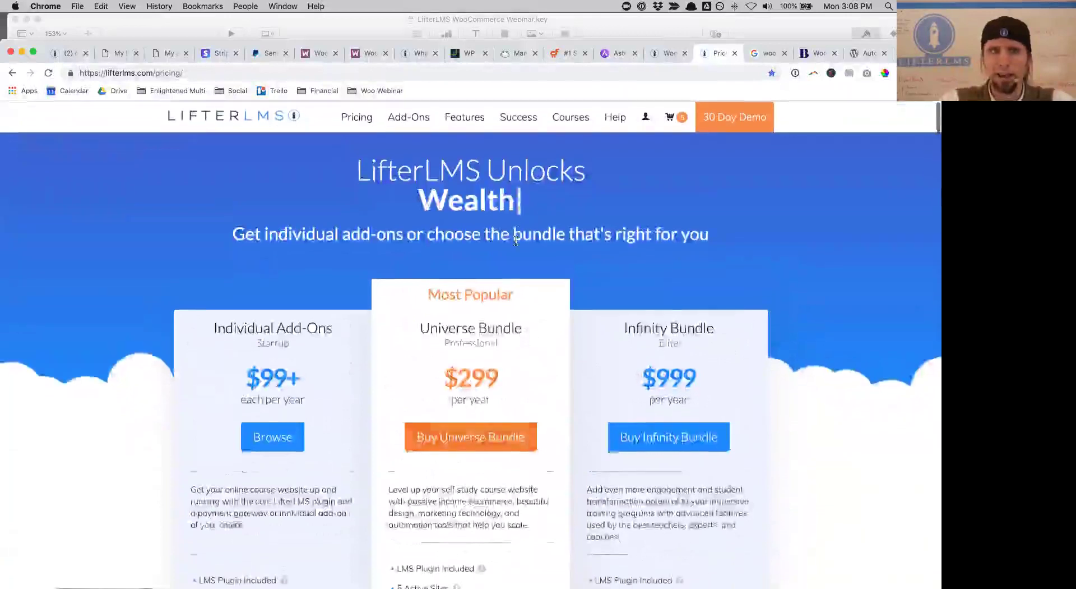
{"action": "scroll", "coordinate": [516, 241], "scroll_direction": "down", "scroll_amount": 15}
{"action": "scroll", "coordinate": [516, 240], "scroll_direction": "up", "scroll_amount": 4}
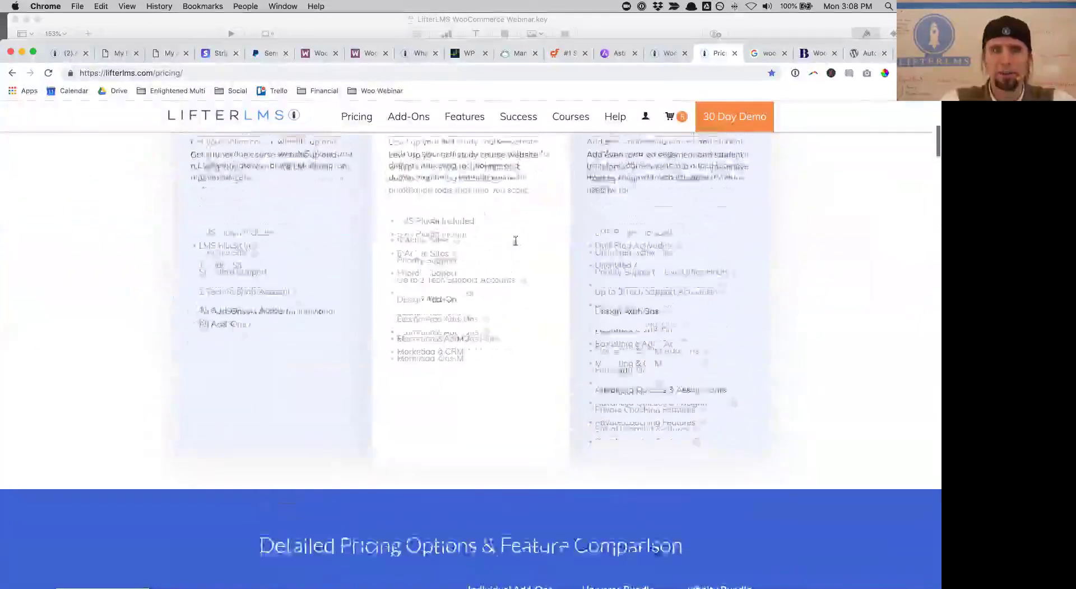
{"action": "scroll", "coordinate": [516, 240], "scroll_direction": "down", "scroll_amount": 13}
{"action": "scroll", "coordinate": [514, 185], "scroll_direction": "up", "scroll_amount": 5}
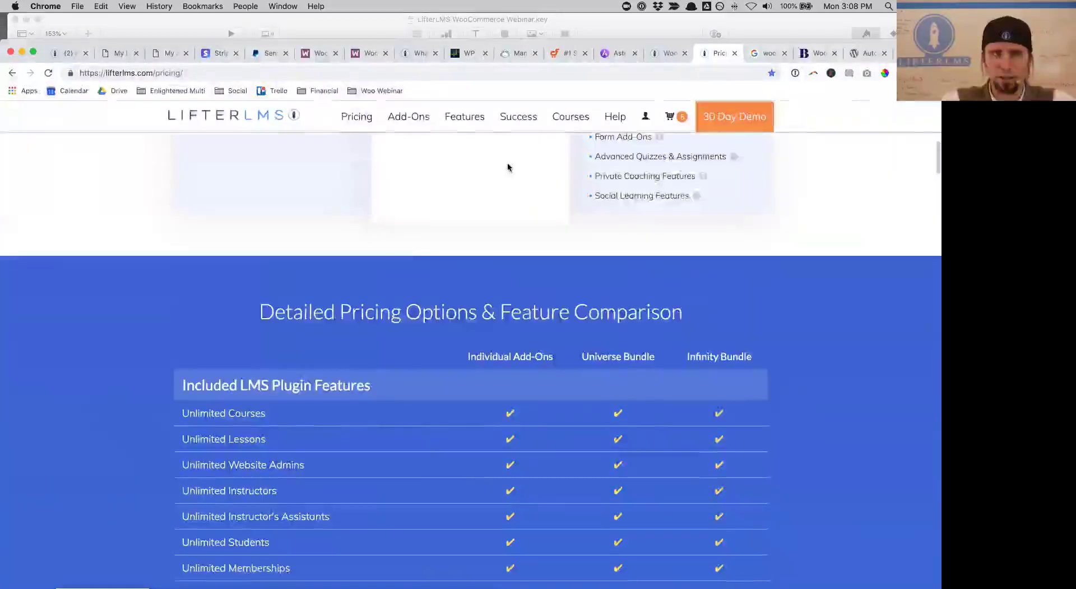
{"action": "scroll", "coordinate": [508, 167], "scroll_direction": "up", "scroll_amount": 15}
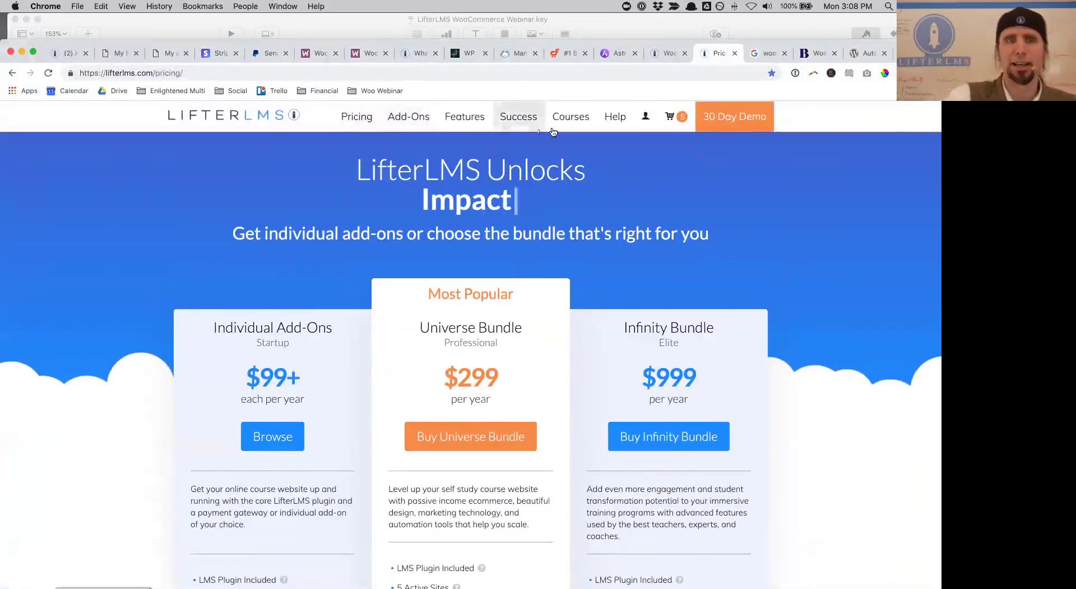
Step: Browse the Add-Ons store cards, including WooCommerce, LaunchPad and LifterLMS Pro
{"action": "left_click", "coordinate": [426, 118]}
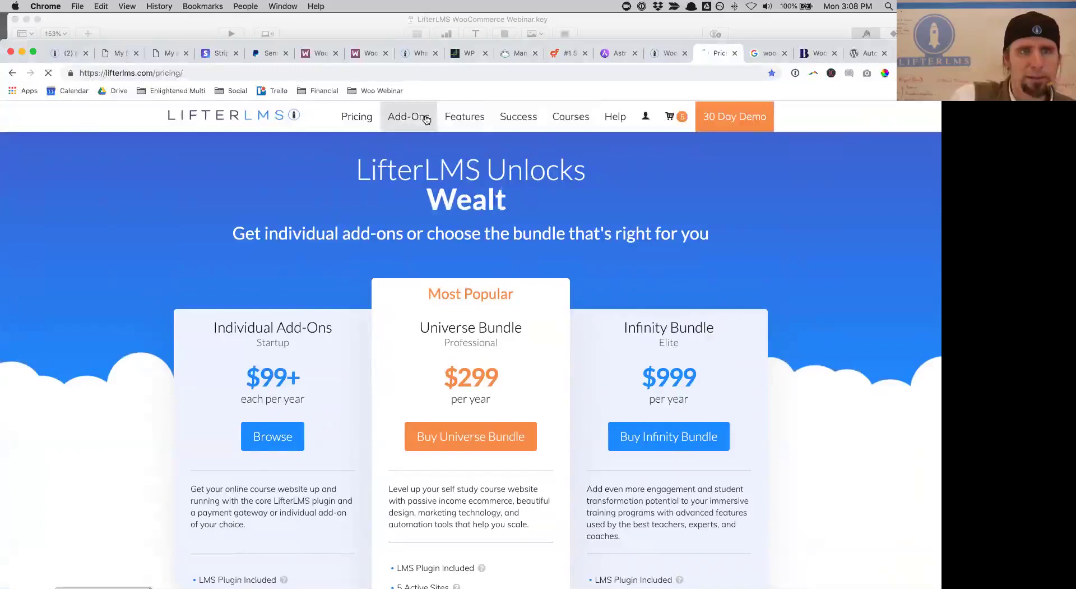
{"action": "scroll", "coordinate": [426, 119], "scroll_direction": "down", "scroll_amount": 15}
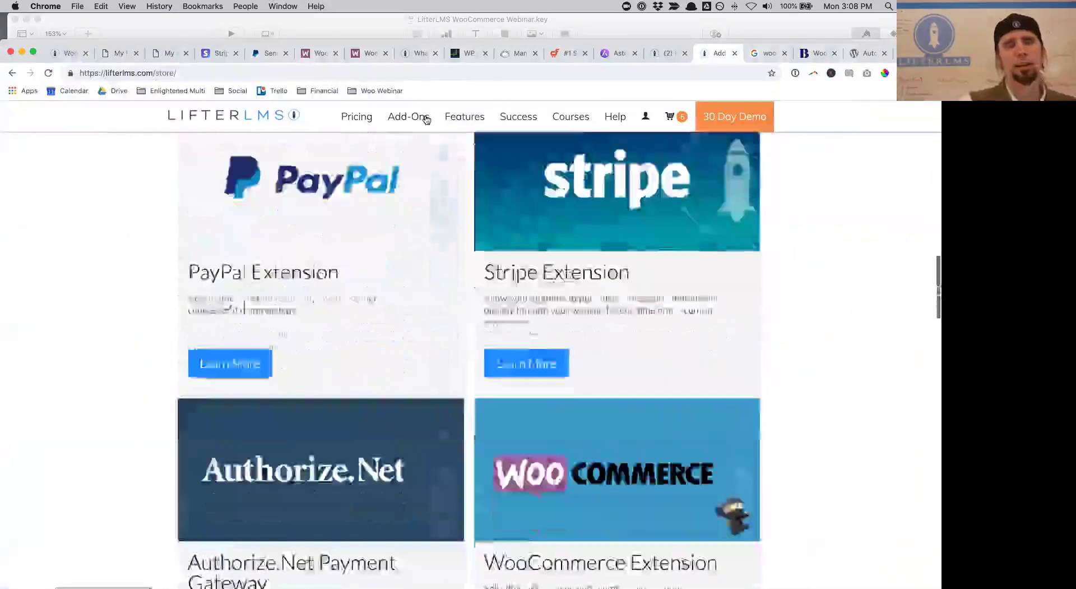
{"action": "scroll", "coordinate": [426, 118], "scroll_direction": "down", "scroll_amount": 20}
{"action": "scroll", "coordinate": [426, 119], "scroll_direction": "down", "scroll_amount": 10}
{"action": "scroll", "coordinate": [426, 118], "scroll_direction": "up", "scroll_amount": 12}
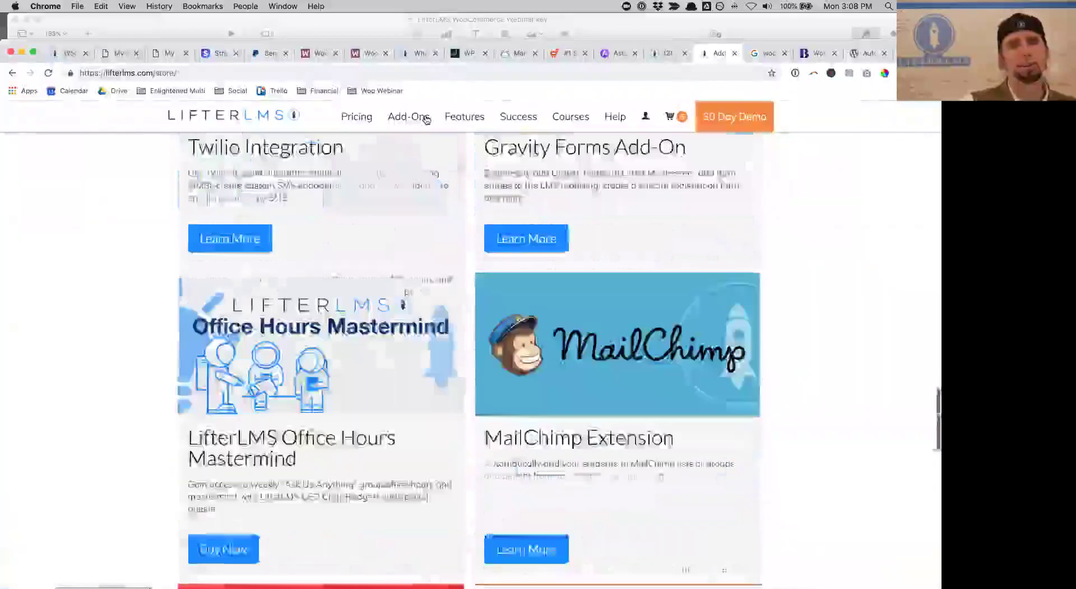
{"action": "scroll", "coordinate": [426, 119], "scroll_direction": "up", "scroll_amount": 10}
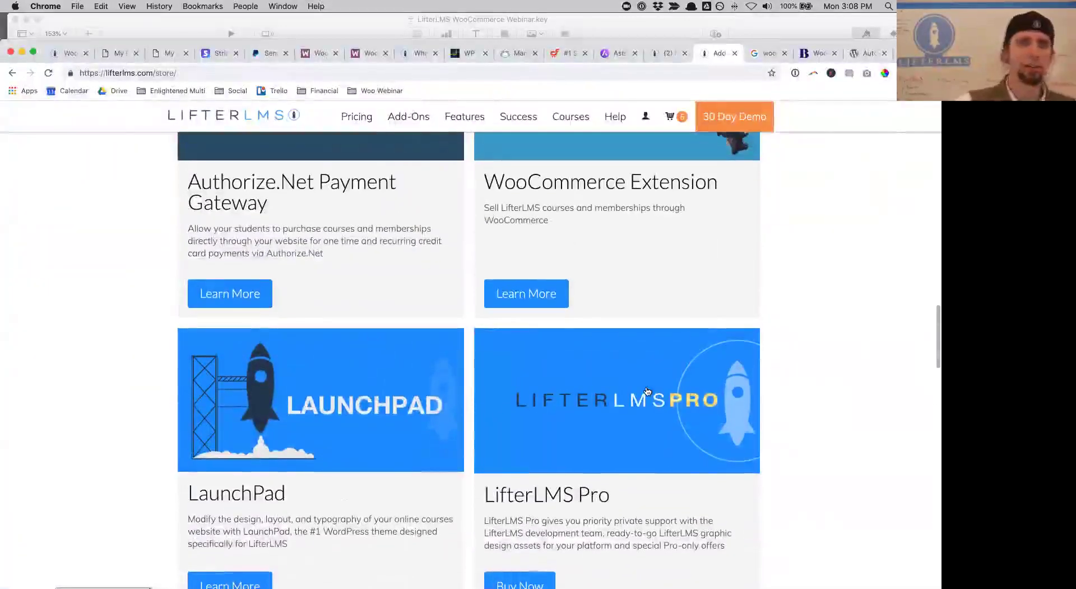
{"action": "scroll", "coordinate": [770, 492], "scroll_direction": "down", "scroll_amount": 2}
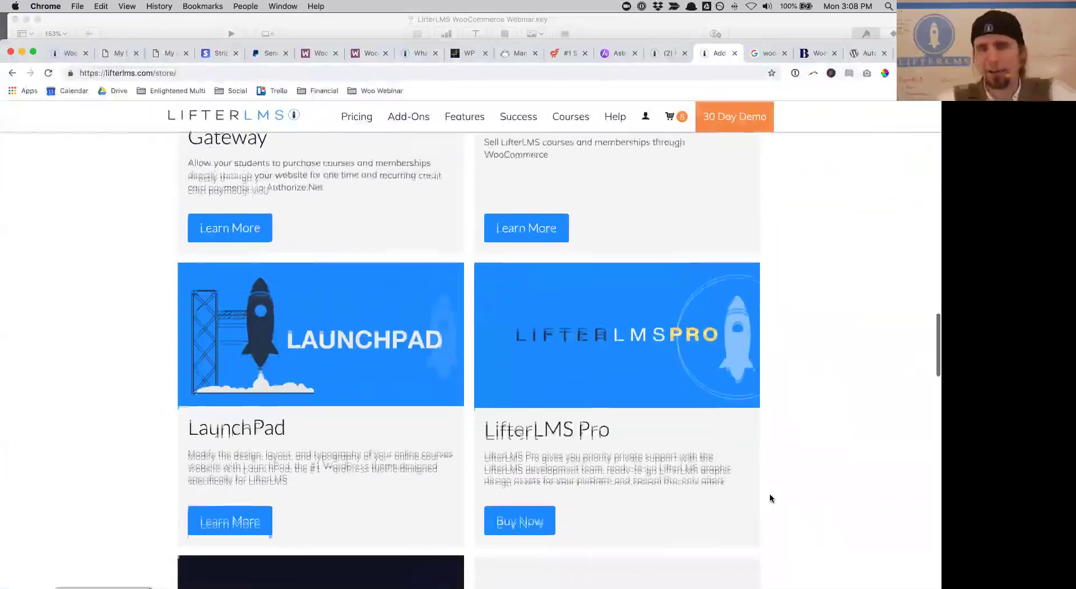
{"action": "scroll", "coordinate": [769, 493], "scroll_direction": "down", "scroll_amount": 2}
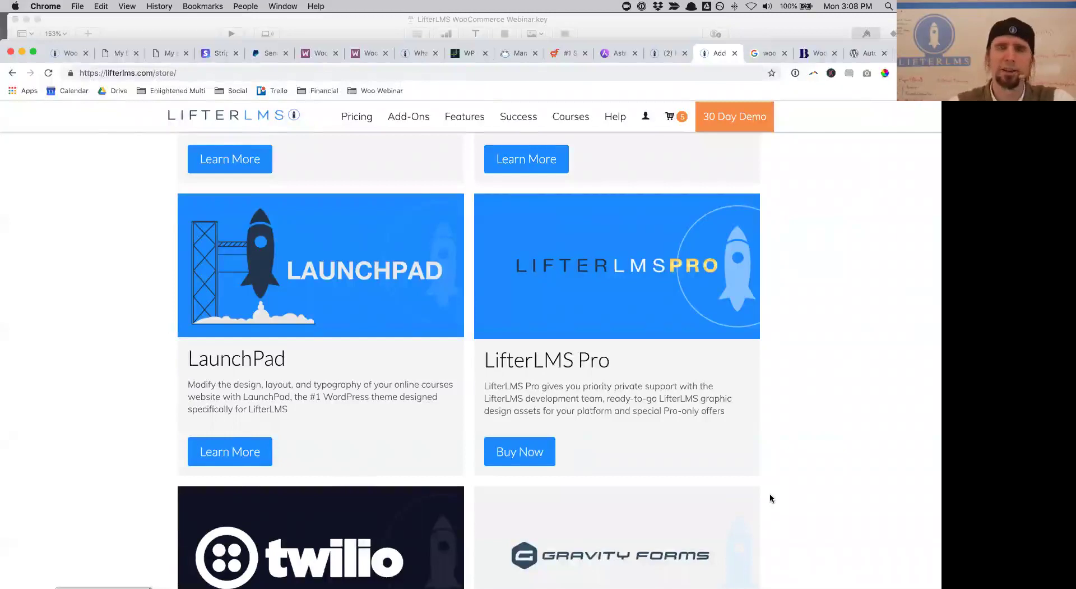
{"action": "scroll", "coordinate": [770, 498], "scroll_direction": "up", "scroll_amount": 1}
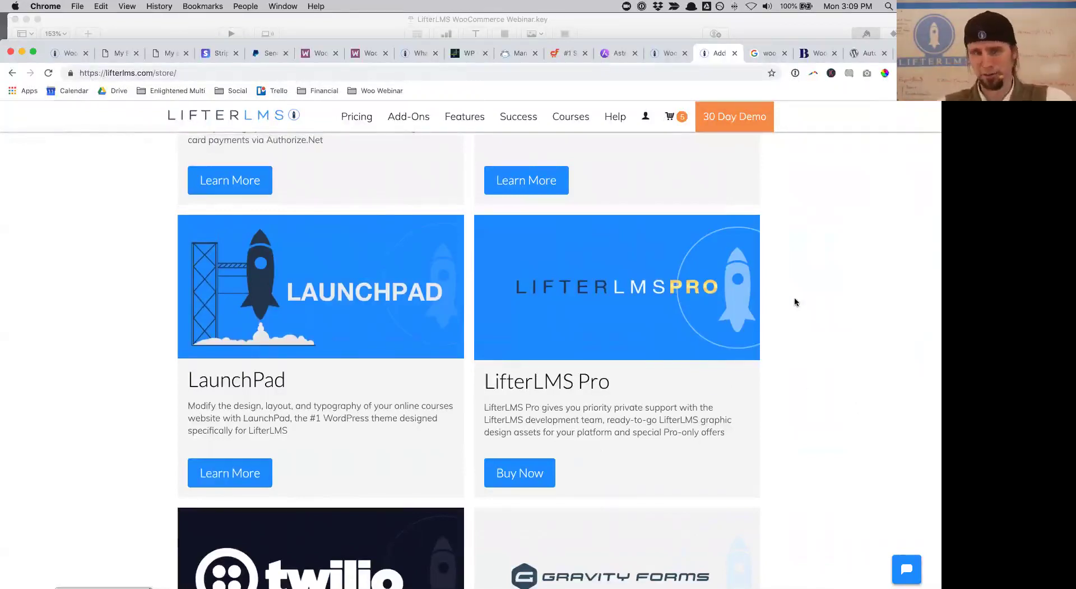
{"action": "scroll", "coordinate": [789, 316], "scroll_direction": "up", "scroll_amount": 15}
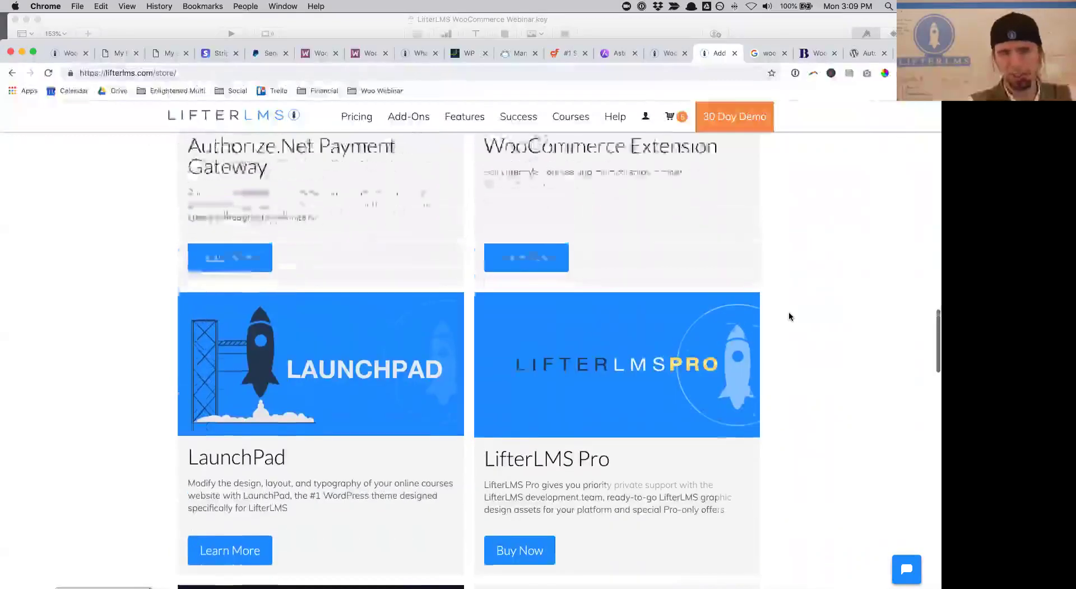
{"action": "scroll", "coordinate": [789, 314], "scroll_direction": "up", "scroll_amount": 5}
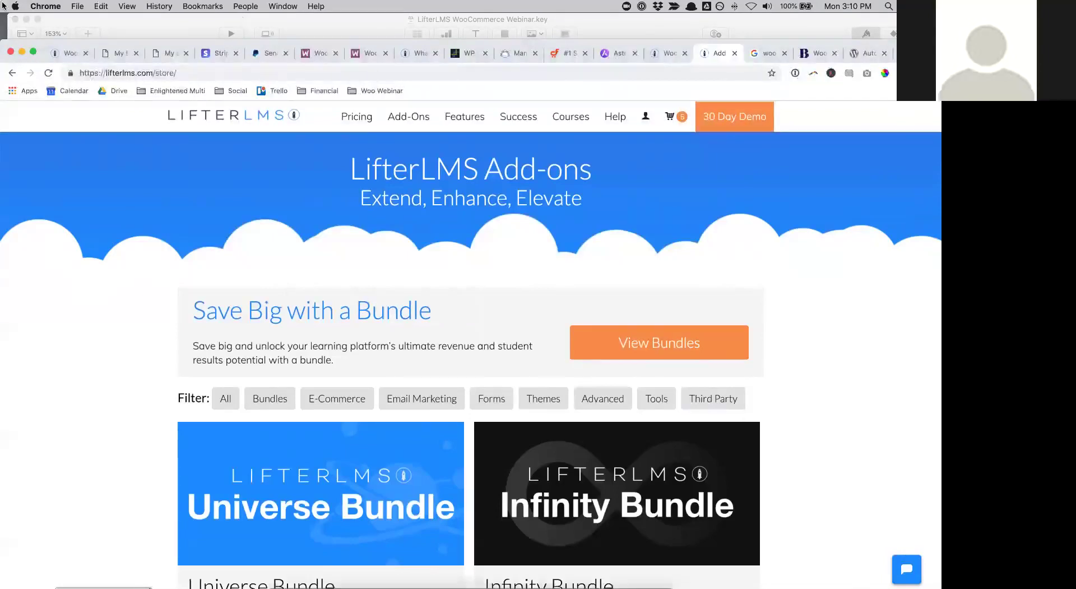
Step: Back in the browser, scroll the add-ons store to its Save Big with a Bundle header
{"action": "key", "text": "ctrl+Up"}
{"action": "left_click", "coordinate": [269, 166]}
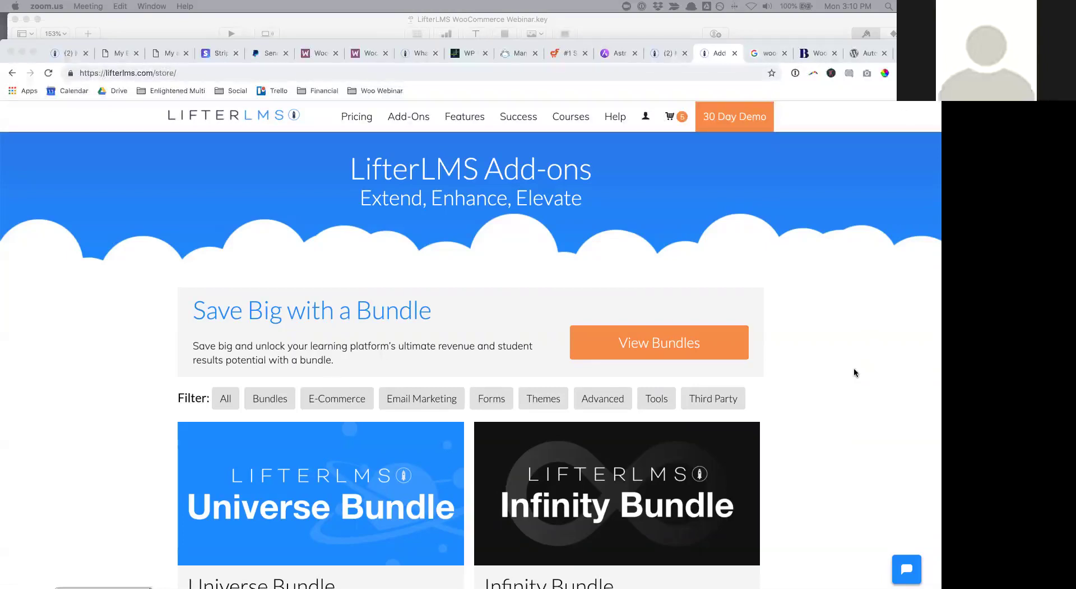
{"action": "scroll", "coordinate": [853, 368], "scroll_direction": "down", "scroll_amount": 3}
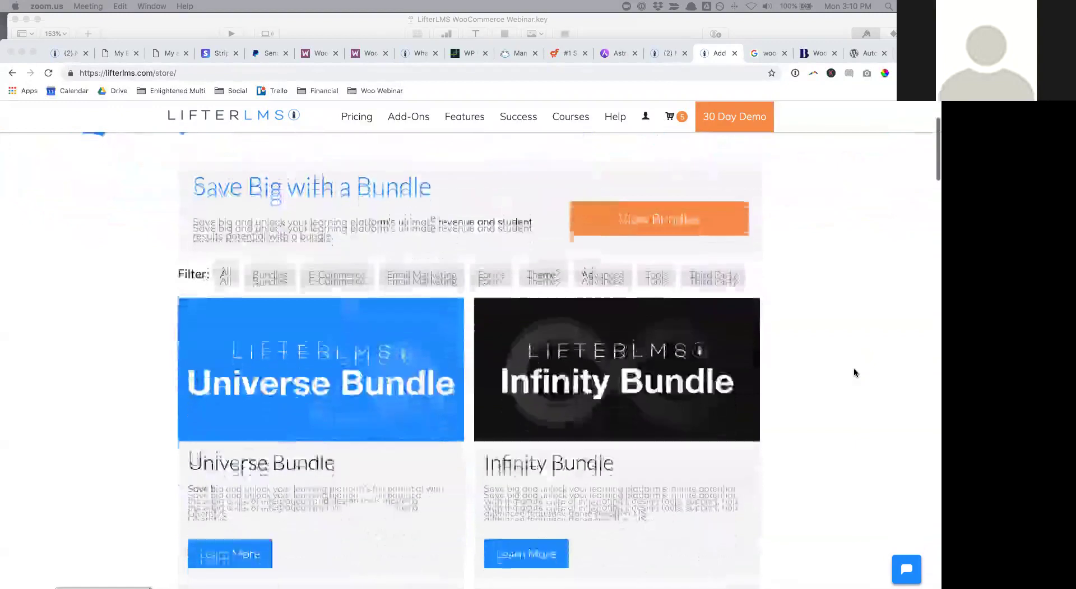
{"action": "scroll", "coordinate": [853, 367], "scroll_direction": "down", "scroll_amount": 5}
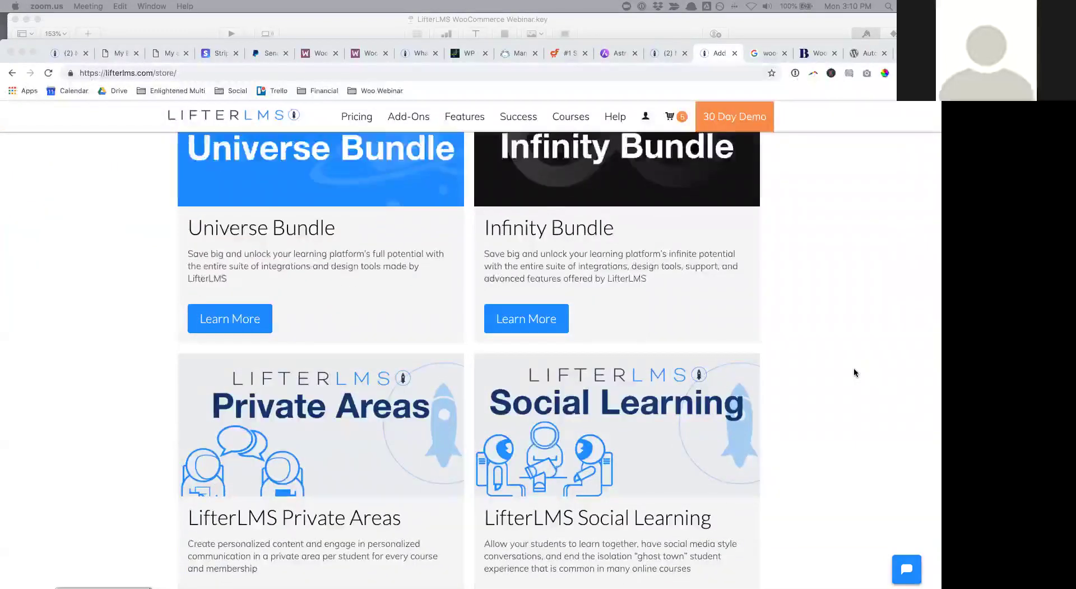
{"action": "scroll", "coordinate": [854, 368], "scroll_direction": "up", "scroll_amount": 8}
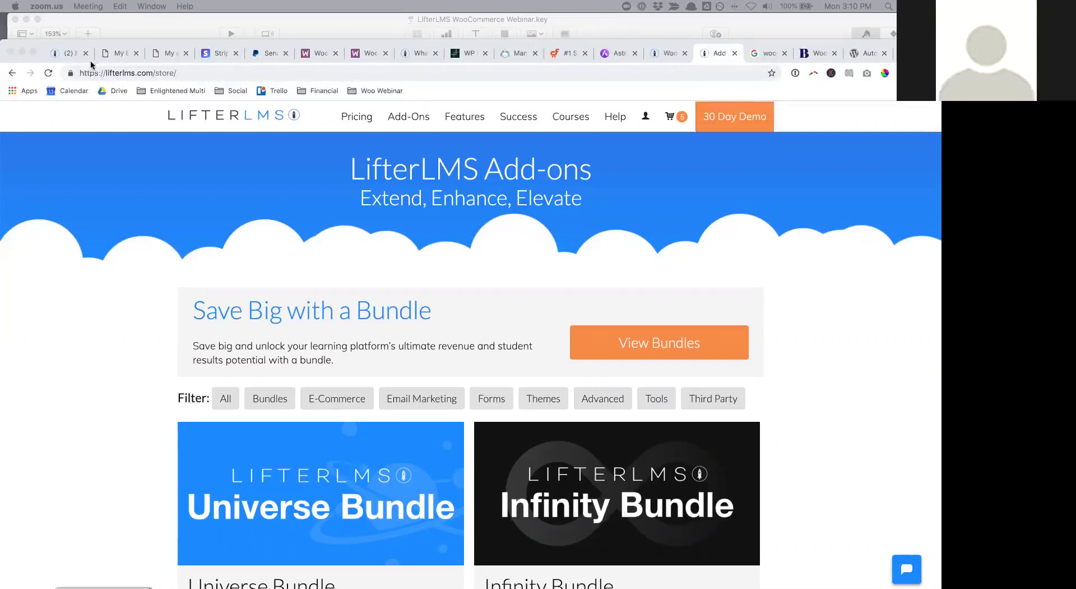
Step: Go from the My Expert Business site to the admin Dashboard, then Orders > Vouchers
{"action": "left_click", "coordinate": [117, 53]}
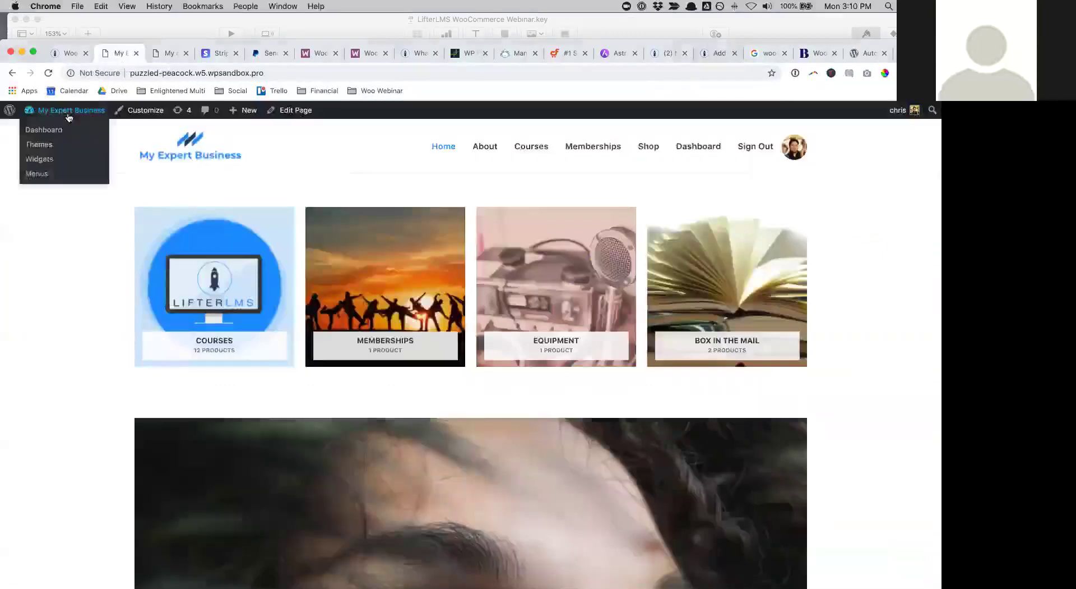
{"action": "left_click", "coordinate": [54, 130]}
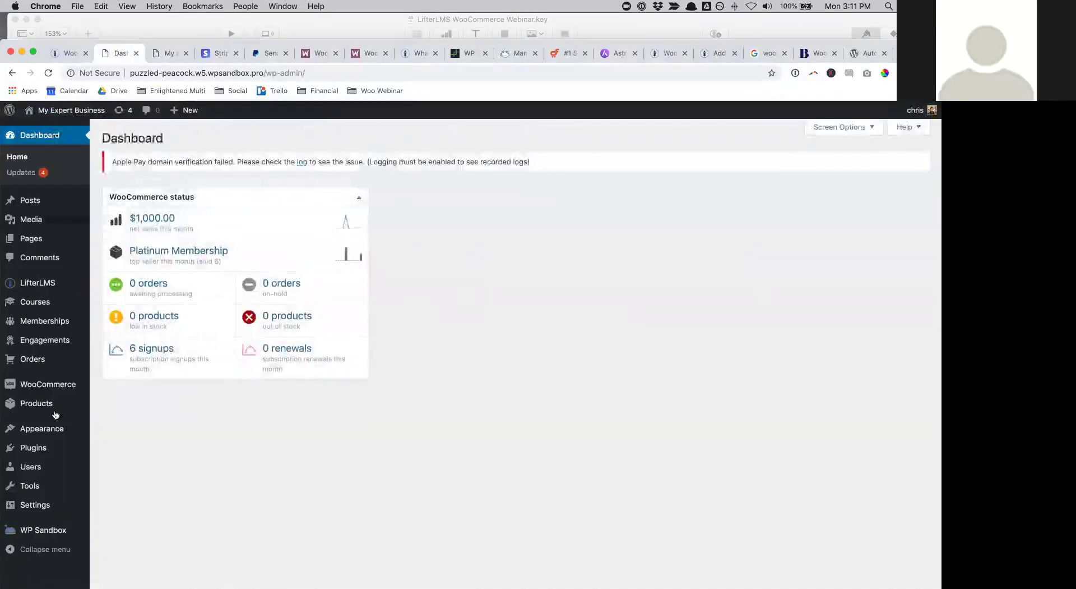
{"action": "mouse_move", "coordinate": [45, 435]}
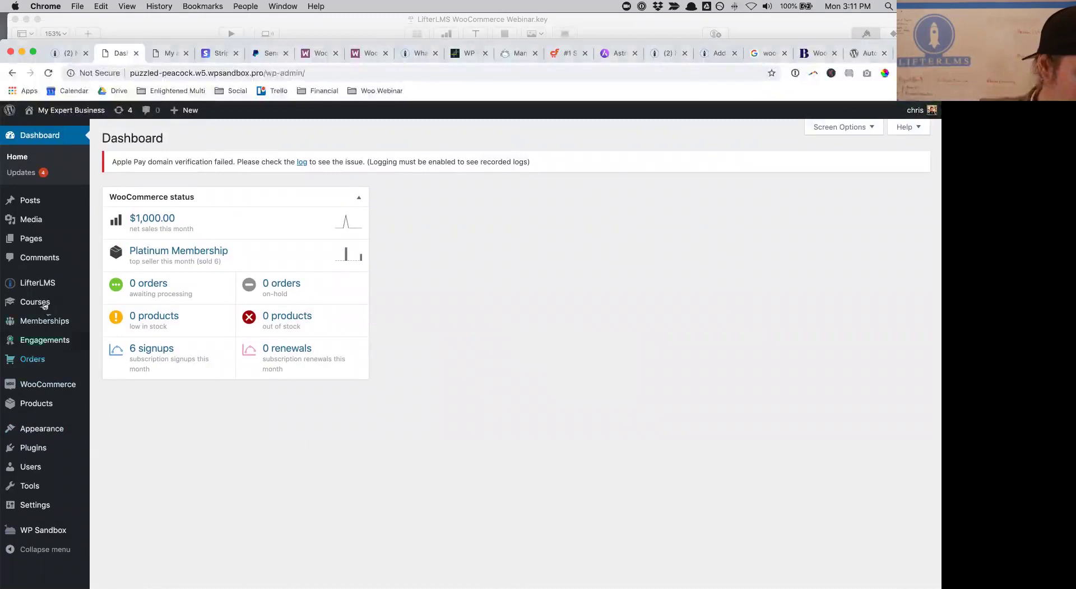
{"action": "mouse_move", "coordinate": [27, 363]}
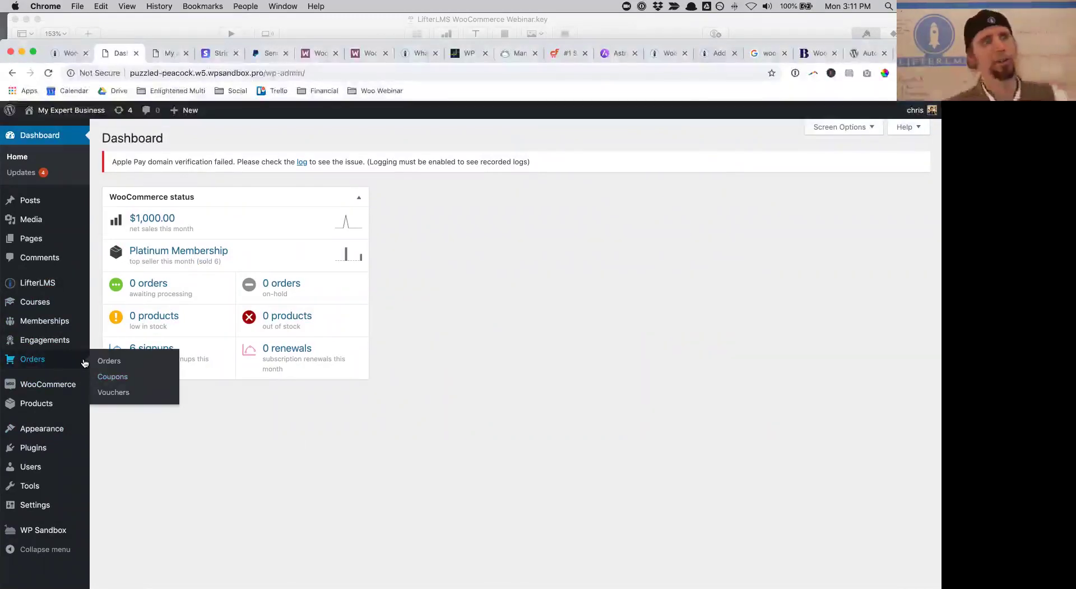
{"action": "left_click", "coordinate": [114, 393]}
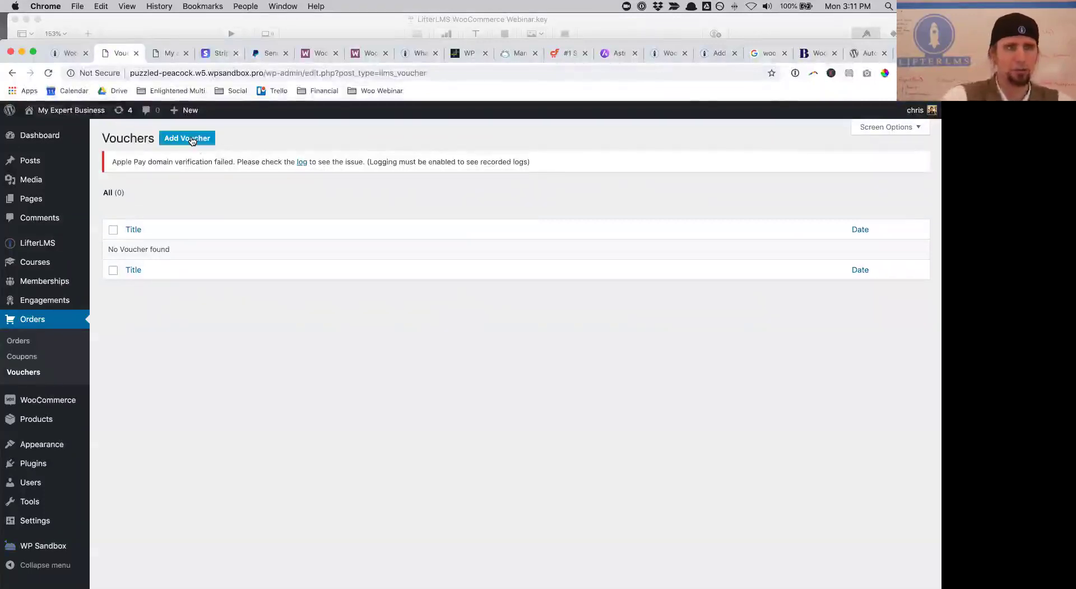
Step: Start a new voucher titled 'Kangaroo'
{"action": "left_click", "coordinate": [191, 140]}
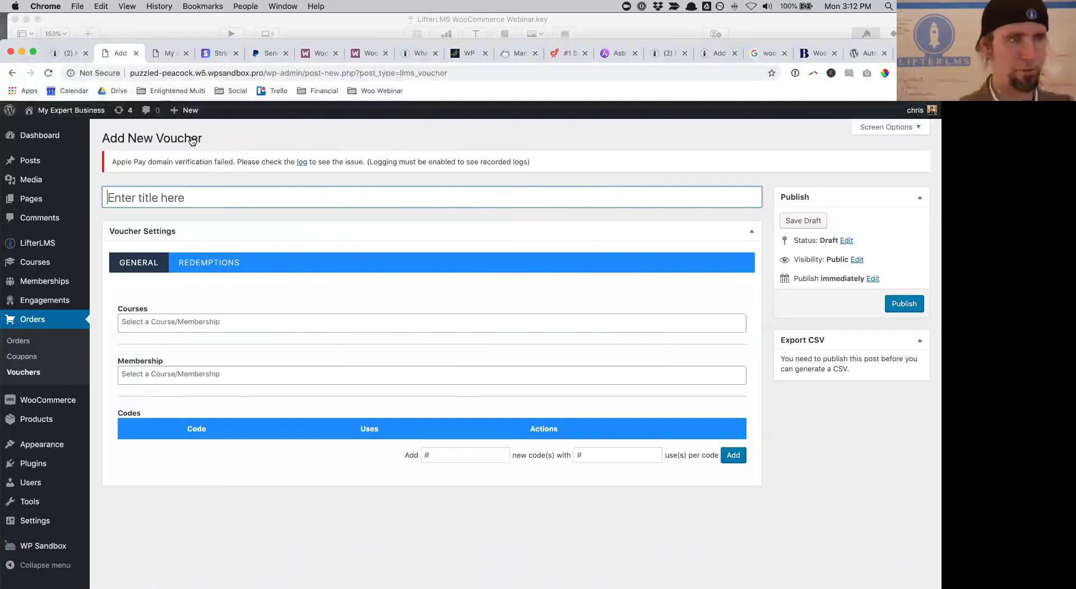
{"action": "key", "text": "shift"}
{"action": "type", "text": "I"}
{"action": "key", "text": "BackSpace"}
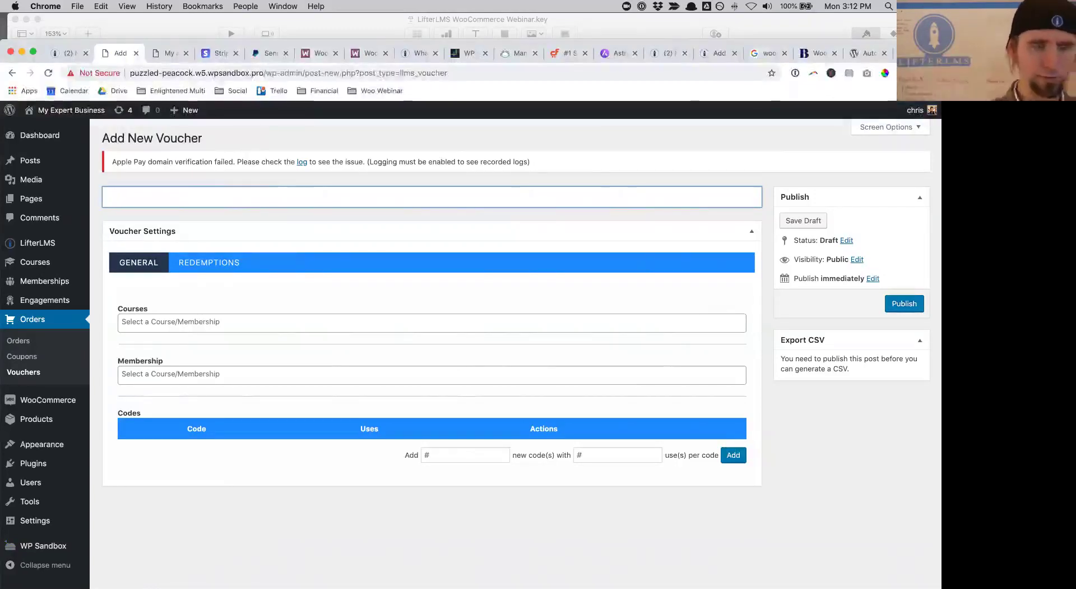
{"action": "type", "text": "Ka"}
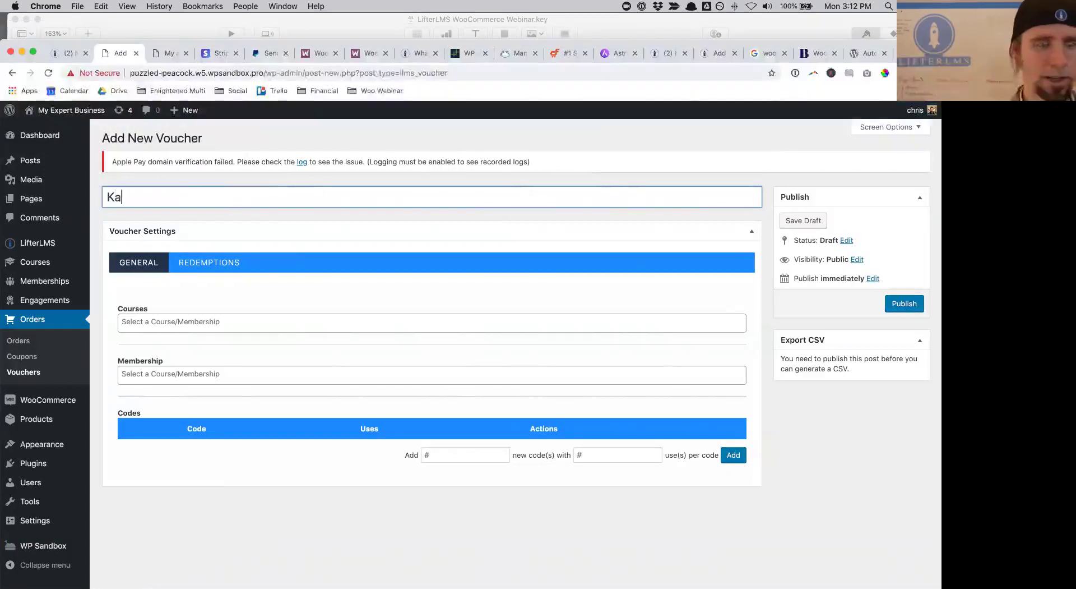
{"action": "type", "text": "ngaroo"}
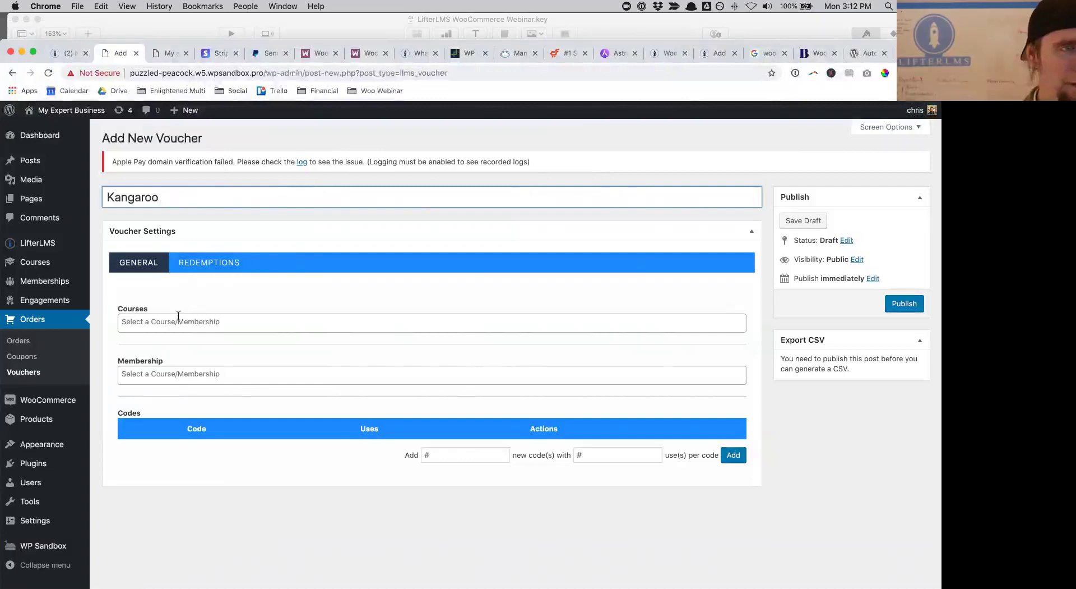
Step: Set the voucher to generate 20 codes with 1 use each
{"action": "left_click", "coordinate": [466, 455]}
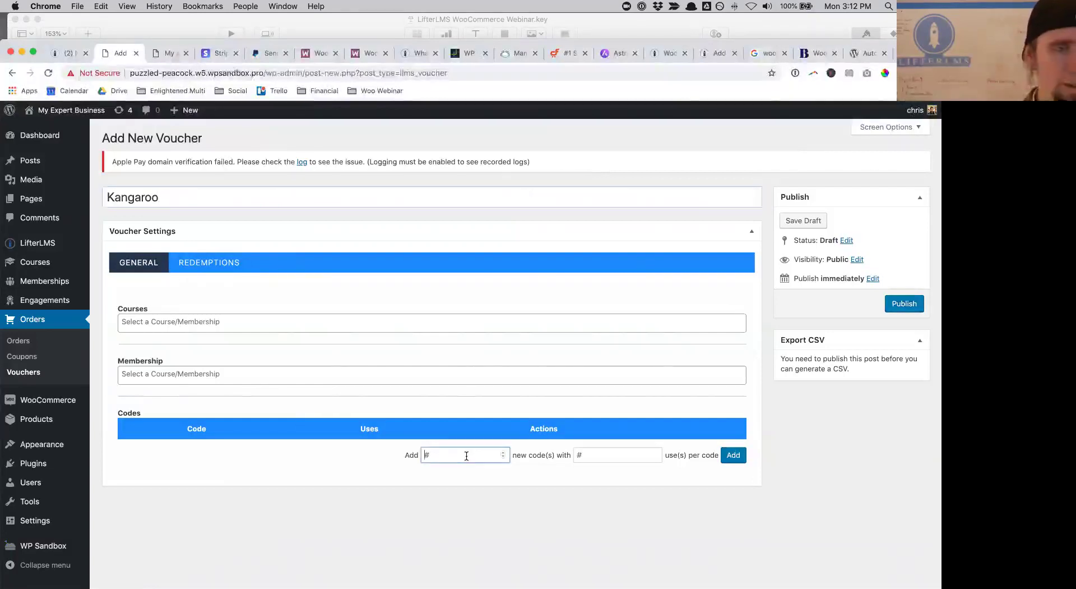
{"action": "type", "text": "20"}
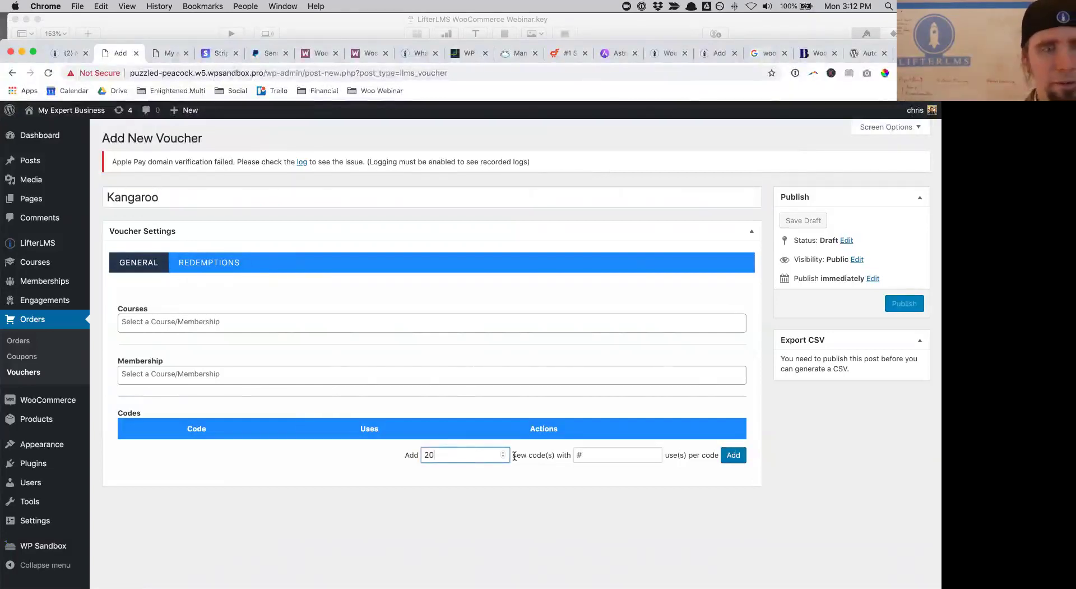
{"action": "left_click", "coordinate": [599, 455]}
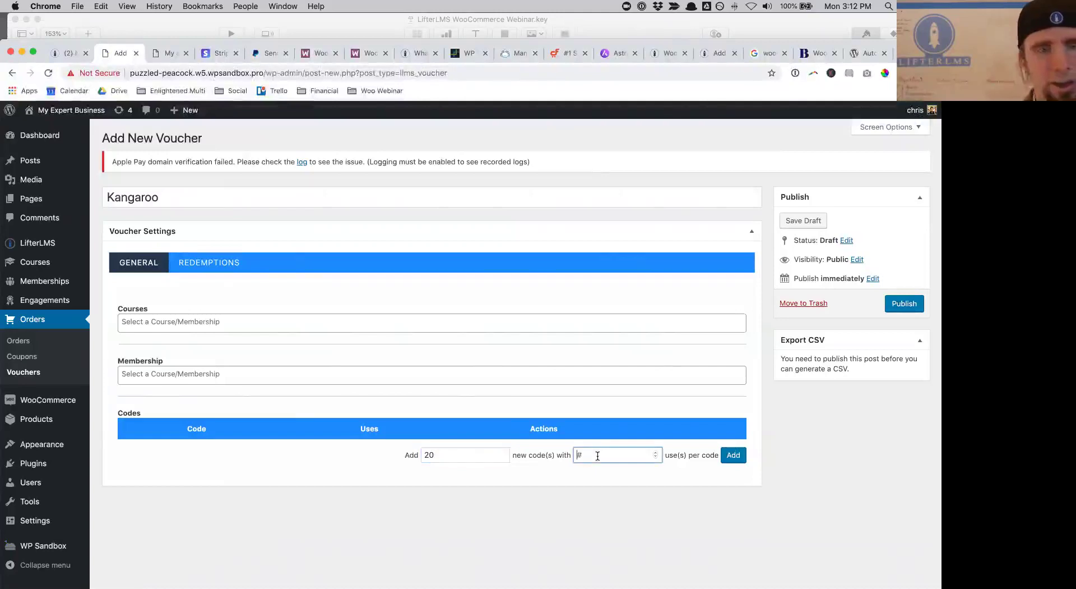
{"action": "type", "text": "1"}
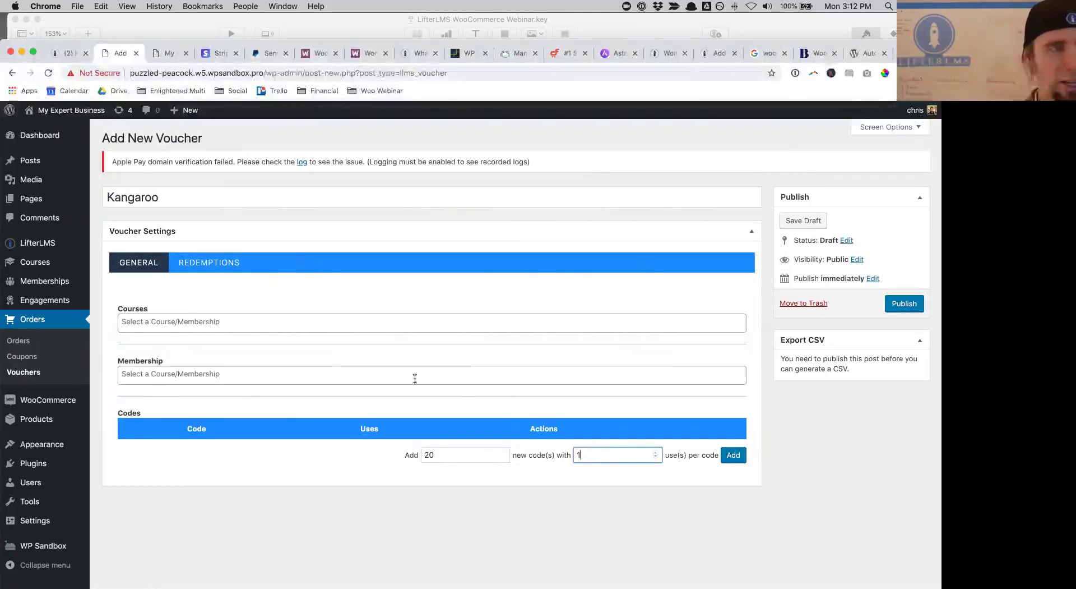
Step: Attach Platinum Membership (ID# 125) to the voucher and publish it
{"action": "left_click", "coordinate": [220, 373]}
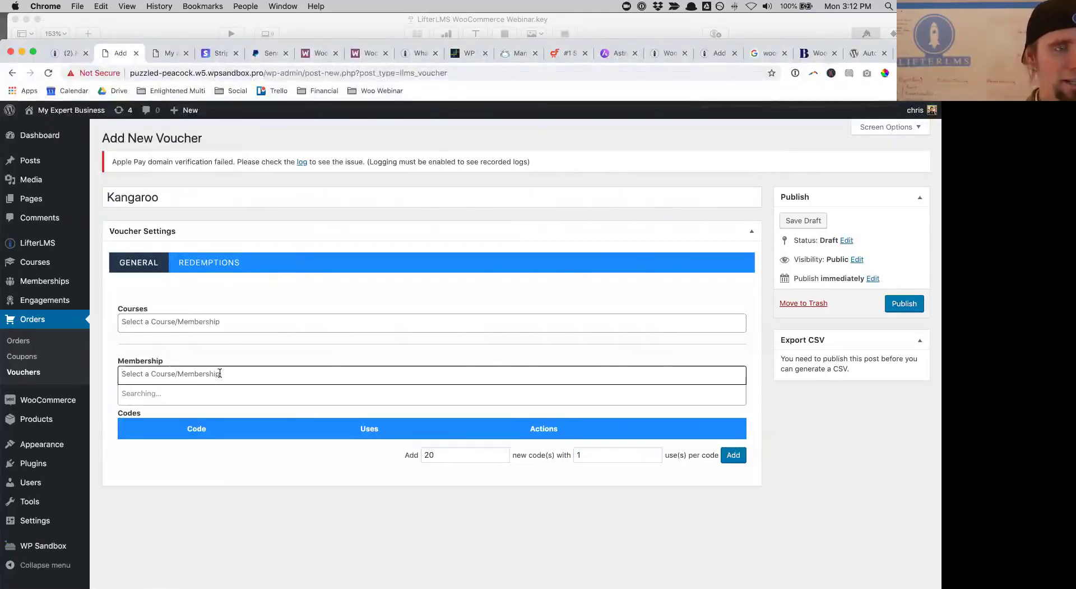
{"action": "left_click", "coordinate": [193, 393]}
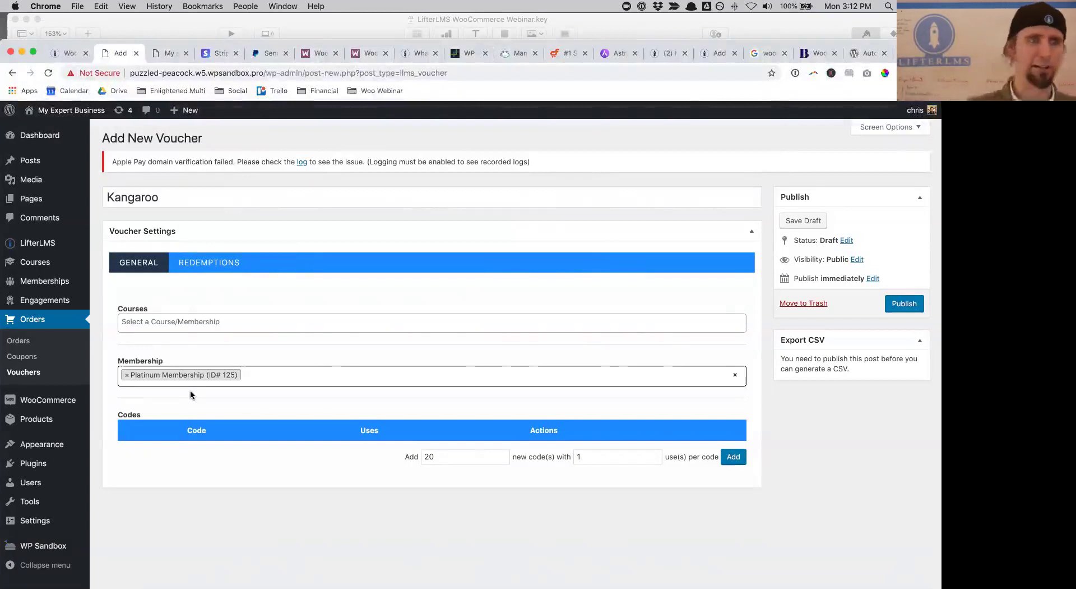
{"action": "left_click", "coordinate": [899, 304]}
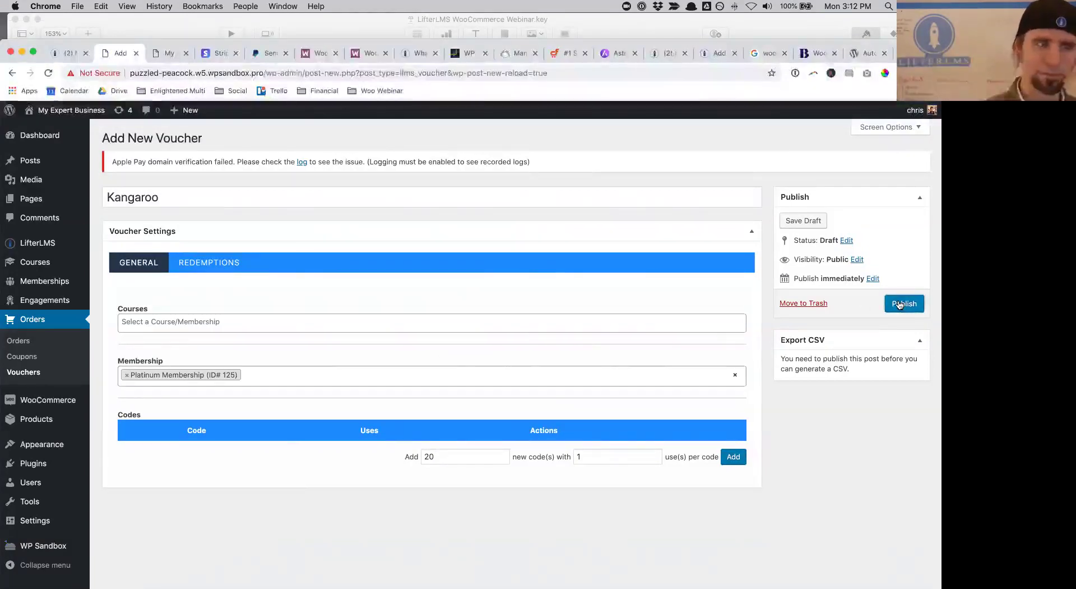
{"action": "left_click", "coordinate": [899, 304]}
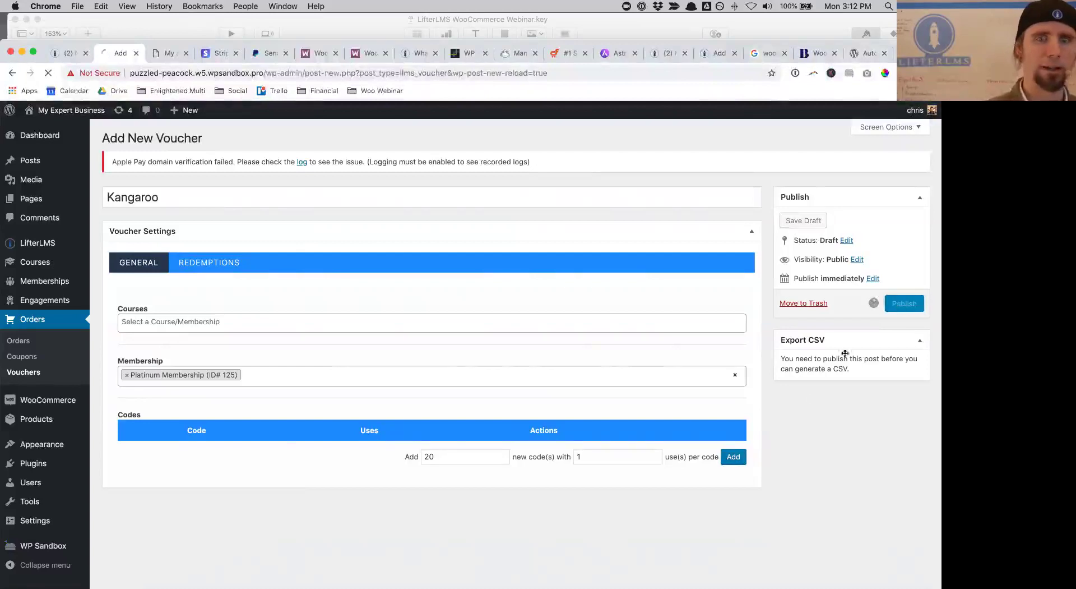
Step: Publish the Kangaroo voucher and generate 20 codes allowing 1 use each
{"action": "left_click", "coordinate": [734, 456]}
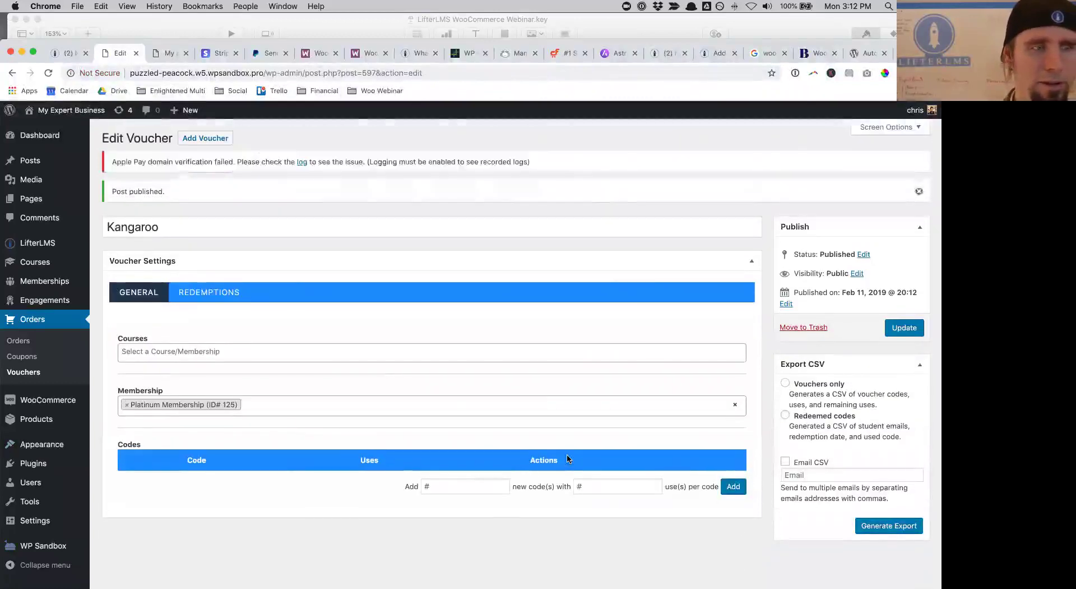
{"action": "left_click", "coordinate": [459, 482]}
{"action": "type", "text": "20"}
{"action": "left_click", "coordinate": [578, 487]}
{"action": "type", "text": "1"}
{"action": "left_click", "coordinate": [723, 488]}
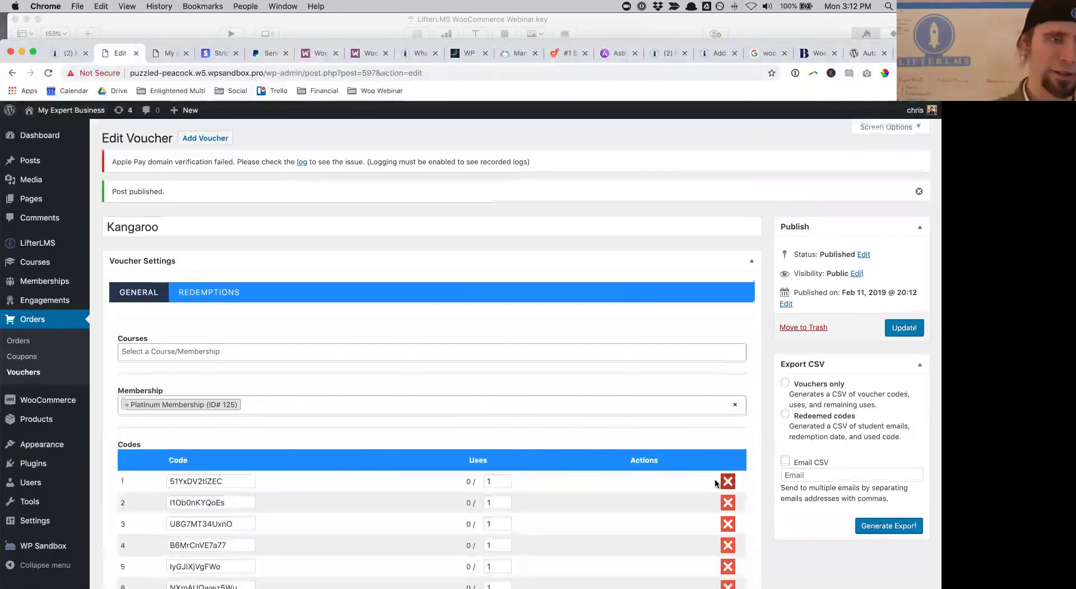
Step: Replace the first generated voucher code with 'Steve'
{"action": "scroll", "coordinate": [715, 481], "scroll_direction": "down", "scroll_amount": 5}
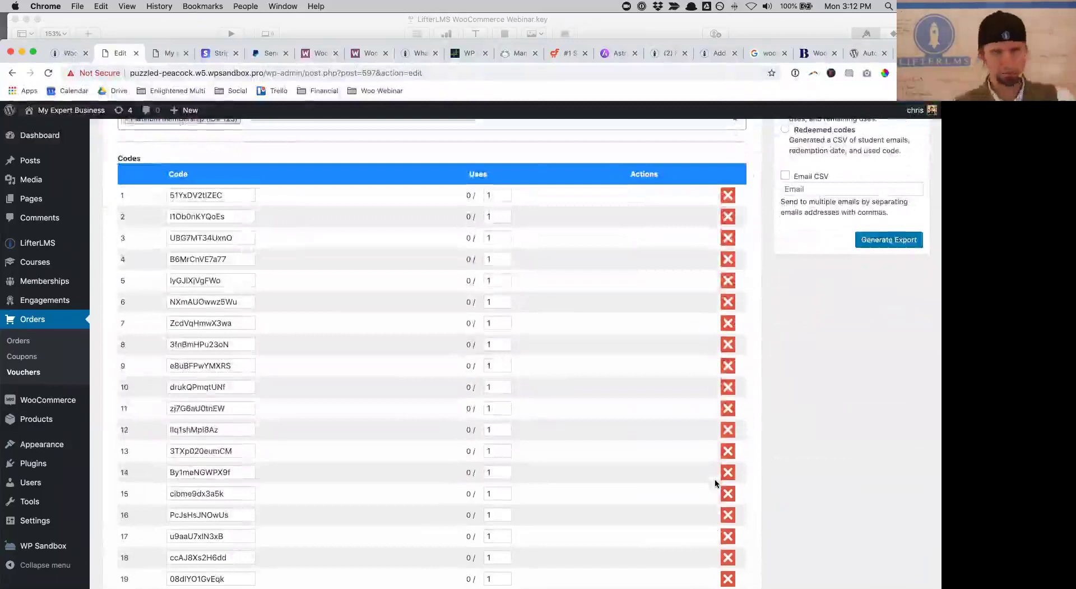
{"action": "scroll", "coordinate": [715, 479], "scroll_direction": "up", "scroll_amount": 3}
{"action": "scroll", "coordinate": [715, 479], "scroll_direction": "up", "scroll_amount": 3}
{"action": "scroll", "coordinate": [714, 479], "scroll_direction": "down", "scroll_amount": 3}
{"action": "scroll", "coordinate": [715, 479], "scroll_direction": "up", "scroll_amount": 2}
{"action": "scroll", "coordinate": [453, 515], "scroll_direction": "down", "scroll_amount": 5}
{"action": "scroll", "coordinate": [283, 290], "scroll_direction": "up", "scroll_amount": 4}
{"action": "scroll", "coordinate": [423, 370], "scroll_direction": "down", "scroll_amount": 4}
{"action": "scroll", "coordinate": [384, 325], "scroll_direction": "up", "scroll_amount": 2}
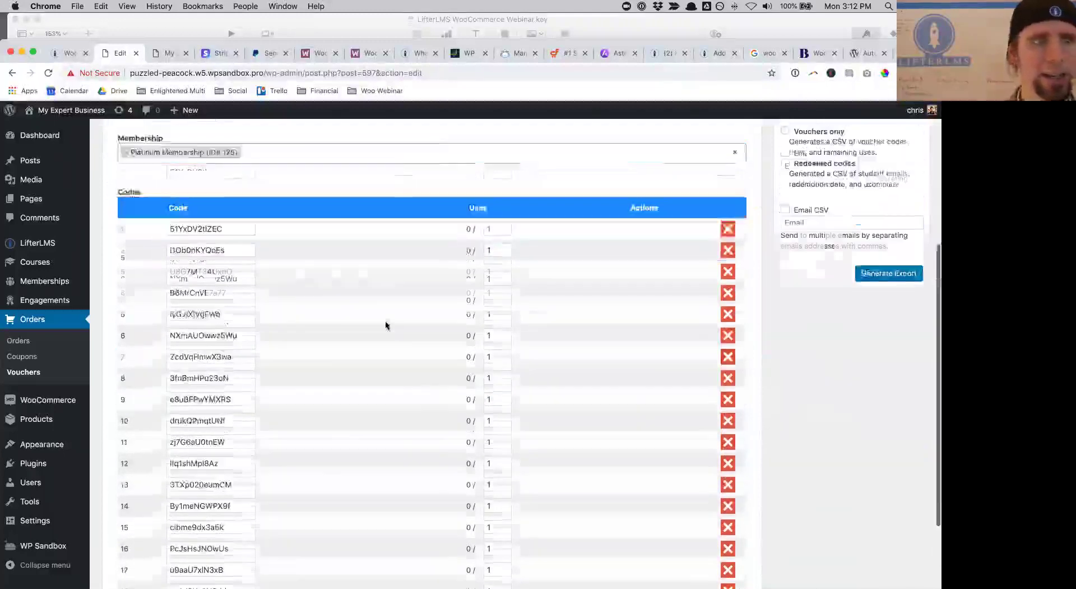
{"action": "left_click_drag", "start_coordinate": [243, 257], "coordinate": [166, 257]}
{"action": "type", "text": "Steve"}
Step: Tick Email CSV and dismiss the saved email address suggestions
{"action": "scroll", "coordinate": [620, 418], "scroll_direction": "up", "scroll_amount": 1}
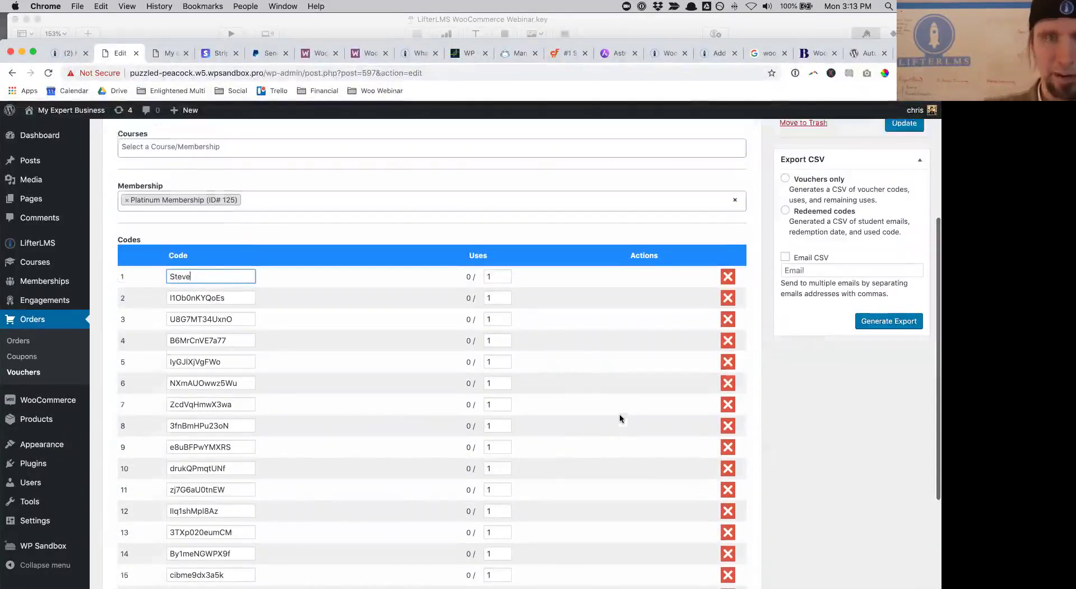
{"action": "scroll", "coordinate": [620, 418], "scroll_direction": "up", "scroll_amount": 5}
{"action": "left_click", "coordinate": [785, 376]}
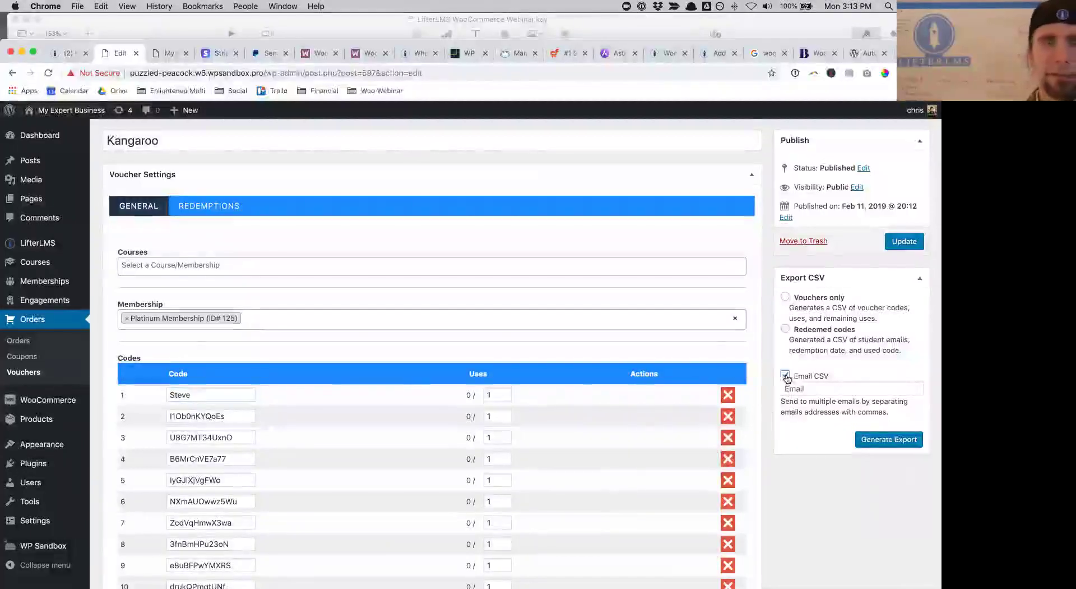
{"action": "left_click", "coordinate": [790, 388]}
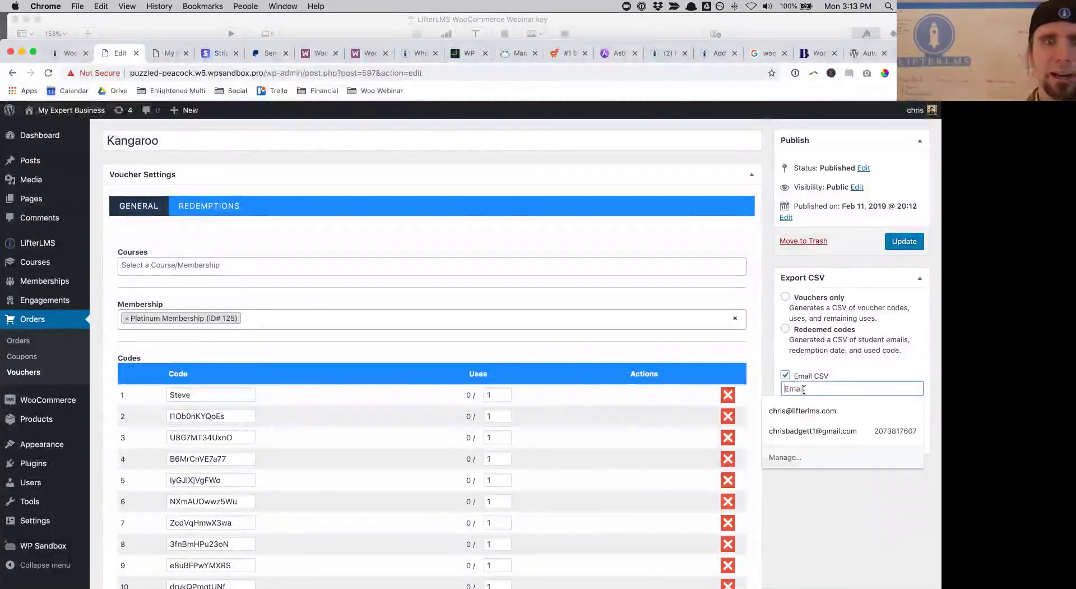
{"action": "left_click", "coordinate": [774, 368]}
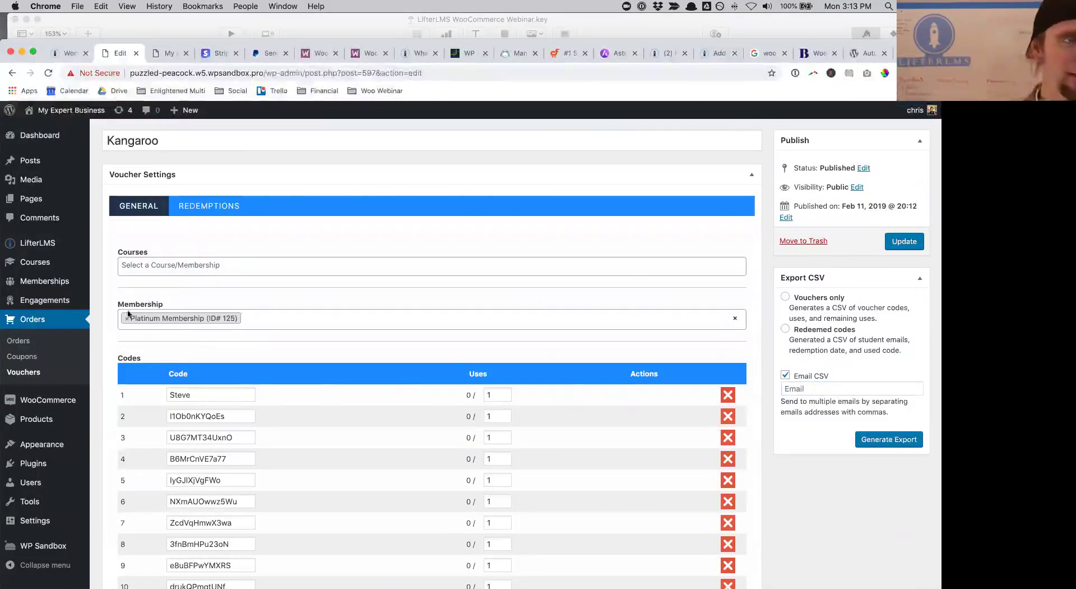
Step: Leave the voucher editor for the public site, sign out, and log back in
{"action": "mouse_move", "coordinate": [67, 117]}
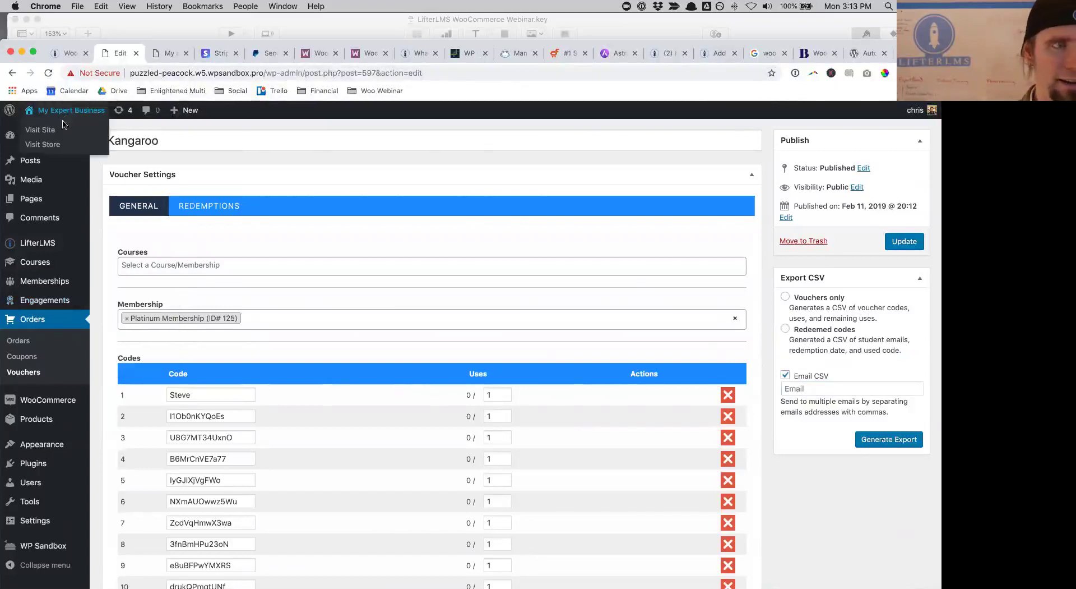
{"action": "left_click", "coordinate": [60, 130]}
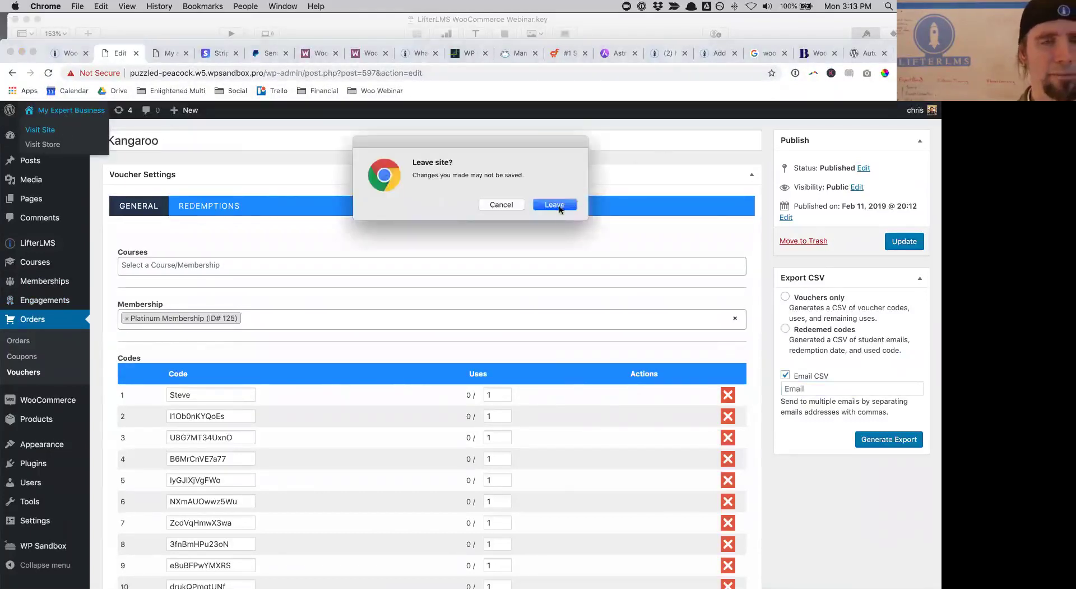
{"action": "left_click", "coordinate": [558, 205]}
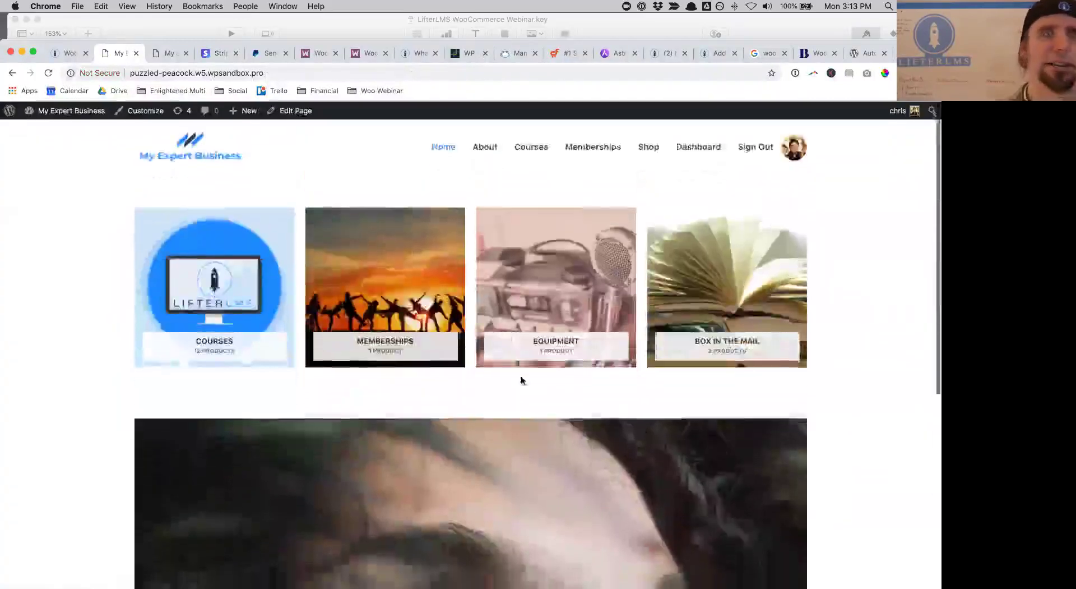
{"action": "left_click", "coordinate": [756, 145]}
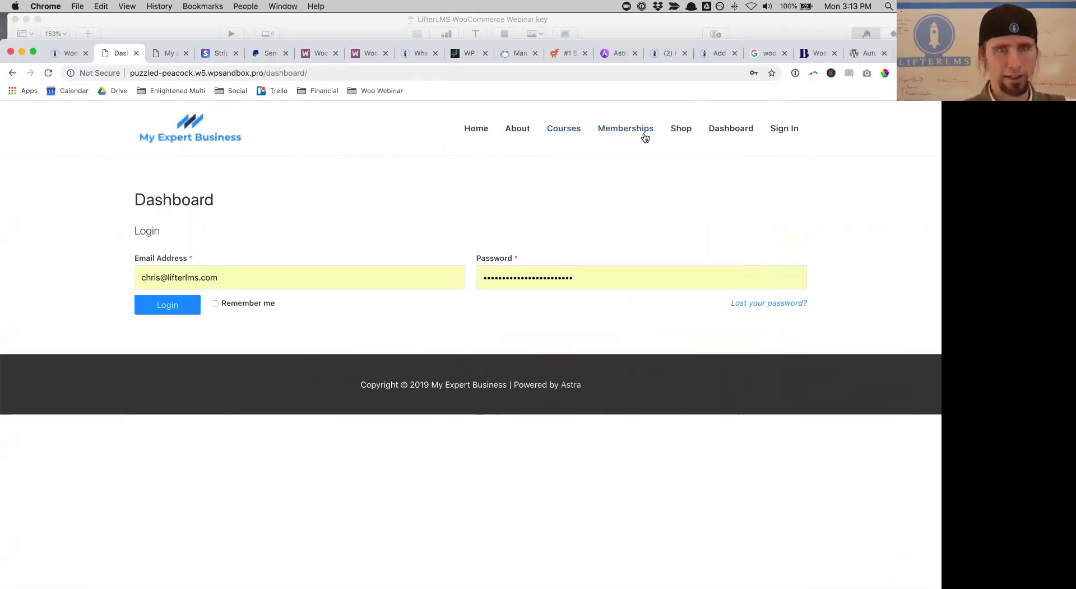
{"action": "left_click", "coordinate": [165, 305]}
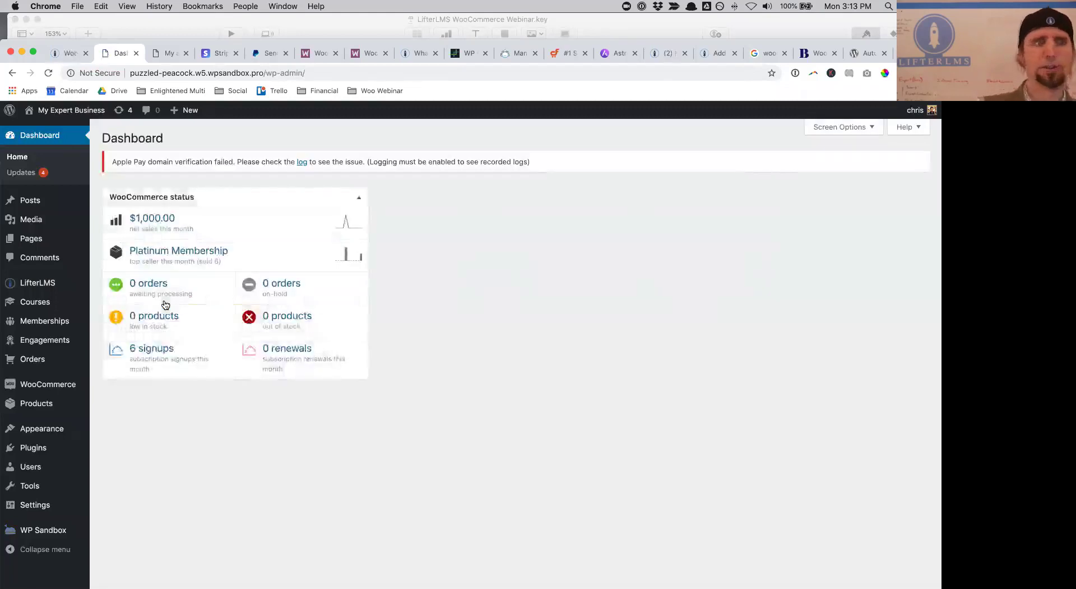
Step: Go to the My account dashboard on the front end and choose Redeem a Voucher
{"action": "mouse_move", "coordinate": [57, 112]}
{"action": "left_click", "coordinate": [49, 135]}
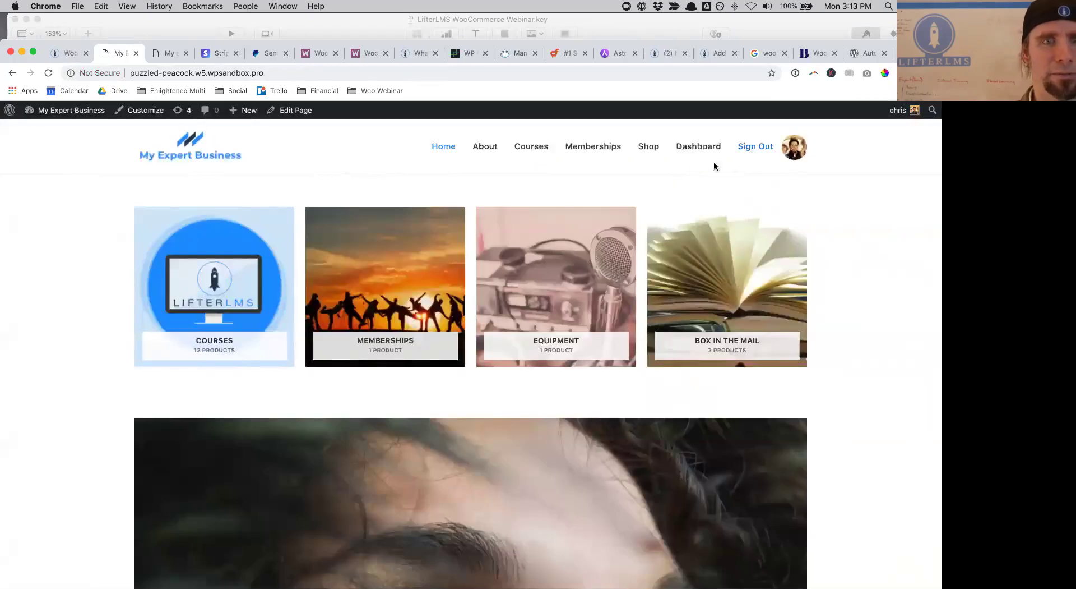
{"action": "left_click", "coordinate": [691, 149]}
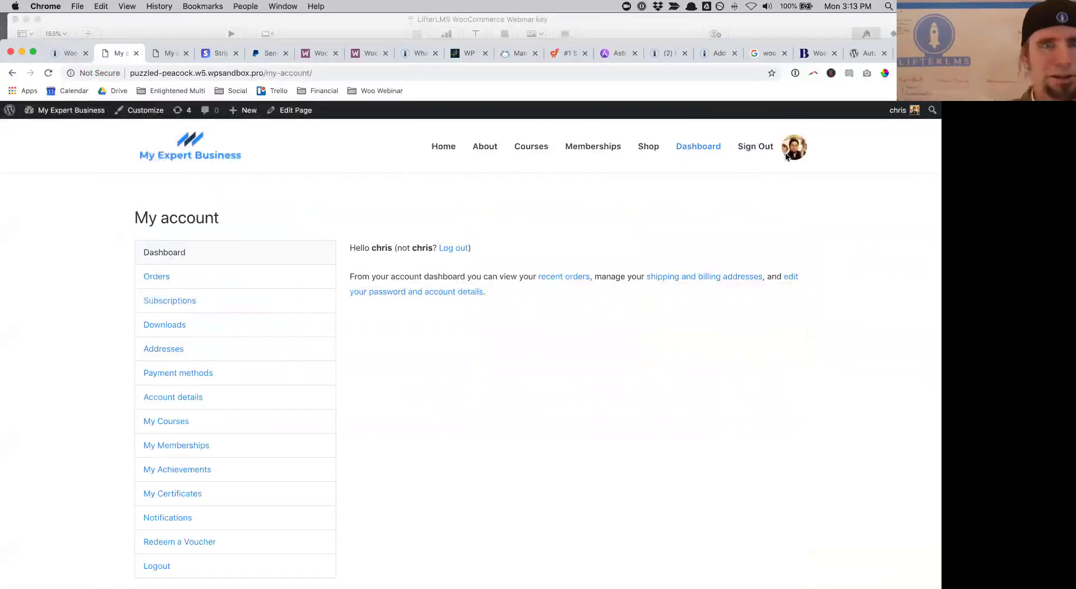
{"action": "scroll", "coordinate": [655, 305], "scroll_direction": "down", "scroll_amount": 3}
{"action": "left_click", "coordinate": [185, 474]}
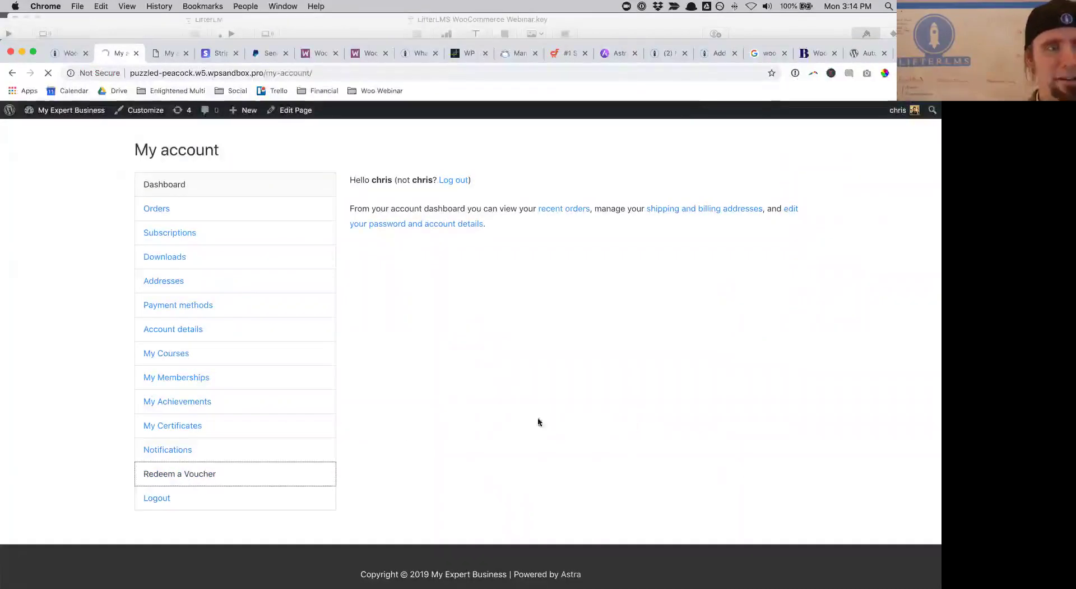
Step: Focus the empty Voucher Code field on the Redeem a Voucher page, then head back toward admin
{"action": "left_click", "coordinate": [384, 295]}
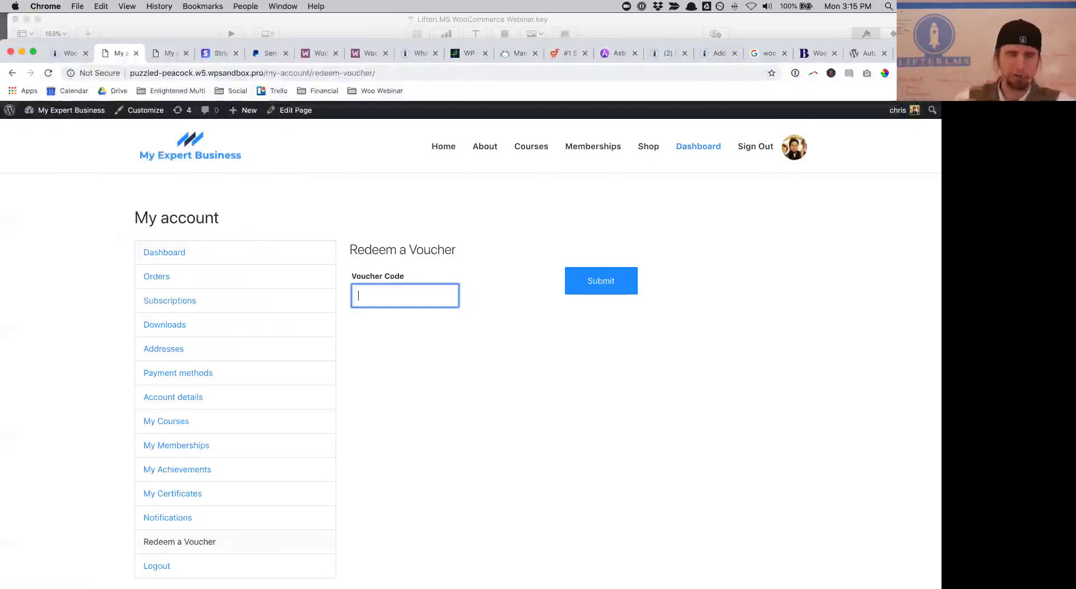
{"action": "scroll", "coordinate": [471, 504], "scroll_direction": "down", "scroll_amount": 2}
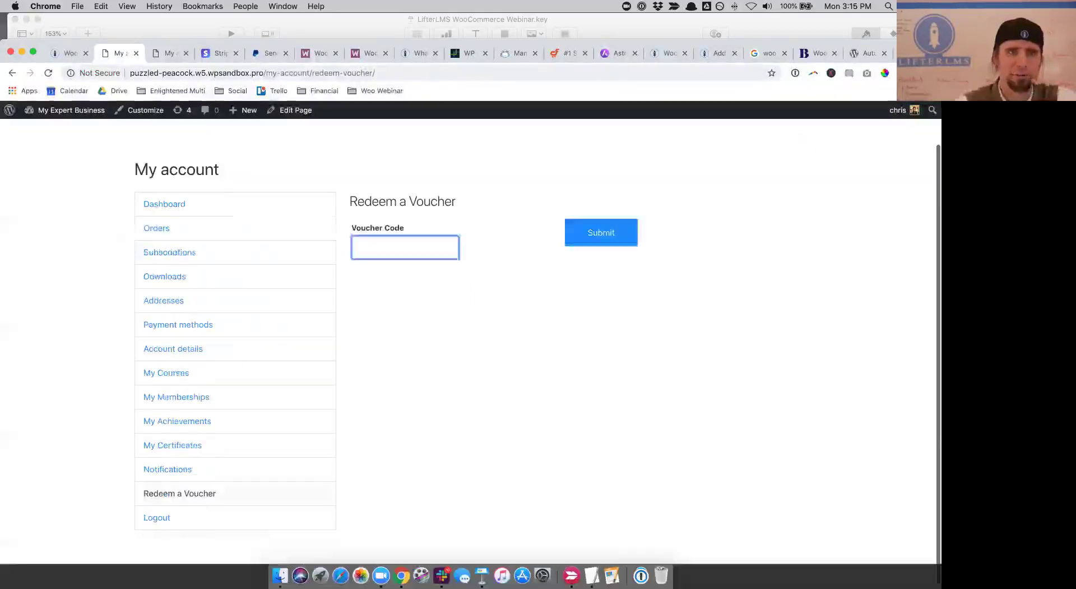
{"action": "scroll", "coordinate": [471, 505], "scroll_direction": "up", "scroll_amount": 2}
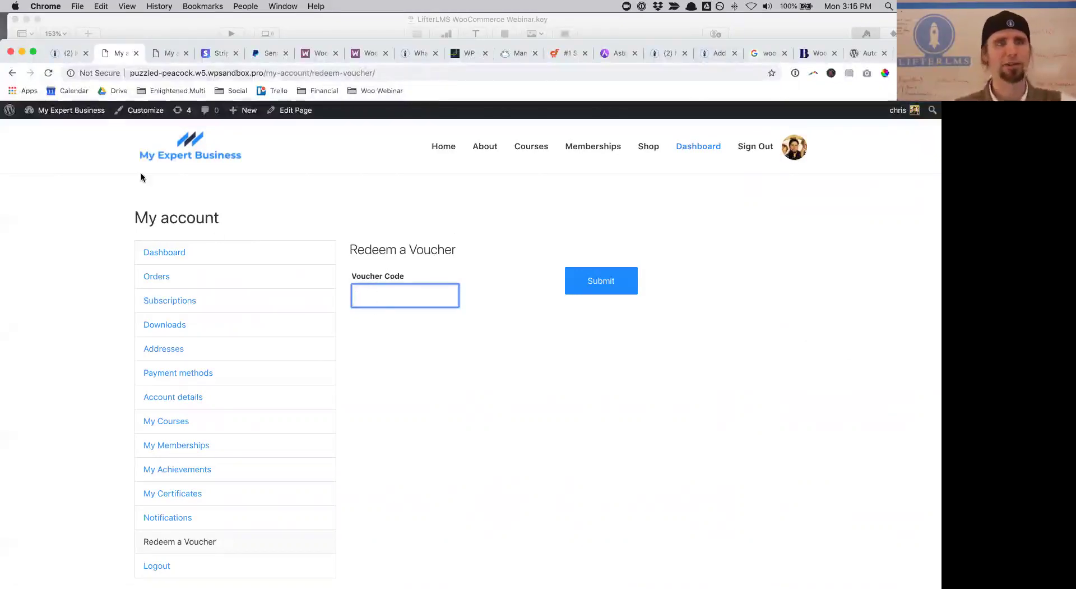
{"action": "left_click", "coordinate": [66, 136]}
{"action": "mouse_move", "coordinate": [65, 116]}
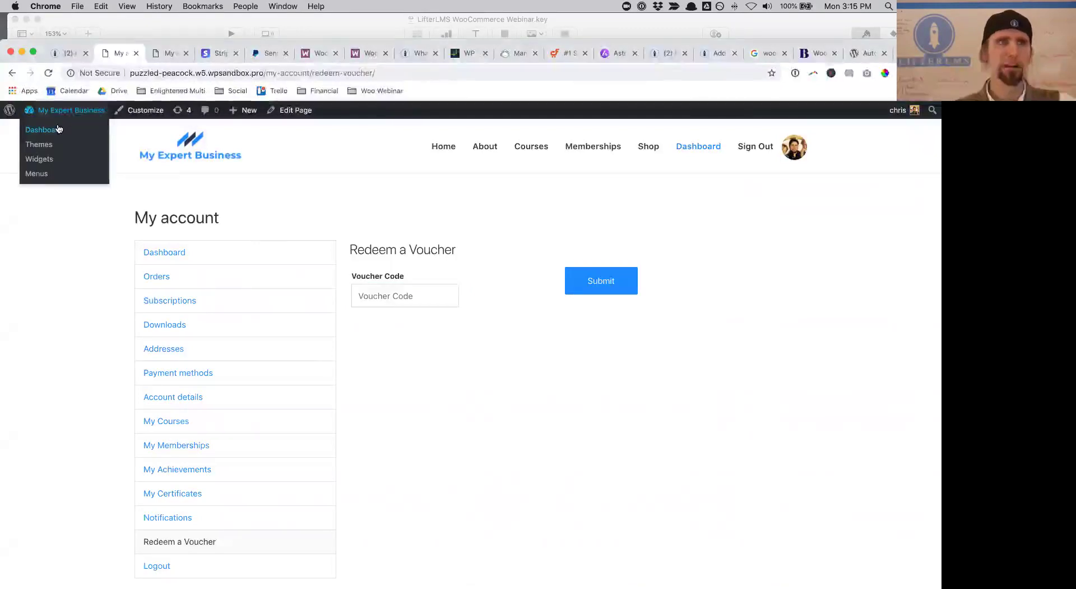